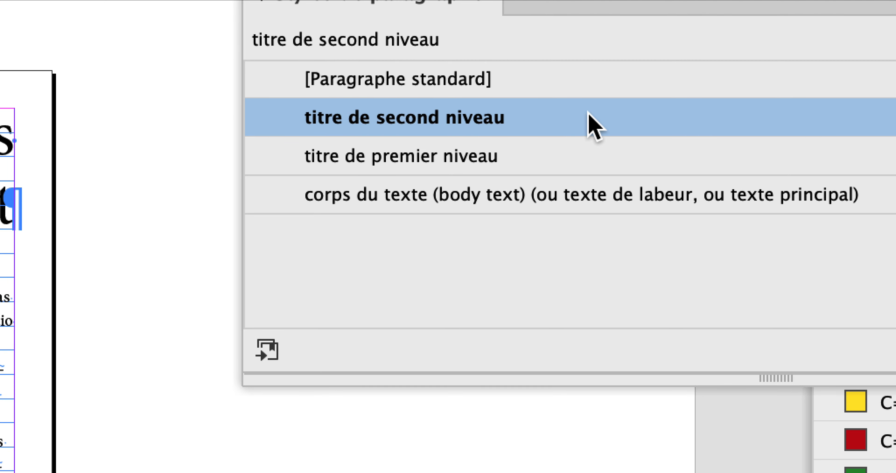
# Inspect the general options of the paragraph style "titre de second niveau", including its base style, and cancel.
pyautogui.doubleClick(595, 126)
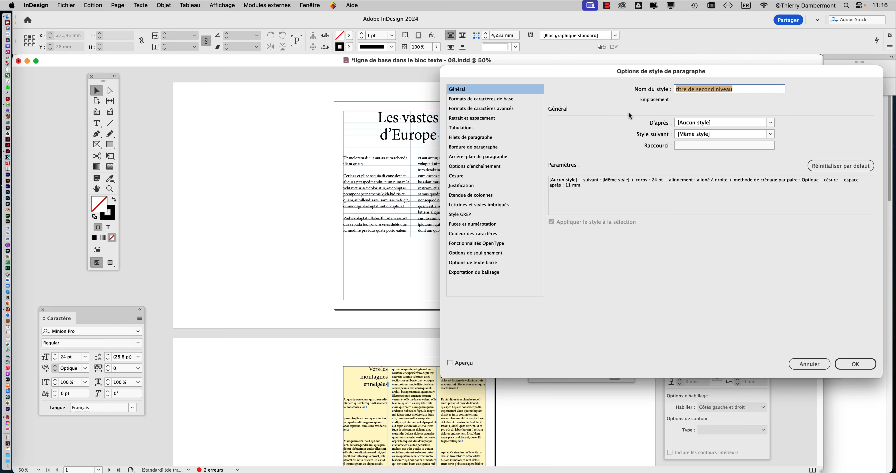
pyautogui.moveTo(622, 69); pyautogui.dragTo(424, 112)
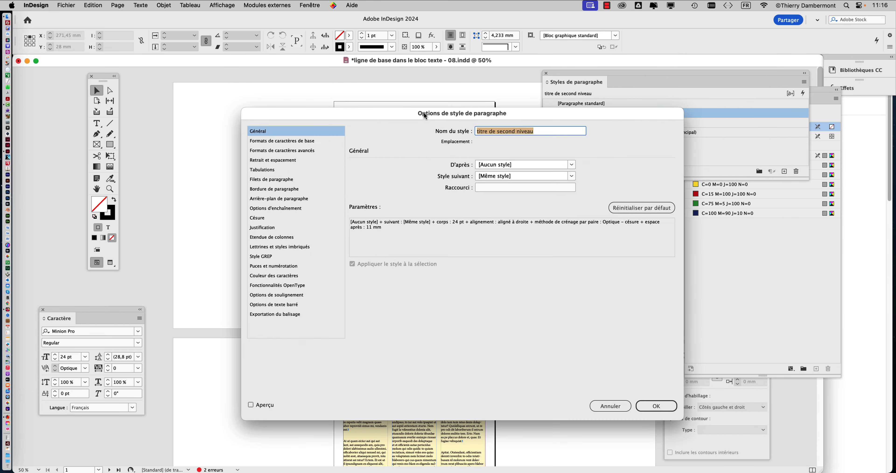
pyautogui.click(610, 405)
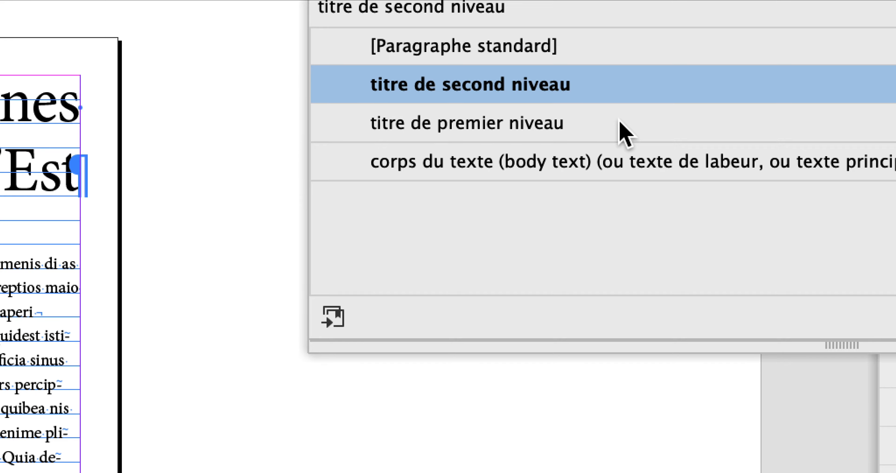
# Rename the paragraph style "titre de premier niveau" as "titre de premier niveau (enfant de TDSN)".
pyautogui.click(625, 133)
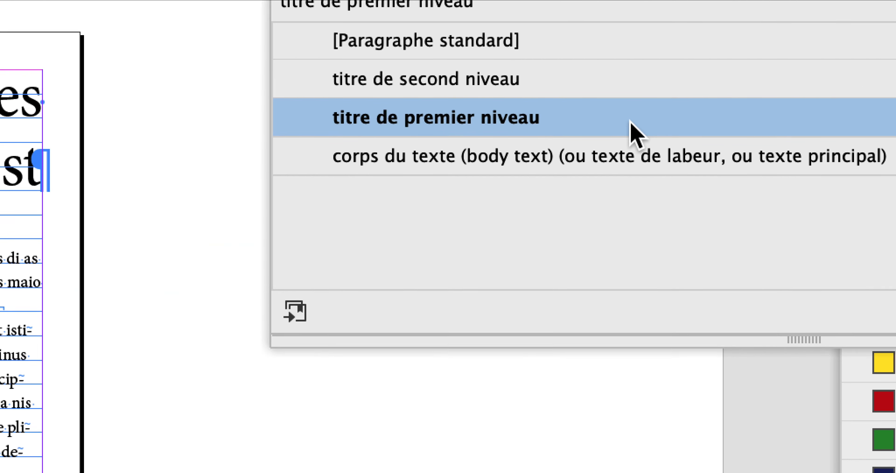
pyautogui.doubleClick(631, 123)
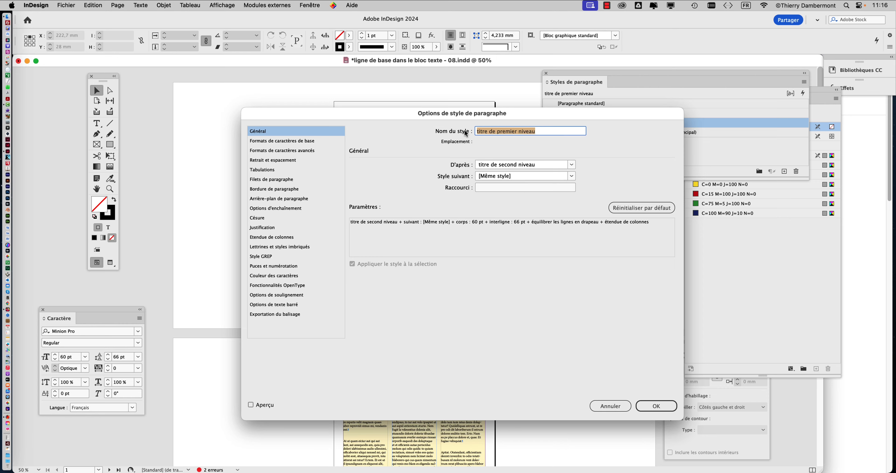
pyautogui.moveTo(448, 114); pyautogui.dragTo(539, 162)
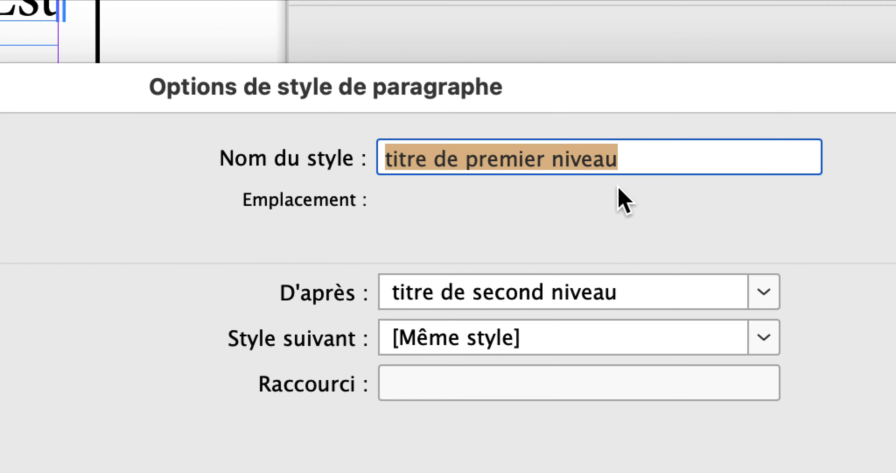
pyautogui.click(648, 74)
pyautogui.write('(enfan')
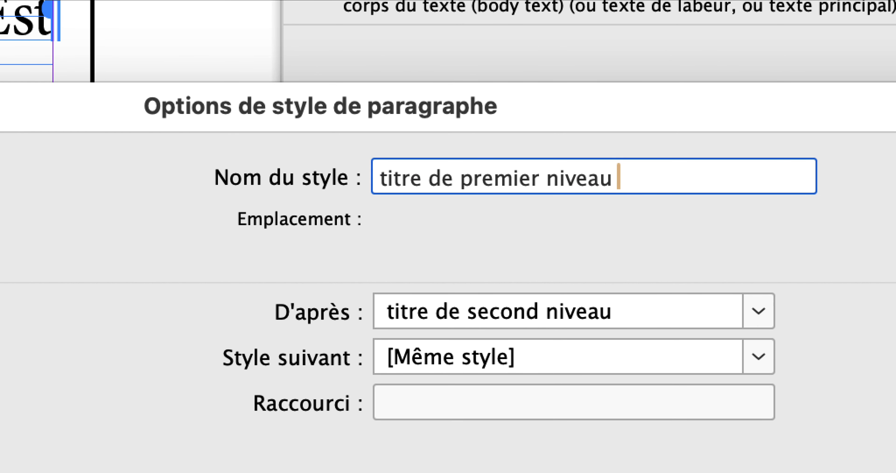
pyautogui.write('t')
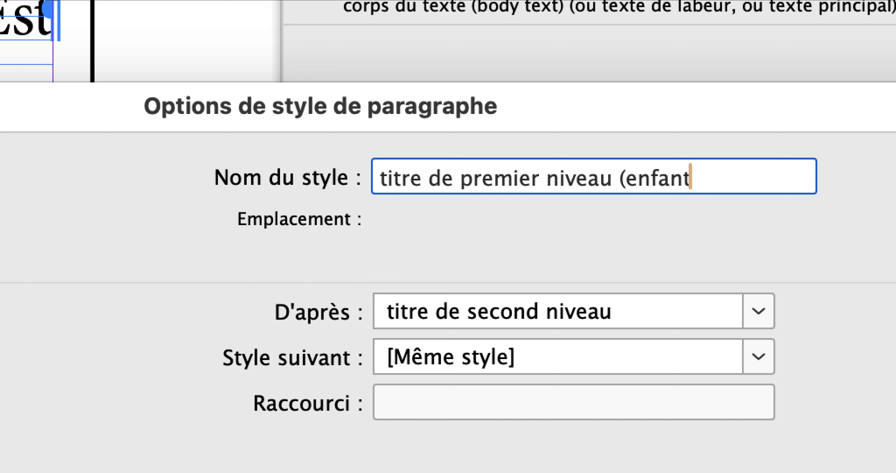
pyautogui.write(' de TDSN')
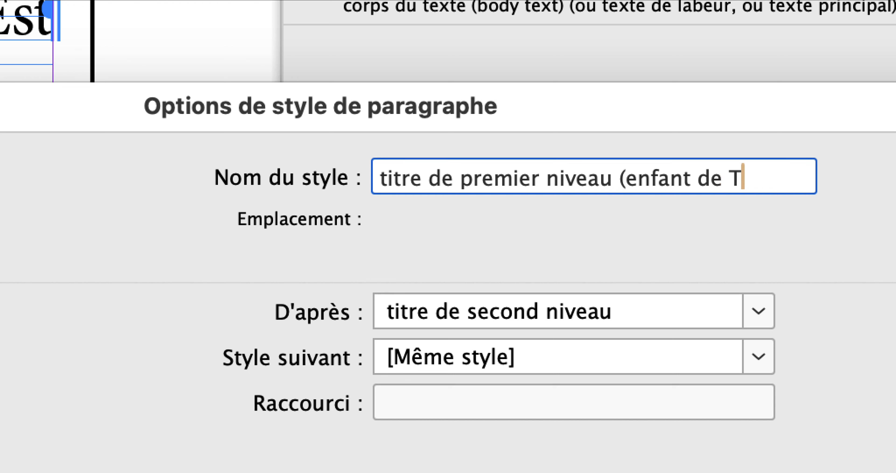
pyautogui.write(')')
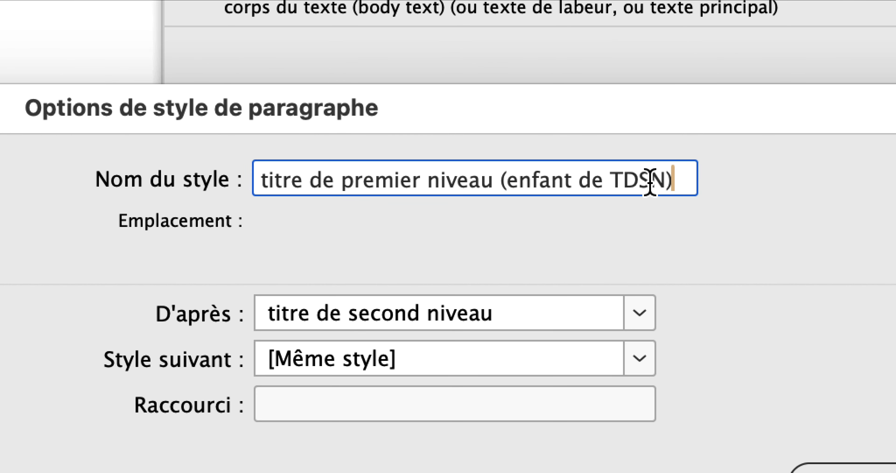
pyautogui.doubleClick(634, 171)
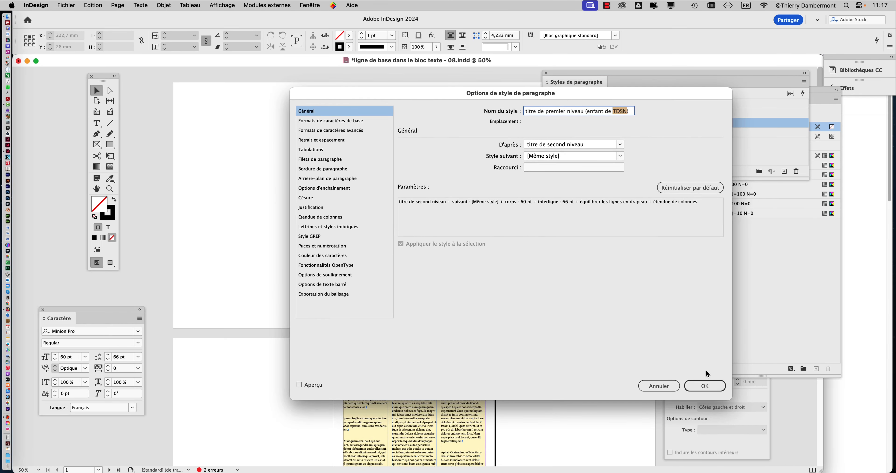
pyautogui.click(705, 385)
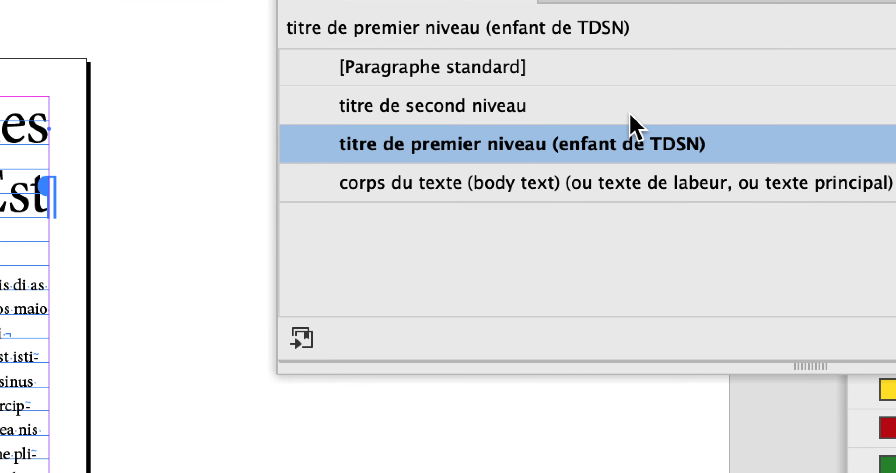
# Rename the paragraph style "titre de second niveau" as "titre de second niveau (parent de TDPN)".
pyautogui.doubleClick(632, 118)
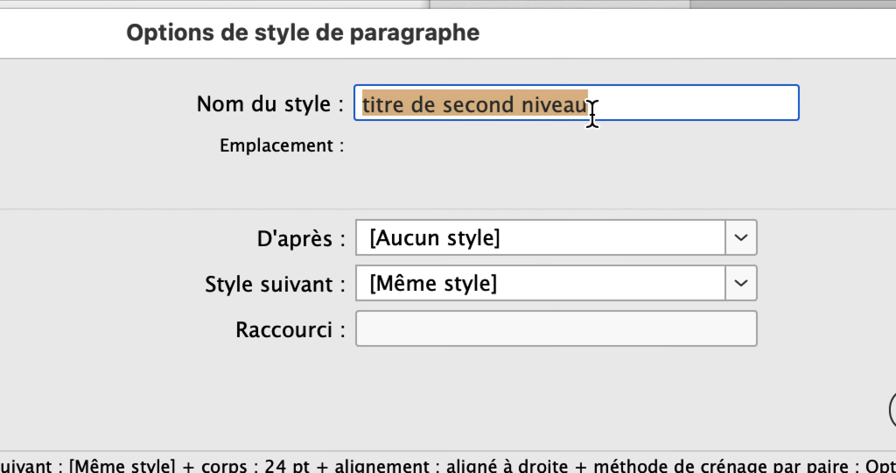
pyautogui.click(635, 70)
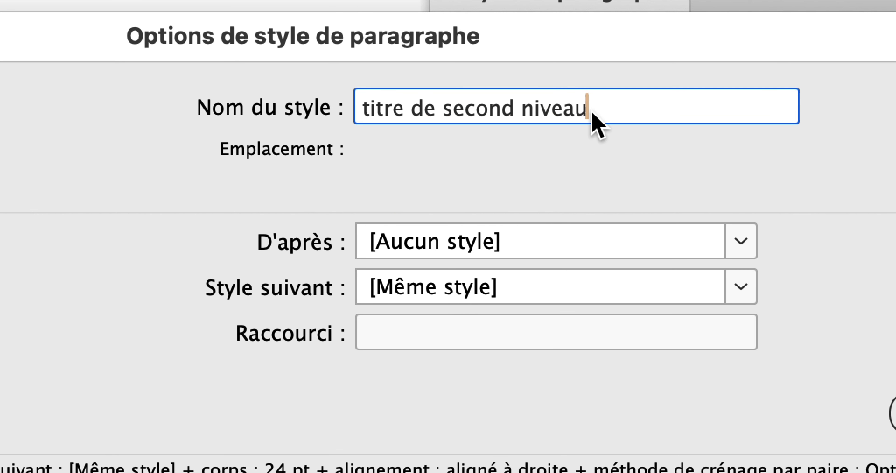
pyautogui.write('(parent')
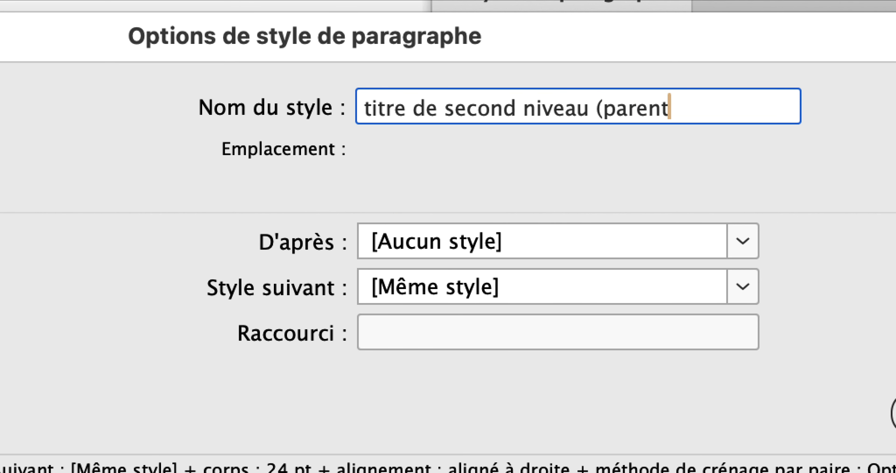
pyautogui.write(' de TDPN')
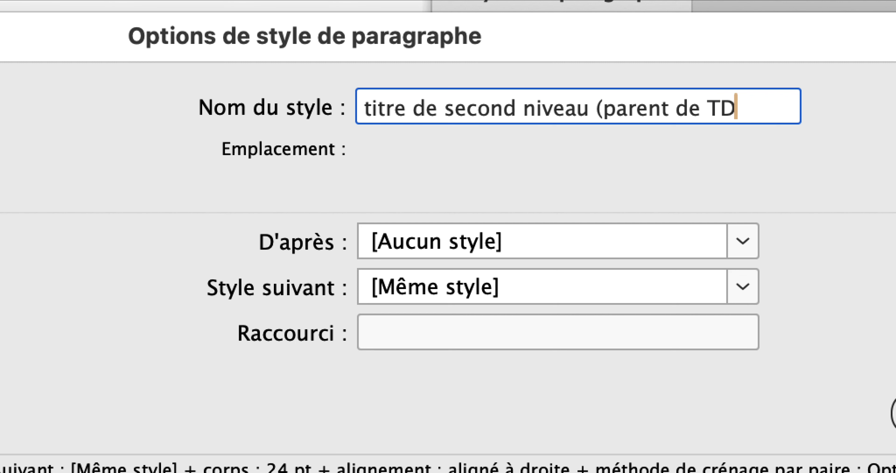
pyautogui.write(')')
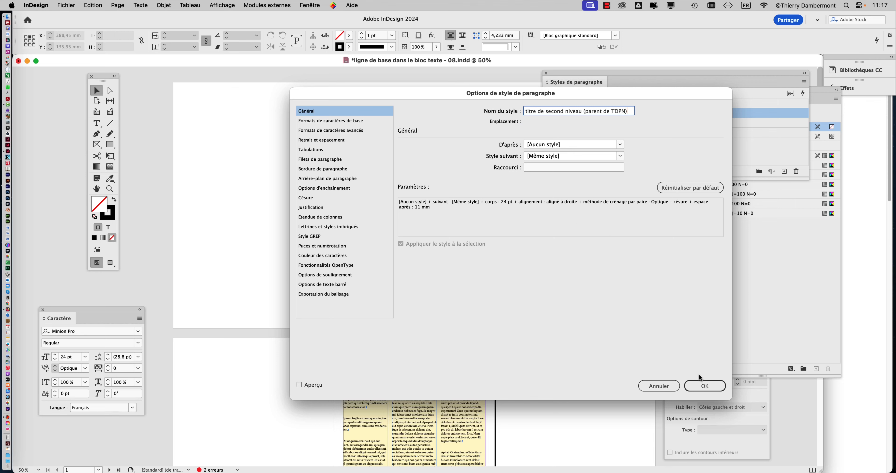
pyautogui.click(704, 385)
# Place the paragraph style list over the first page and compare the parent and child title styles by selecting each alternately.
pyautogui.moveTo(618, 73); pyautogui.dragTo(282, 173)
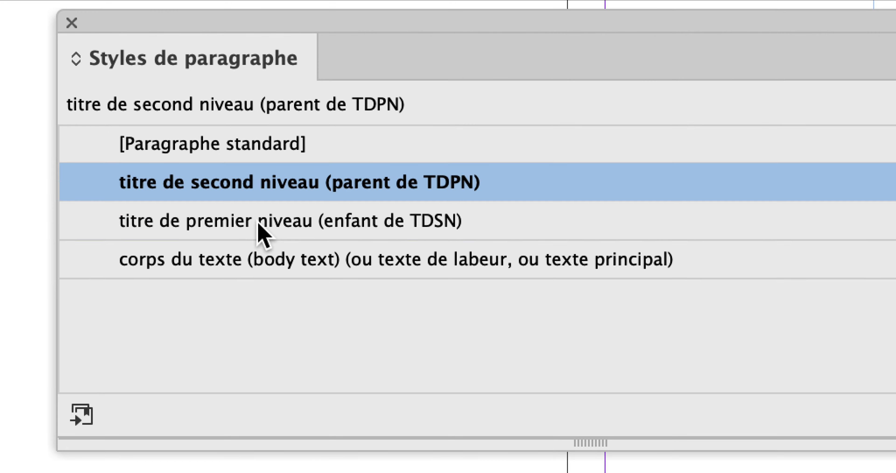
pyautogui.click(260, 248)
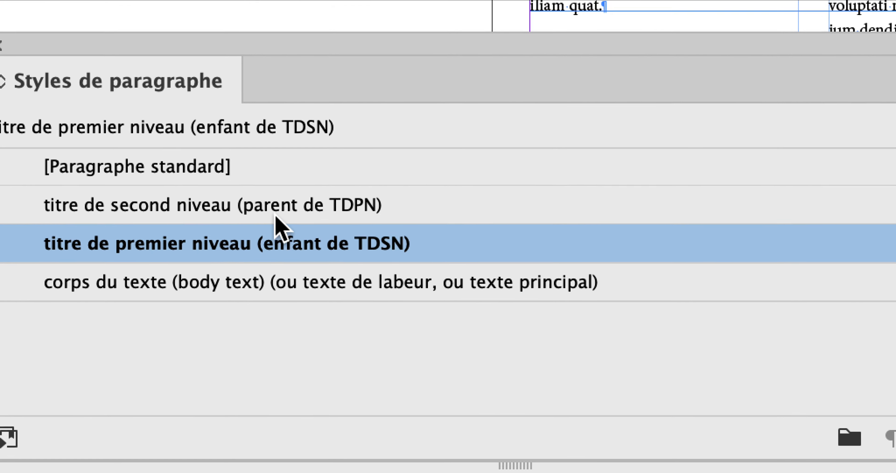
pyautogui.click(277, 198)
pyautogui.click(277, 222)
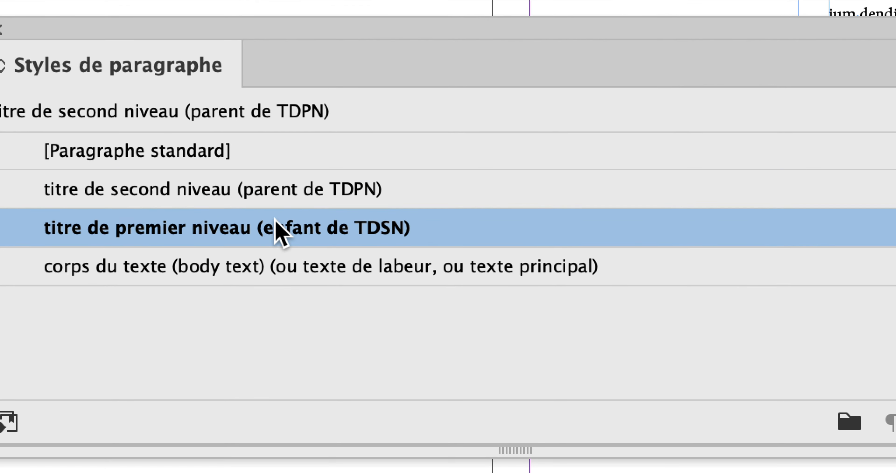
pyautogui.click(278, 207)
pyautogui.click(274, 229)
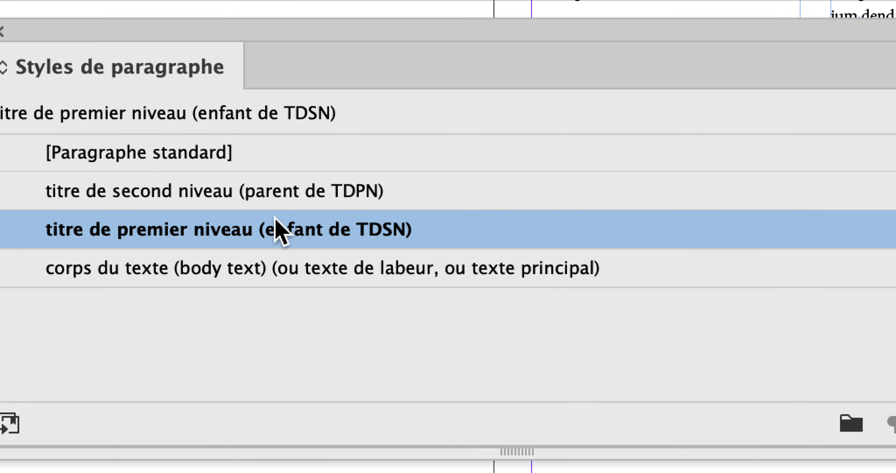
pyautogui.click(282, 203)
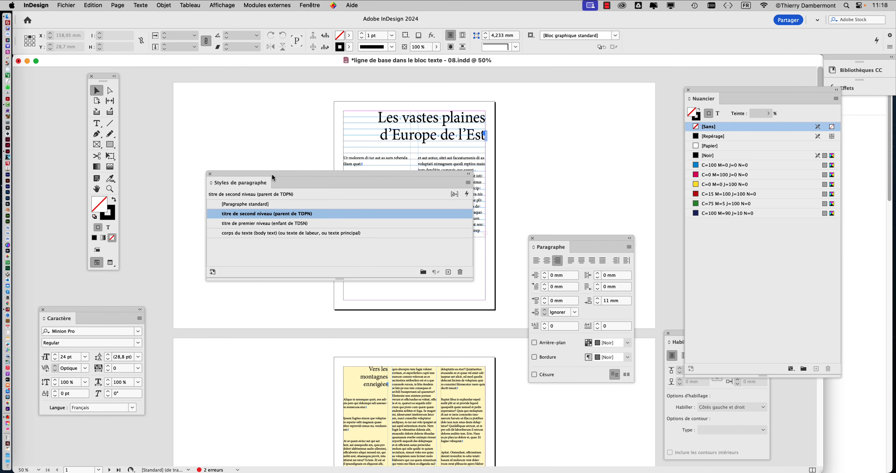
# Move the paragraph style list off the first page so that its title and text are uncovered.
pyautogui.moveTo(323, 173); pyautogui.dragTo(664, 125)
pyautogui.scroll(-2, 326, 152)
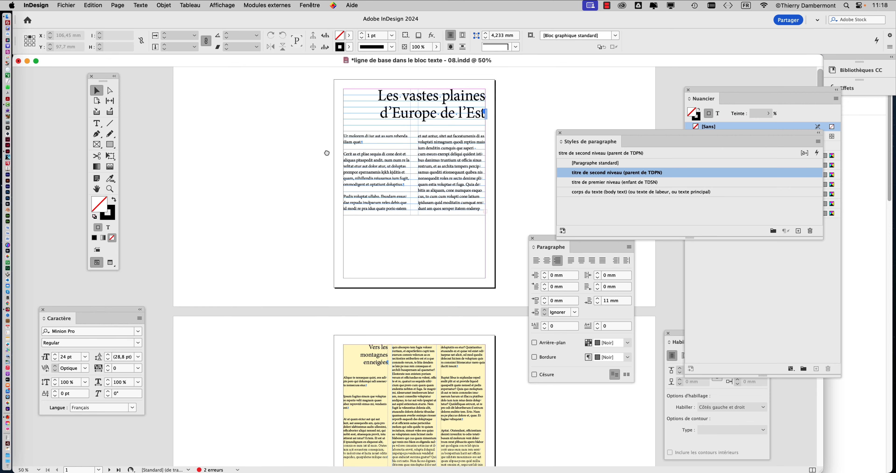
pyautogui.scroll(-1, 330, 155)
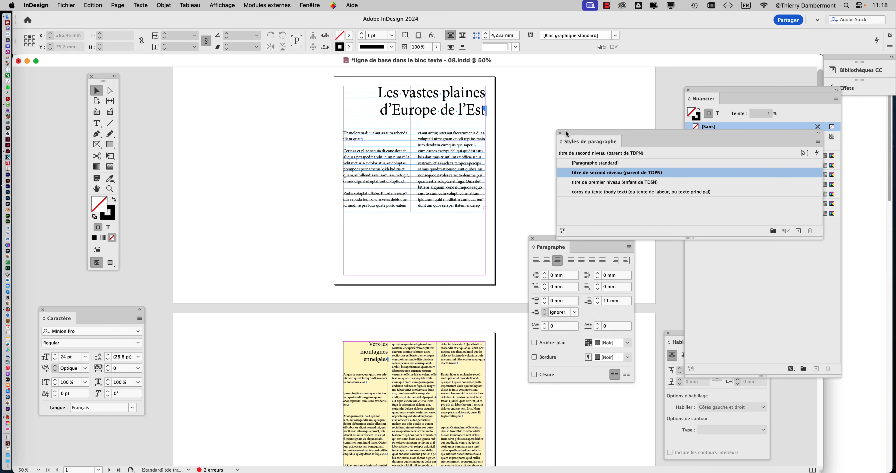
pyautogui.moveTo(580, 131); pyautogui.dragTo(551, 110)
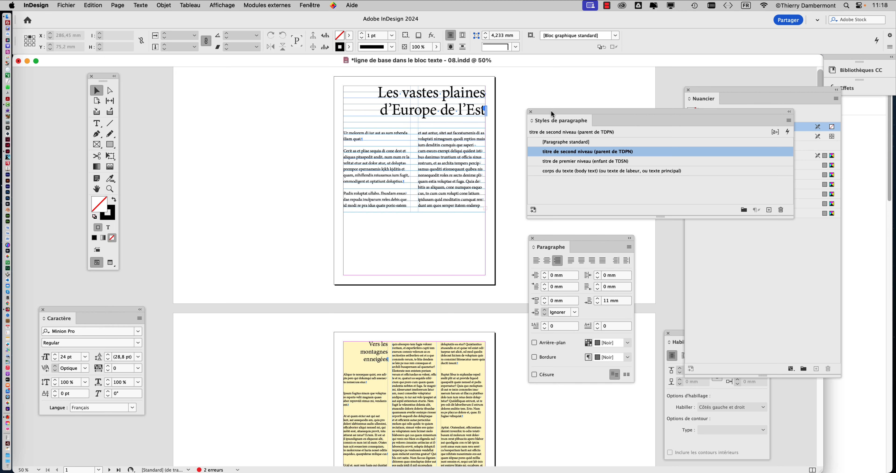
# Check which base style (D'après) each of the two title styles uses, including the base styles offered for the first-level title.
pyautogui.doubleClick(655, 151)
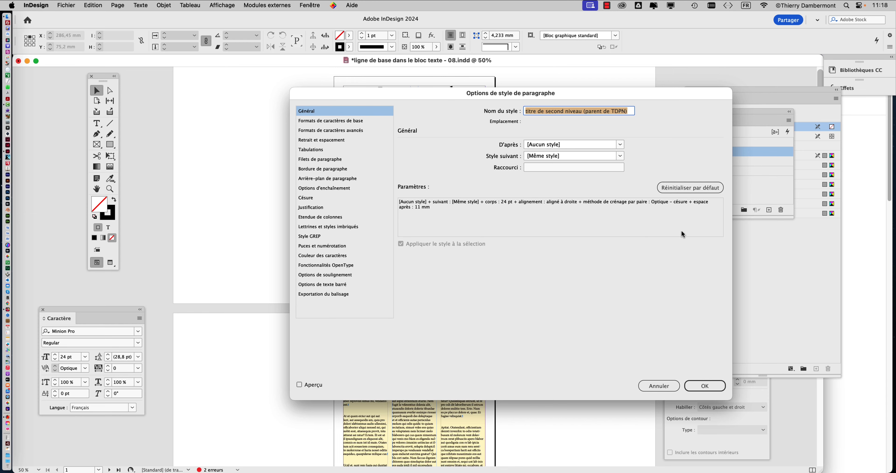
pyautogui.press('Escape')
pyautogui.doubleClick(668, 161)
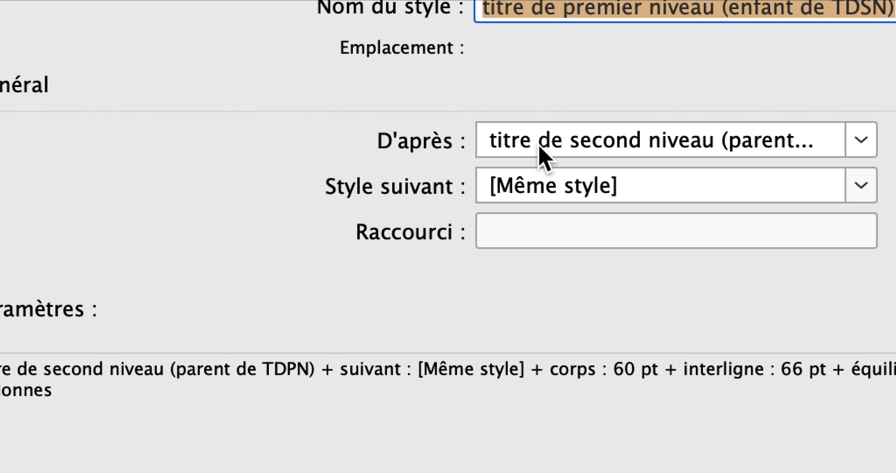
pyautogui.click(852, 143)
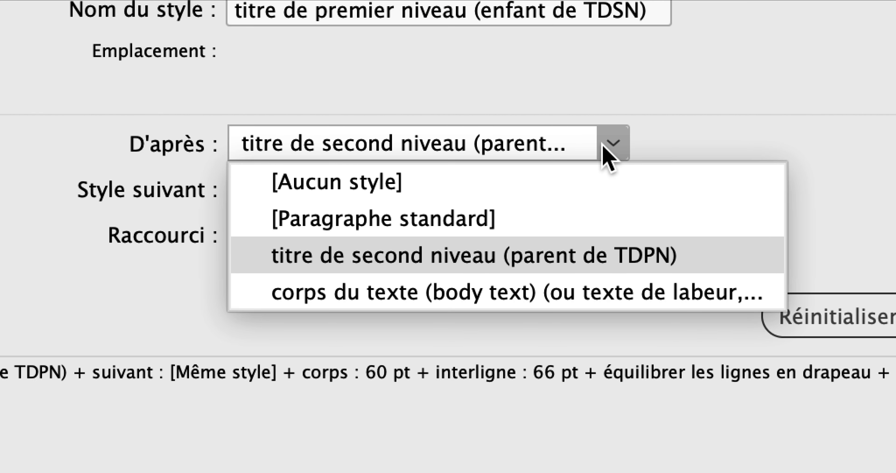
pyautogui.click(642, 139)
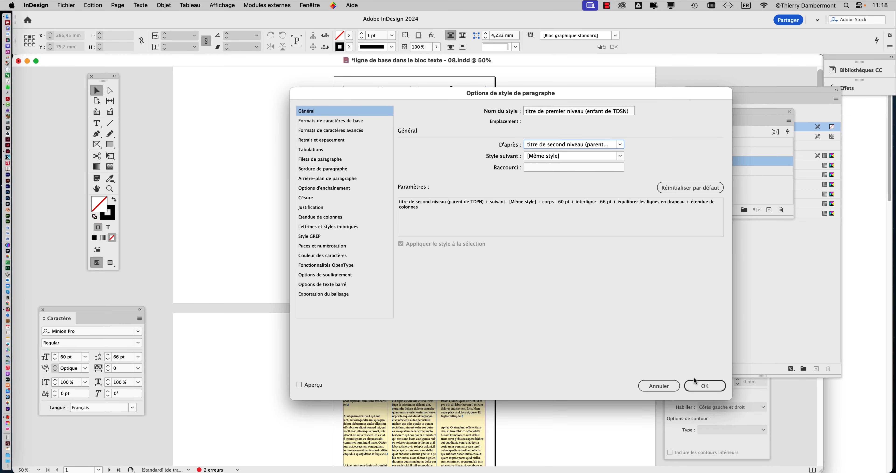
pyautogui.click(698, 382)
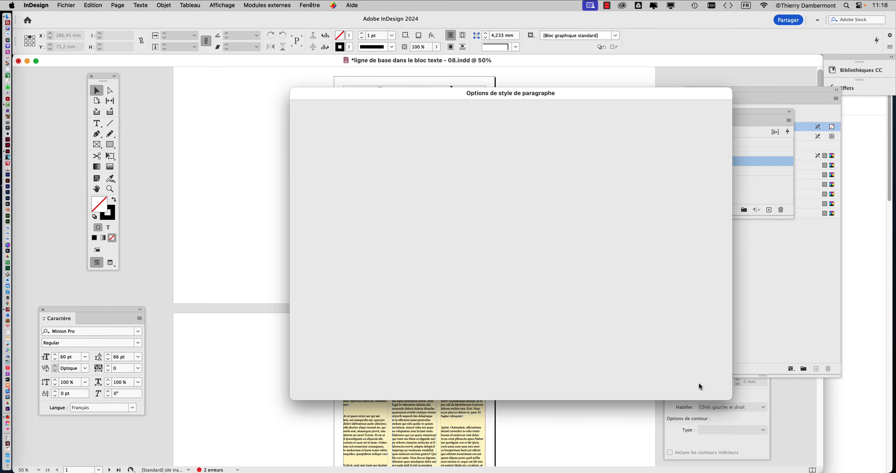
pyautogui.moveTo(555, 111); pyautogui.dragTo(571, 96)
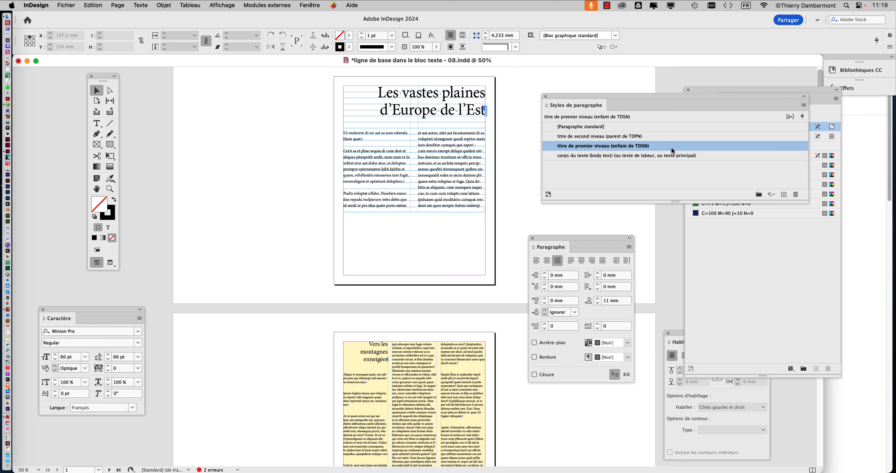
# Examine the general options and parameters of "titre de second niveau (parent de TDPN)" beside the pages, and cancel.
pyautogui.click(672, 137)
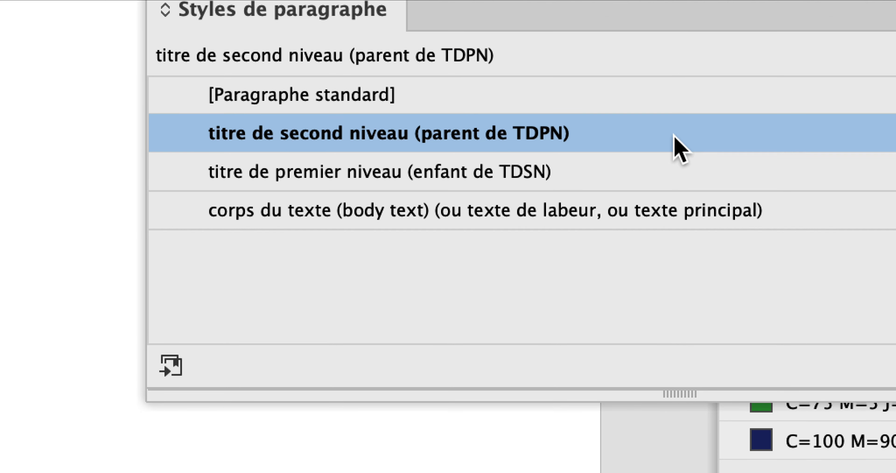
pyautogui.doubleClick(674, 136)
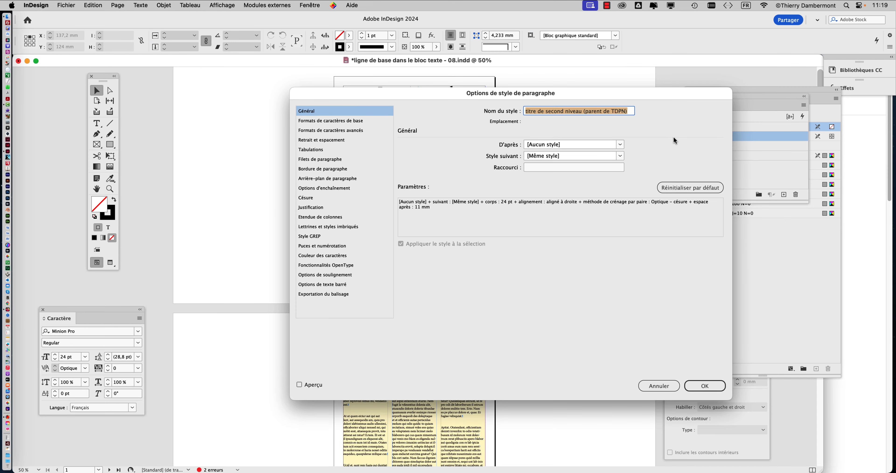
pyautogui.moveTo(442, 95); pyautogui.dragTo(646, 67)
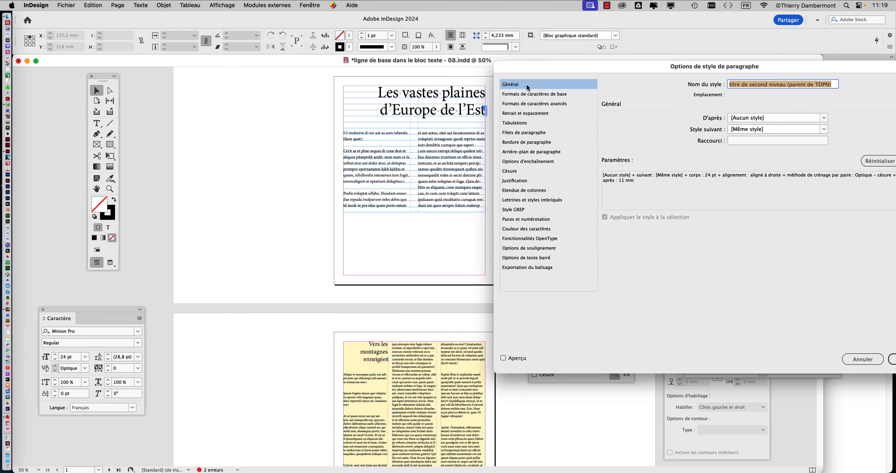
pyautogui.moveTo(671, 62); pyautogui.dragTo(434, 62)
pyautogui.click(625, 354)
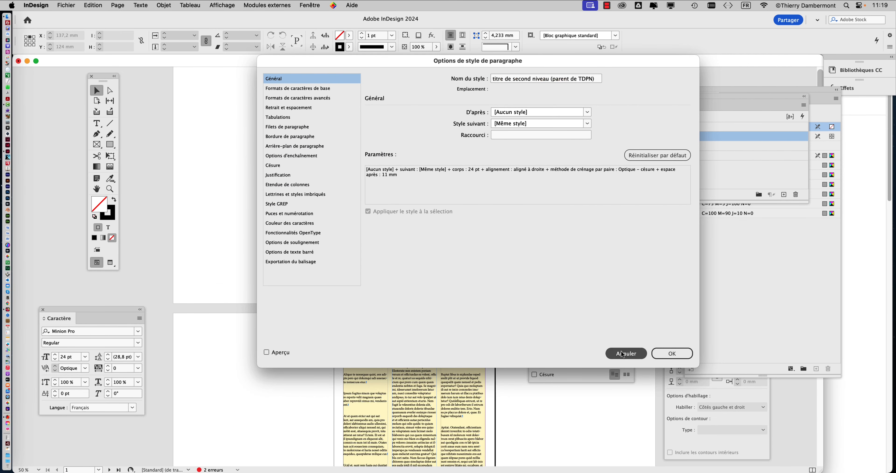
# Place the Paragraph and Character settings beside the first page, clear of its text.
pyautogui.moveTo(577, 96); pyautogui.dragTo(611, 93)
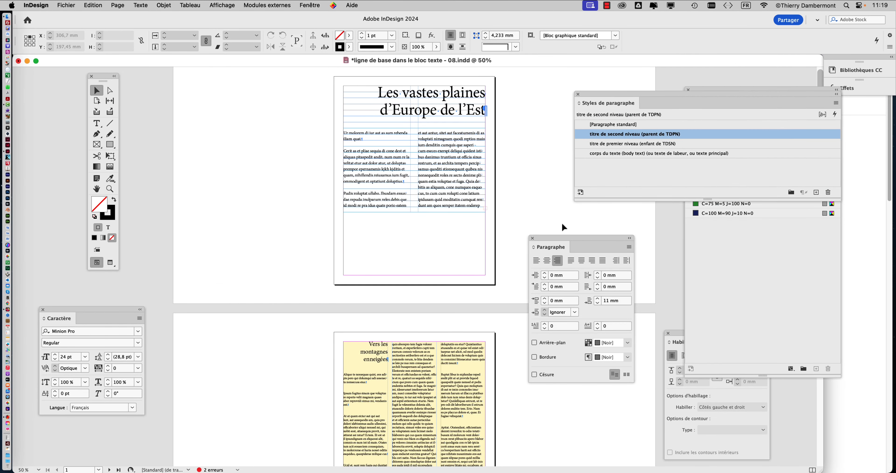
pyautogui.moveTo(555, 237); pyautogui.dragTo(180, 80)
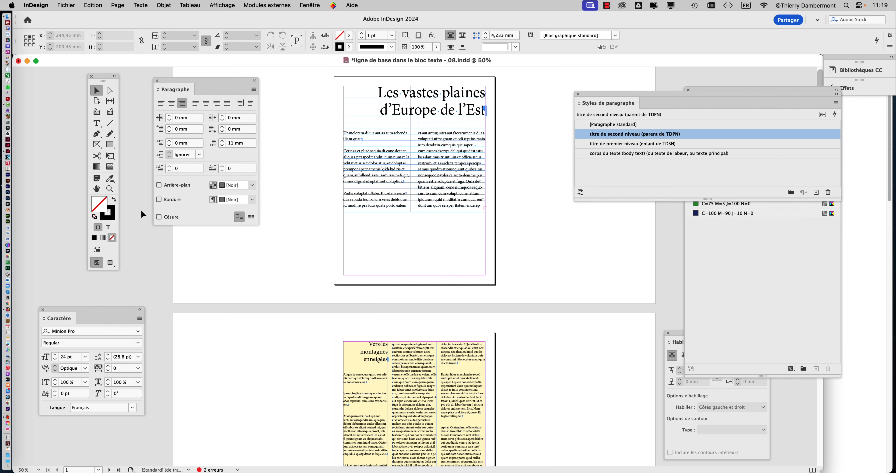
pyautogui.moveTo(123, 307); pyautogui.dragTo(267, 258)
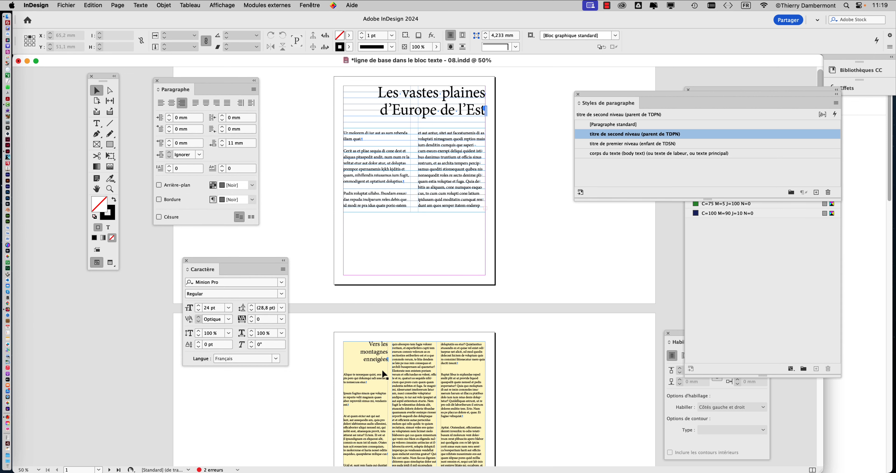
# Show the second page's title at 150% and move the paragraph style list and the swatches off its text columns.
pyautogui.press('super+1')
pyautogui.scroll(-3, 415, 357)
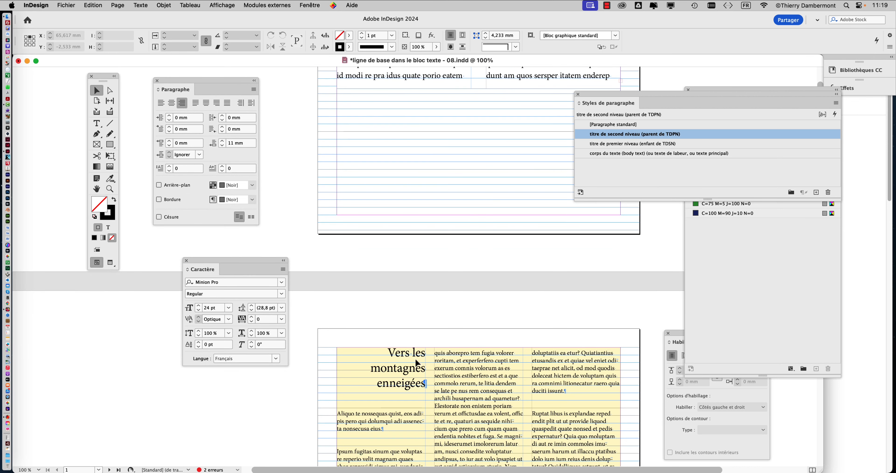
pyautogui.press('super+equal')
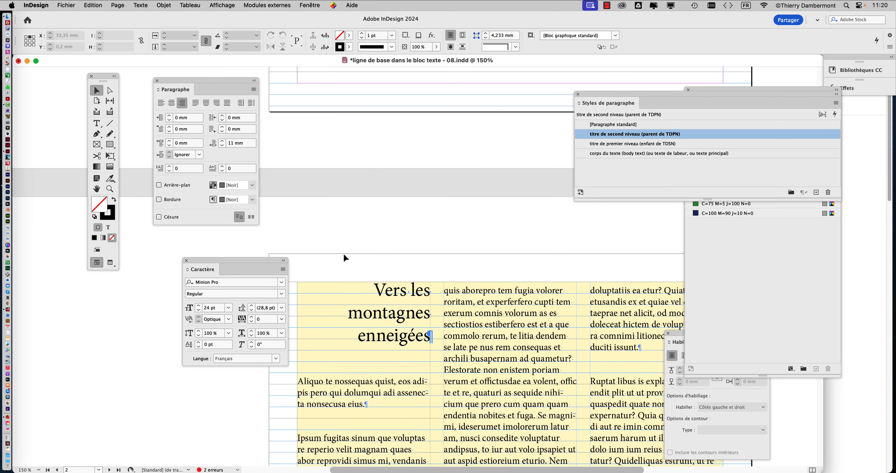
pyautogui.scroll(-3, 448, 313)
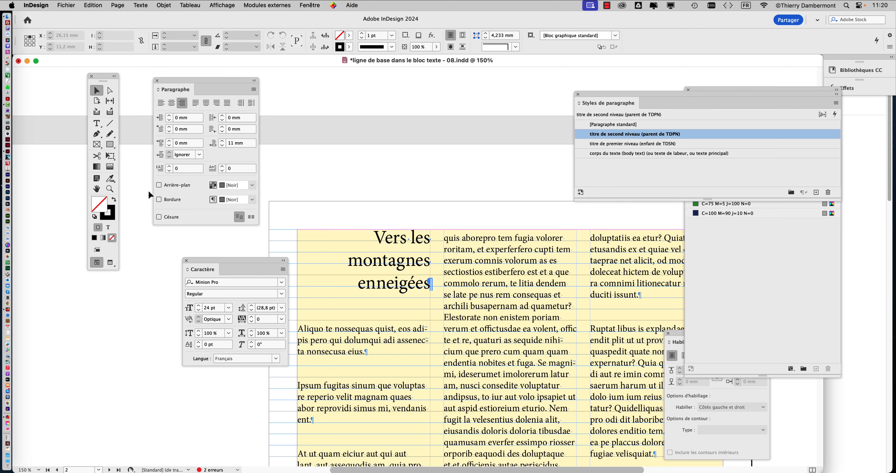
pyautogui.press('h')
pyautogui.moveTo(476, 235); pyautogui.dragTo(465, 112)
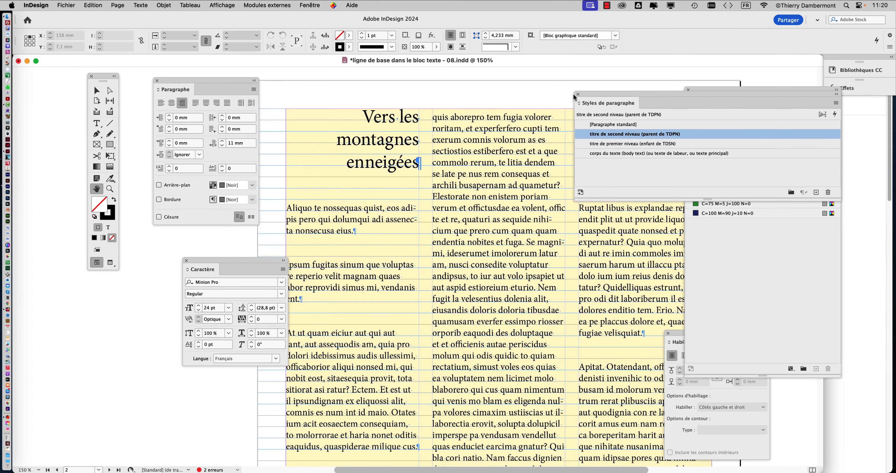
pyautogui.moveTo(588, 96); pyautogui.dragTo(784, 80)
pyautogui.moveTo(704, 92); pyautogui.dragTo(789, 198)
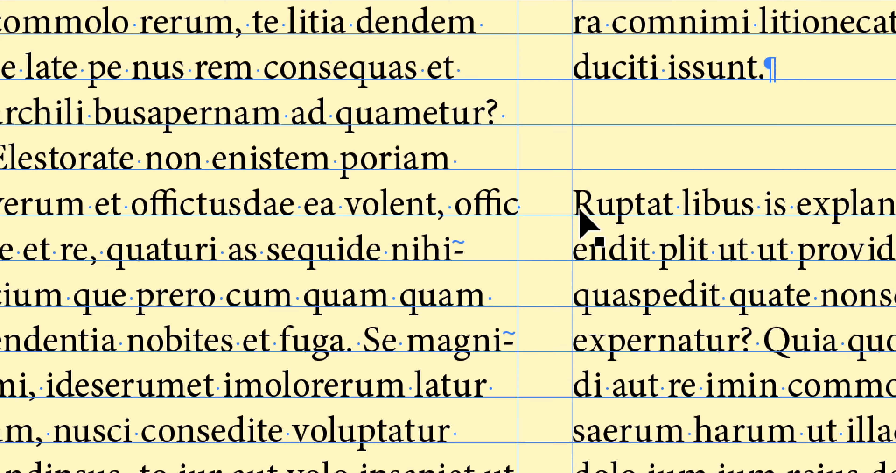
# Insert the line "Vers la mer et ses plages" as its own paragraph before "Ruptat libus" in the second page's third column.
pyautogui.doubleClick(580, 210)
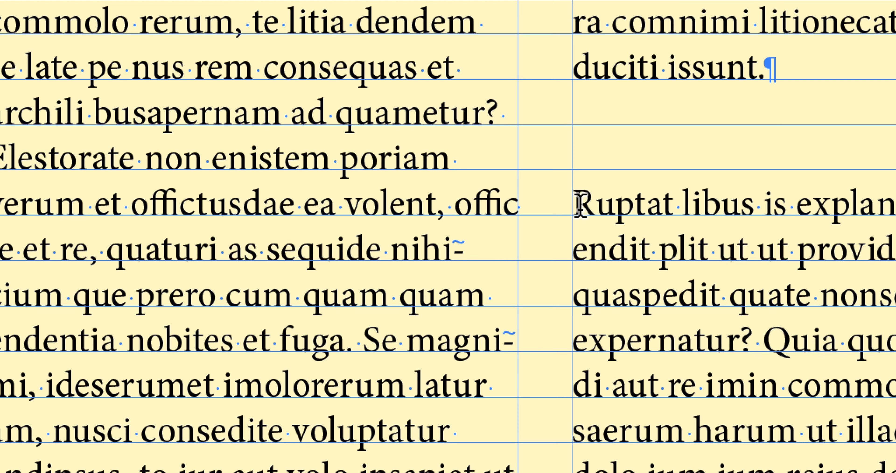
pyautogui.write('Vers la mer e')
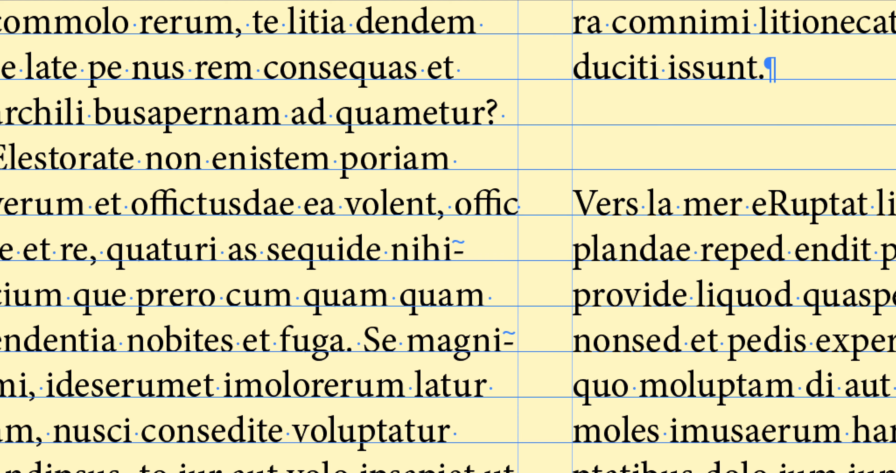
pyautogui.write('t ses plag')
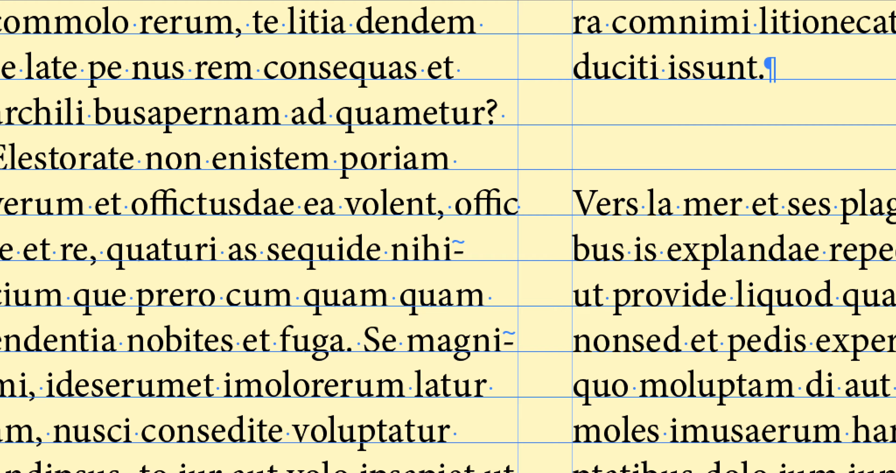
pyautogui.write('es')
pyautogui.press('Return')
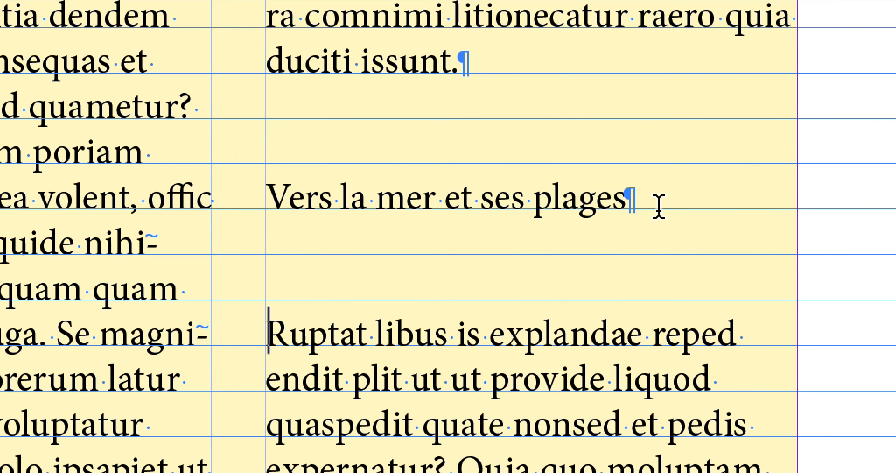
# Apply the paragraph style "titre de second niveau (parent de TDPN)" to "Vers la mer et ses plages" and move the style list off the title.
pyautogui.click(597, 200)
pyautogui.click(564, 190)
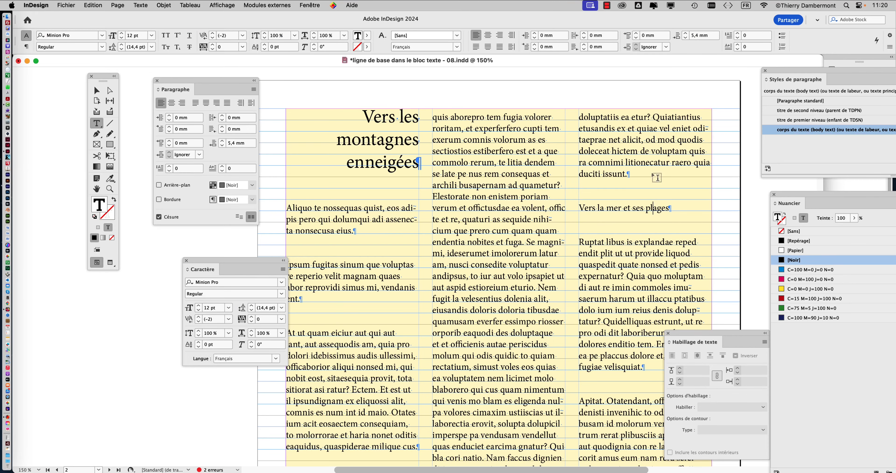
pyautogui.moveTo(787, 69); pyautogui.dragTo(396, 265)
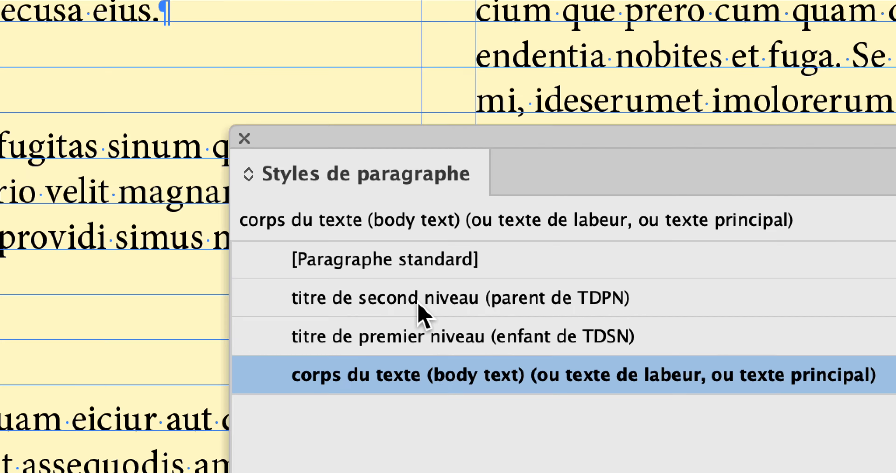
pyautogui.click(419, 306)
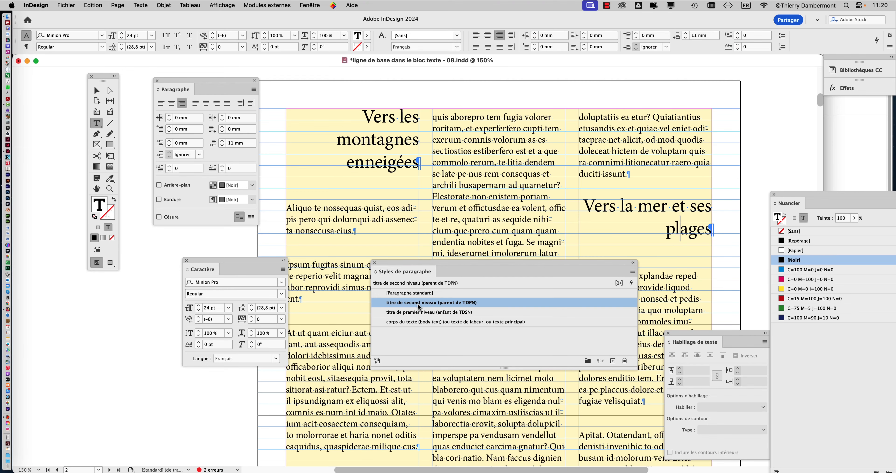
pyautogui.moveTo(445, 270); pyautogui.dragTo(683, 60)
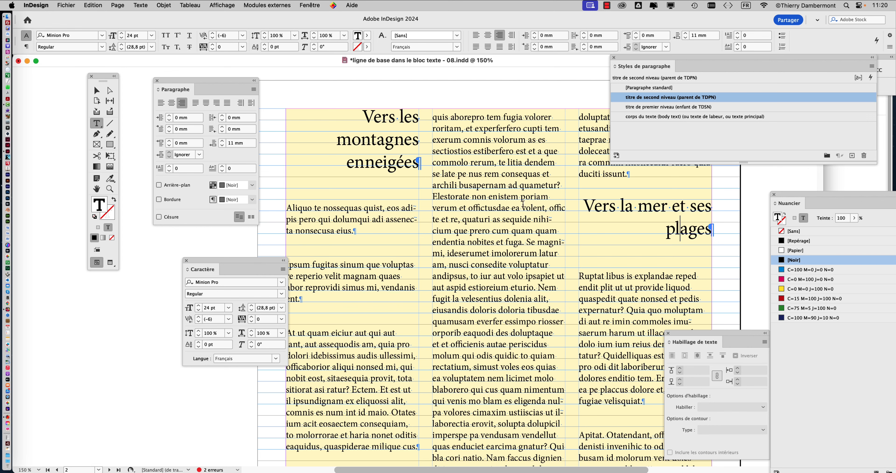
# Deselect the three-column text frame and show the second page at 100% with the style list clear of both titles.
pyautogui.click(97, 91)
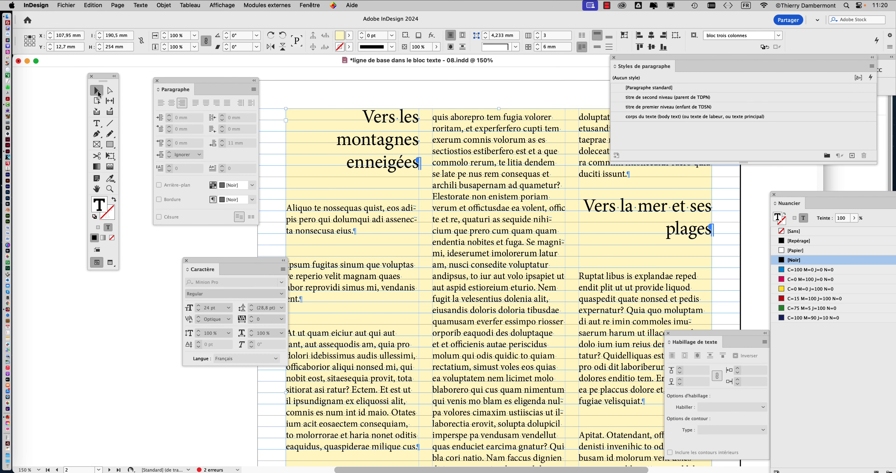
pyautogui.click(315, 93)
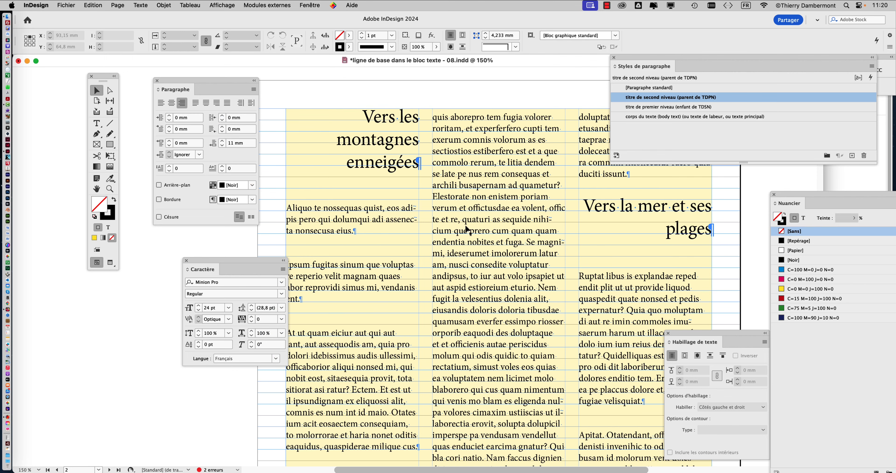
pyautogui.press('super+1')
pyautogui.moveTo(632, 57); pyautogui.dragTo(686, 64)
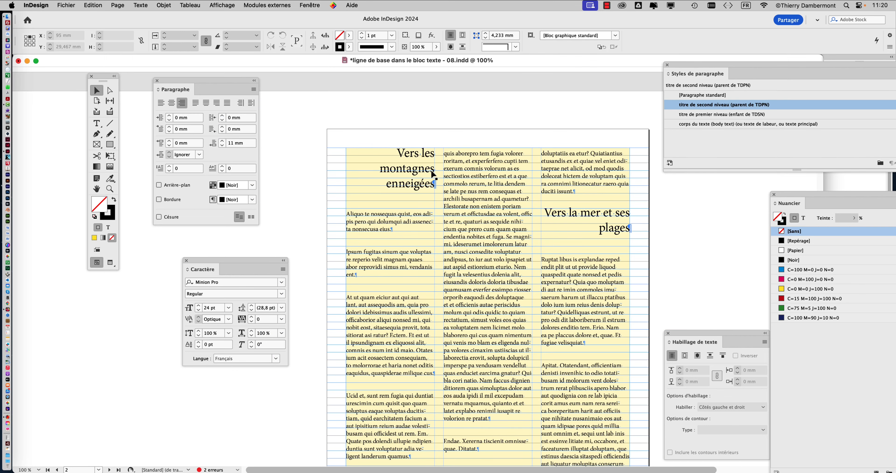
pyautogui.scroll(1, 615, 231)
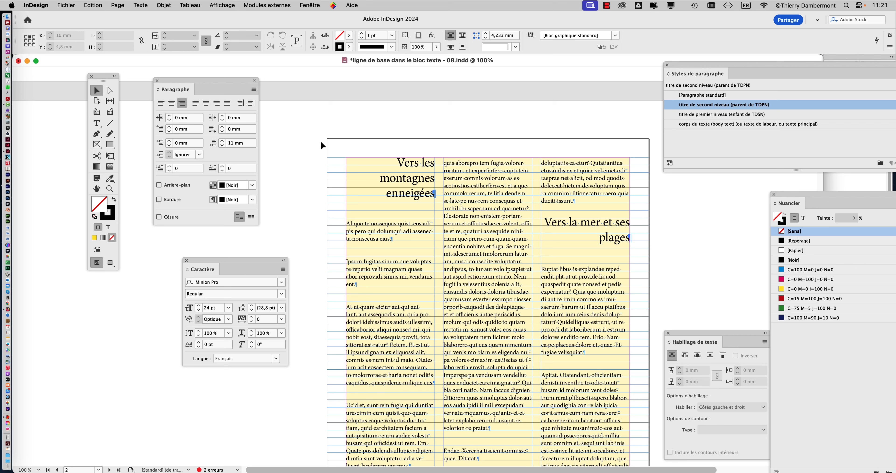
# Select the whole title "Vers les montagnes enneigées" and rearrange the Paragraph and Character settings beside the page.
pyautogui.click(97, 124)
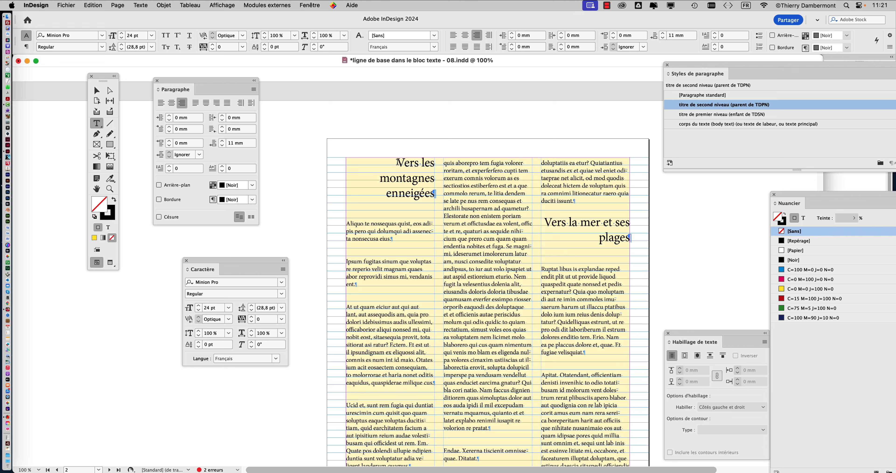
pyautogui.click(411, 179)
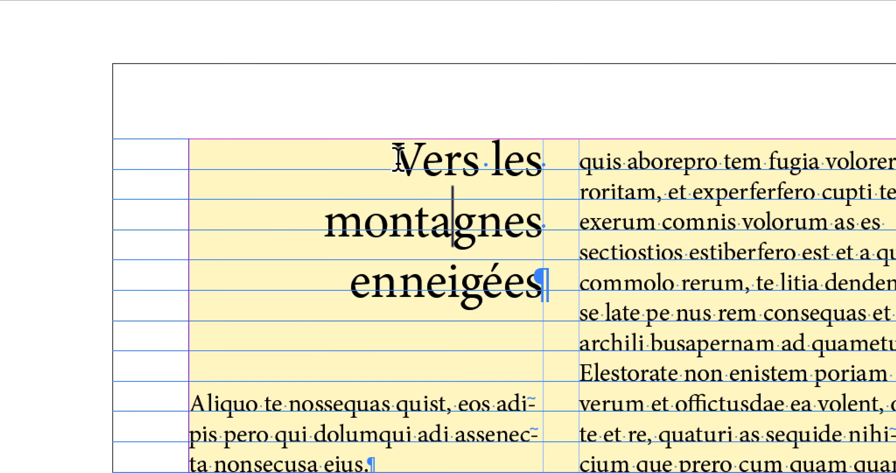
pyautogui.moveTo(397, 158); pyautogui.dragTo(555, 276)
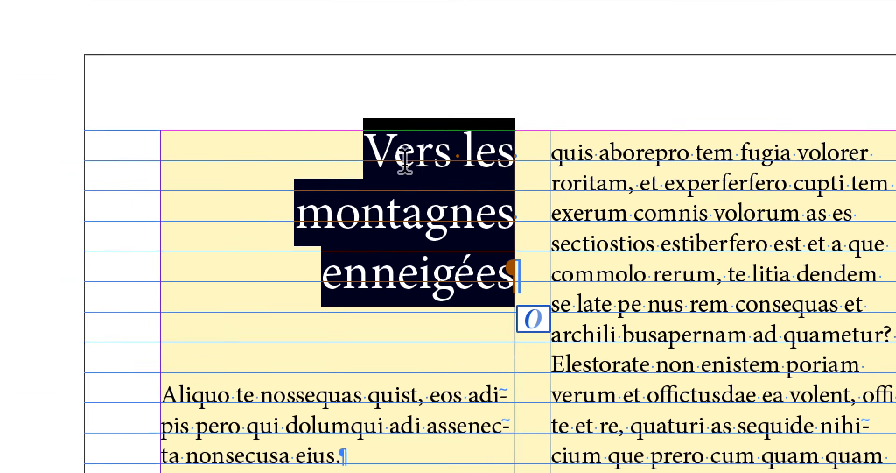
pyautogui.moveTo(276, 66); pyautogui.dragTo(343, 137)
pyautogui.moveTo(411, 176); pyautogui.dragTo(508, 235)
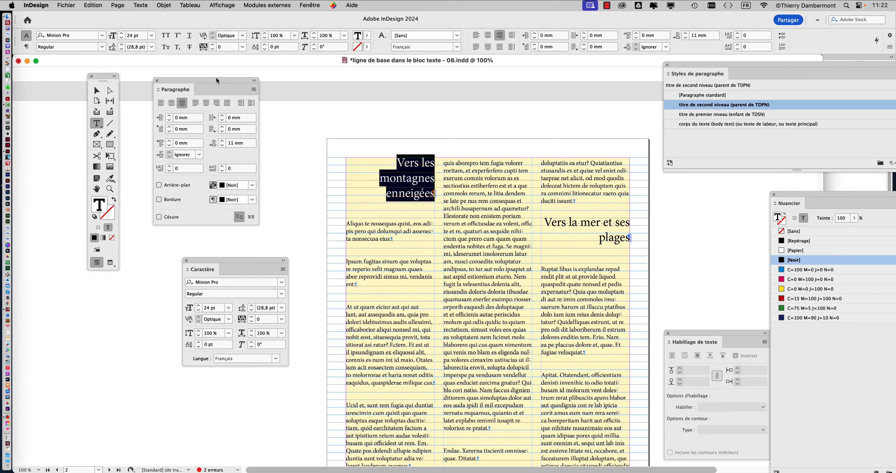
pyautogui.moveTo(216, 79); pyautogui.dragTo(114, 288)
pyautogui.moveTo(216, 259); pyautogui.dragTo(235, 127)
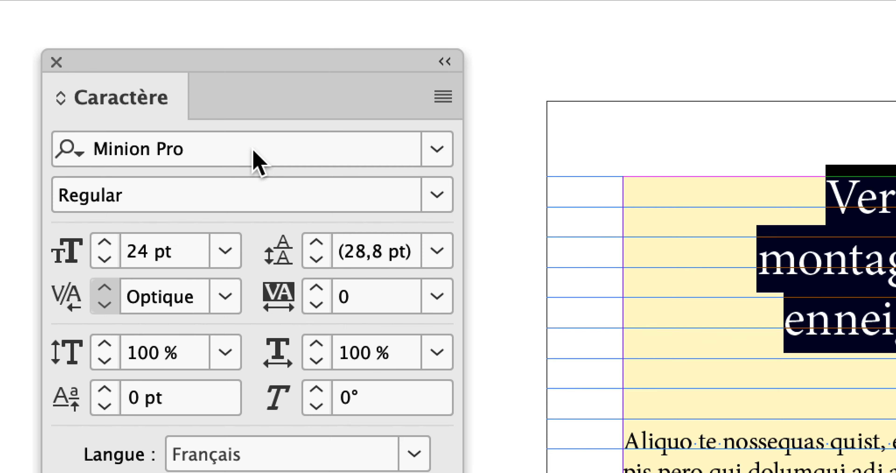
# Find the Helvetica fonts, preview several variants on the selected title, and set its font to Helvetica Regular.
pyautogui.click(255, 160)
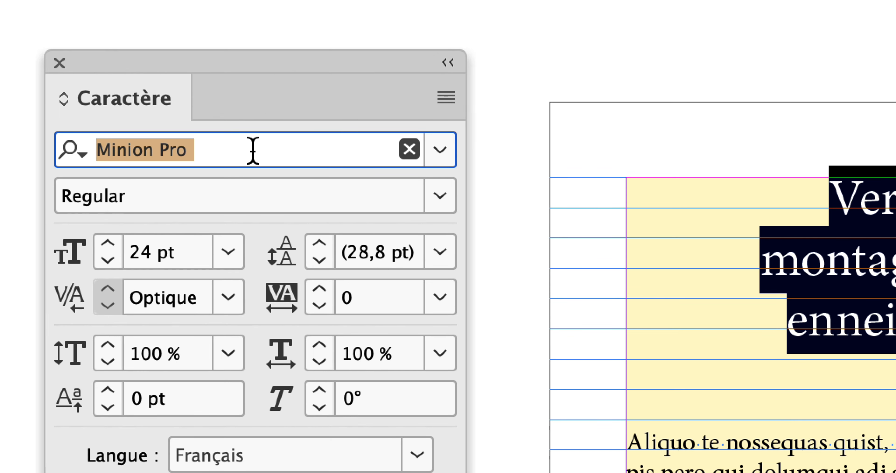
pyautogui.write('helve')
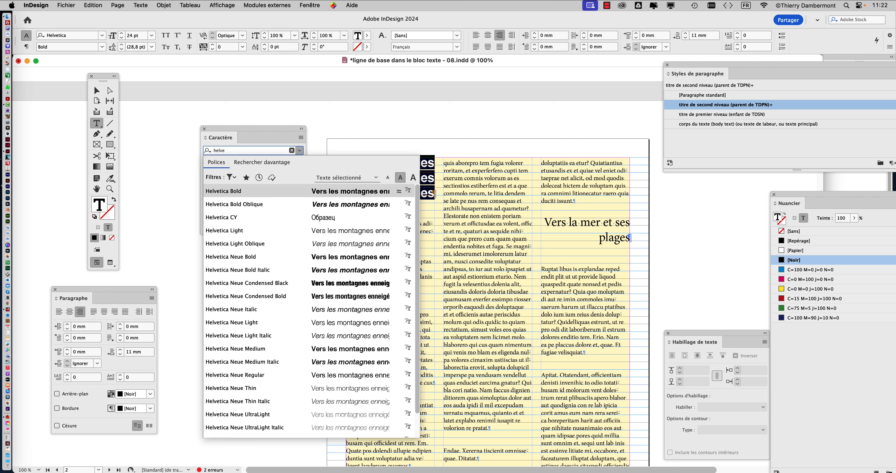
pyautogui.scroll(-2, 313, 248)
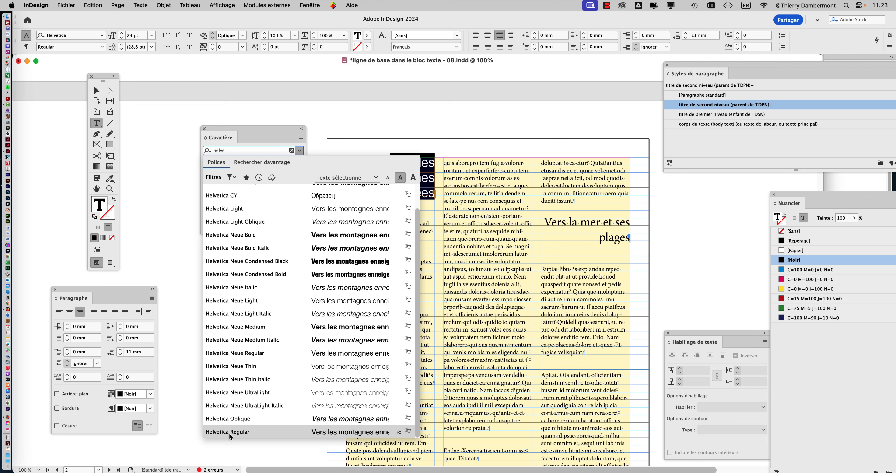
pyautogui.press('Up')
pyautogui.press('Up')
pyautogui.press('Up')
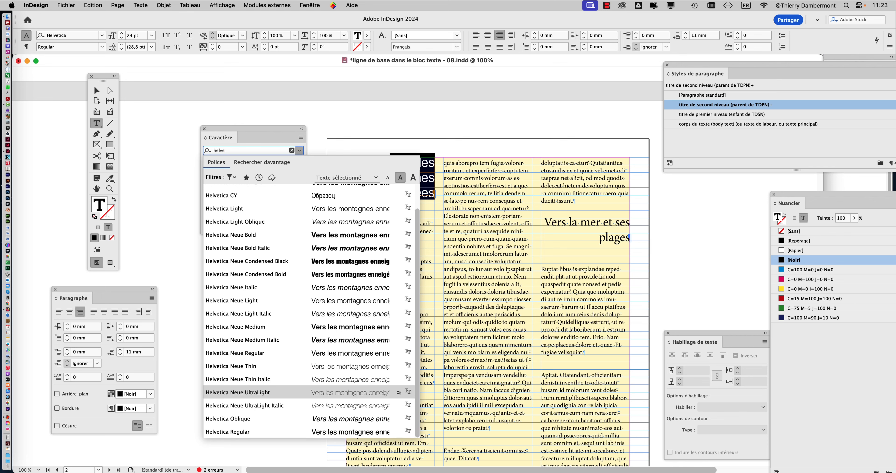
pyautogui.press('Down')
pyautogui.press('Down')
pyautogui.press('Down')
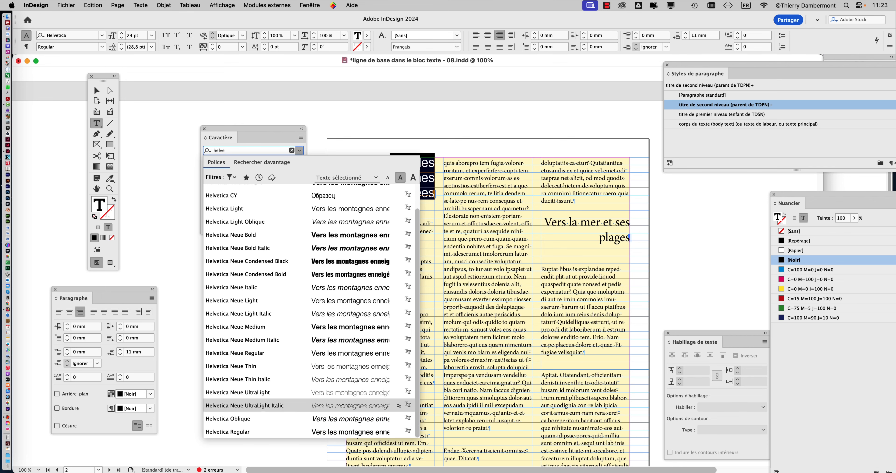
pyautogui.press('Return')
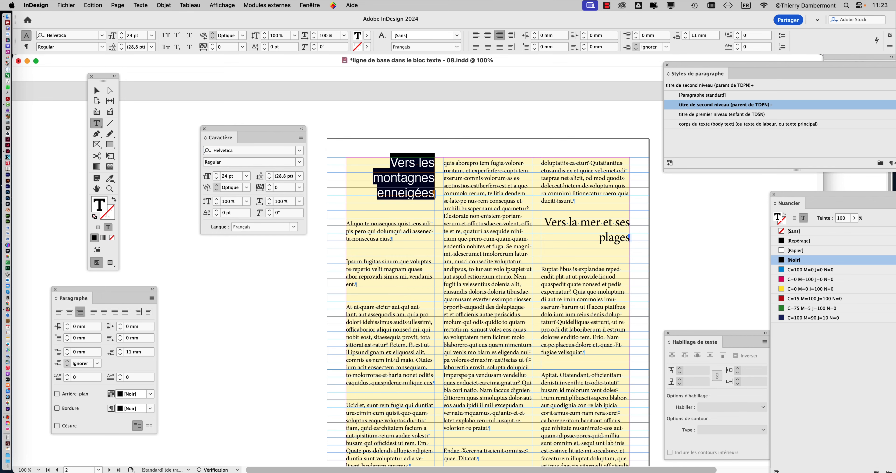
# Enlarge the view of the title to 200% and place the Character and Paragraph settings next to it without covering its text.
pyautogui.press('super+equal')
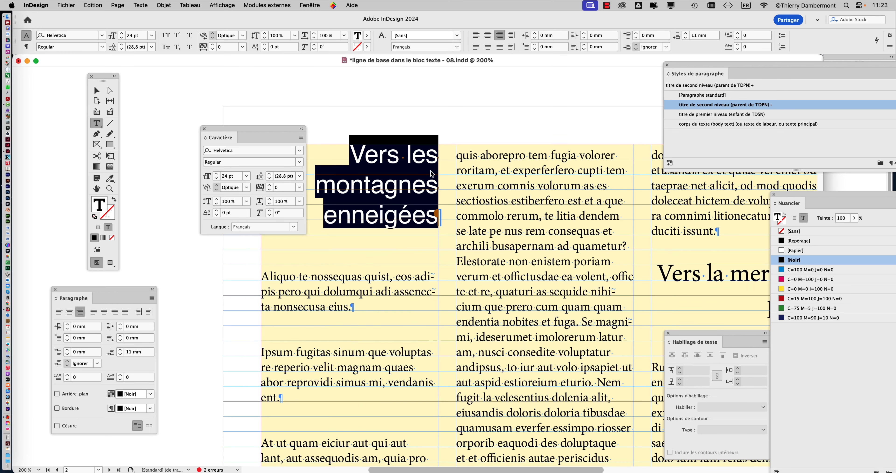
pyautogui.moveTo(251, 129); pyautogui.dragTo(198, 112)
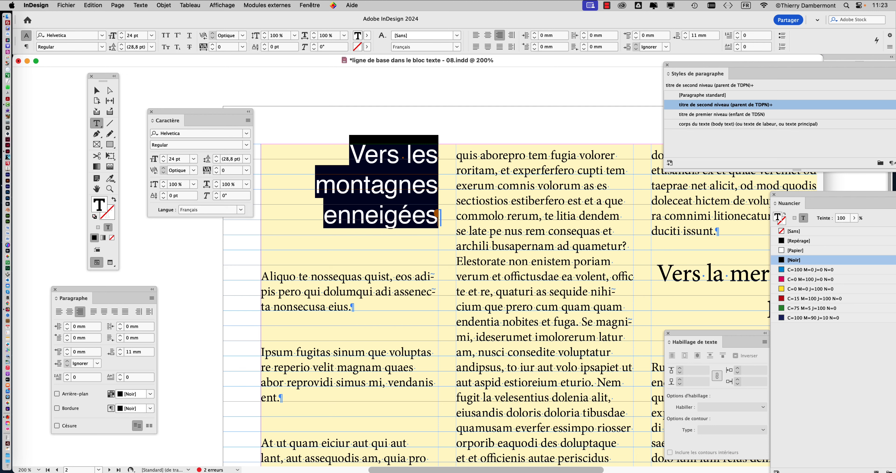
pyautogui.moveTo(197, 112); pyautogui.dragTo(174, 67)
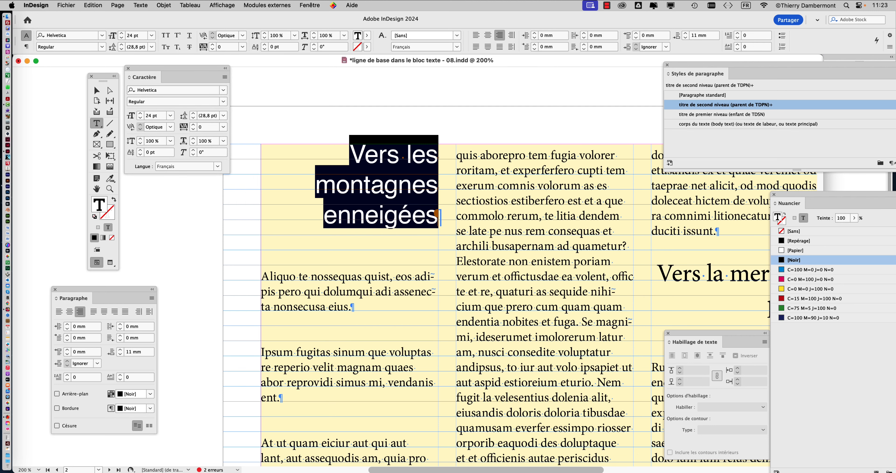
pyautogui.moveTo(113, 289); pyautogui.dragTo(198, 203)
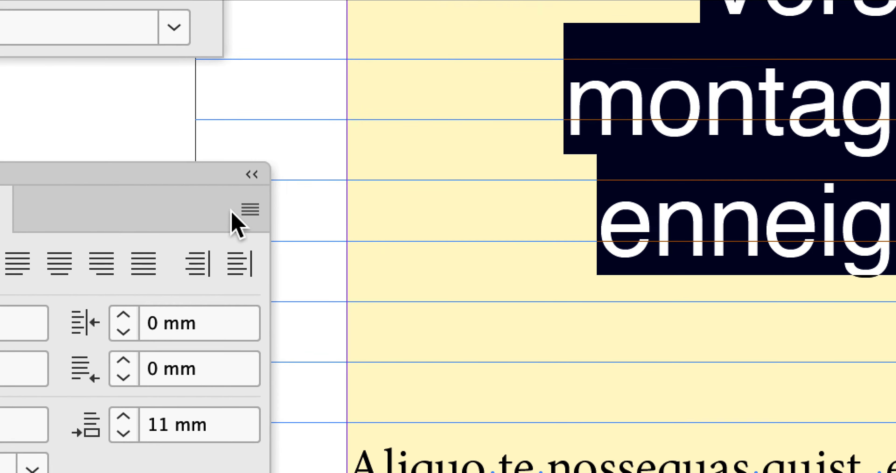
# Turn on balanced ragged lines (Equilibrer les lignes en drapeau) for the selected title and check that the option is active.
pyautogui.click(234, 212)
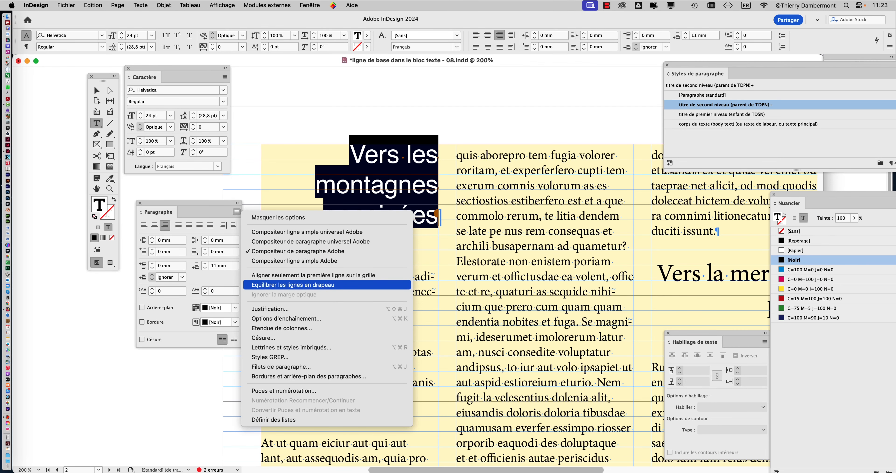
pyautogui.click(292, 284)
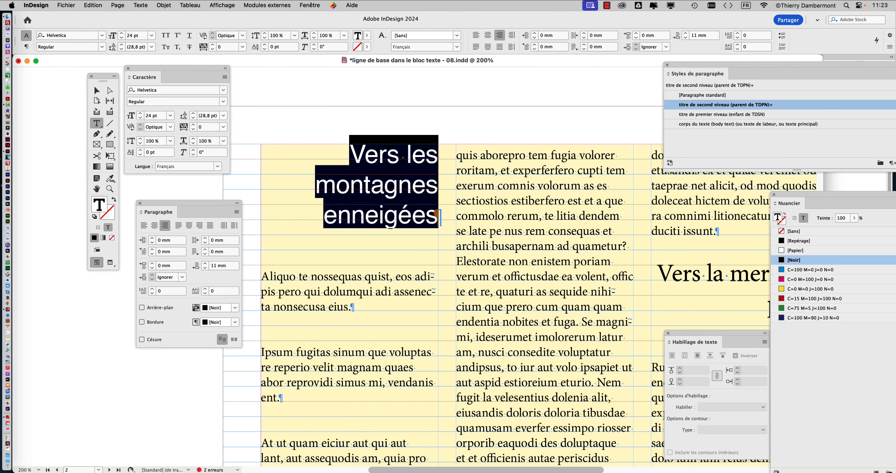
pyautogui.click(237, 211)
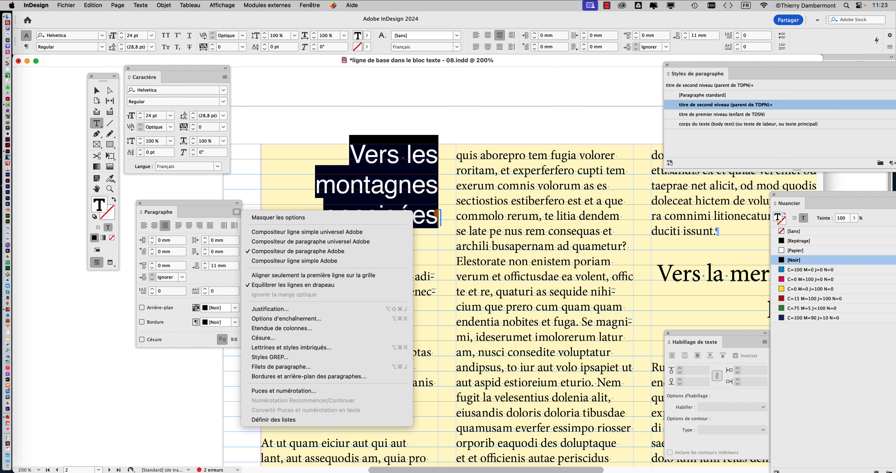
pyautogui.click(237, 212)
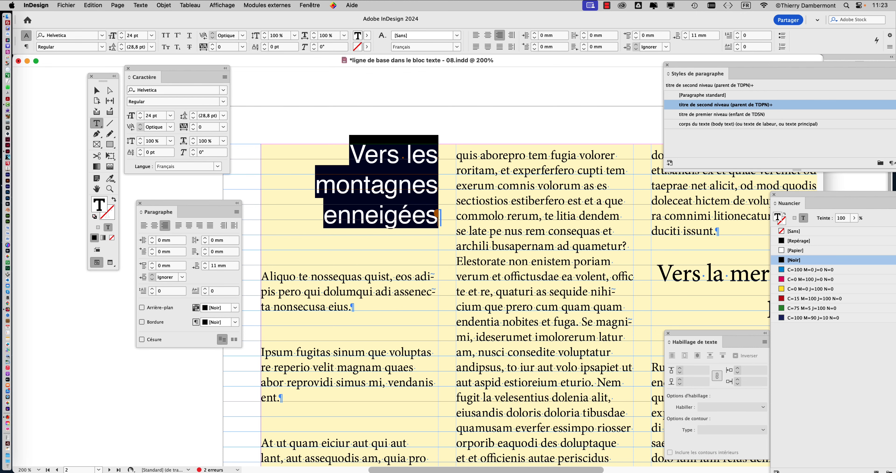
# Increase the tracking of the title "Vers les montagnes enneigées" to 50.
pyautogui.moveTo(147, 68); pyautogui.dragTo(191, 81)
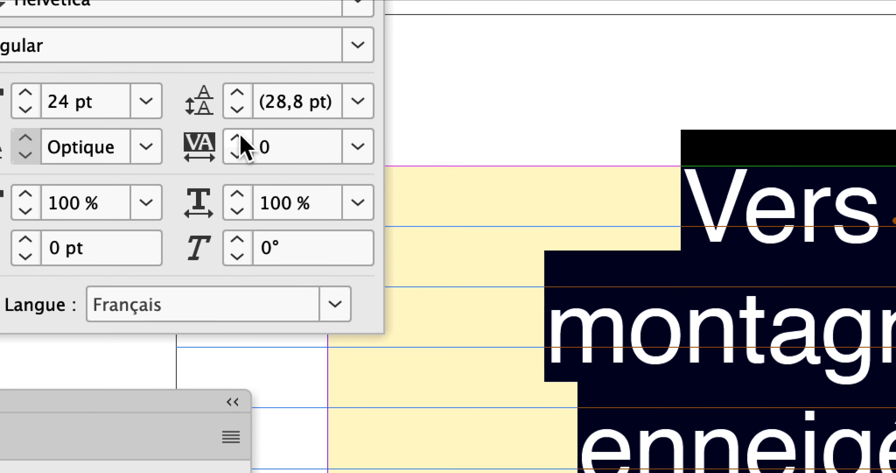
pyautogui.click(238, 137)
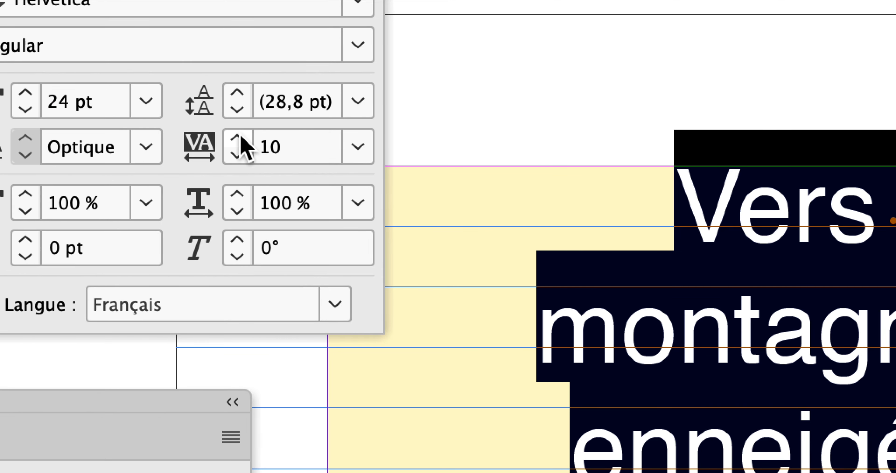
pyautogui.click(238, 137)
pyautogui.click(239, 136)
pyautogui.click(240, 137)
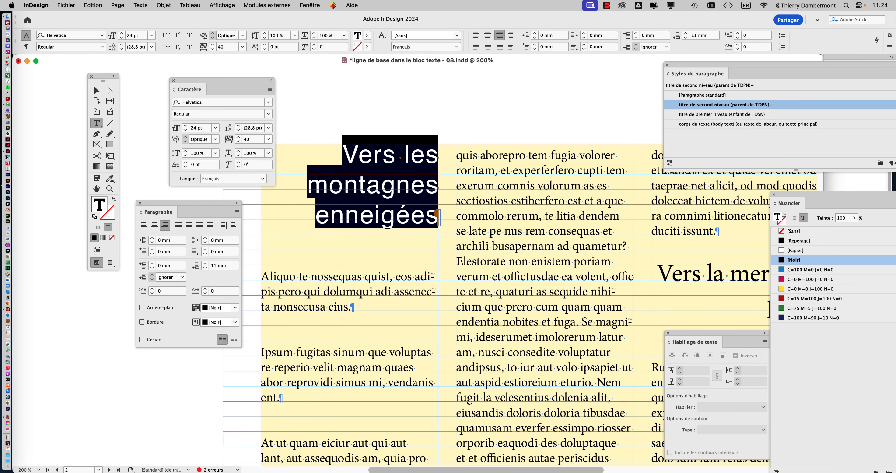
pyautogui.click(238, 136)
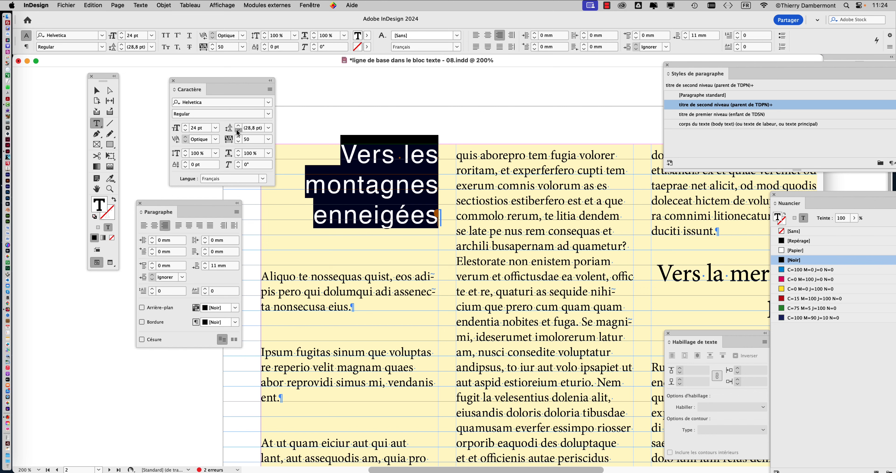
# Reduce the leading of the selected title to 25 pt.
pyautogui.click(238, 131)
pyautogui.click(238, 131)
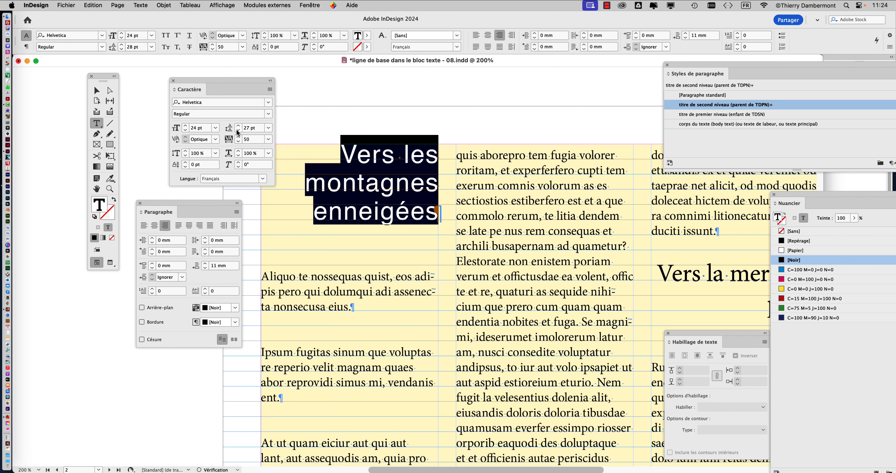
pyautogui.click(238, 130)
pyautogui.click(239, 131)
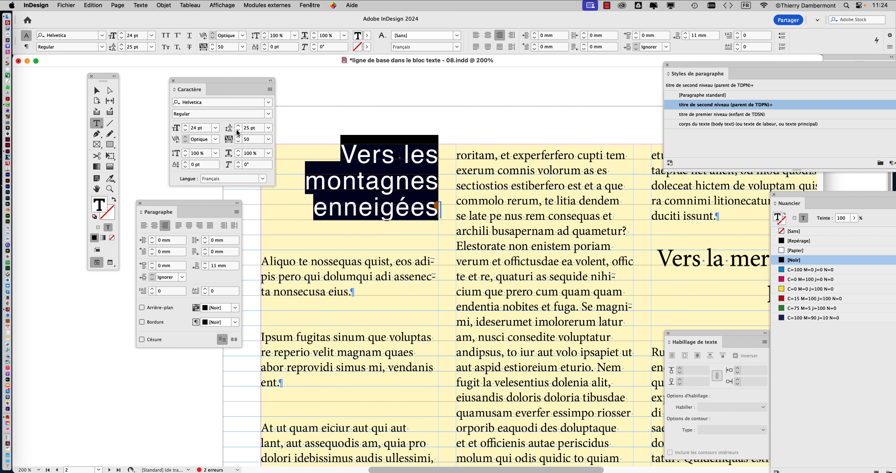
# Align the selected title to the baseline grid, with only its first line locked to the grid.
pyautogui.moveTo(243, 80); pyautogui.dragTo(626, 99)
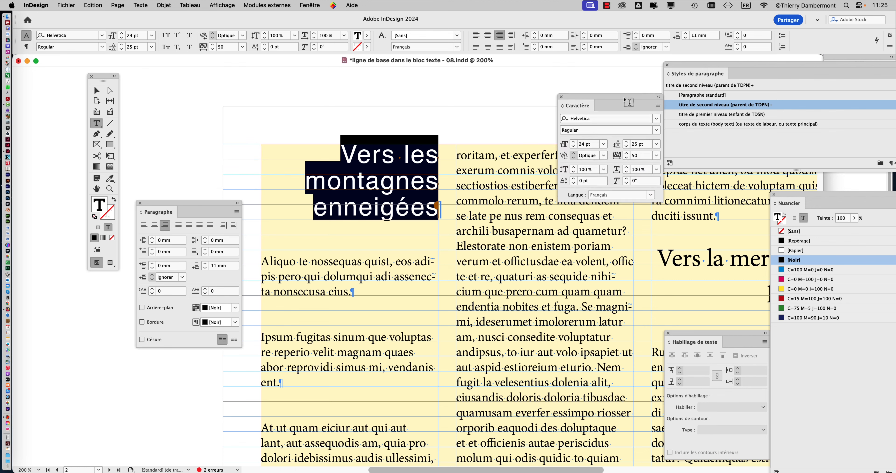
pyautogui.moveTo(223, 203); pyautogui.dragTo(271, 102)
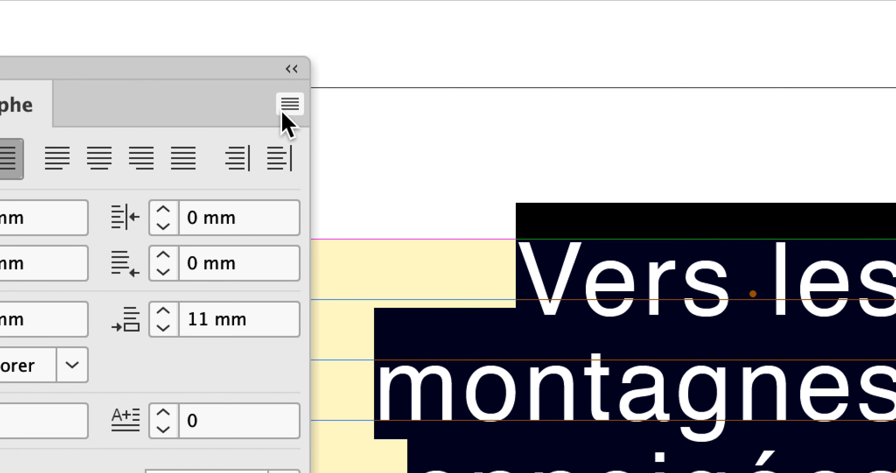
pyautogui.click(283, 113)
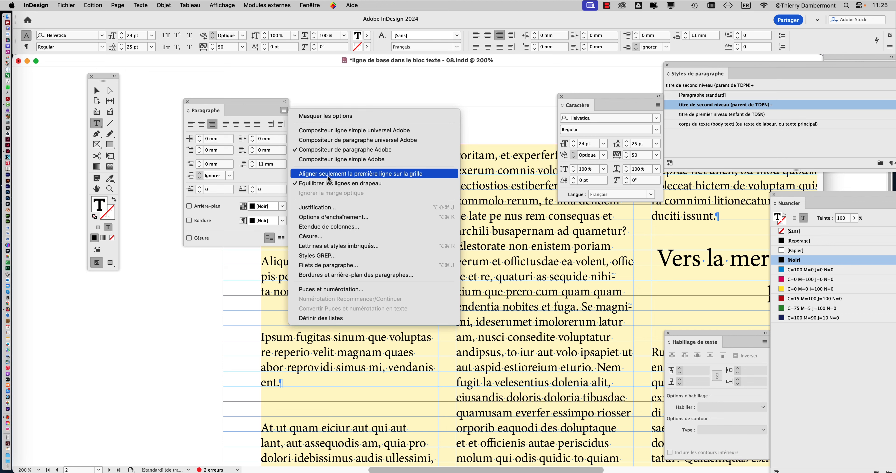
pyautogui.click(327, 174)
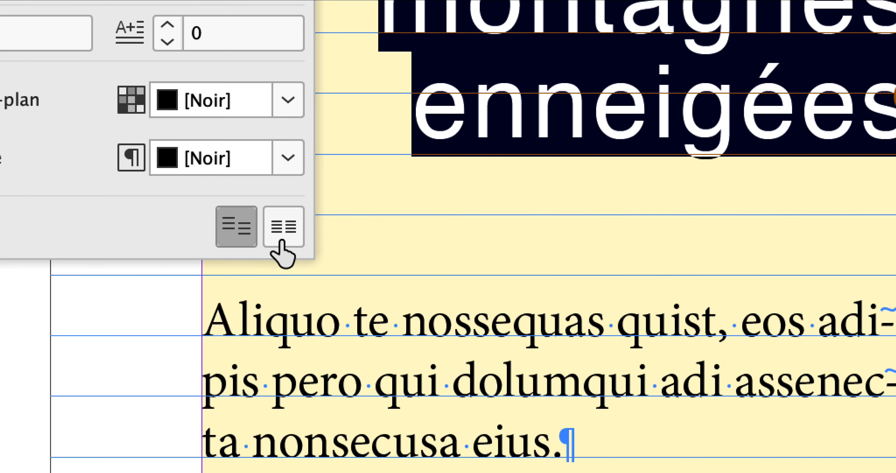
pyautogui.click(283, 227)
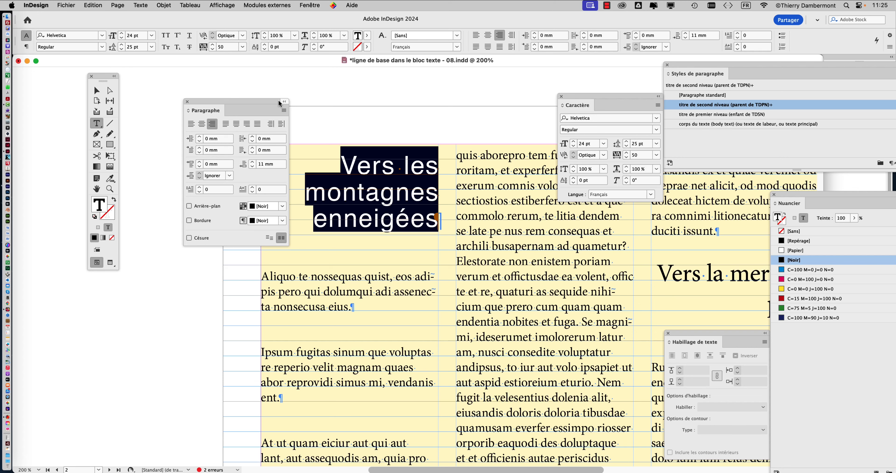
# Test the title's grid alignment by lowering its leading to 22 pt, and set the leading back to 25 pt.
pyautogui.moveTo(278, 100); pyautogui.dragTo(214, 87)
pyautogui.moveTo(631, 103); pyautogui.dragTo(593, 112)
pyautogui.moveTo(522, 113); pyautogui.dragTo(492, 113)
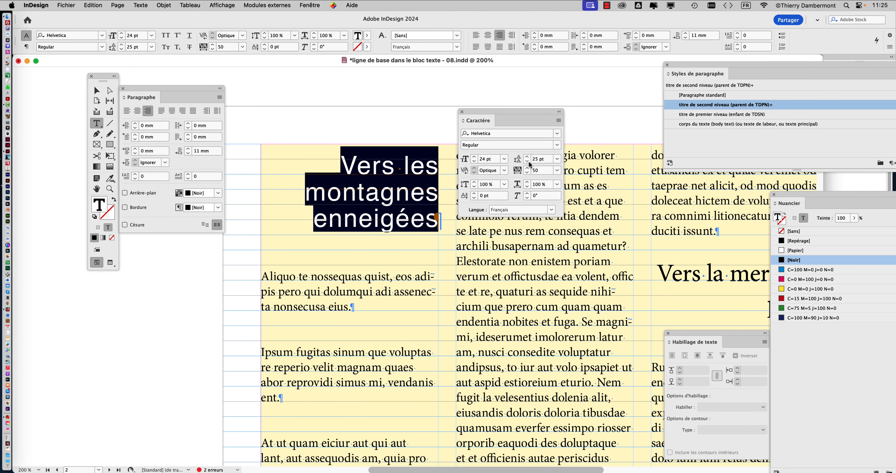
pyautogui.moveTo(529, 113); pyautogui.dragTo(275, 153)
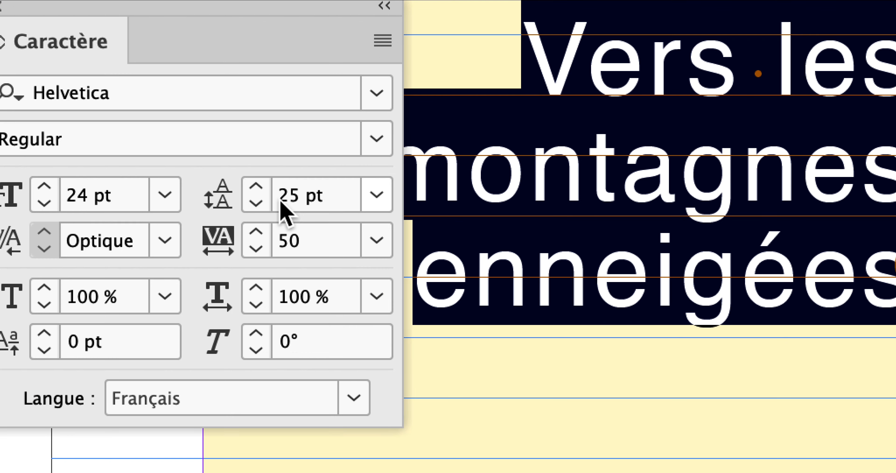
pyautogui.click(261, 203)
pyautogui.click(261, 203)
pyautogui.click(261, 203)
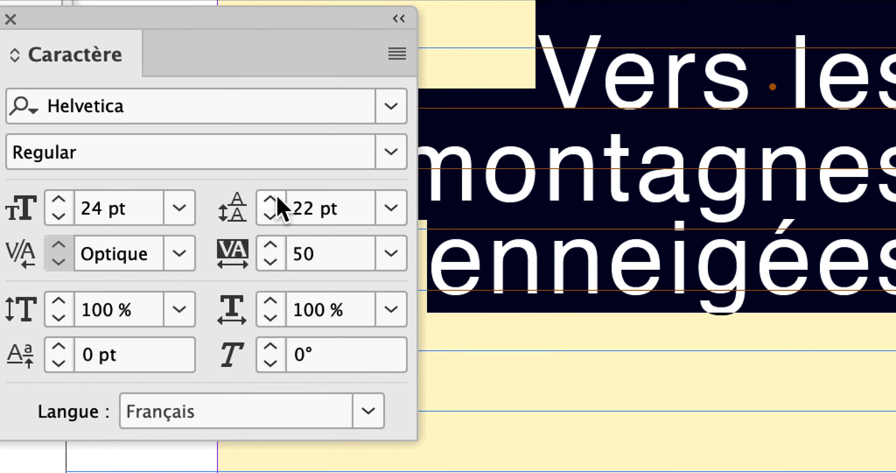
pyautogui.click(274, 183)
pyautogui.click(275, 183)
pyautogui.click(274, 183)
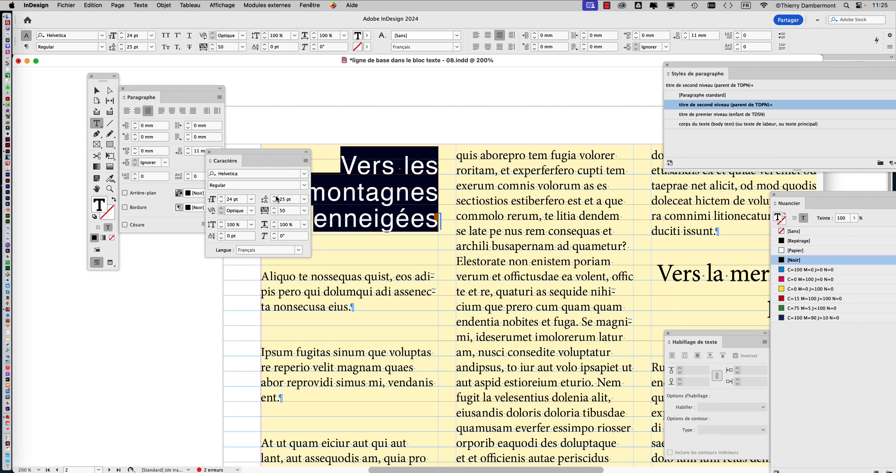
# Uncover the title and check its first-line grid alignment and line-balancing options in the Paragraph settings.
pyautogui.moveTo(232, 151); pyautogui.dragTo(573, 133)
pyautogui.click(220, 97)
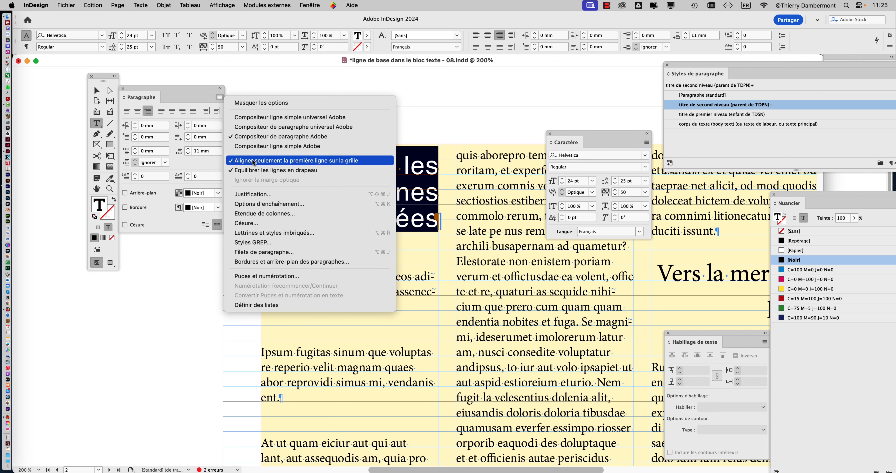
pyautogui.click(204, 91)
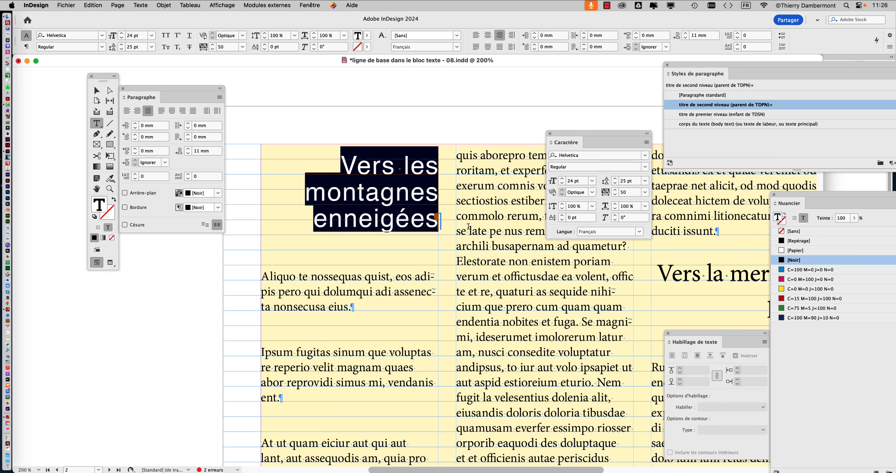
# Reduce the view to 100% and arrange the Paragraph and Character settings beside the page, with the paragraph style list over it.
pyautogui.press('super+minus')
pyautogui.press('super+minus')
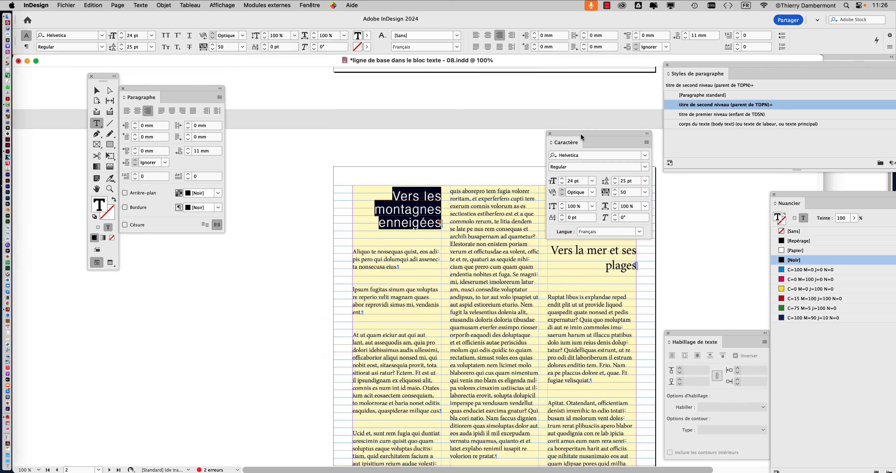
pyautogui.moveTo(582, 137); pyautogui.dragTo(173, 330)
pyautogui.moveTo(423, 222); pyautogui.dragTo(362, 155)
pyautogui.moveTo(678, 65); pyautogui.dragTo(448, 85)
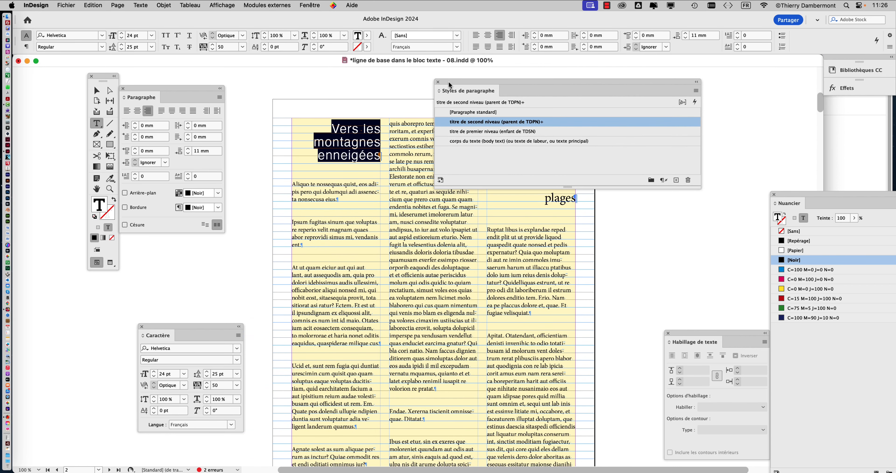
pyautogui.moveTo(532, 124)
pyautogui.moveTo(199, 96); pyautogui.dragTo(227, 81)
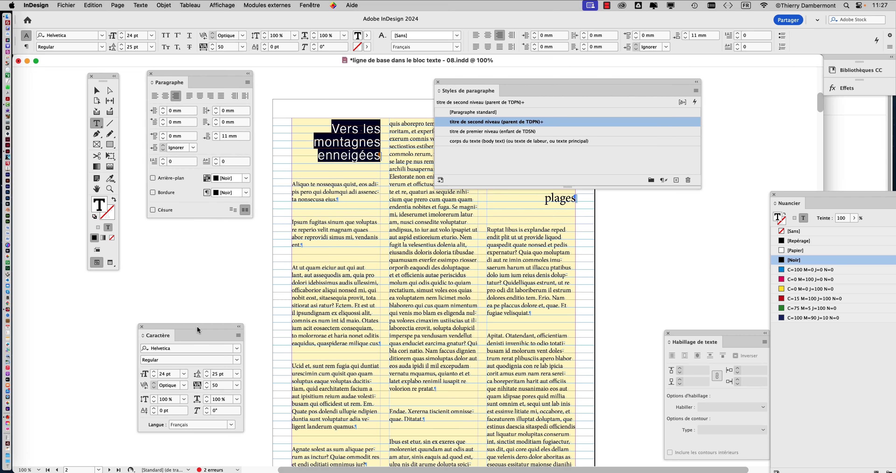
pyautogui.moveTo(198, 326); pyautogui.dragTo(206, 234)
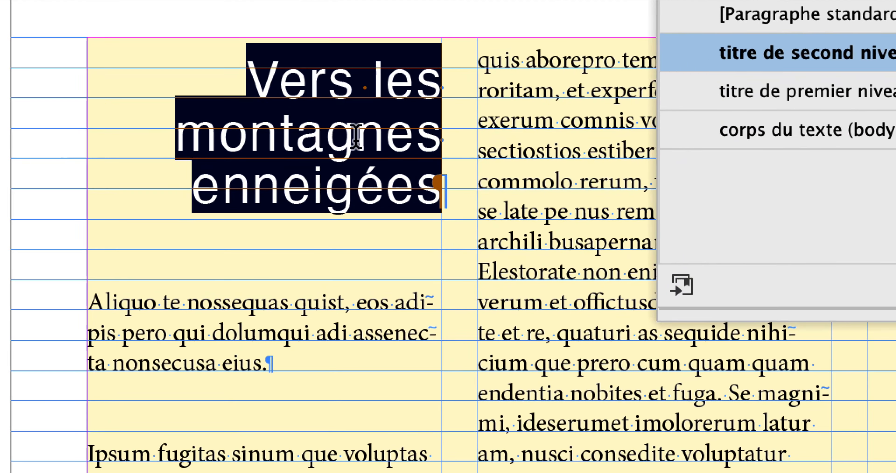
# Deselect the title text, examine the override mark on its style, and move the style list clear of the second title.
pyautogui.press('Right')
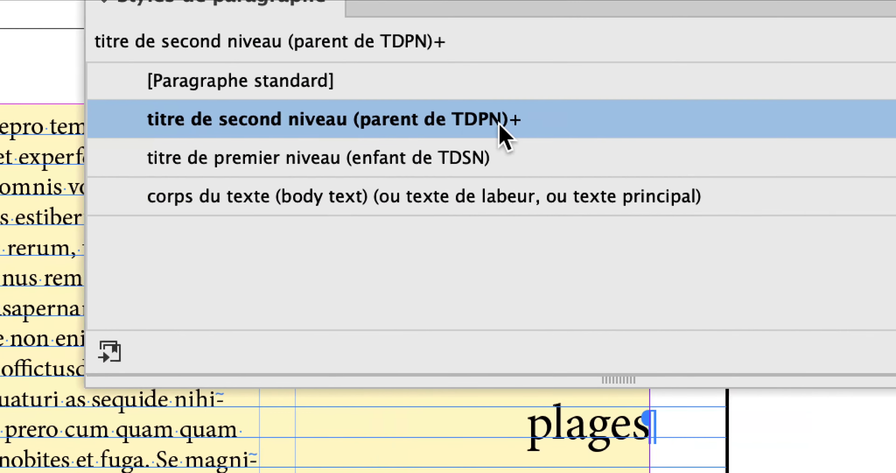
pyautogui.moveTo(654, 124)
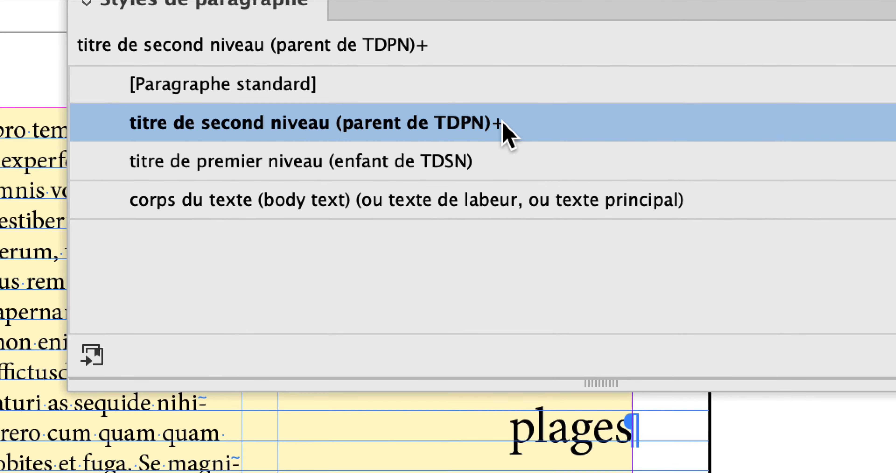
pyautogui.moveTo(504, 123)
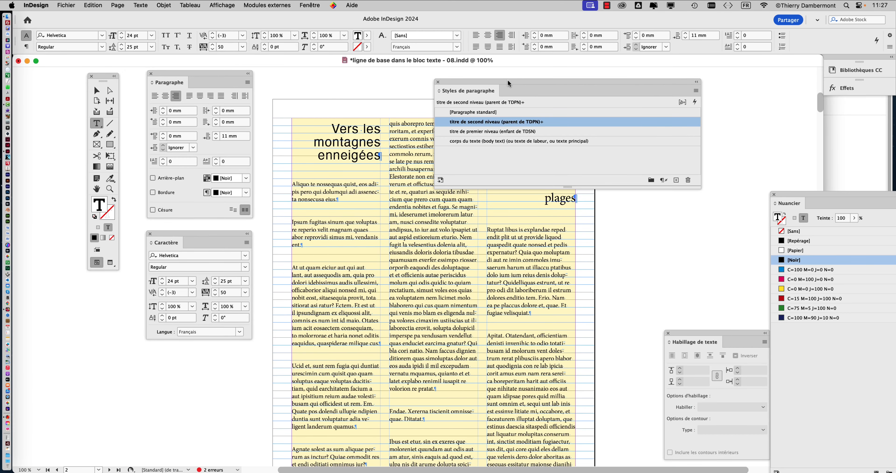
pyautogui.moveTo(507, 79); pyautogui.dragTo(684, 63)
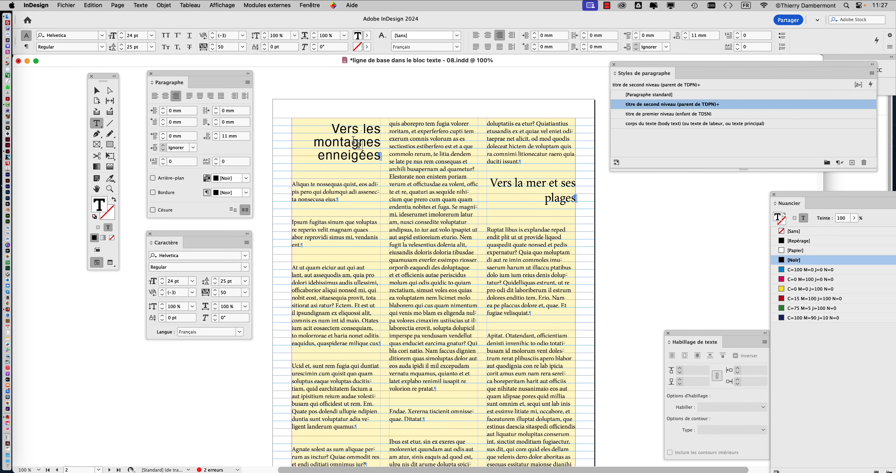
# Redefine the style "titre de second niveau (parent de TDPN)" from the reformatted title, and shrink the style list so both titles show.
pyautogui.moveTo(633, 63); pyautogui.dragTo(375, 226)
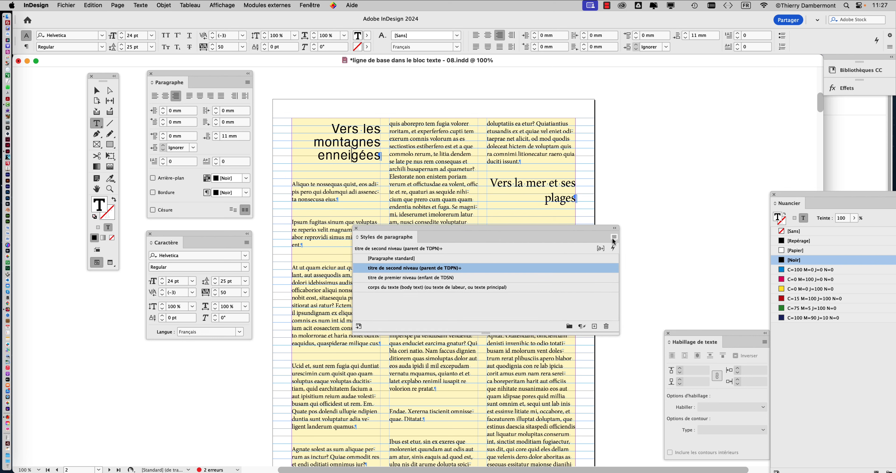
pyautogui.click(351, 140)
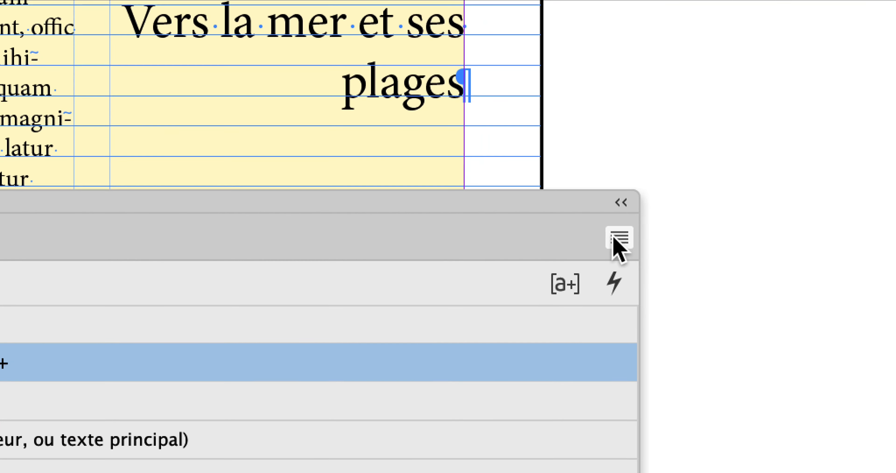
pyautogui.click(692, 244)
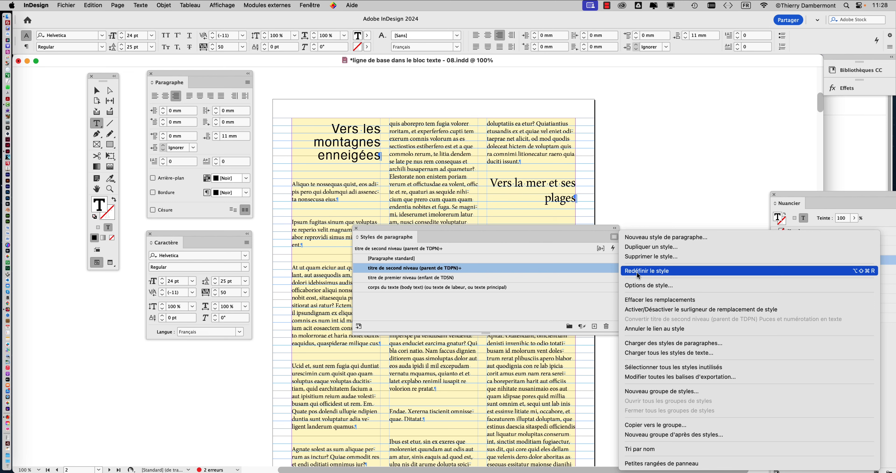
pyautogui.click(637, 273)
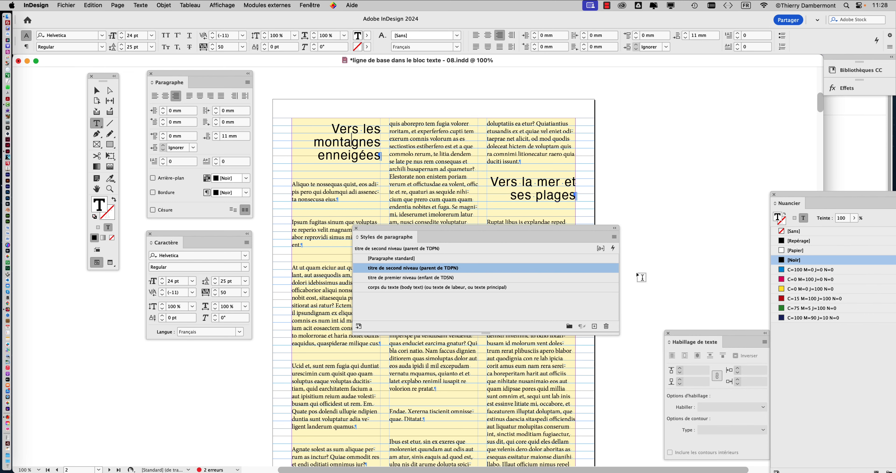
pyautogui.moveTo(414, 230); pyautogui.dragTo(536, 79)
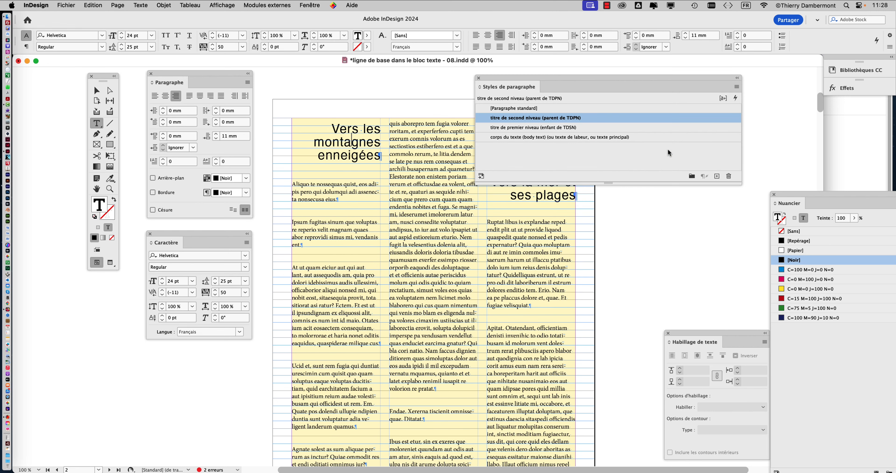
pyautogui.moveTo(737, 187); pyautogui.dragTo(643, 165)
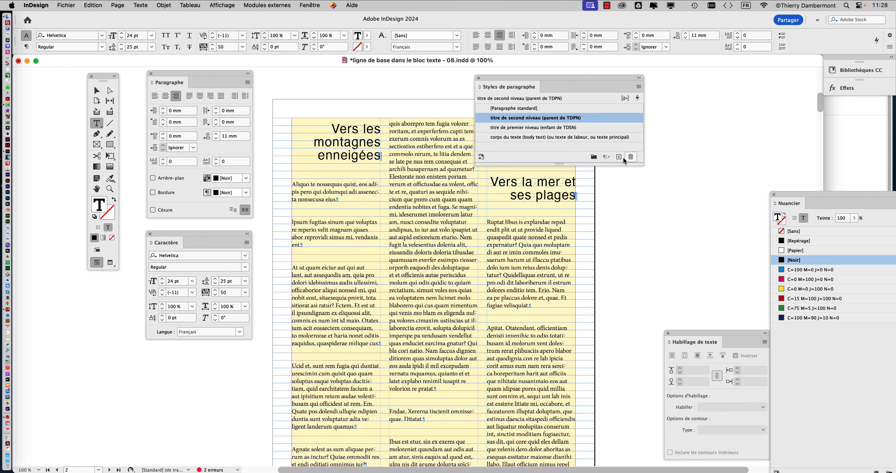
# Move the paragraph style list clear of the page, make it taller, and deselect the title text.
pyautogui.moveTo(533, 80); pyautogui.dragTo(641, 87)
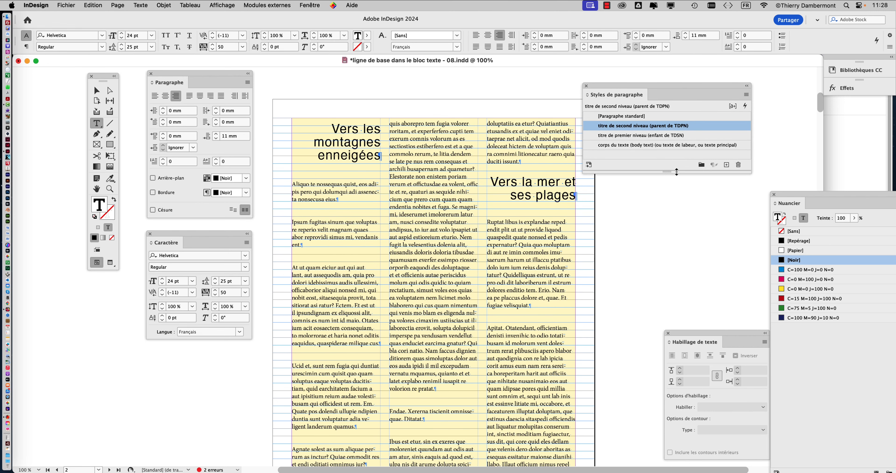
pyautogui.moveTo(677, 172); pyautogui.dragTo(678, 200)
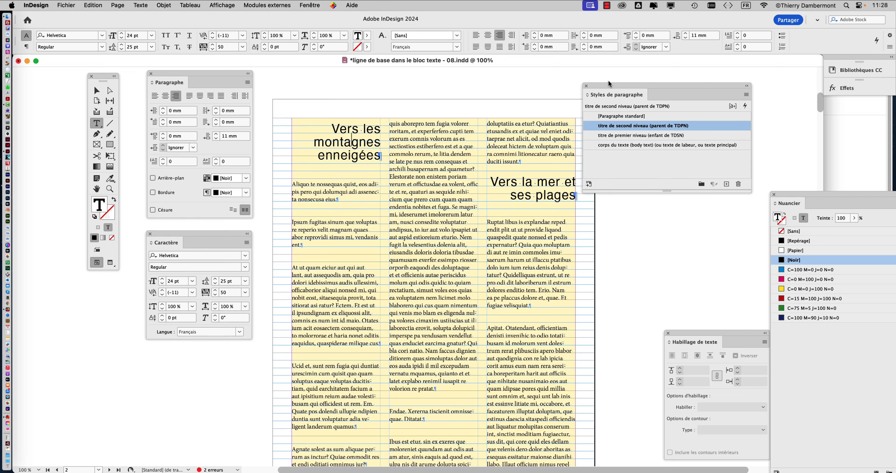
pyautogui.moveTo(616, 89); pyautogui.dragTo(639, 87)
pyautogui.click(97, 90)
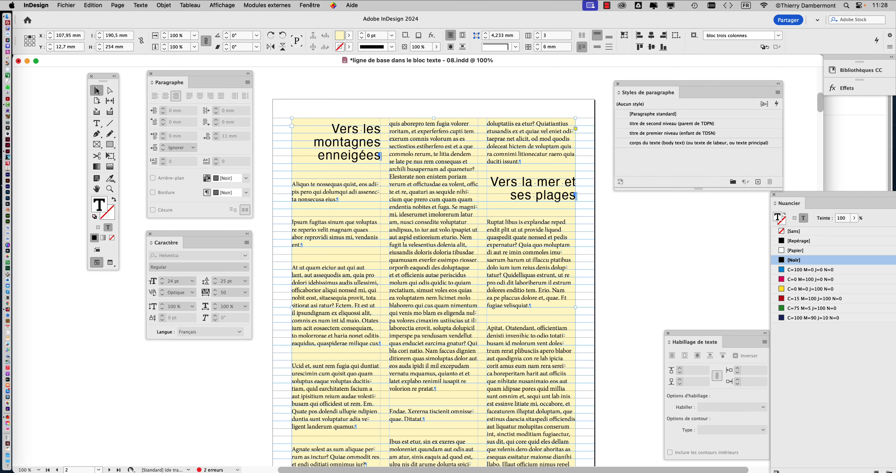
pyautogui.click(354, 89)
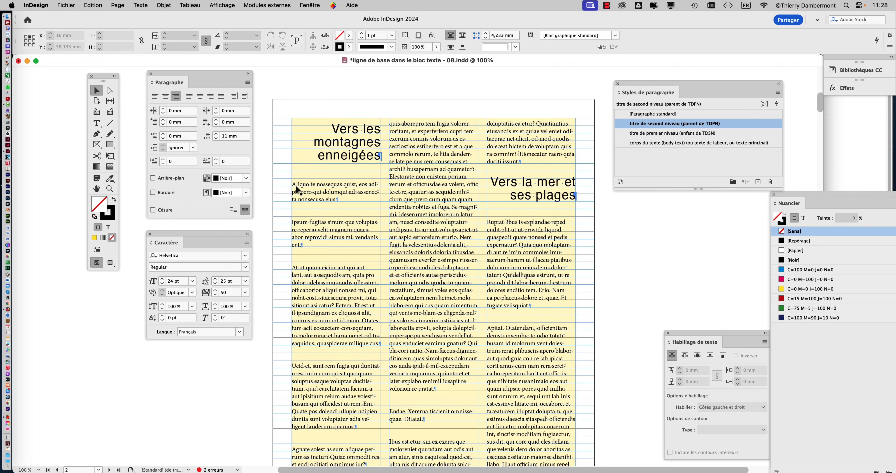
# Save the document as a new version named "ligne de base dans le bloc texte - 09.indd".
pyautogui.click(70, 5)
pyautogui.click(83, 81)
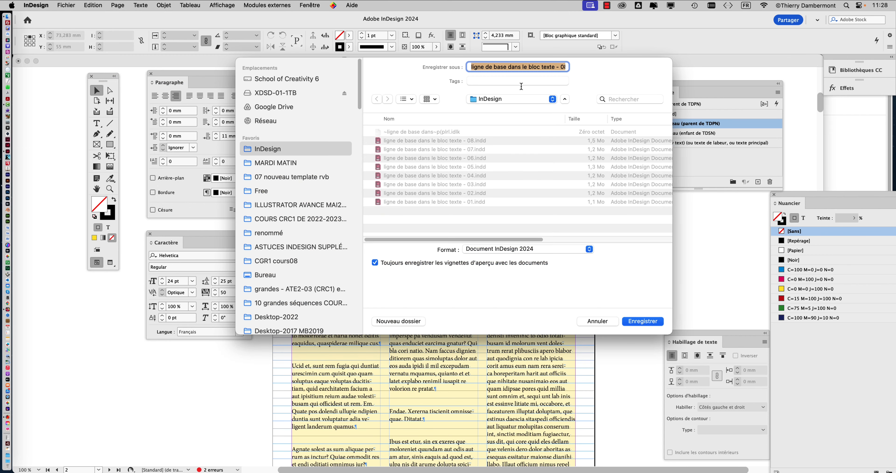
pyautogui.click(555, 67)
pyautogui.press('Down')
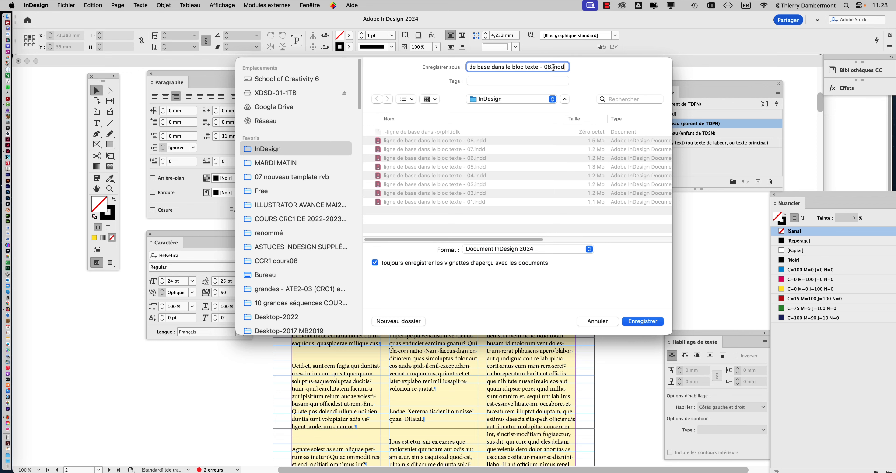
pyautogui.moveTo(552, 67); pyautogui.dragTo(547, 67)
pyautogui.click(644, 321)
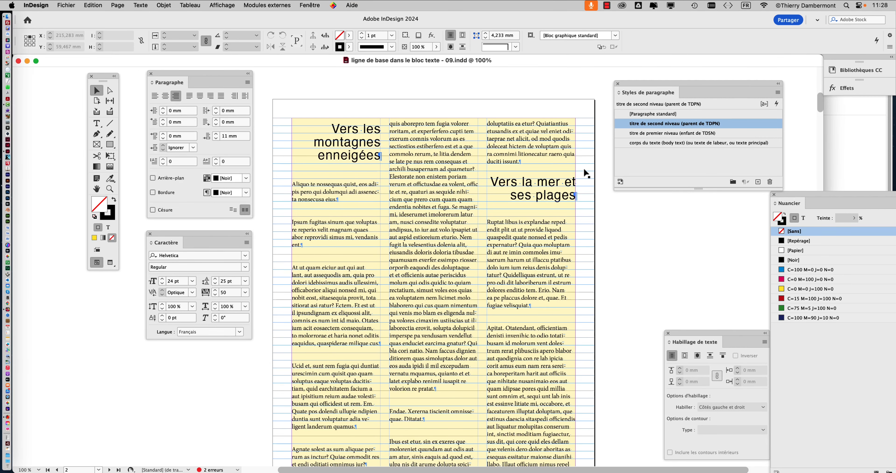
# Examine the first-level title on page 1 against the second-level titles on page 2, keeping the style list beside the page.
pyautogui.press('super+minus')
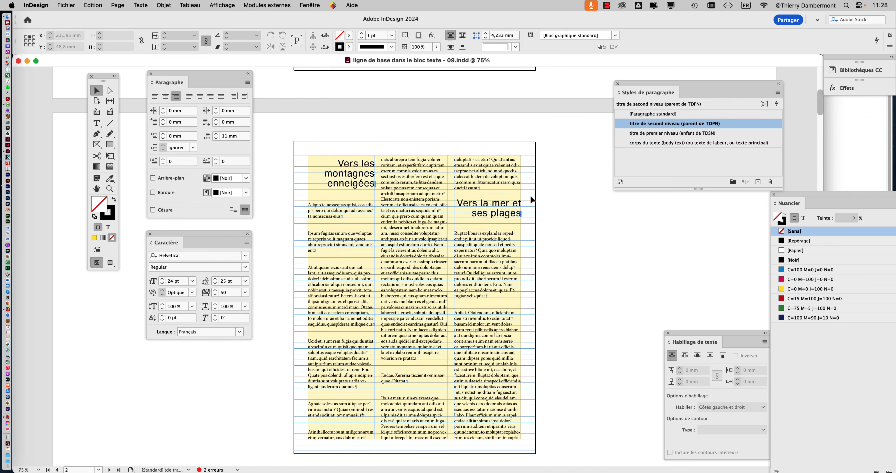
pyautogui.scroll(3, 530, 202)
pyautogui.scroll(5, 530, 201)
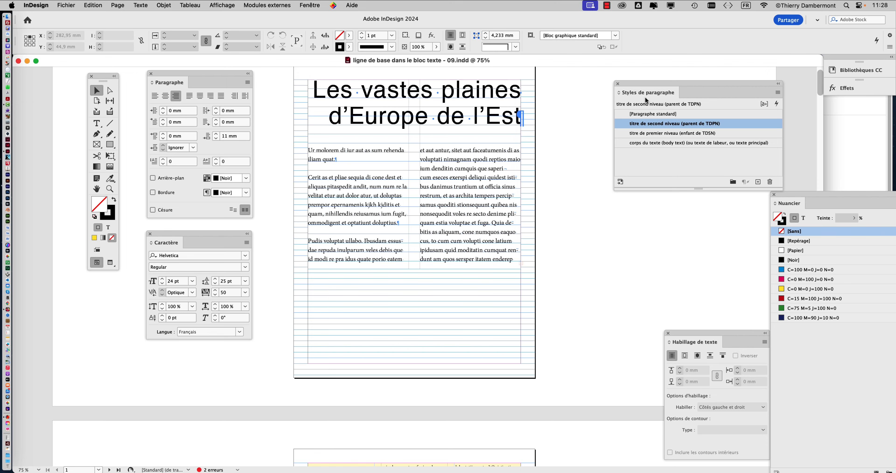
pyautogui.moveTo(640, 90); pyautogui.dragTo(579, 86)
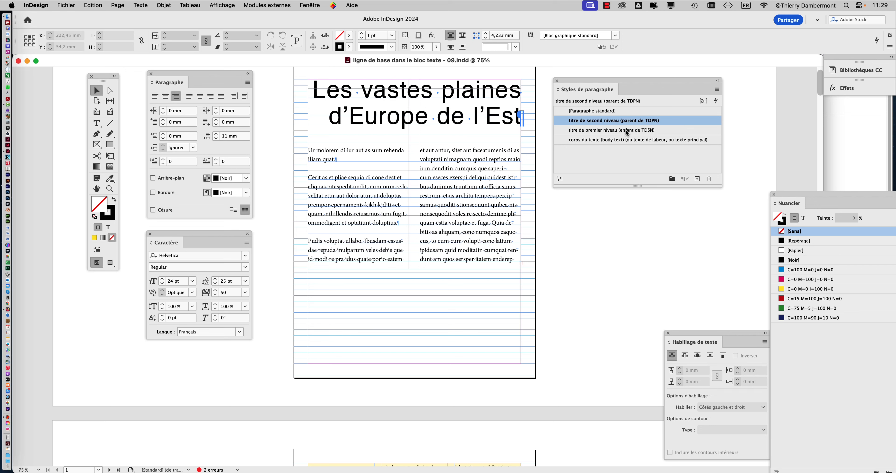
pyautogui.moveTo(596, 83); pyautogui.dragTo(636, 84)
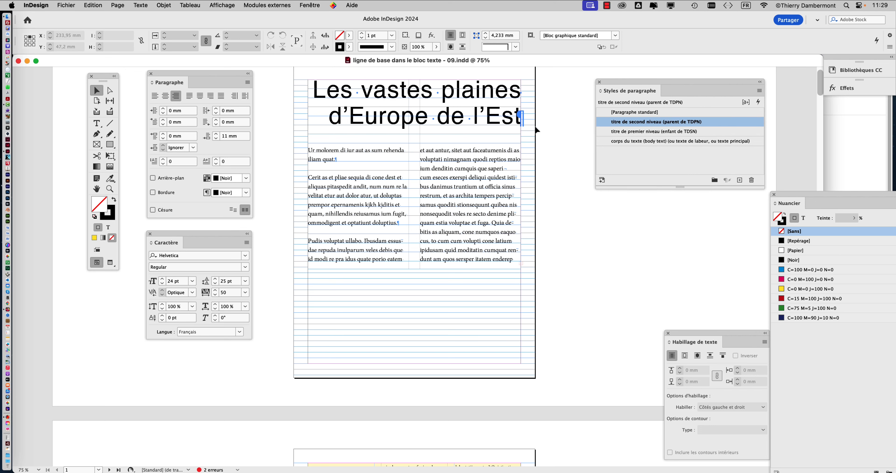
pyautogui.press('super+minus')
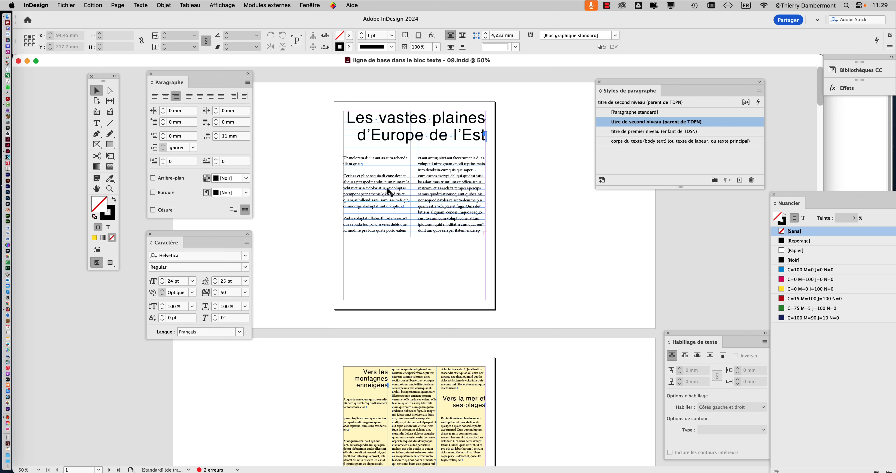
pyautogui.press('super+plus')
pyautogui.press('super+plus')
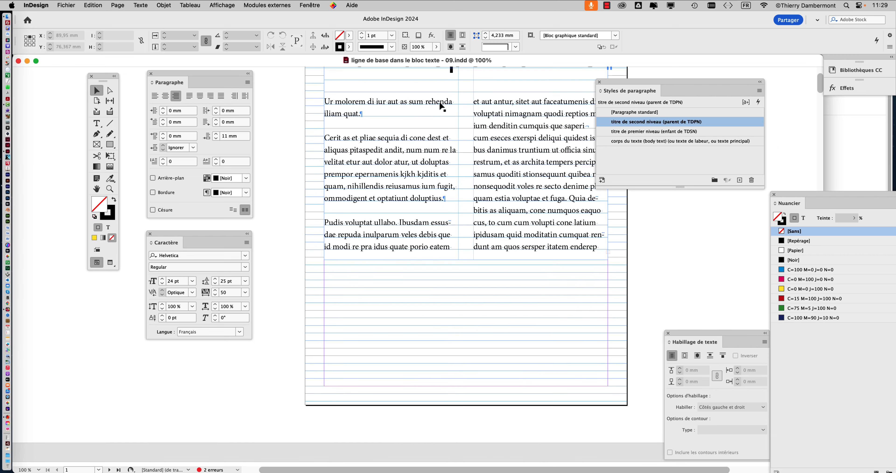
pyautogui.scroll(5, 450, 118)
pyautogui.moveTo(643, 78); pyautogui.dragTo(692, 80)
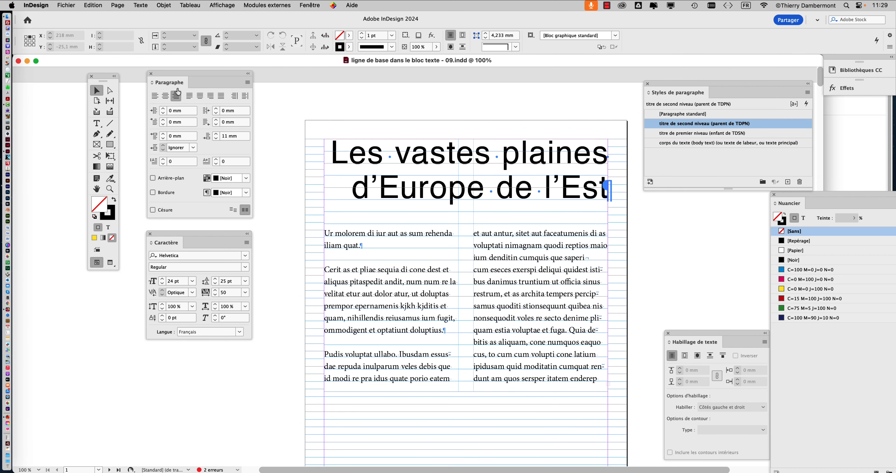
# Colour the page 1 title with the red swatch C=15 M=100 J=100 N=0, and place the swatch list below the style list.
pyautogui.click(101, 121)
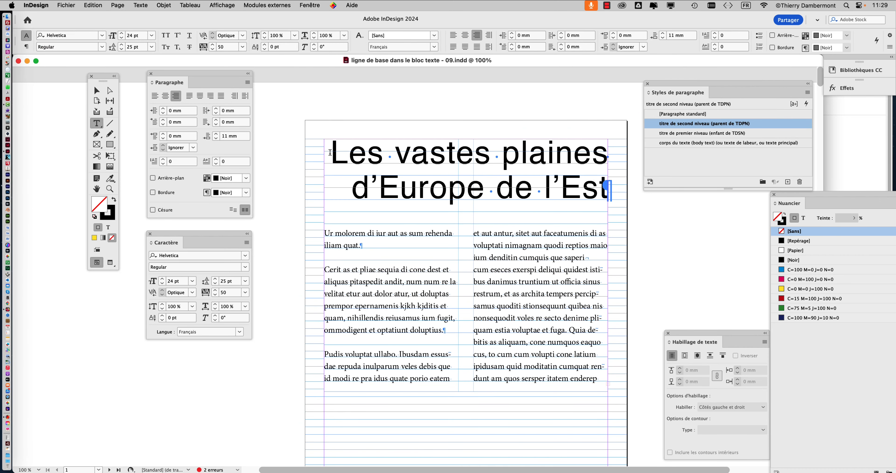
pyautogui.moveTo(330, 152); pyautogui.dragTo(614, 189)
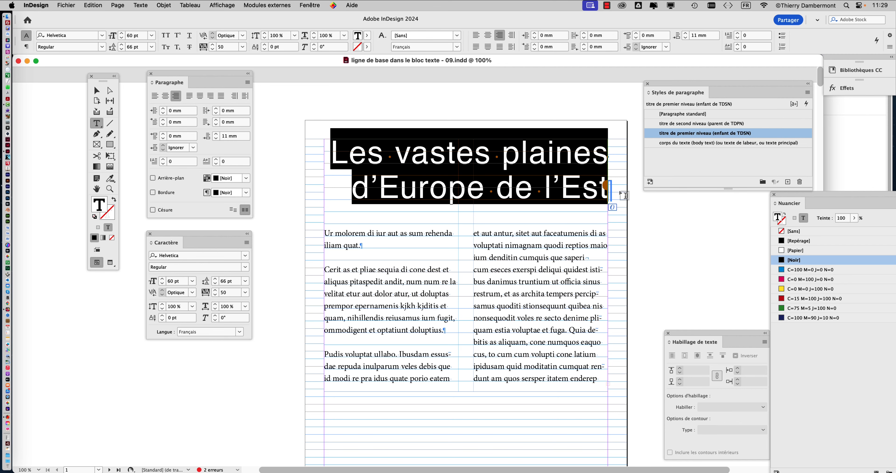
pyautogui.moveTo(780, 196); pyautogui.dragTo(409, 229)
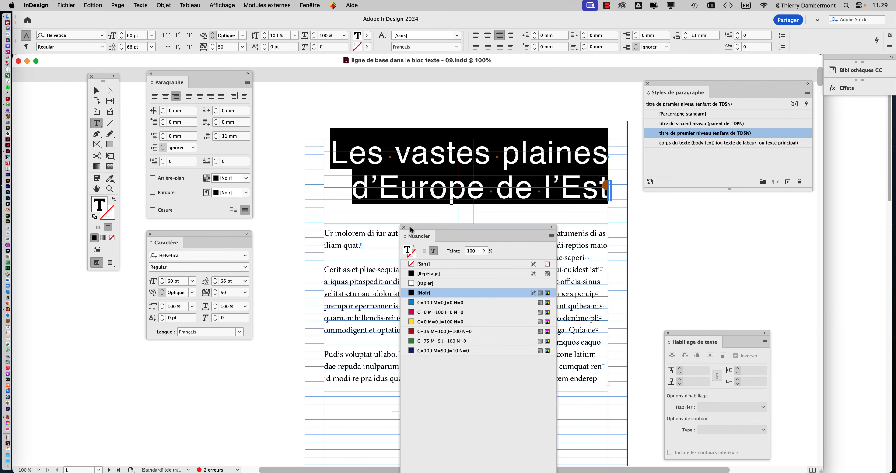
pyautogui.click(431, 333)
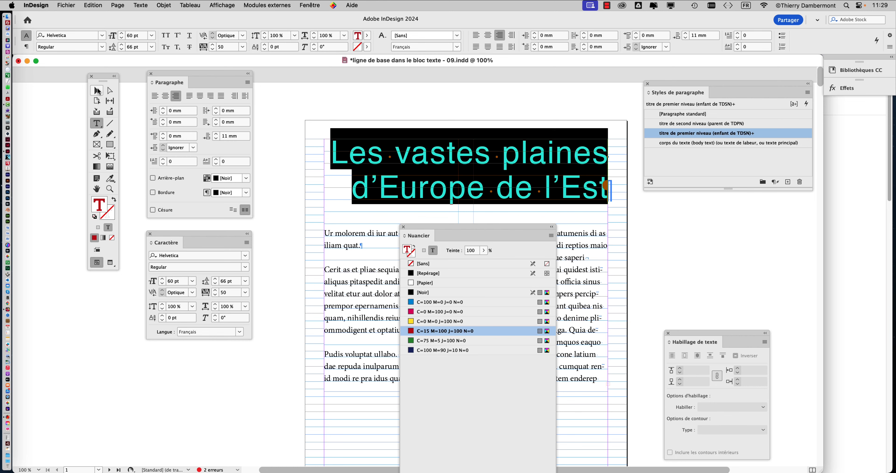
pyautogui.click(97, 91)
pyautogui.moveTo(417, 226); pyautogui.dragTo(664, 202)
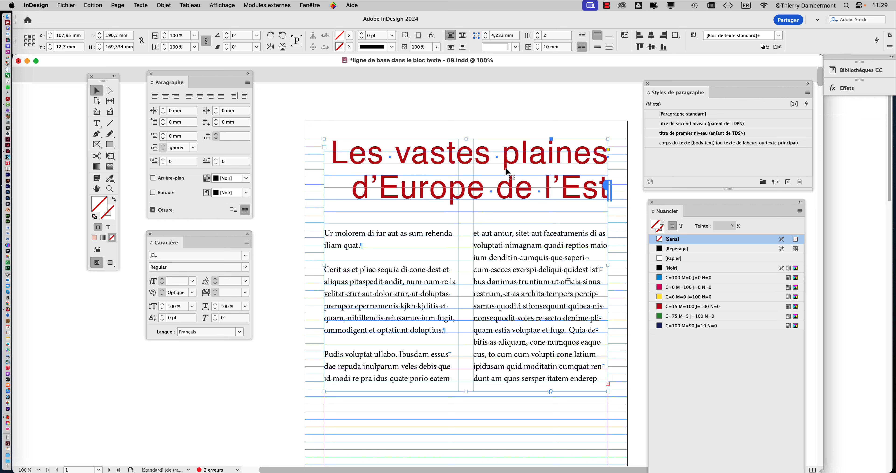
# Redefine the style "titre de premier niveau (enfant de TDSN)" from the red page 1 title.
pyautogui.scroll(-5, 497, 200)
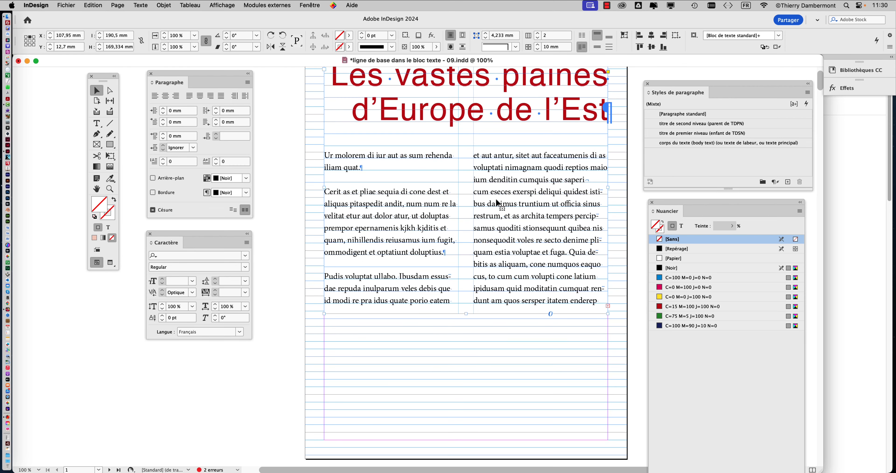
pyautogui.scroll(3, 484, 167)
pyautogui.press('t')
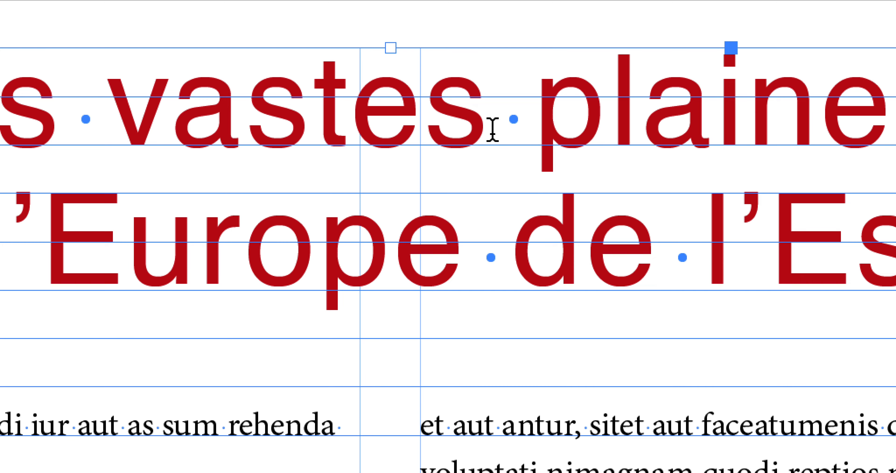
pyautogui.click(491, 131)
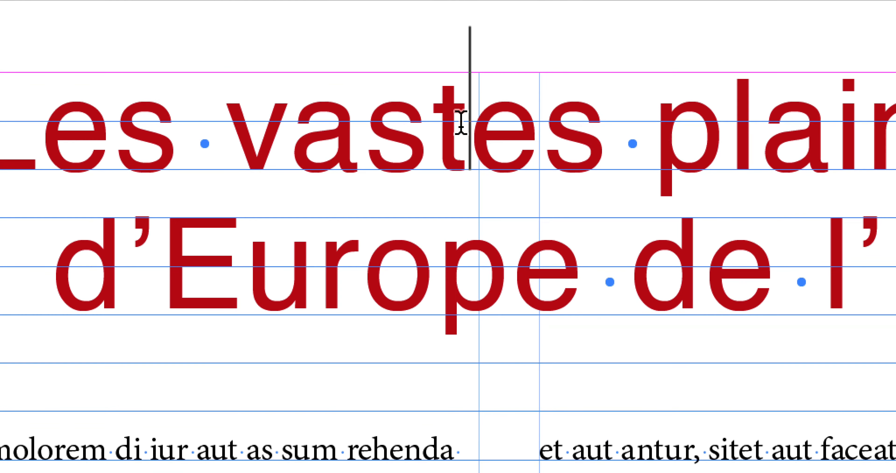
pyautogui.click(826, 141)
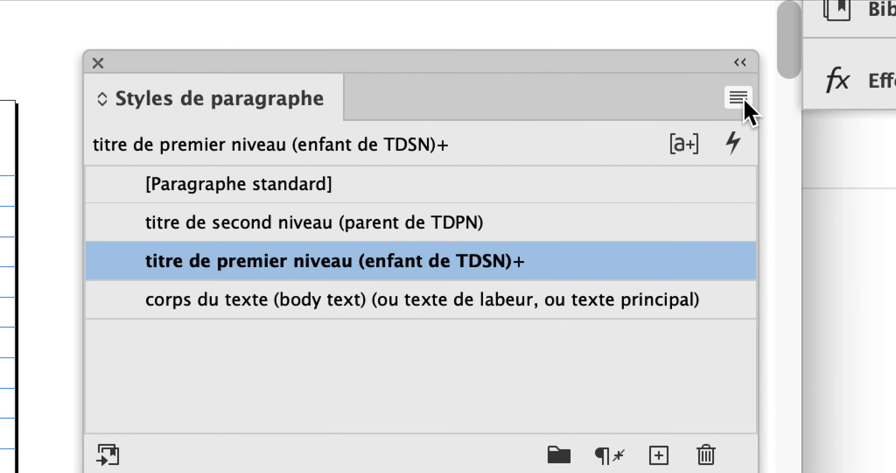
pyautogui.click(745, 102)
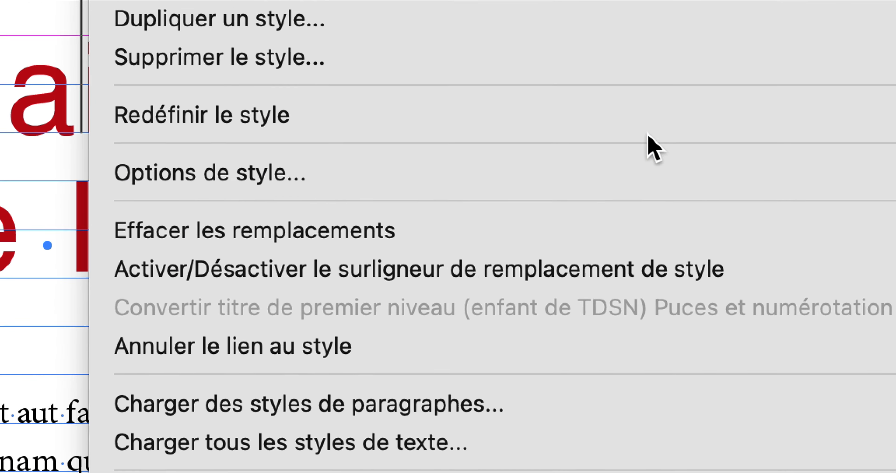
pyautogui.click(647, 135)
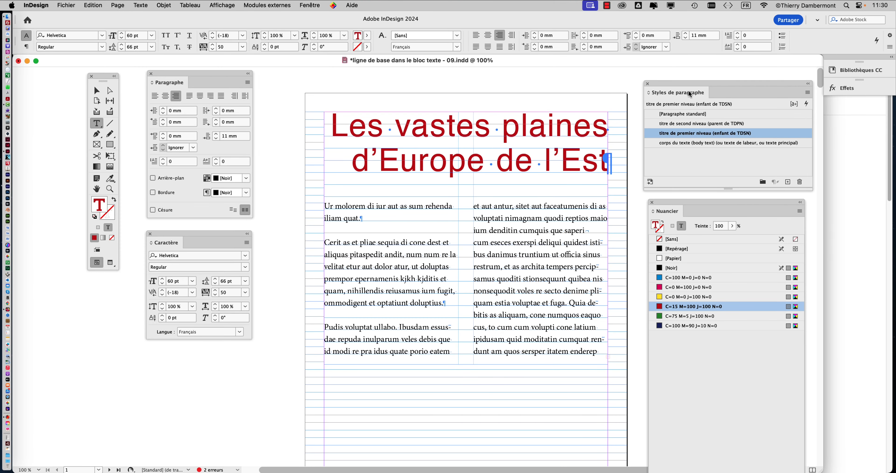
# Check the character colour in the options of the style "titre de premier niveau (enfant de TDSN)".
pyautogui.moveTo(665, 82); pyautogui.dragTo(668, 74)
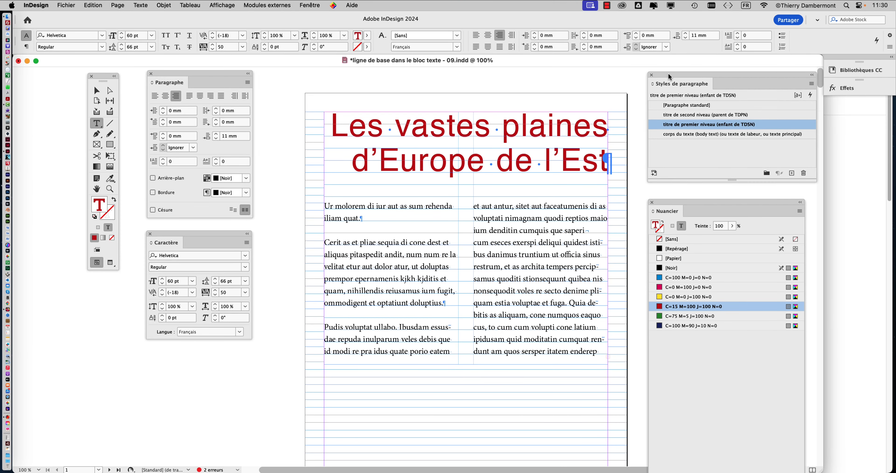
pyautogui.doubleClick(773, 124)
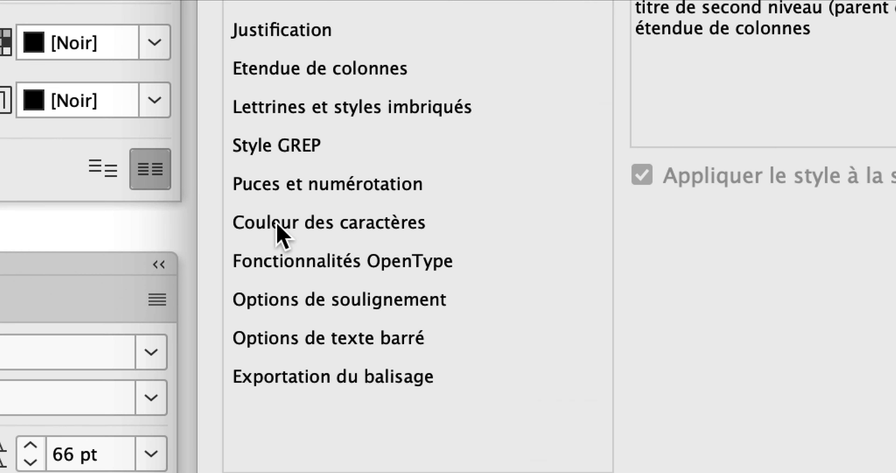
pyautogui.click(278, 225)
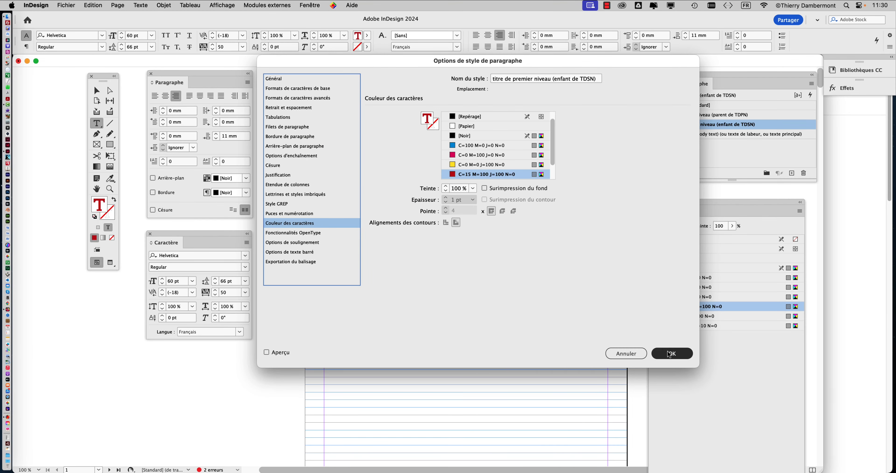
pyautogui.click(668, 354)
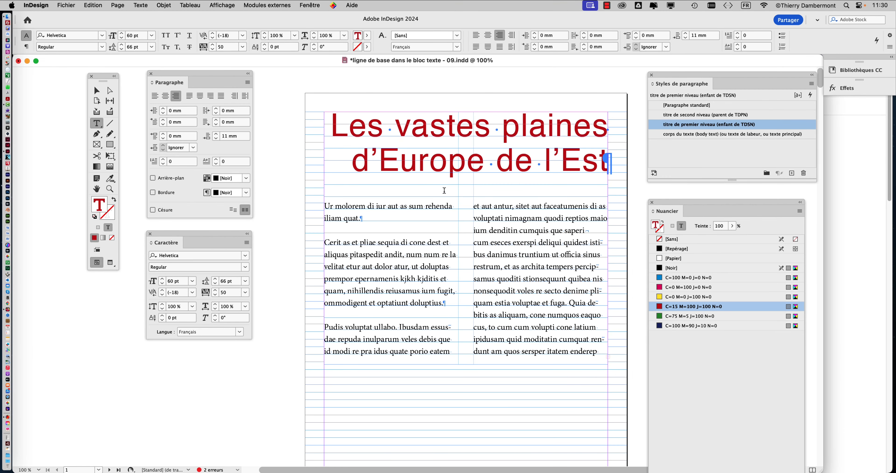
# Colour the title "Vers la mer et ses plages" on page 2 with the cyan swatch C=100 M=0 J=0 N=0.
pyautogui.scroll(-10, 444, 191)
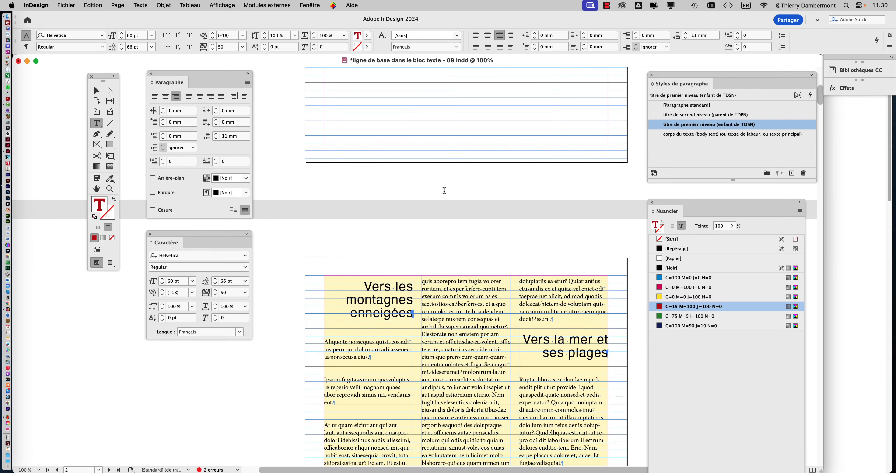
pyautogui.scroll(-5, 444, 190)
pyautogui.scroll(2, 395, 128)
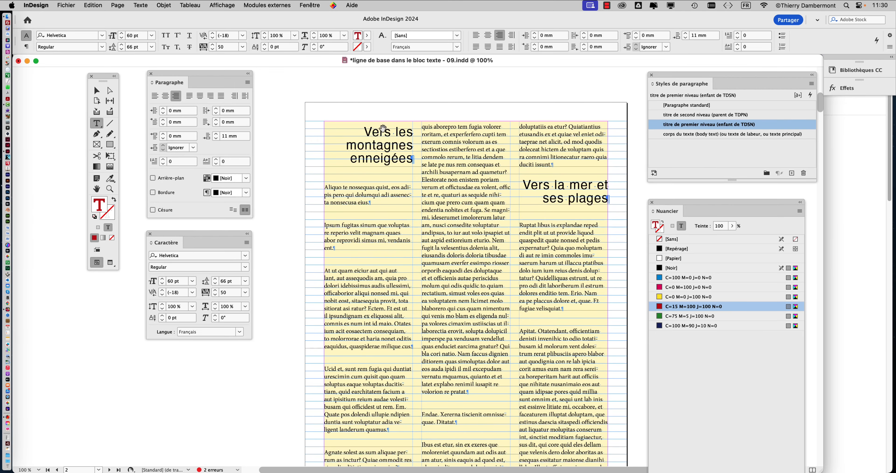
pyautogui.scroll(3, 384, 130)
pyautogui.moveTo(345, 135); pyautogui.dragTo(438, 177)
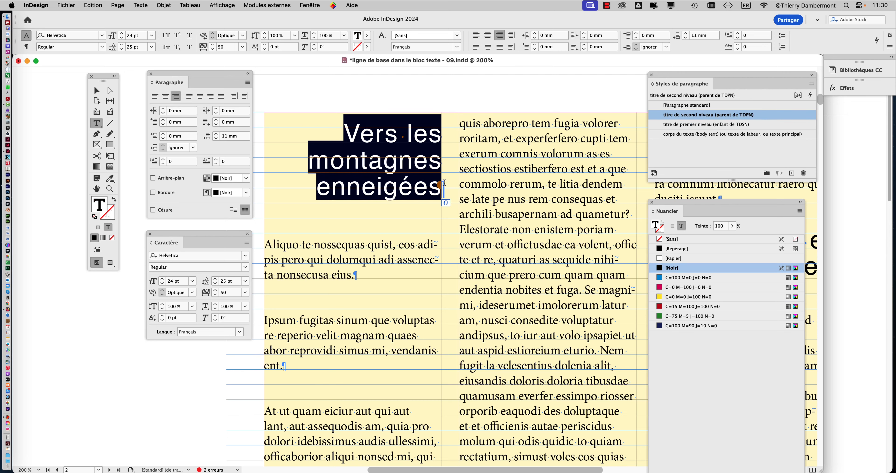
pyautogui.click(438, 180)
pyautogui.scroll(-5, 437, 167)
pyautogui.hscroll(8, 438, 167)
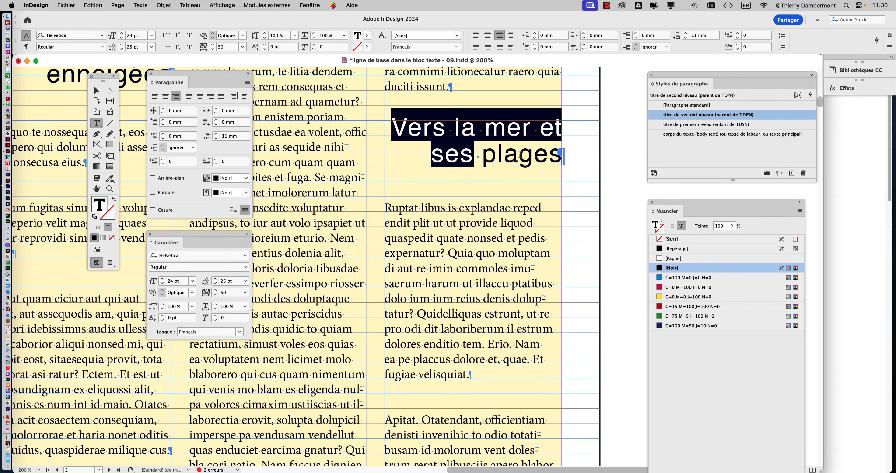
pyautogui.moveTo(393, 126); pyautogui.dragTo(580, 171)
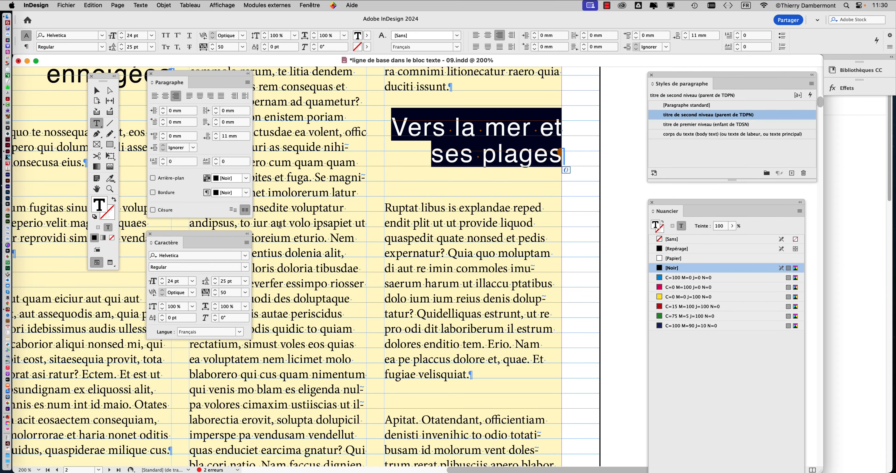
pyautogui.click(674, 281)
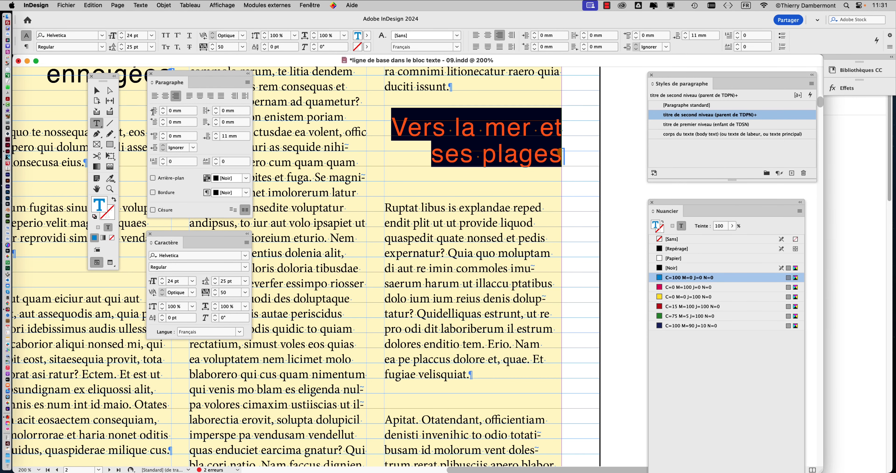
# Redefine the style "titre de second niveau (parent de TDPN)" from the cyan title "Vers la mer et ses plages" on page 2.
pyautogui.click(97, 90)
pyautogui.press('super+minus')
pyautogui.press('super+minus')
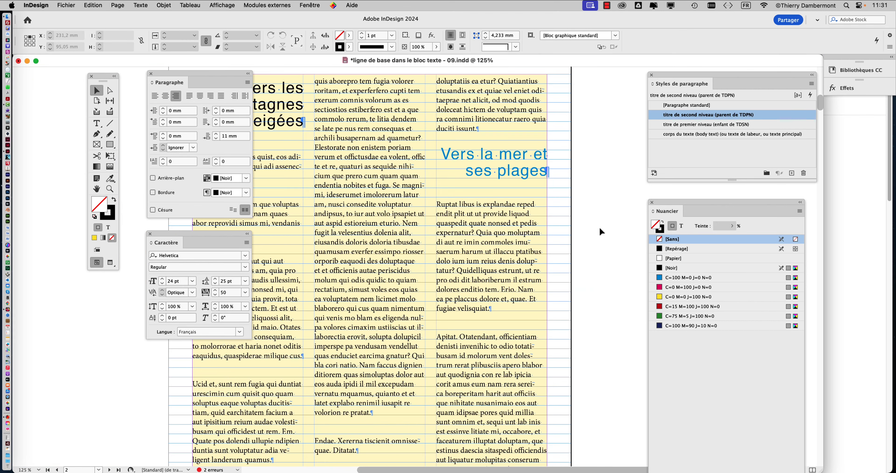
pyautogui.moveTo(407, 176); pyautogui.dragTo(492, 209)
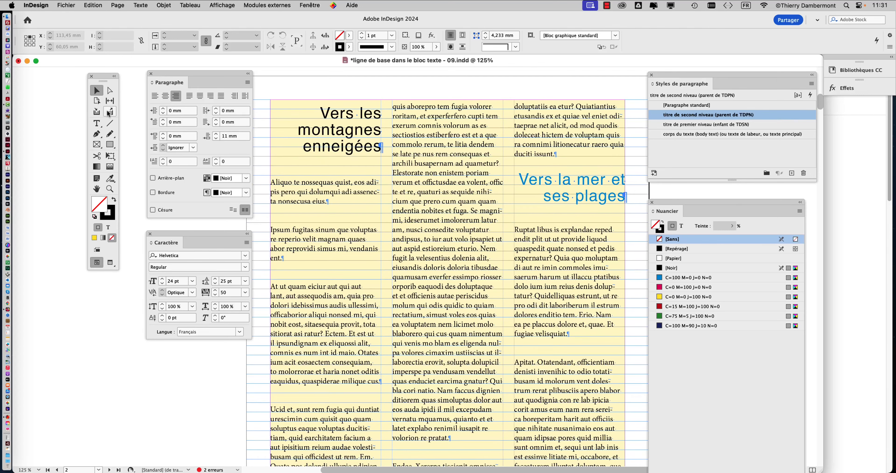
pyautogui.click(97, 123)
pyautogui.click(558, 180)
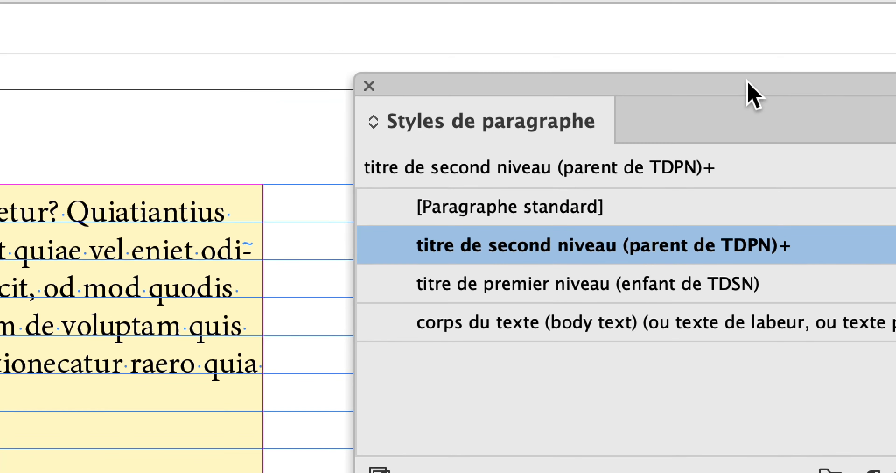
pyautogui.moveTo(747, 80); pyautogui.dragTo(386, 82)
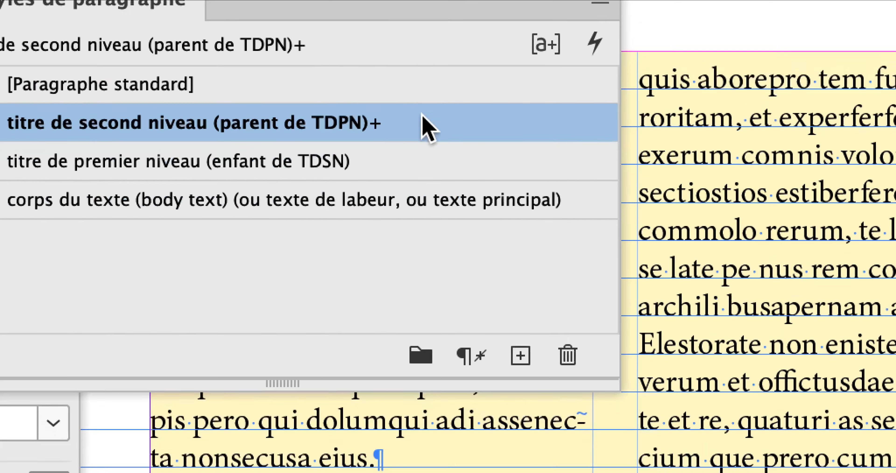
pyautogui.moveTo(412, 118)
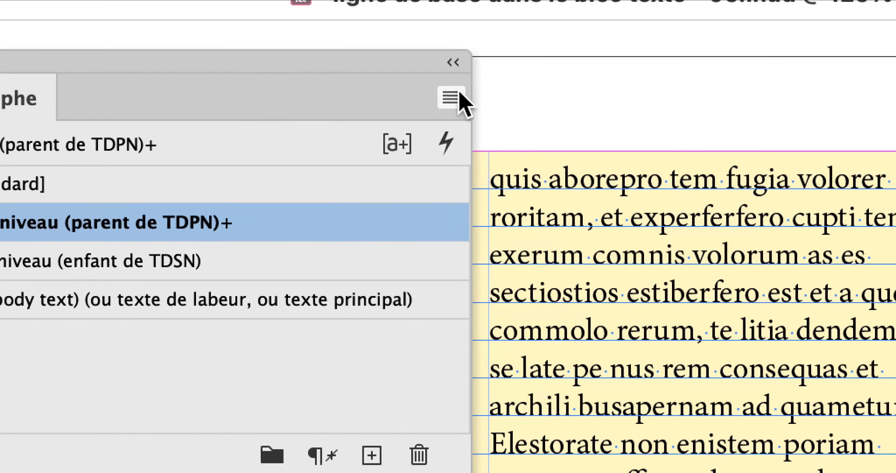
pyautogui.click(458, 94)
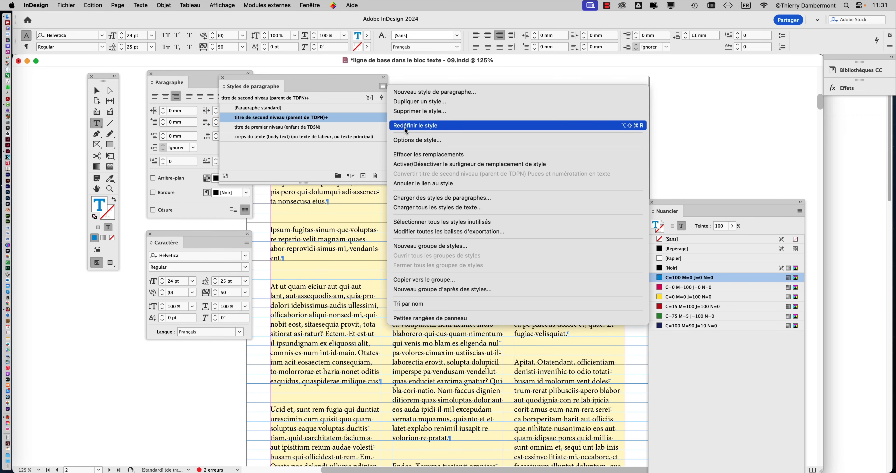
pyautogui.click(476, 127)
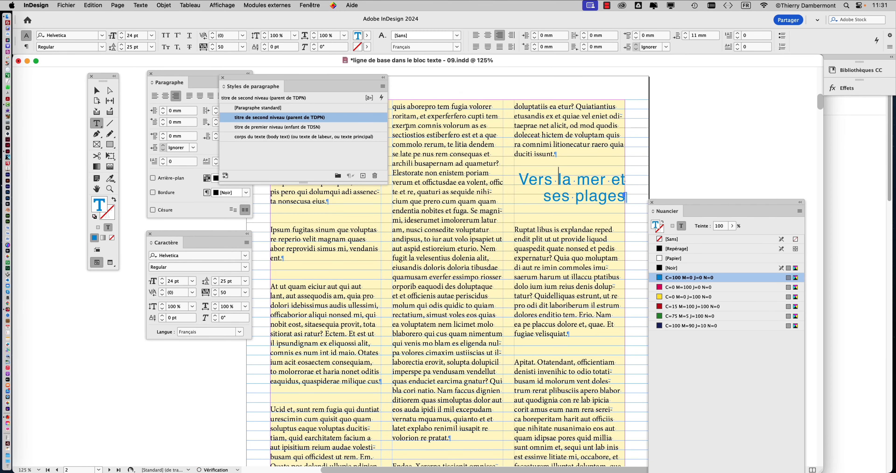
pyautogui.moveTo(333, 85); pyautogui.dragTo(718, 76)
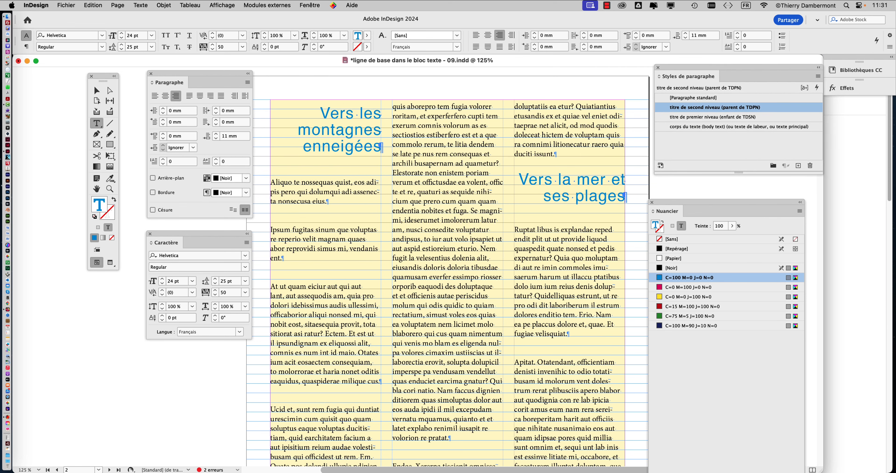
# Compare the colour of the page 1 title with the colours of the two page 2 titles.
pyautogui.press('super+minus')
pyautogui.press('super+minus')
pyautogui.scroll(3, 428, 203)
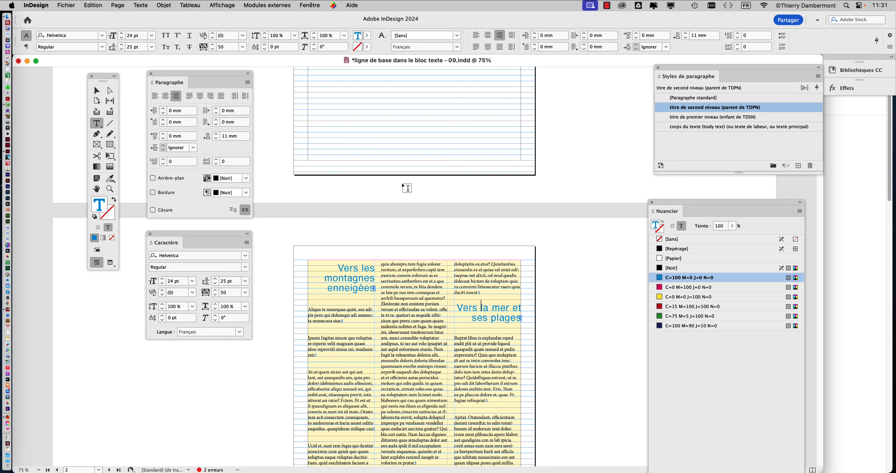
pyautogui.click(100, 92)
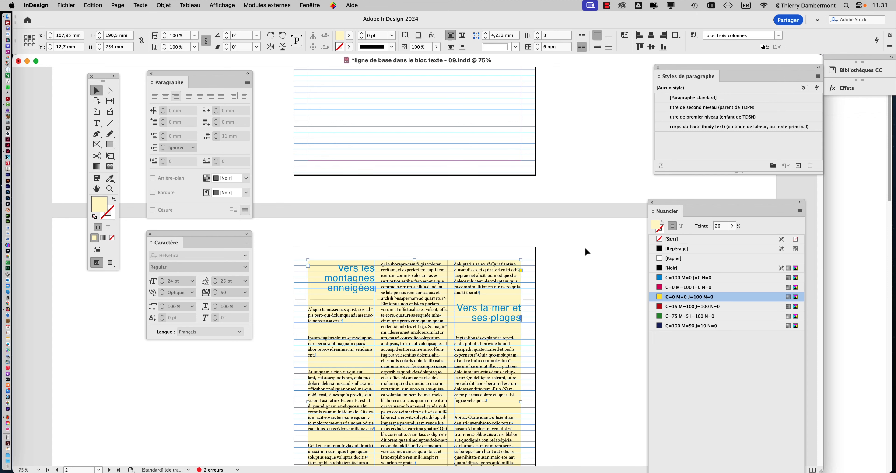
pyautogui.scroll(1, 585, 246)
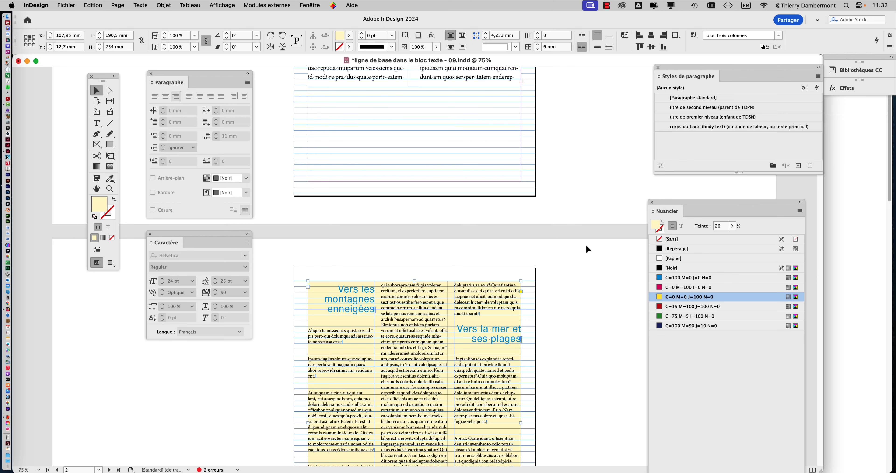
pyautogui.press('super+minus')
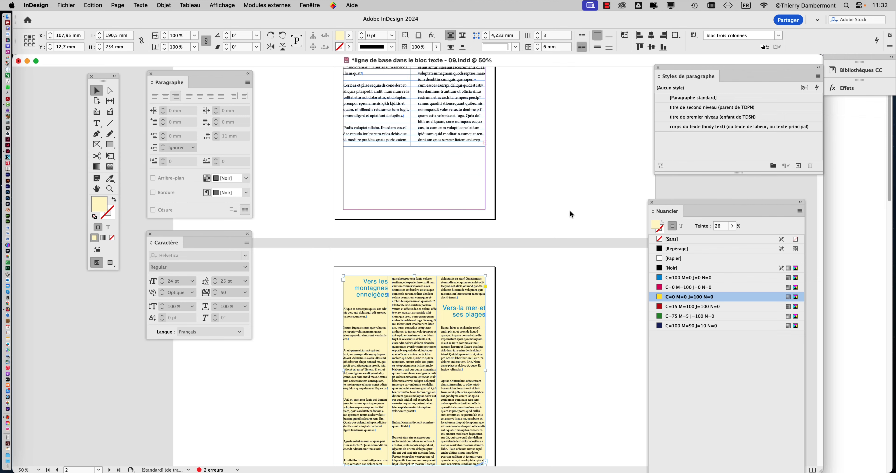
pyautogui.press('super+minus')
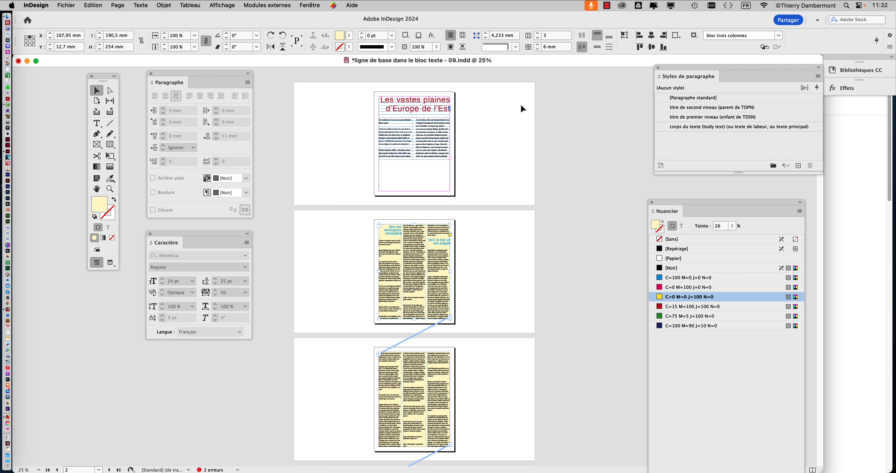
pyautogui.click(96, 125)
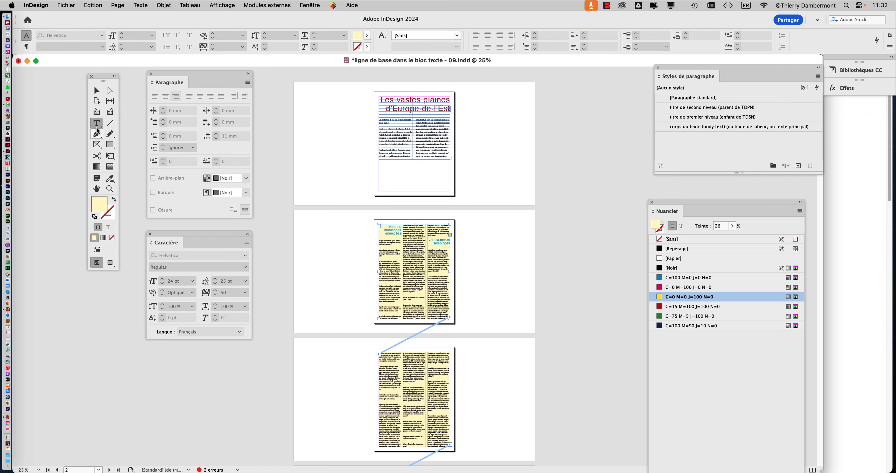
pyautogui.click(95, 90)
pyautogui.click(496, 259)
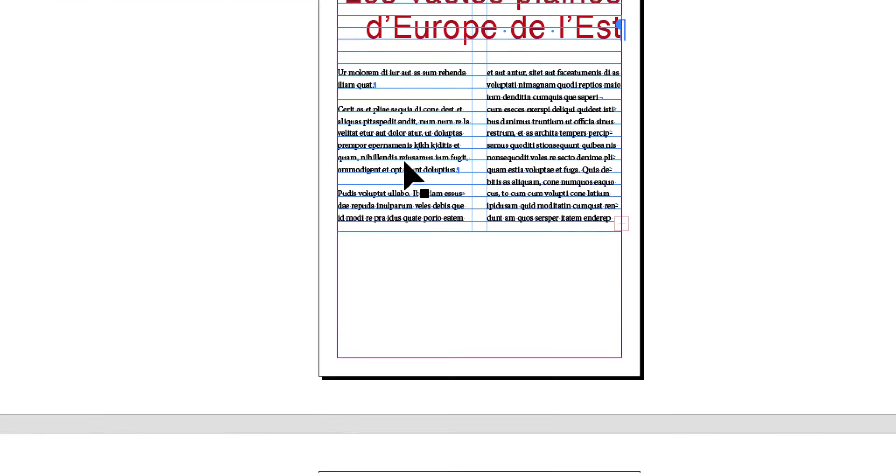
pyautogui.scroll(-10, 414, 151)
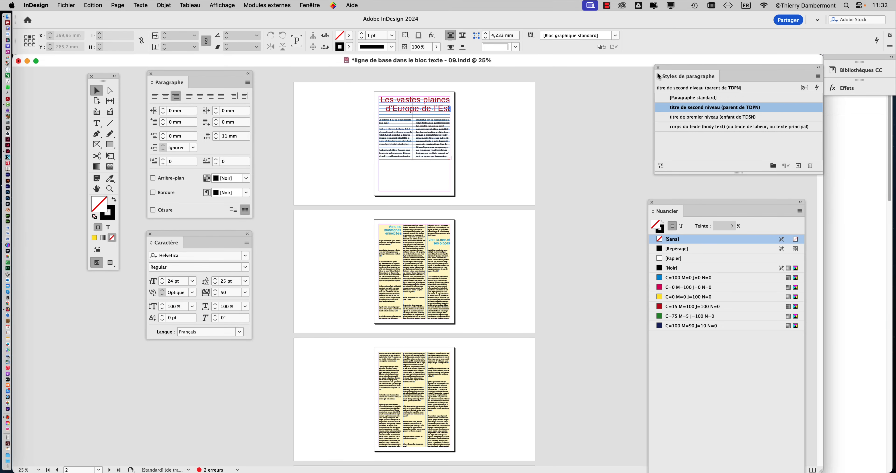
# With preview enabled, set the character colour of the style "titre de second niveau (parent de TDPN)" to C=75 M=5 J=100 N=0.
pyautogui.moveTo(658, 76); pyautogui.dragTo(513, 134)
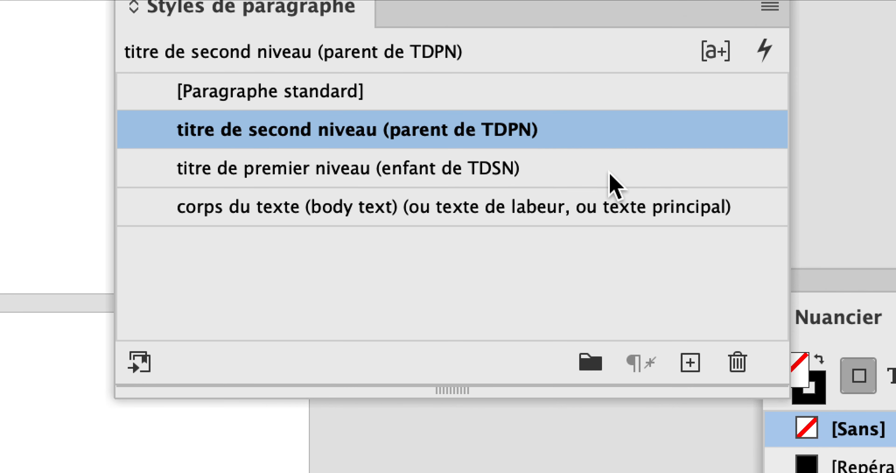
pyautogui.click(608, 174)
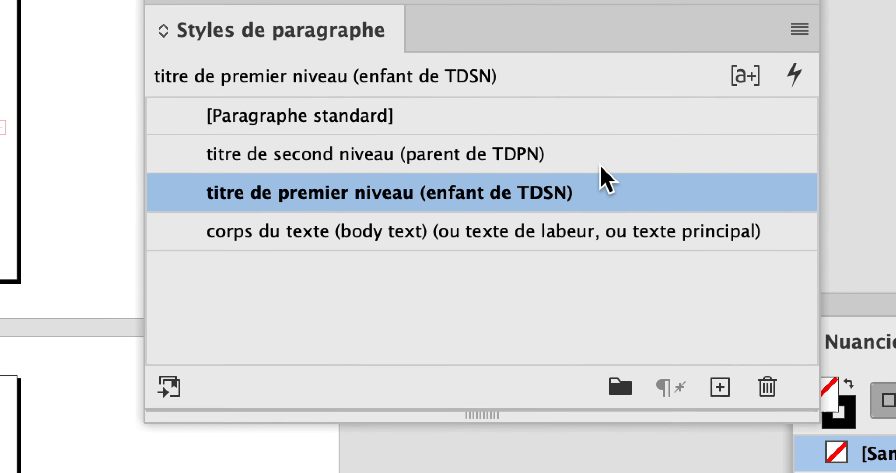
pyautogui.click(608, 131)
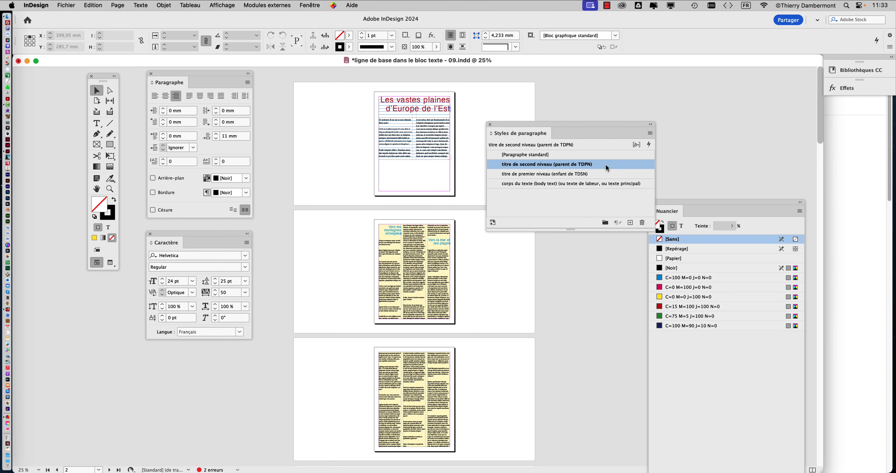
pyautogui.doubleClick(606, 164)
pyautogui.moveTo(391, 58); pyautogui.dragTo(666, 51)
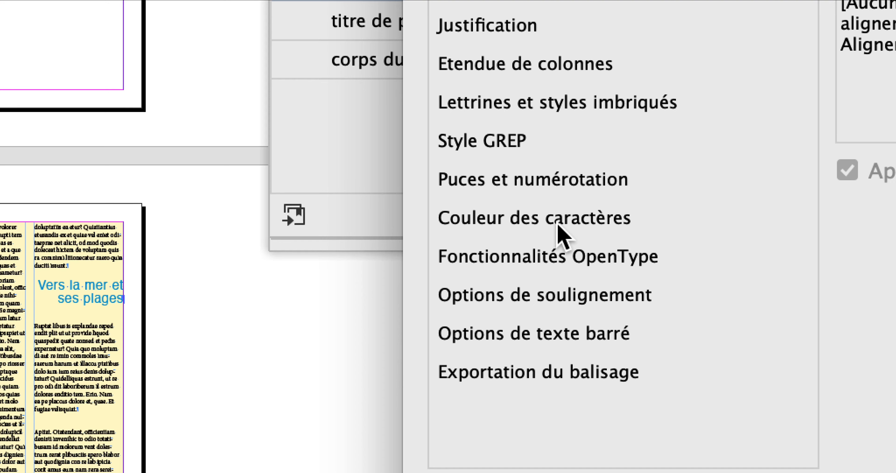
pyautogui.click(559, 224)
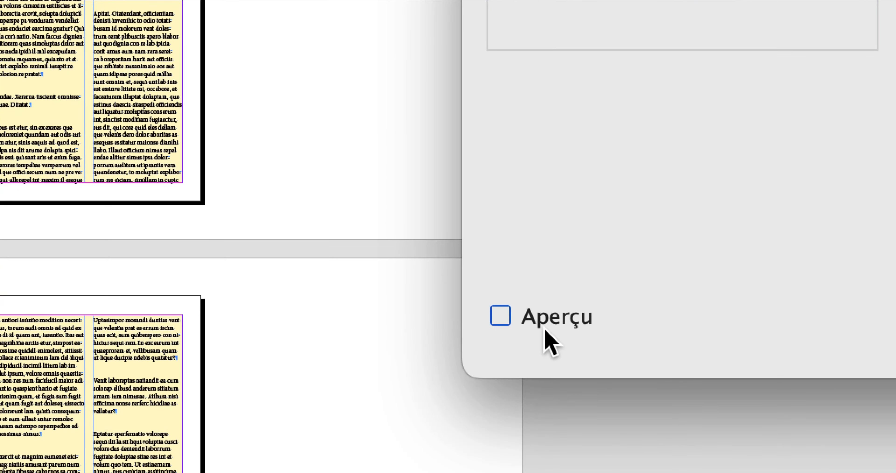
pyautogui.click(545, 331)
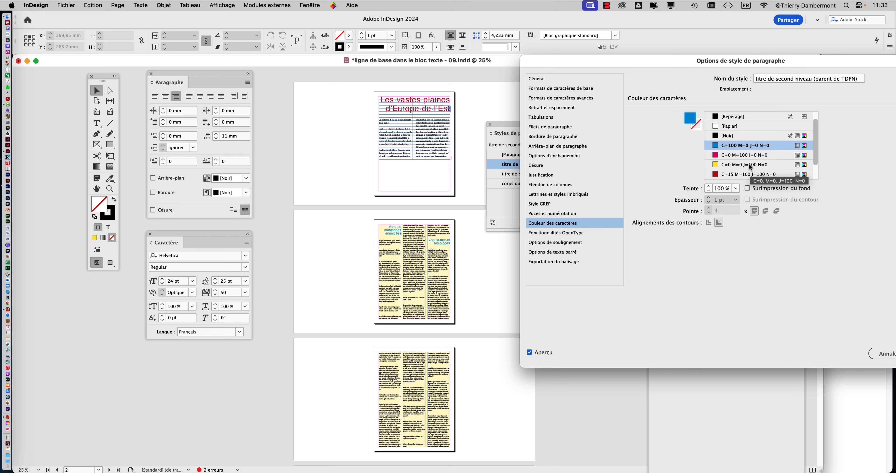
pyautogui.moveTo(817, 157); pyautogui.dragTo(817, 171)
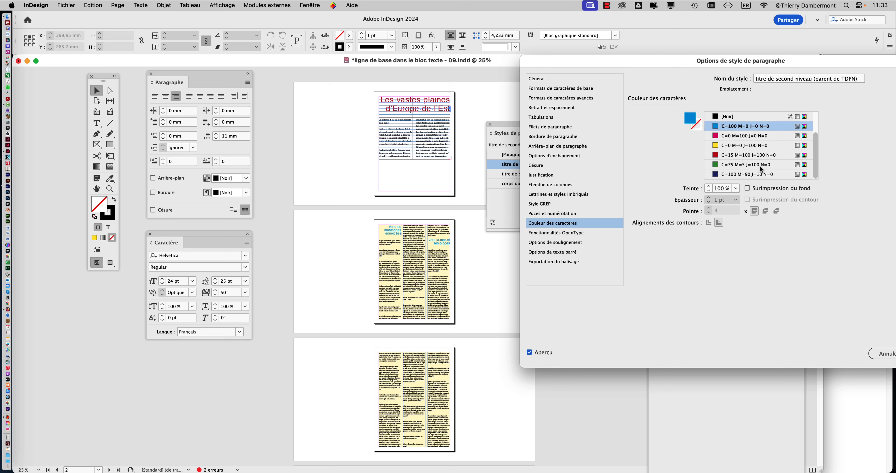
pyautogui.click(736, 166)
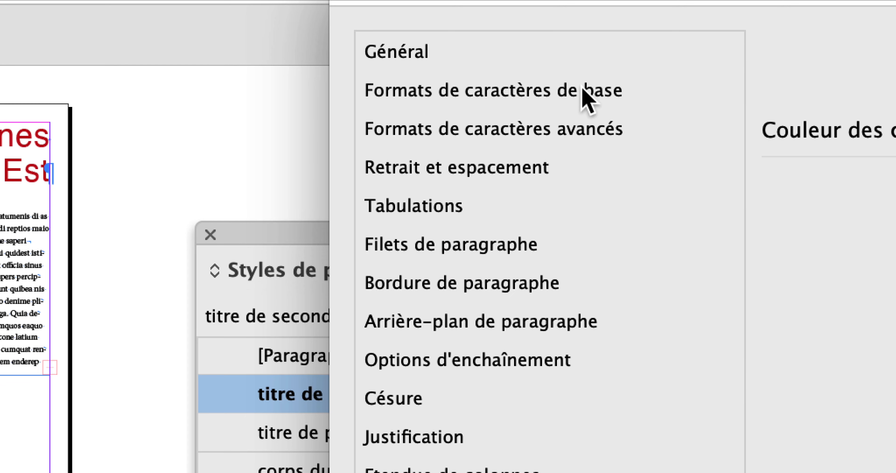
# Set the font family of the style "titre de second niveau (parent de TDPN)" to Lithos Pro and apply the style options.
pyautogui.click(584, 90)
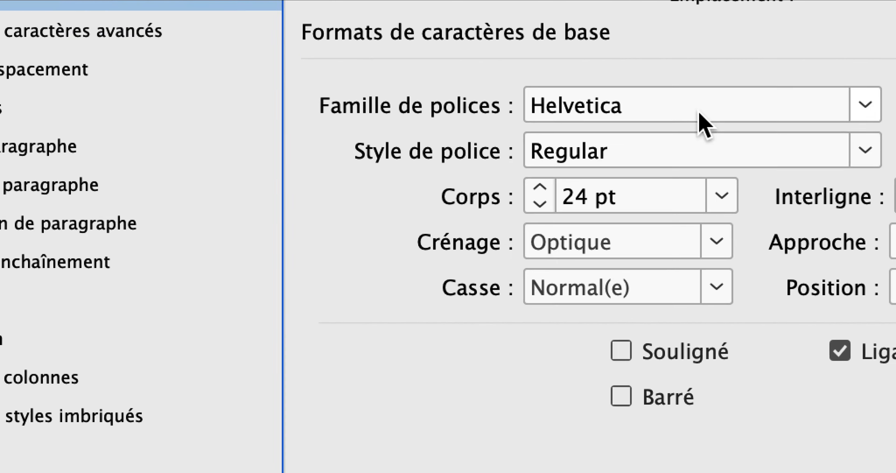
pyautogui.click(744, 111)
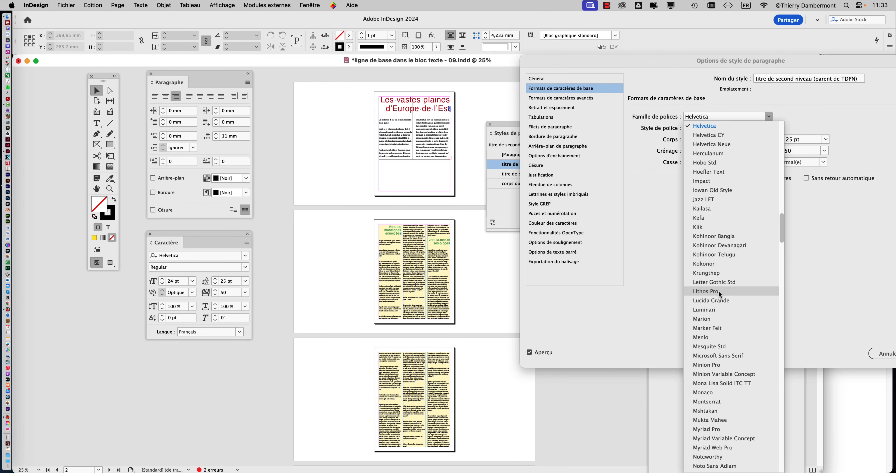
pyautogui.click(719, 290)
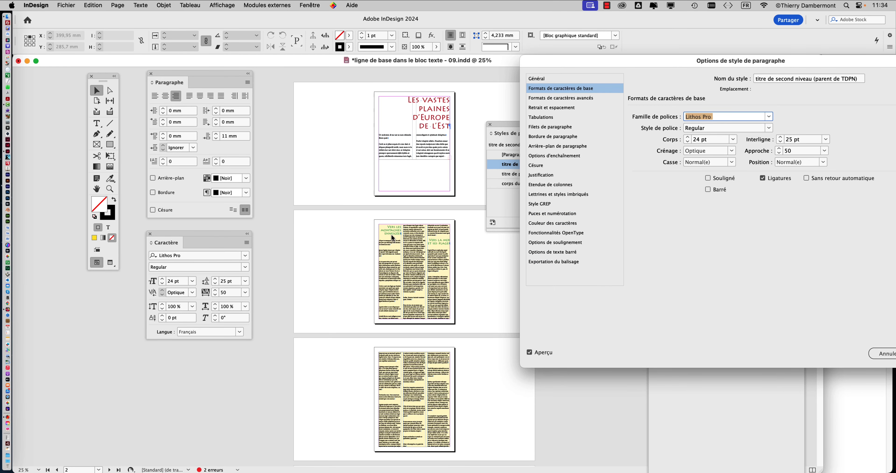
pyautogui.moveTo(723, 62); pyautogui.dragTo(561, 65)
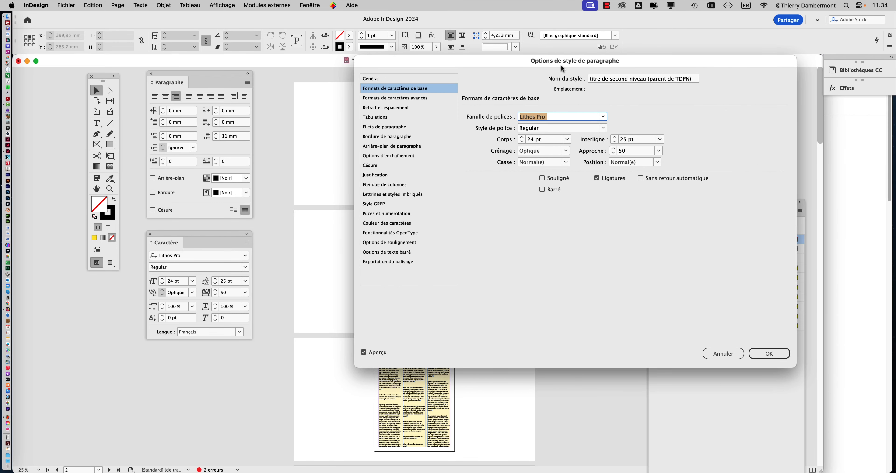
pyautogui.click(778, 352)
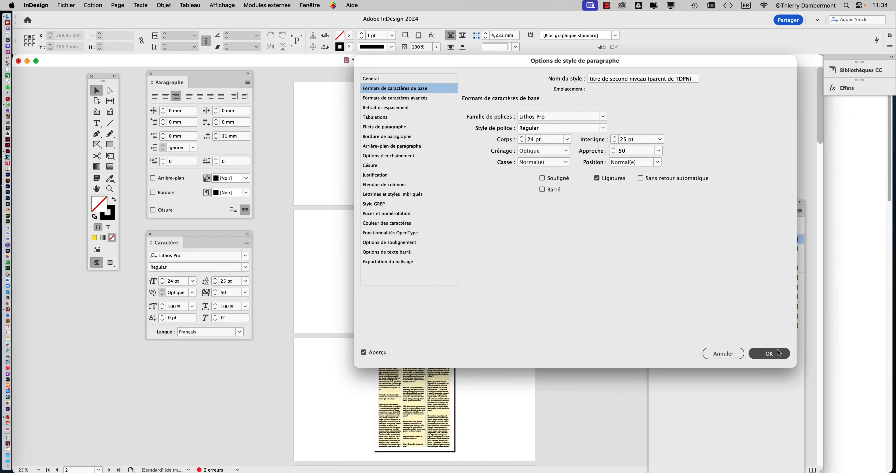
# Set the font family of the style "titre de premier niveau (enfant de TDSN)" to Montserrat and apply the style options.
pyautogui.moveTo(539, 124); pyautogui.dragTo(541, 91)
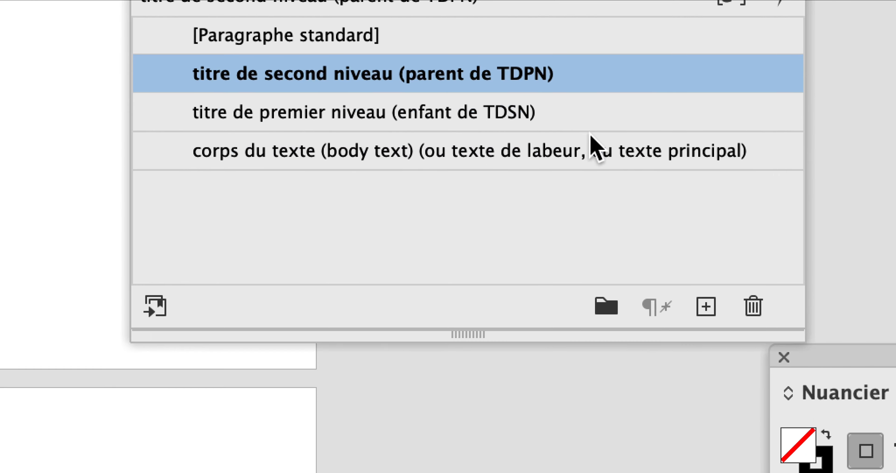
pyautogui.click(798, 297)
pyautogui.doubleClick(592, 129)
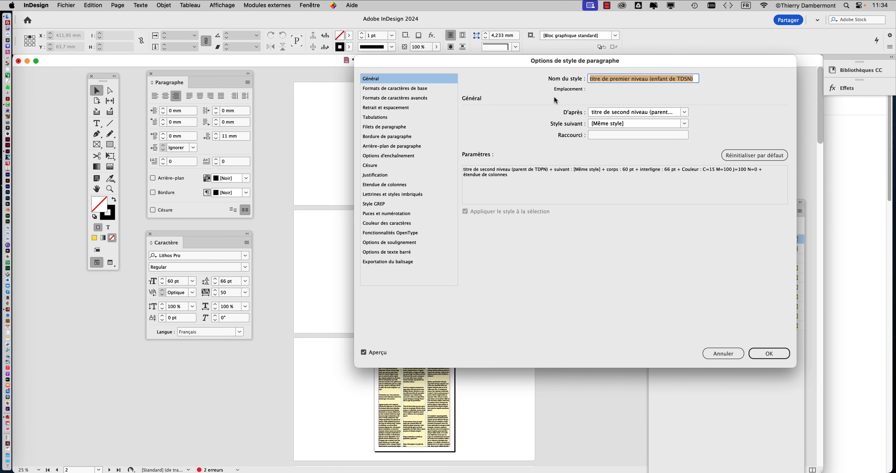
pyautogui.moveTo(507, 63); pyautogui.dragTo(632, 79)
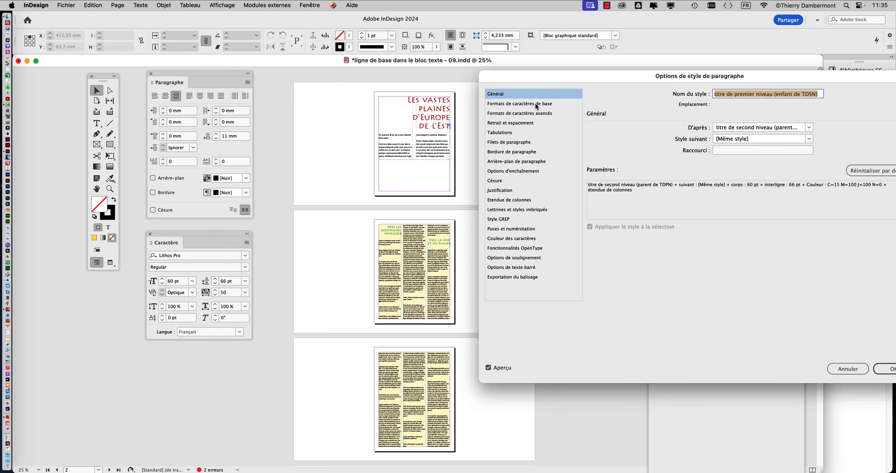
pyautogui.click(535, 103)
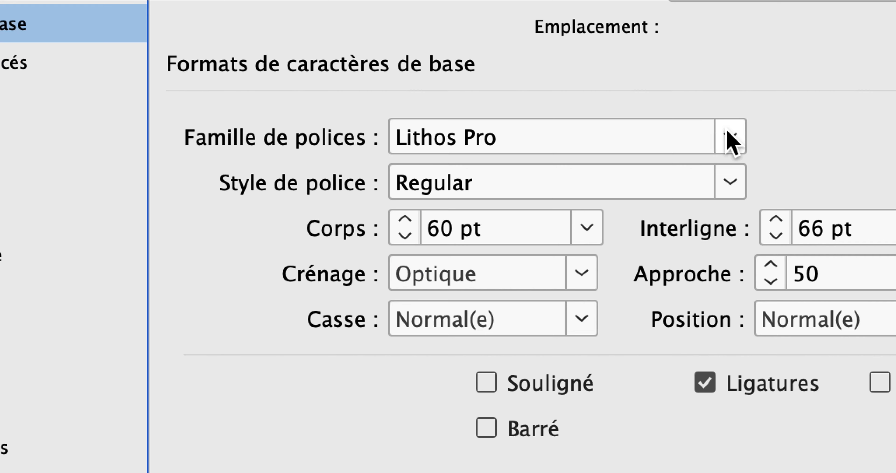
pyautogui.click(730, 138)
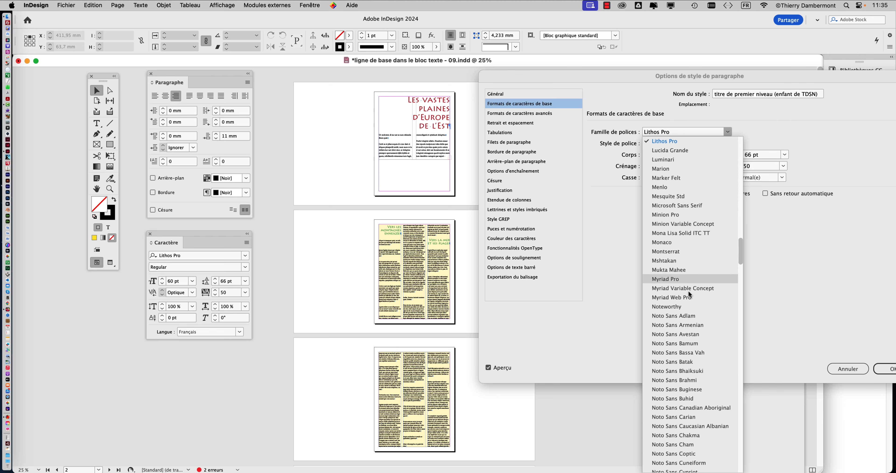
pyautogui.scroll(-3, 690, 296)
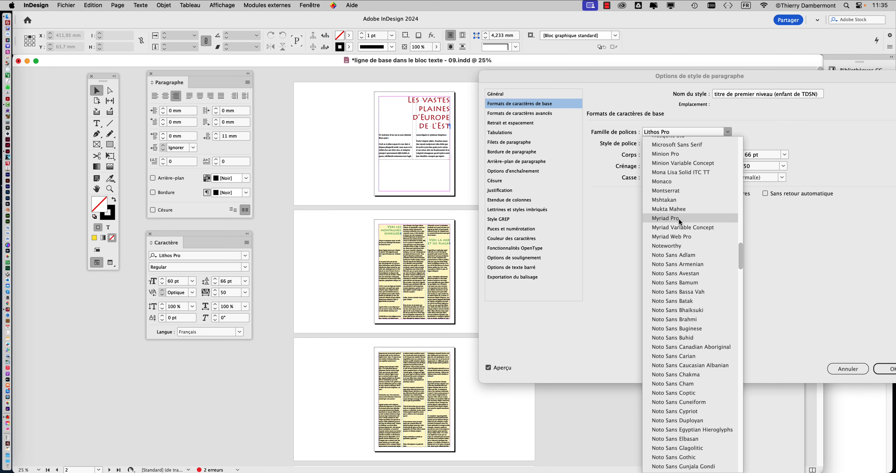
pyautogui.scroll(-1, 678, 244)
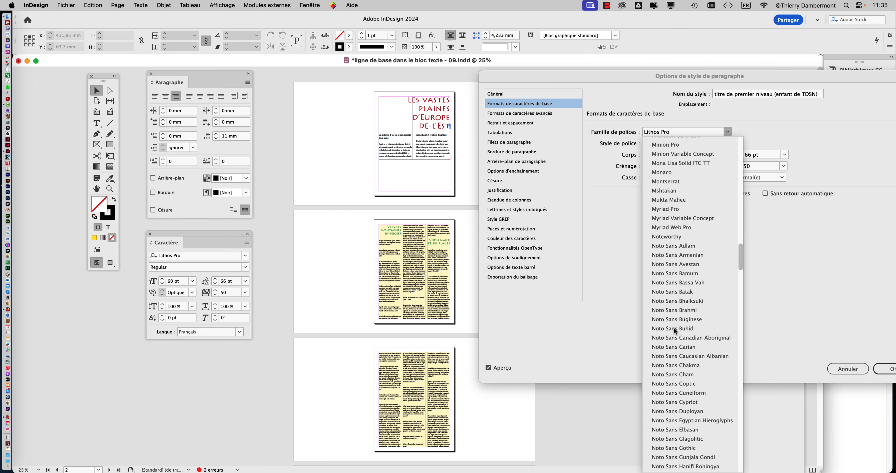
pyautogui.click(677, 181)
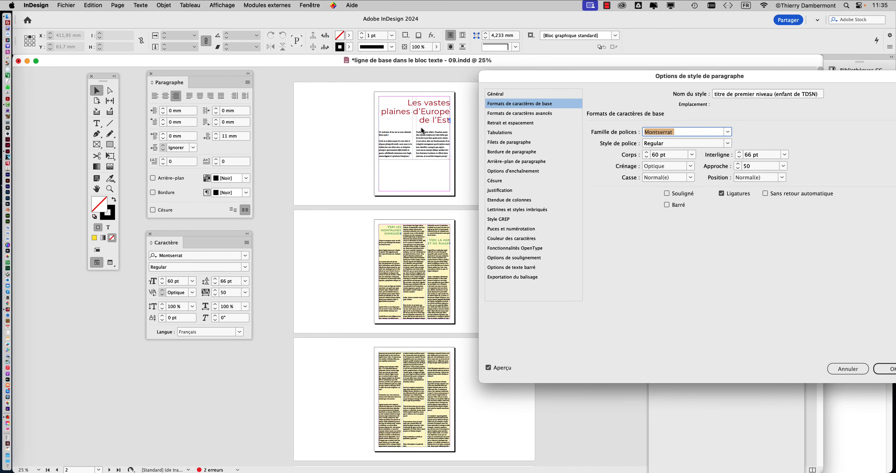
pyautogui.moveTo(647, 76); pyautogui.dragTo(516, 70)
pyautogui.click(762, 363)
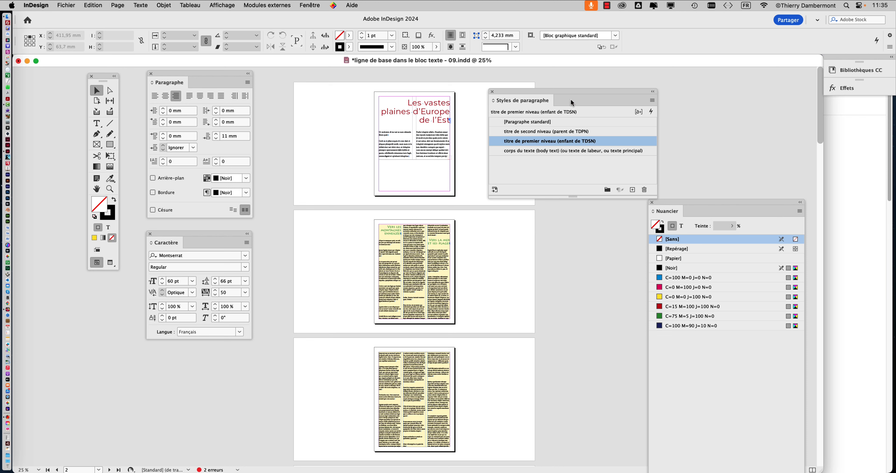
pyautogui.moveTo(571, 101); pyautogui.dragTo(669, 101)
pyautogui.moveTo(226, 78); pyautogui.dragTo(316, 107)
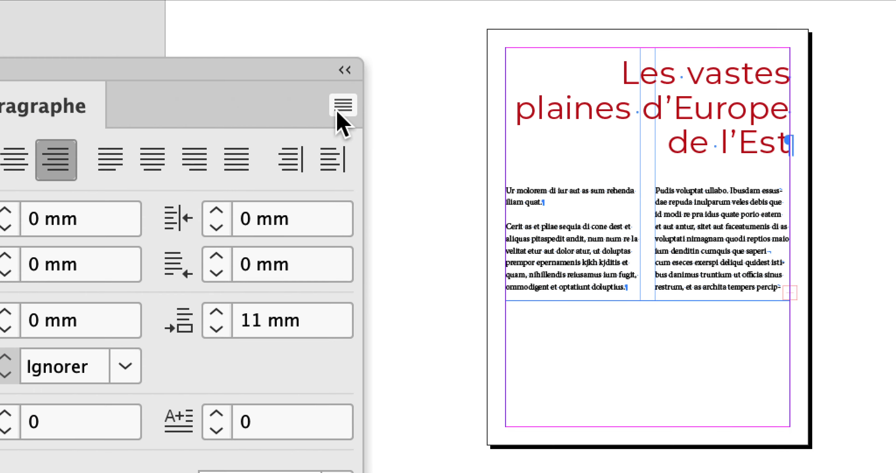
pyautogui.click(342, 105)
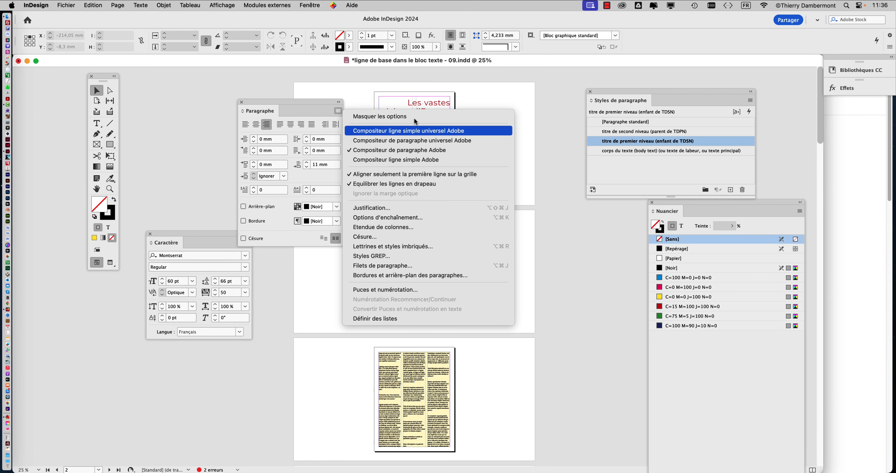
pyautogui.click(409, 131)
pyautogui.press('t')
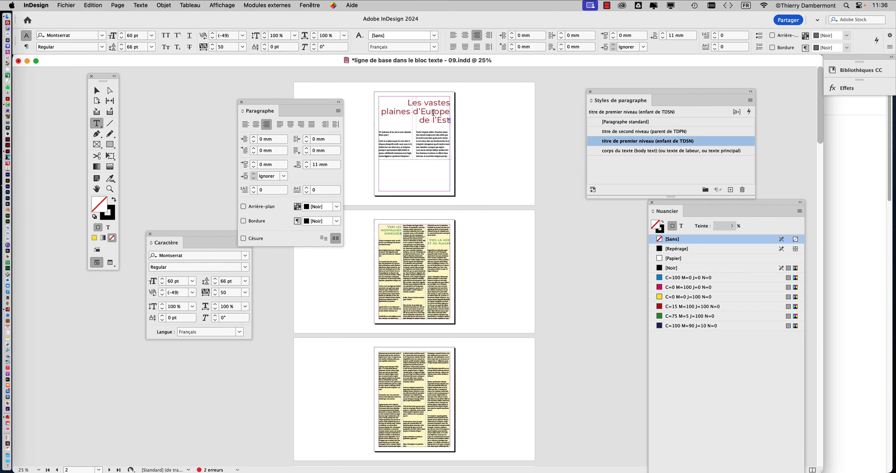
pyautogui.click(338, 110)
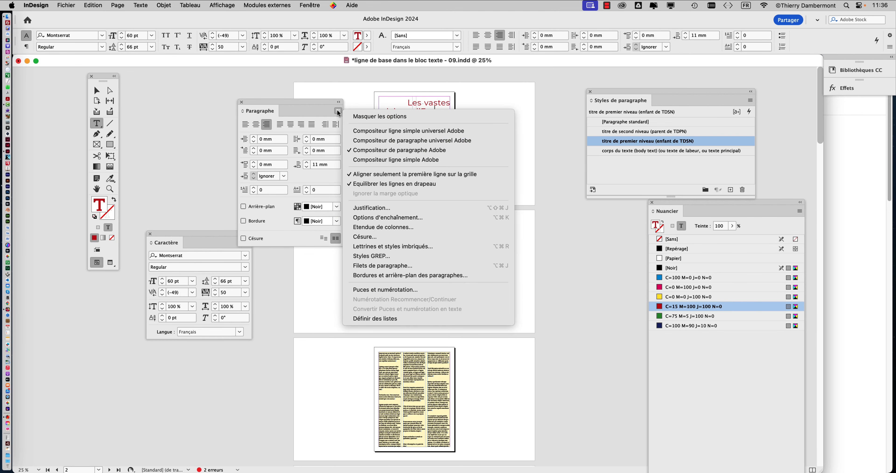
pyautogui.press('Escape')
pyautogui.press('Escape')
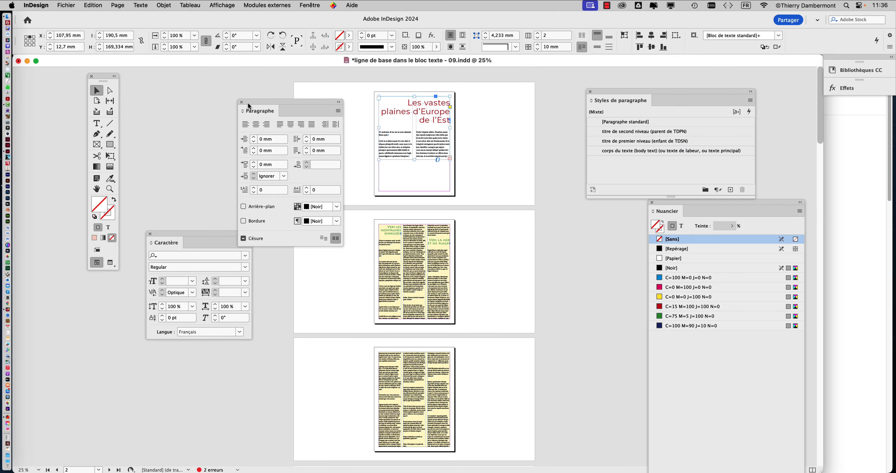
pyautogui.moveTo(248, 102); pyautogui.dragTo(182, 86)
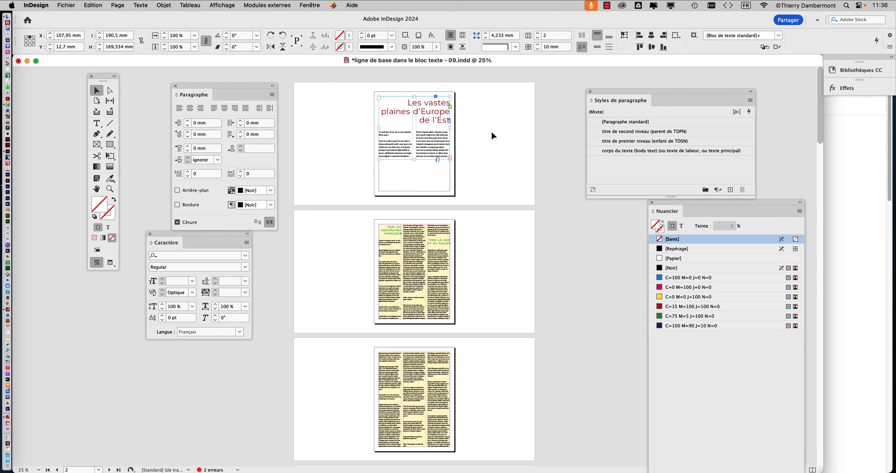
pyautogui.click(491, 133)
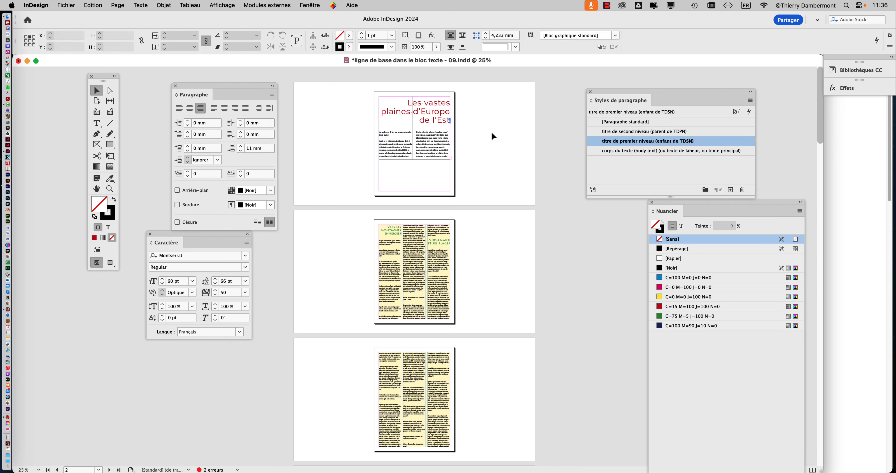
# Save the document as a new version named "ligne de base dans le bloc texte - 10.indd".
pyautogui.click(69, 5)
pyautogui.click(101, 81)
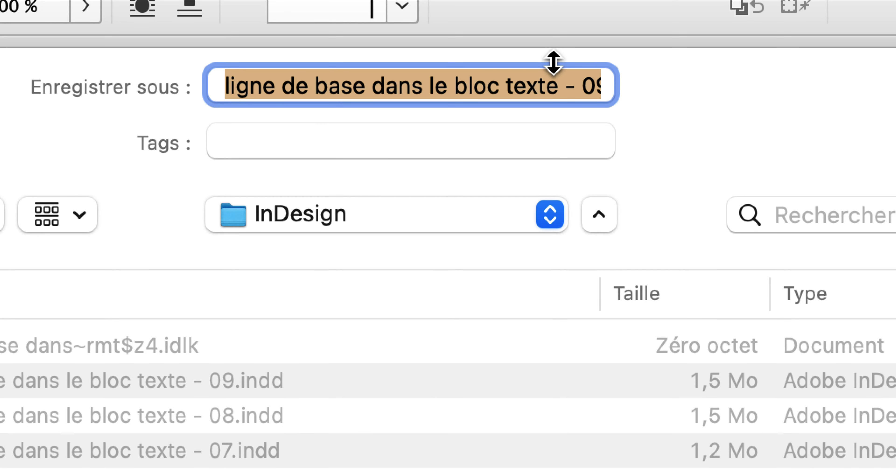
pyautogui.click(553, 66)
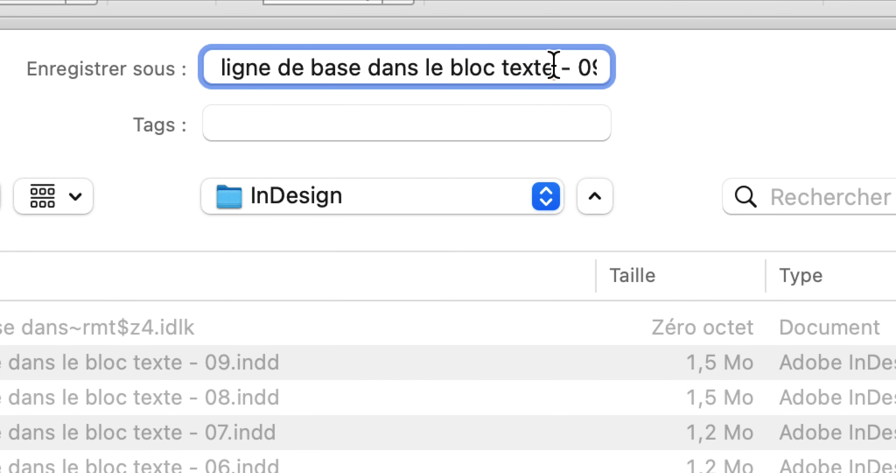
pyautogui.press('super+Right')
pyautogui.doubleClick(521, 66)
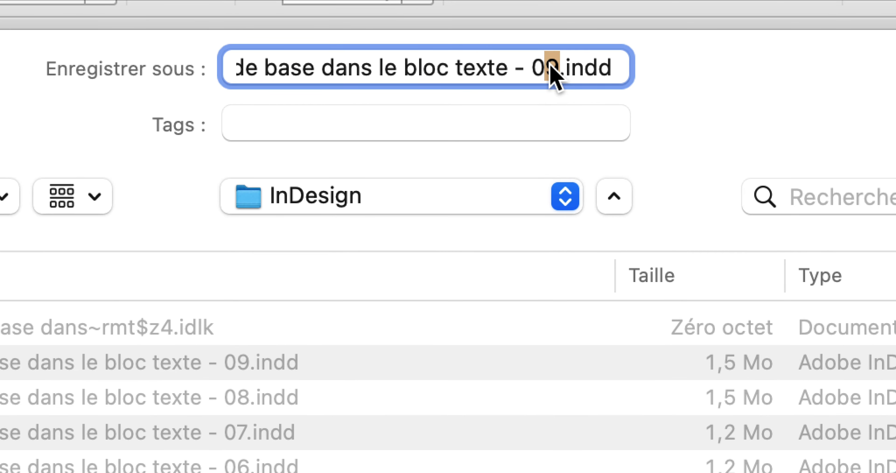
pyautogui.write('10')
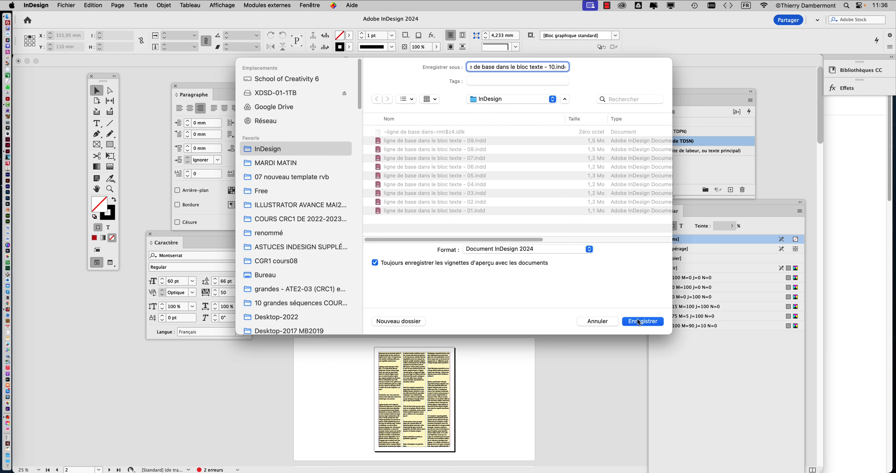
pyautogui.click(640, 321)
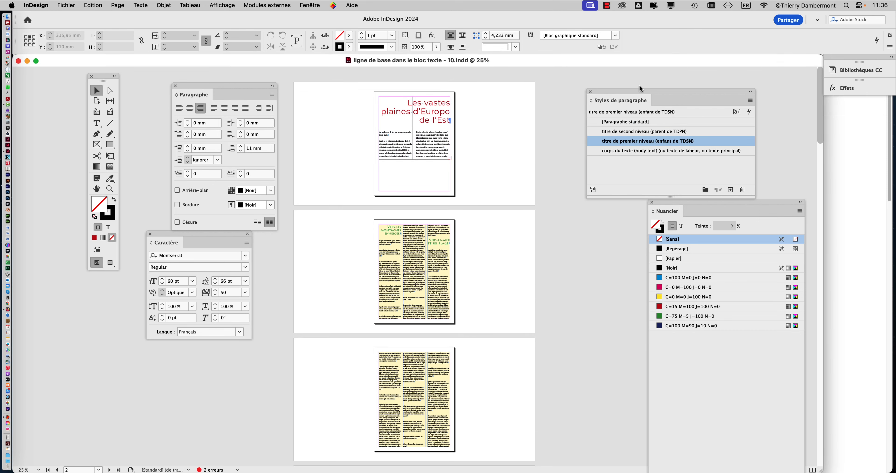
# Check which paragraph style is applied to the body text on page 1, widening the style list to show full names.
pyautogui.moveTo(639, 91); pyautogui.dragTo(572, 72)
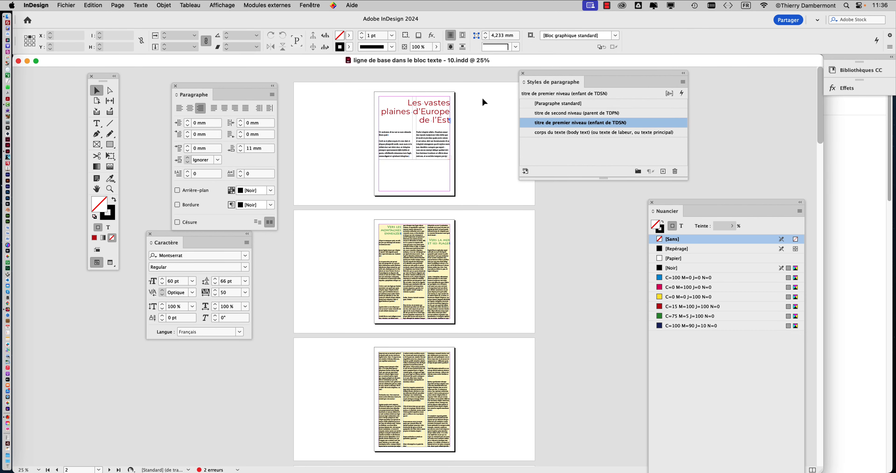
pyautogui.moveTo(637, 73); pyautogui.dragTo(685, 79)
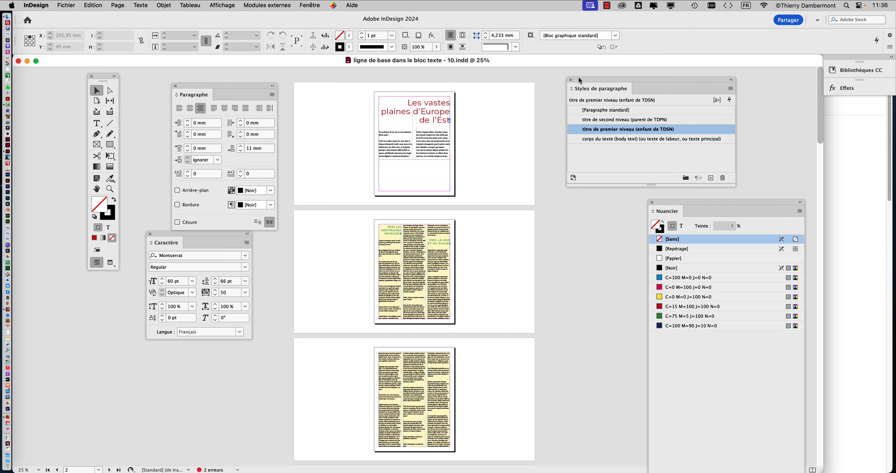
pyautogui.moveTo(581, 81); pyautogui.dragTo(623, 82)
pyautogui.press('super+equal')
pyautogui.press('super+equal')
pyautogui.scroll(8, 509, 162)
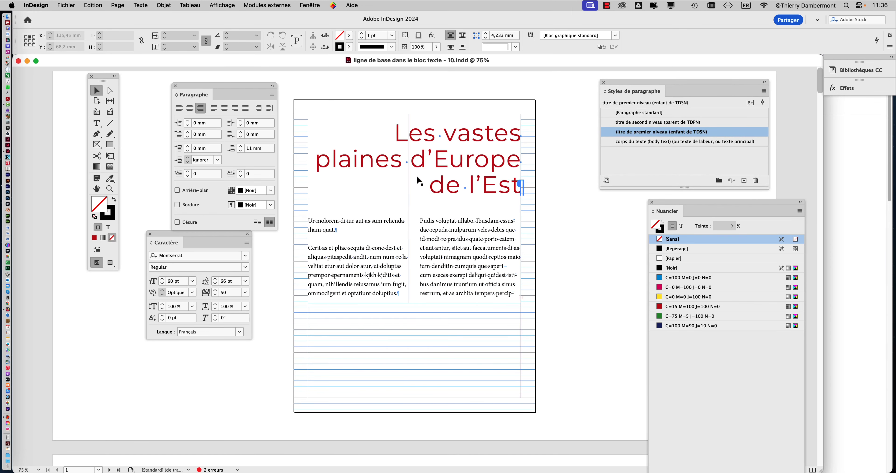
pyautogui.click(97, 126)
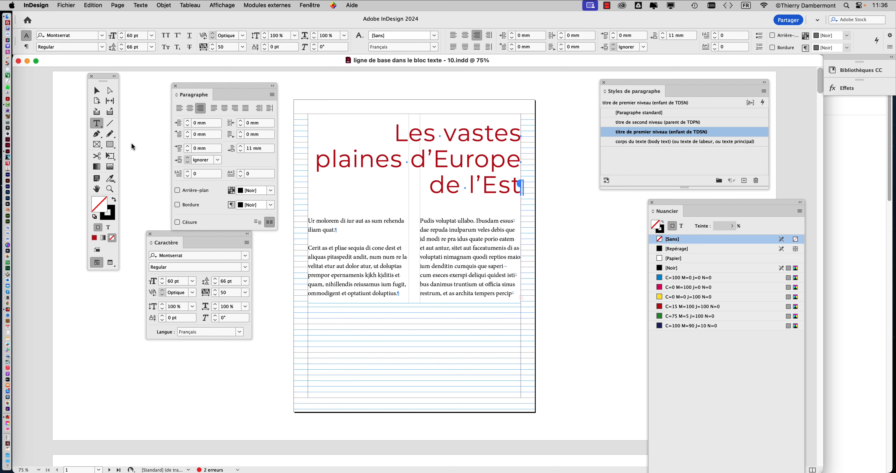
pyautogui.click(313, 224)
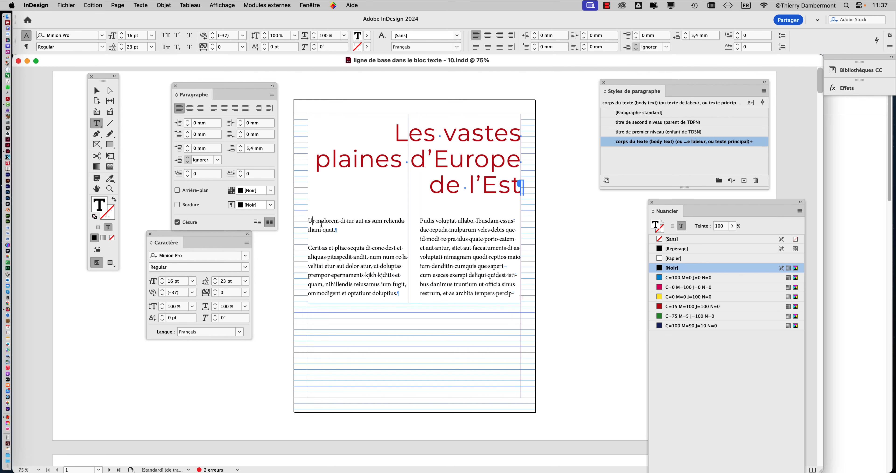
pyautogui.moveTo(768, 189); pyautogui.dragTo(823, 188)
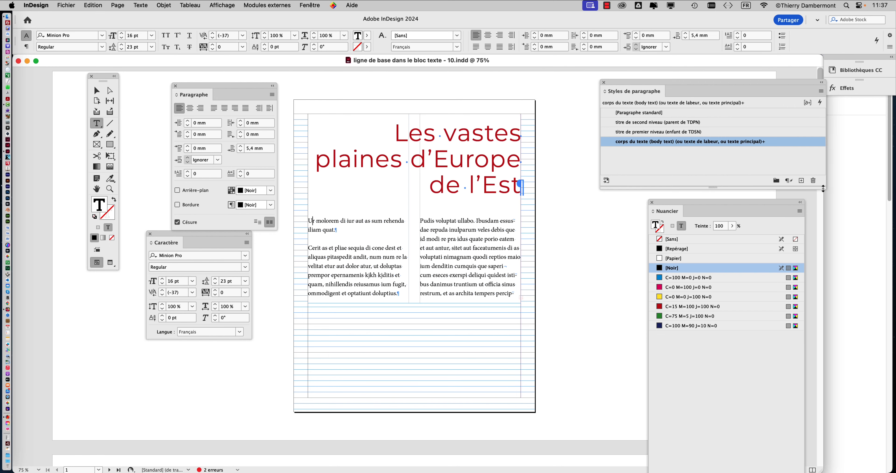
pyautogui.click(339, 222)
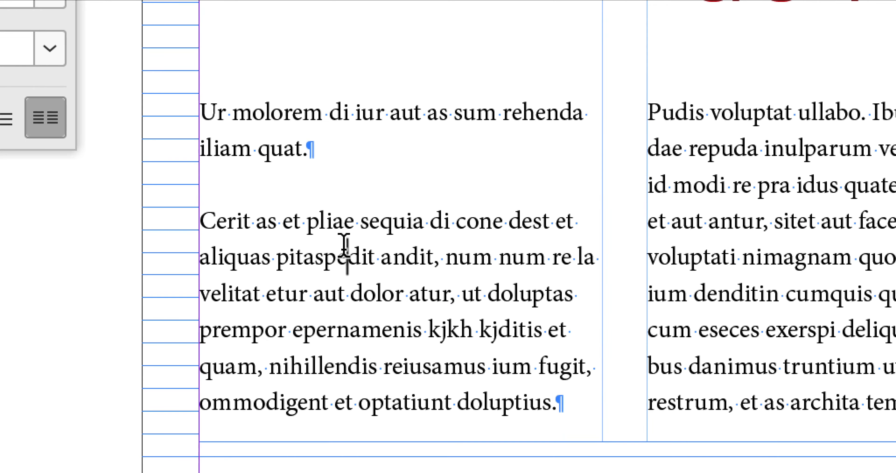
pyautogui.click(349, 278)
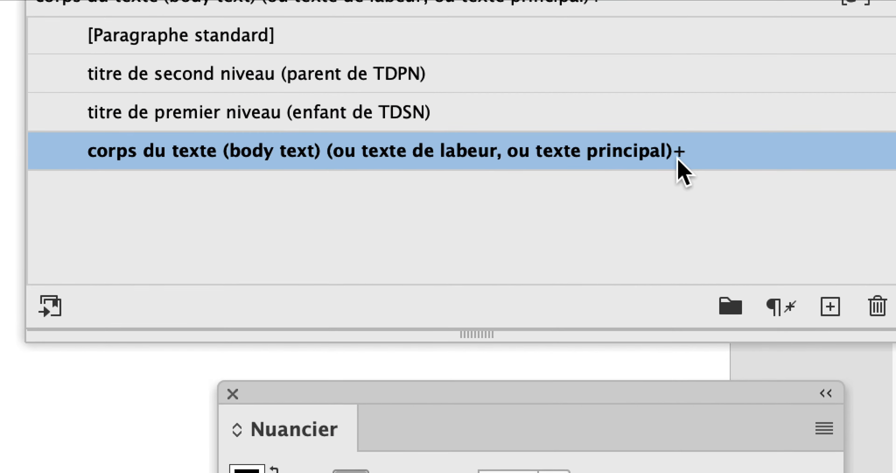
pyautogui.moveTo(677, 158)
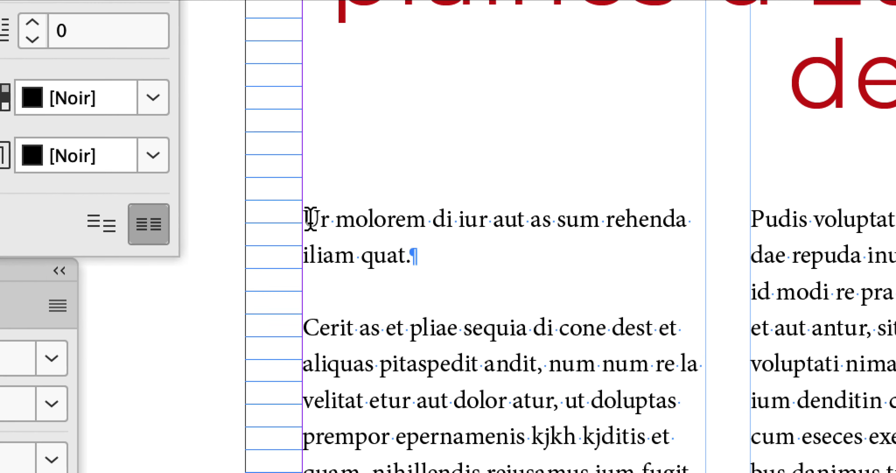
# Select all the body text in the two-column text frame on page 1 and start a new paragraph style from it.
pyautogui.click(315, 201)
pyautogui.click(302, 222)
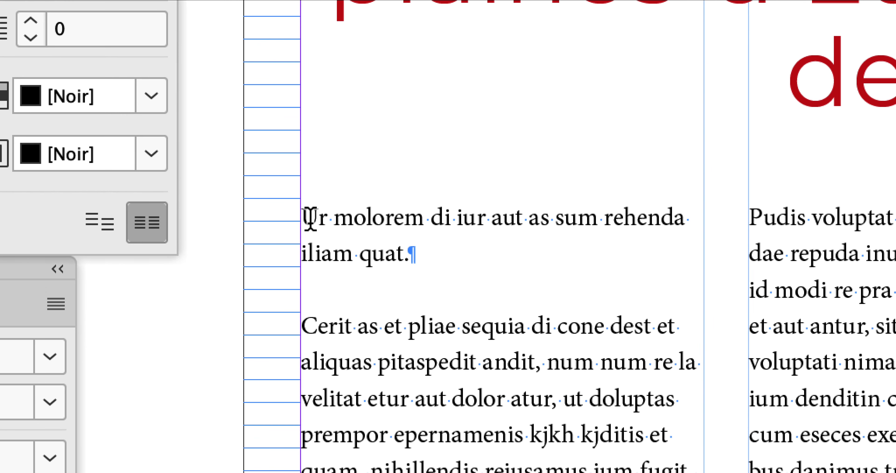
pyautogui.press('super+a')
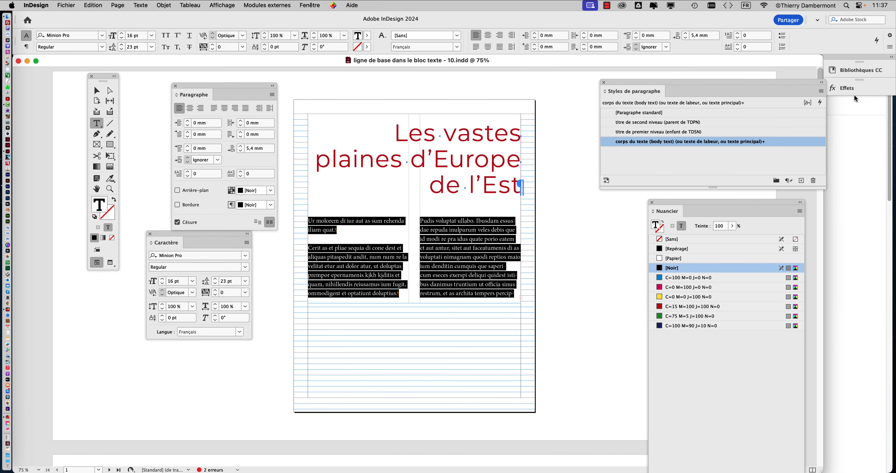
pyautogui.moveTo(781, 81); pyautogui.dragTo(711, 79)
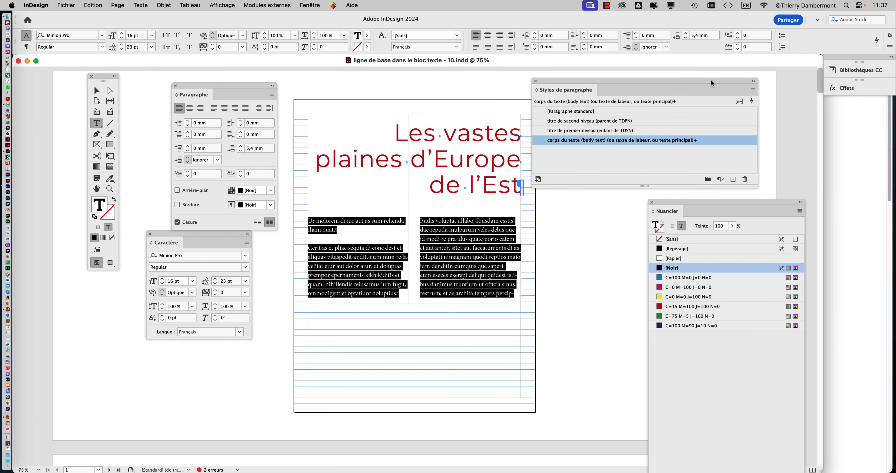
pyautogui.click(753, 89)
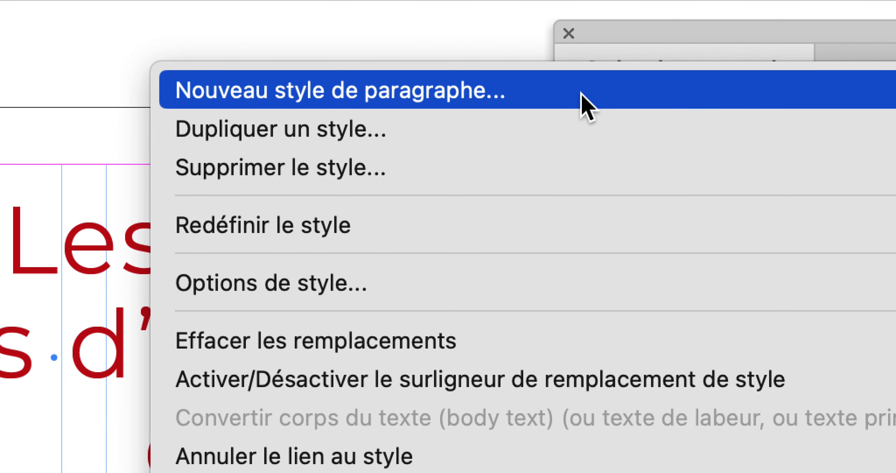
pyautogui.click(1, 118)
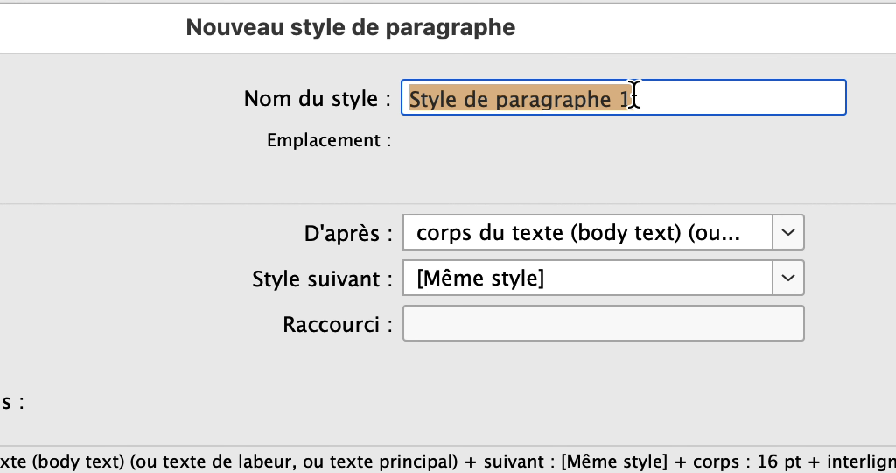
# Name the new paragraph style "texte chapeau (chapô) "abstract"" and create it, applied to the selected text.
pyautogui.write('texte cha')
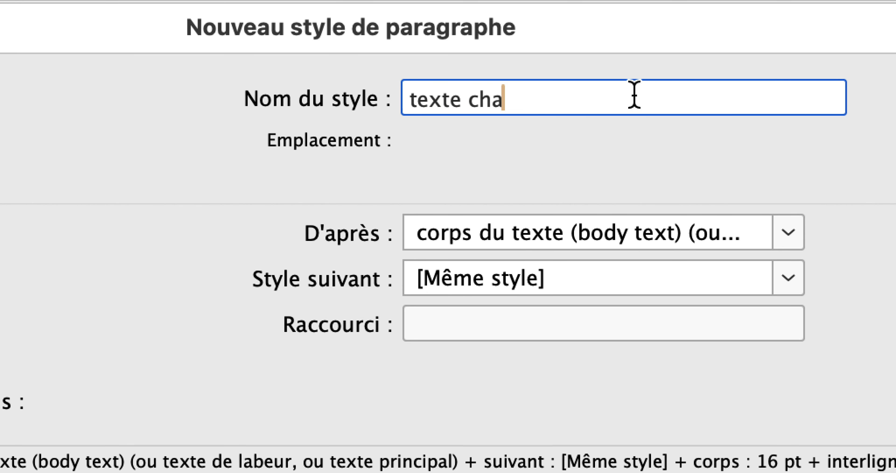
pyautogui.write('peau')
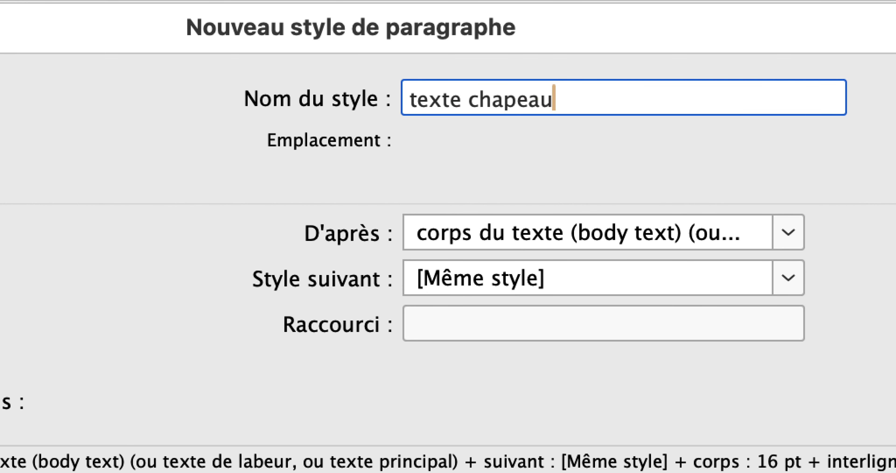
pyautogui.write(' (chap')
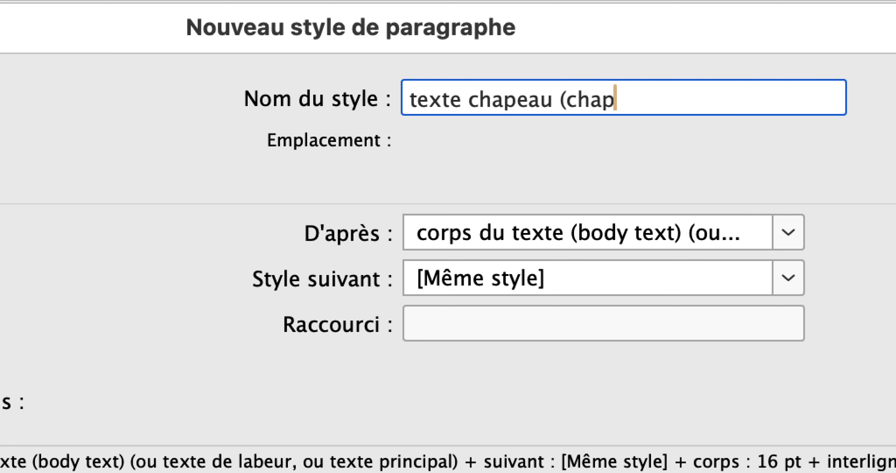
pyautogui.write('ô)')
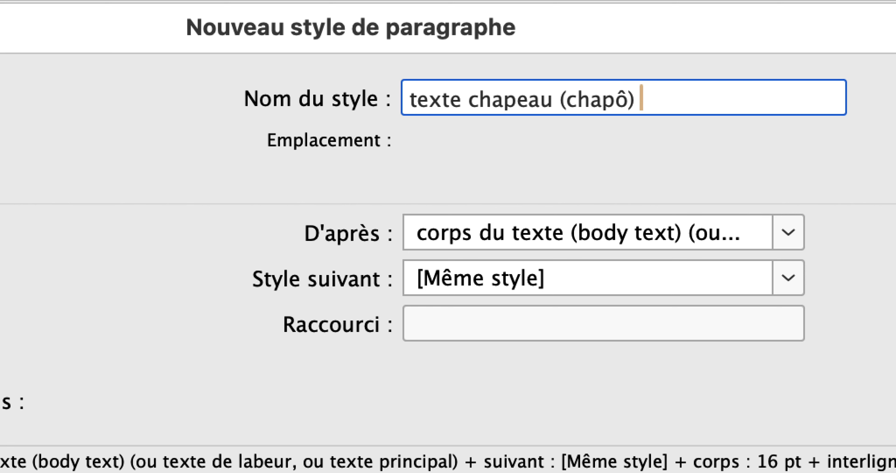
pyautogui.write(' abstract')
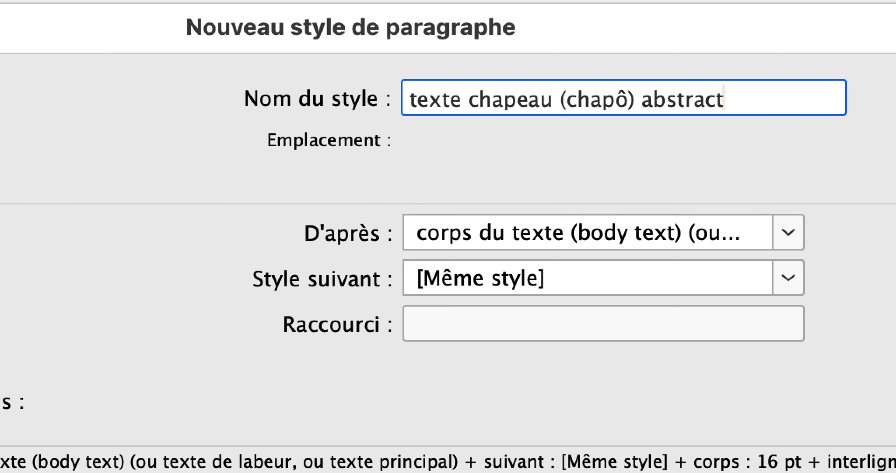
pyautogui.write('"')
pyautogui.click(642, 101)
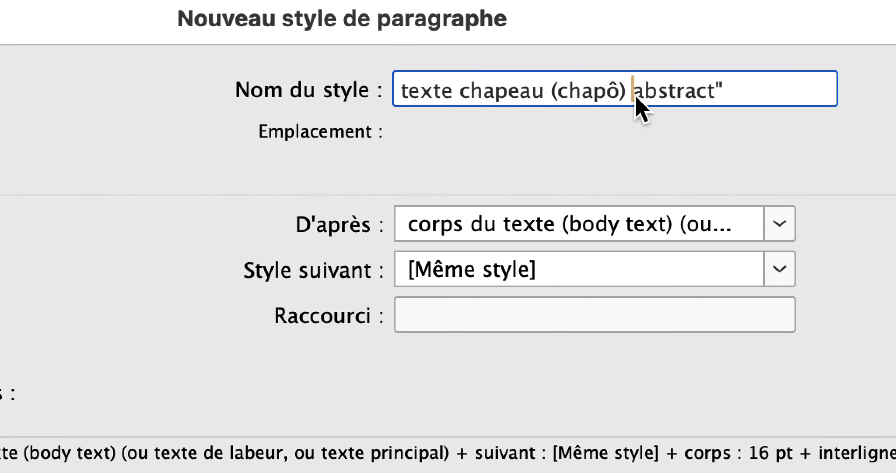
pyautogui.write('"')
pyautogui.click(731, 91)
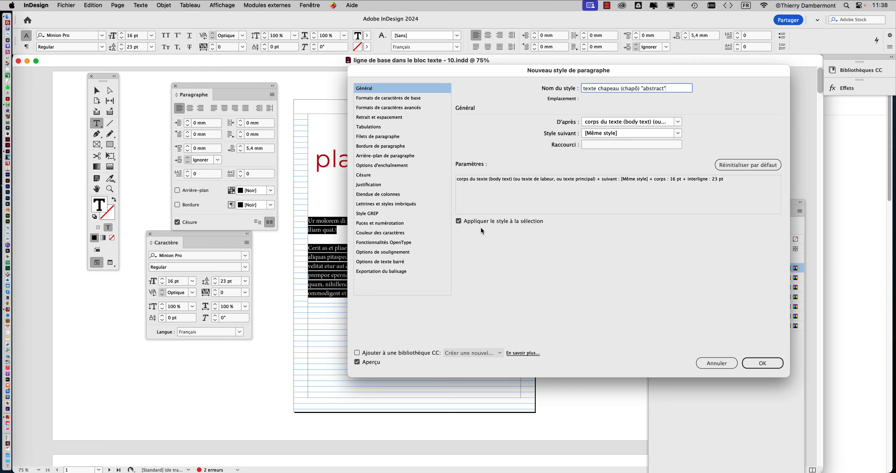
pyautogui.click(766, 363)
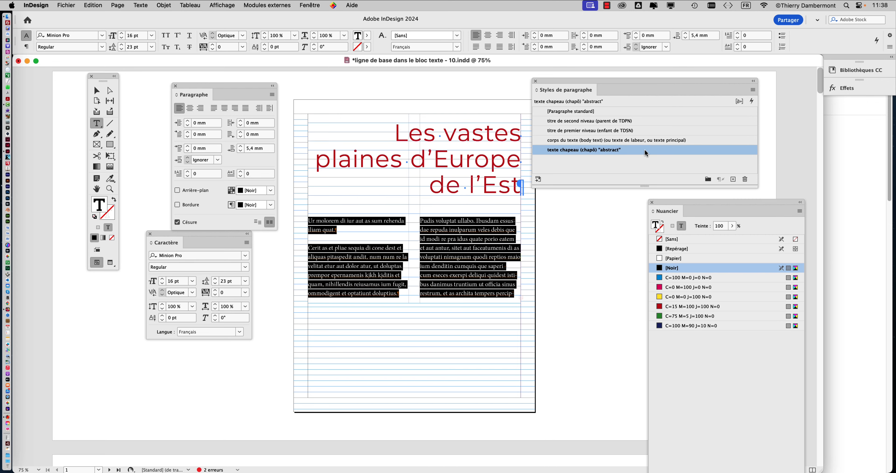
# Rename the style "texte chapeau (chapô) "abstract"" as "texte chapeau (chapô) "abstract" (enfant de orps du texte)".
pyautogui.doubleClick(645, 149)
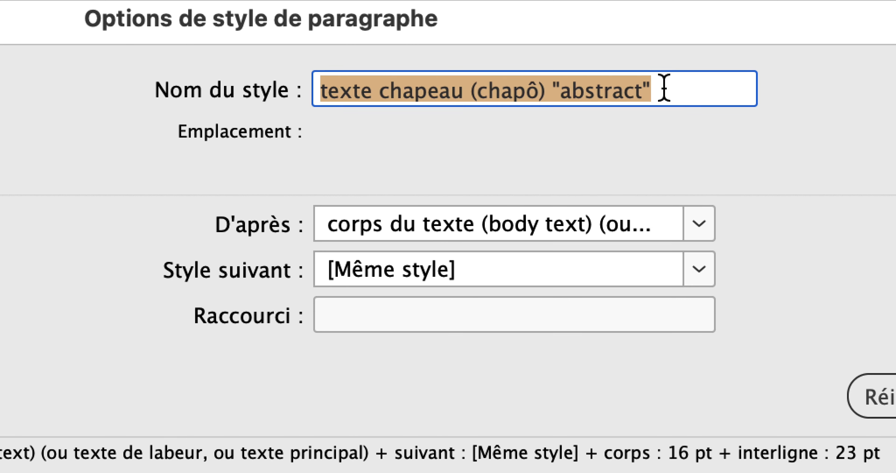
pyautogui.click(681, 88)
pyautogui.write('(enf')
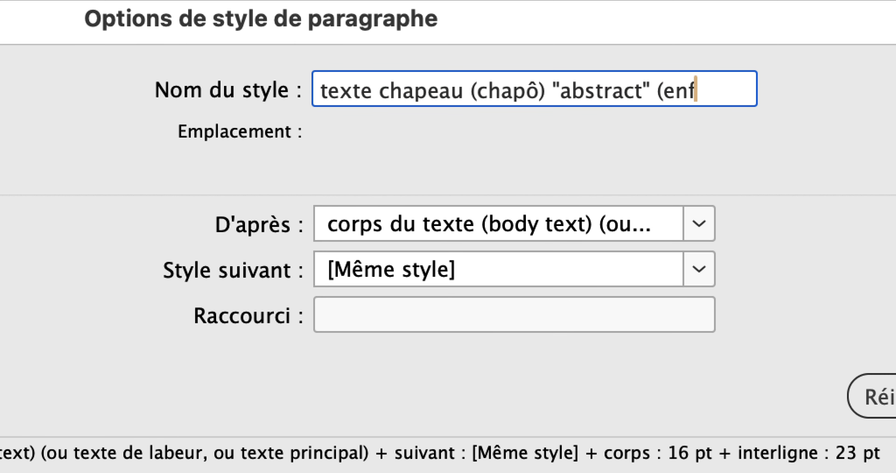
pyautogui.write('ant de orps du texte')
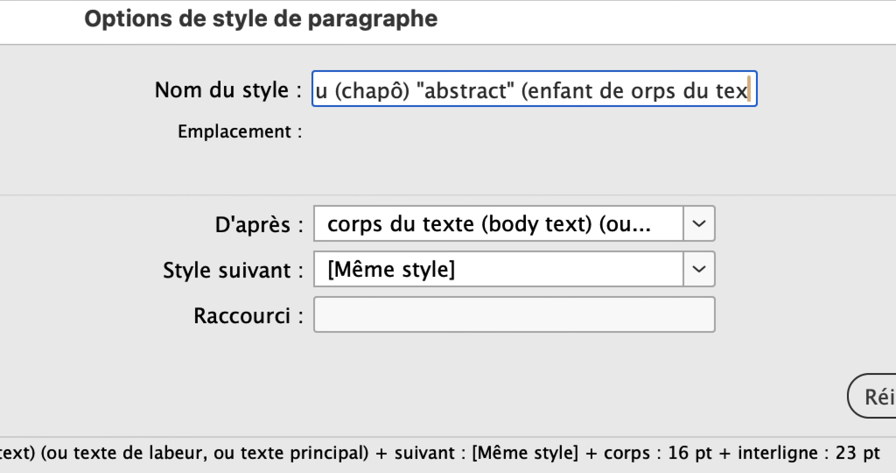
pyautogui.write(')')
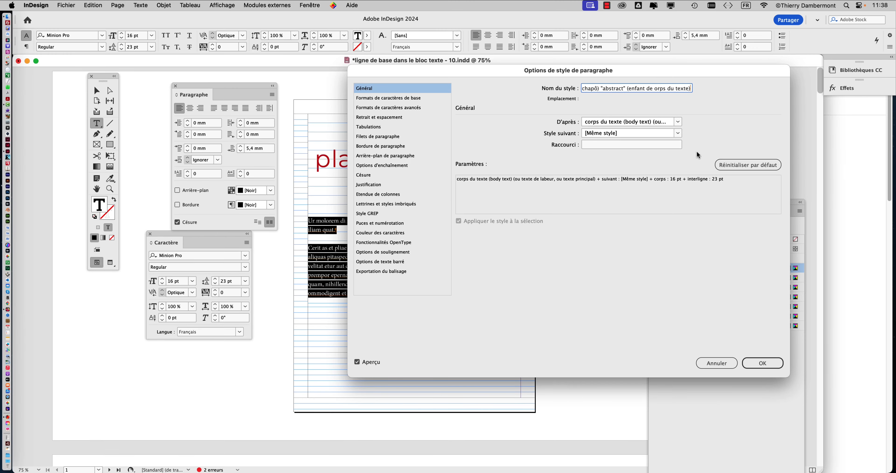
pyautogui.click(754, 367)
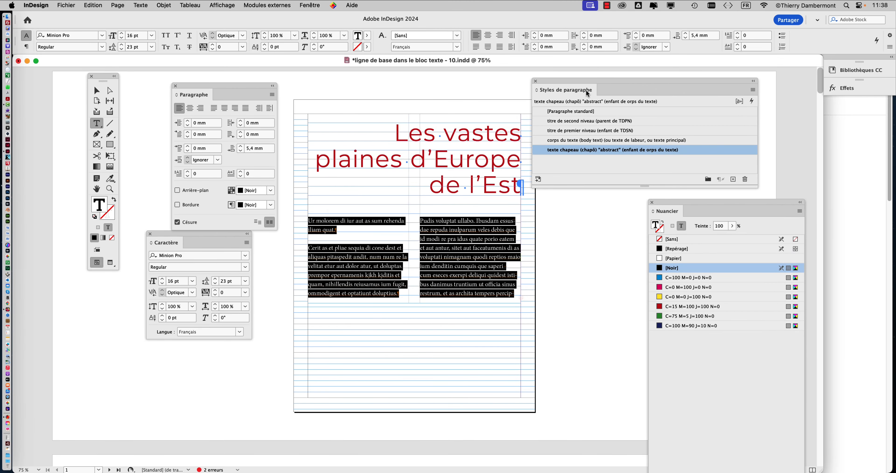
# Deselect the text and open the basic character formats of the style "corps du texte (body text) (ou texte de labeur, ou texte principal)", keeping the page visible.
pyautogui.moveTo(558, 79); pyautogui.dragTo(590, 74)
pyautogui.click(96, 90)
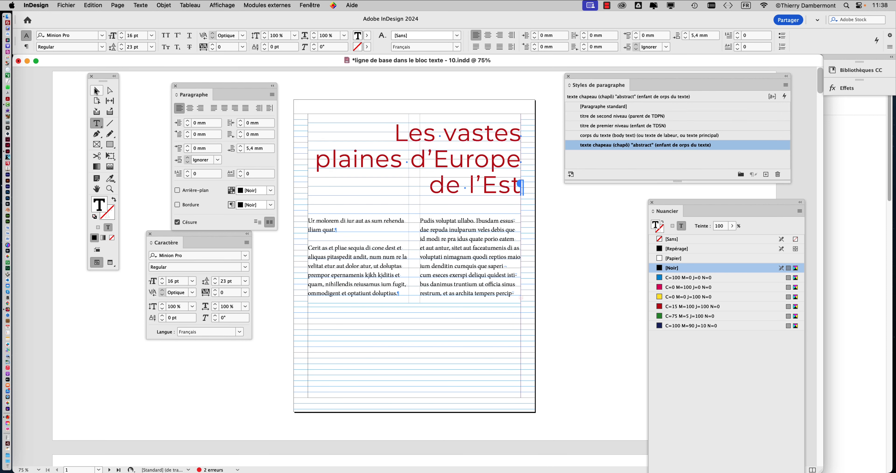
pyautogui.click(307, 90)
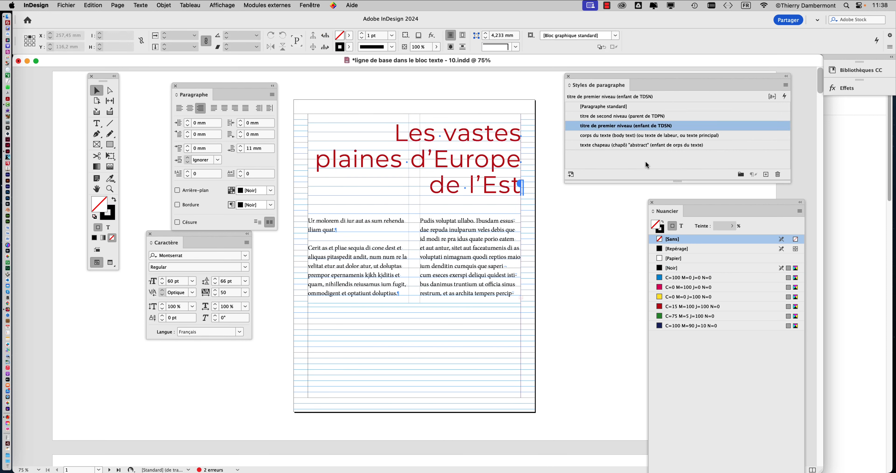
pyautogui.click(733, 135)
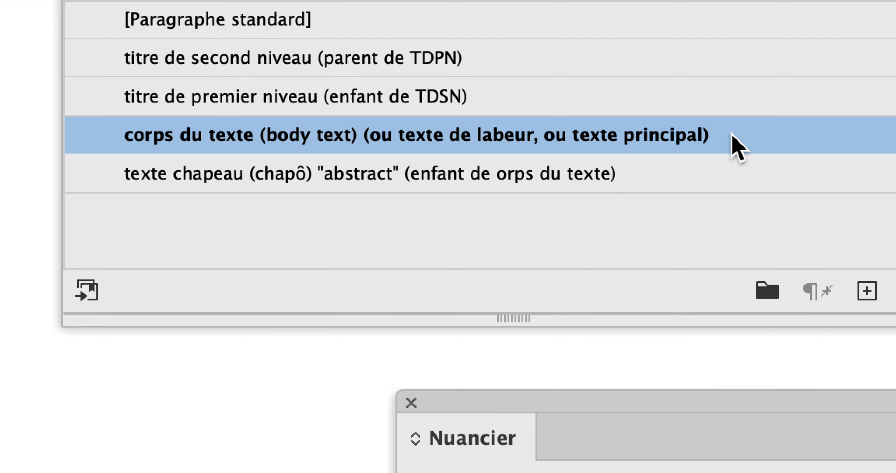
pyautogui.click(733, 135)
pyautogui.doubleClick(731, 134)
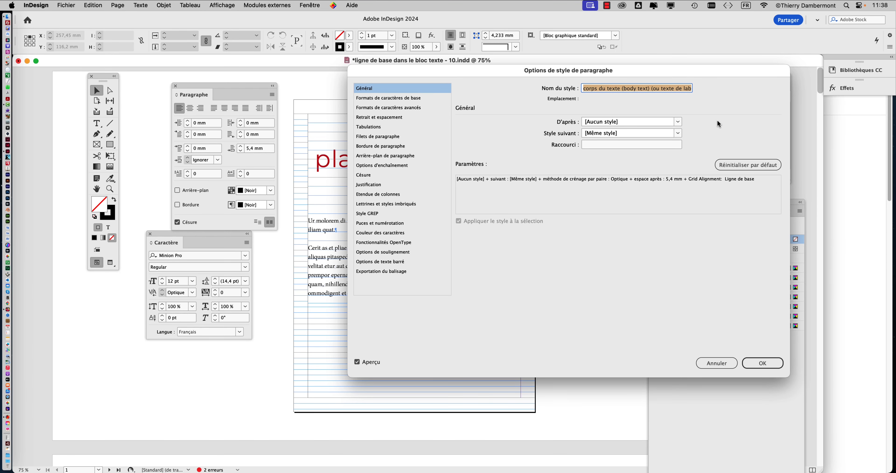
pyautogui.moveTo(442, 68); pyautogui.dragTo(572, 86)
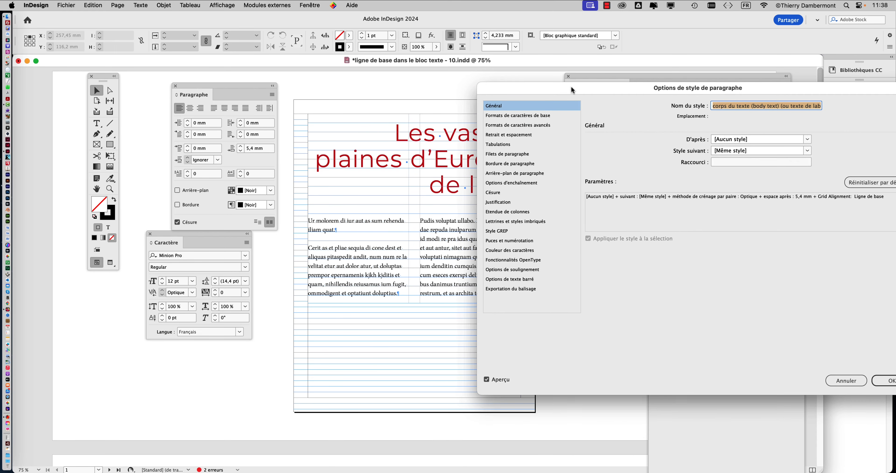
pyautogui.click(532, 115)
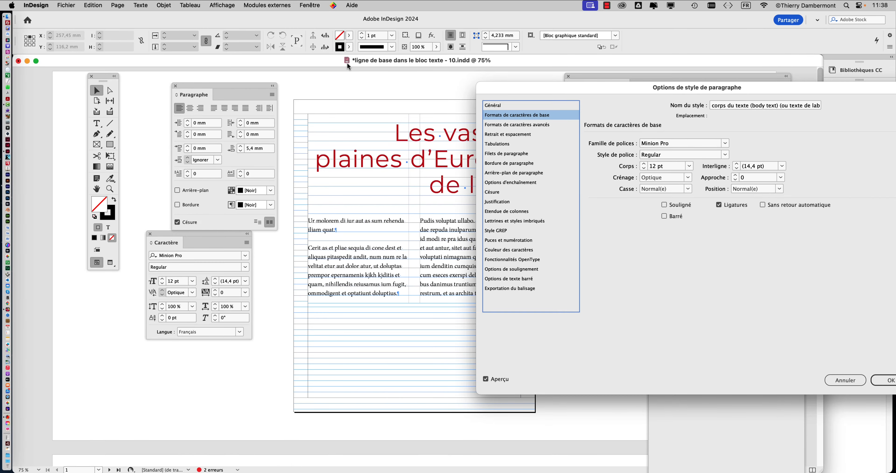
pyautogui.moveTo(632, 92); pyautogui.dragTo(630, 72)
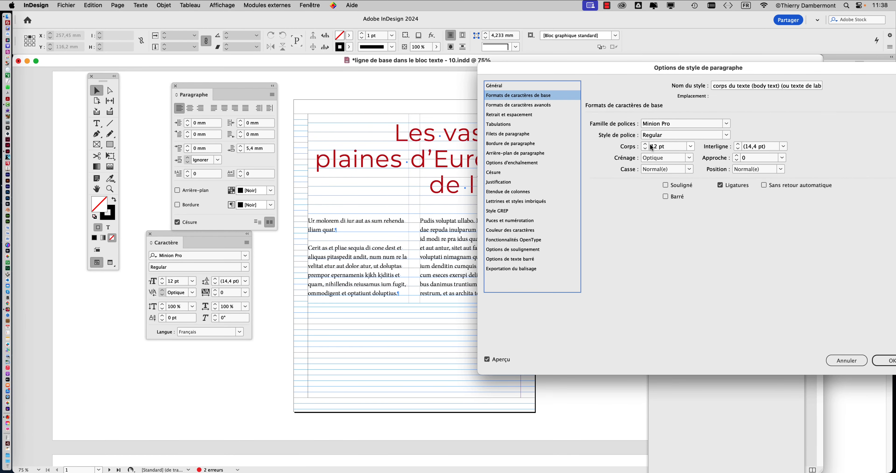
# Try Monaco and then Myriad Pro as the font family of the parent body text style.
pyautogui.click(725, 123)
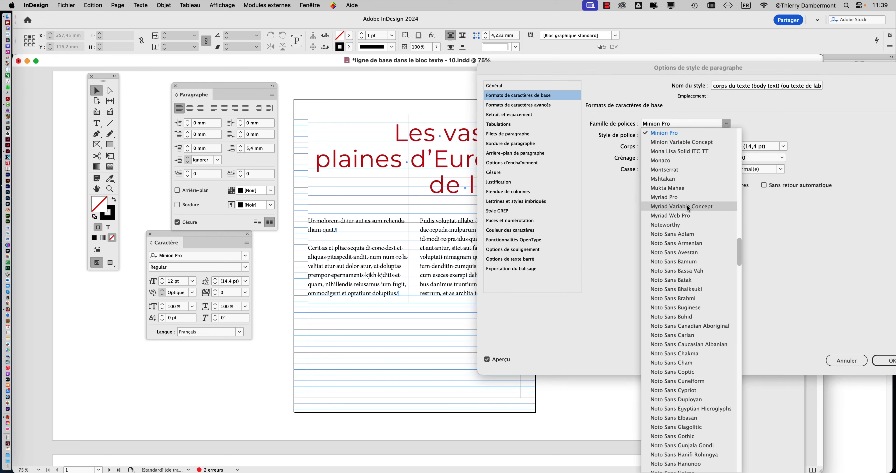
pyautogui.click(672, 161)
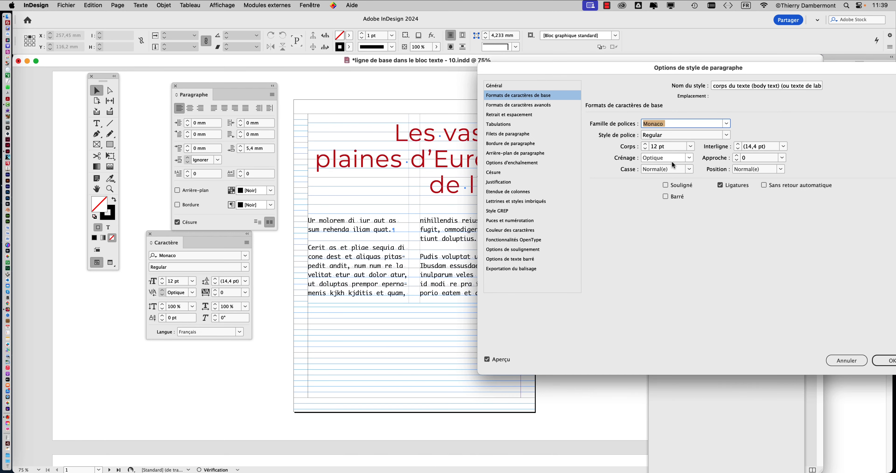
pyautogui.click(727, 123)
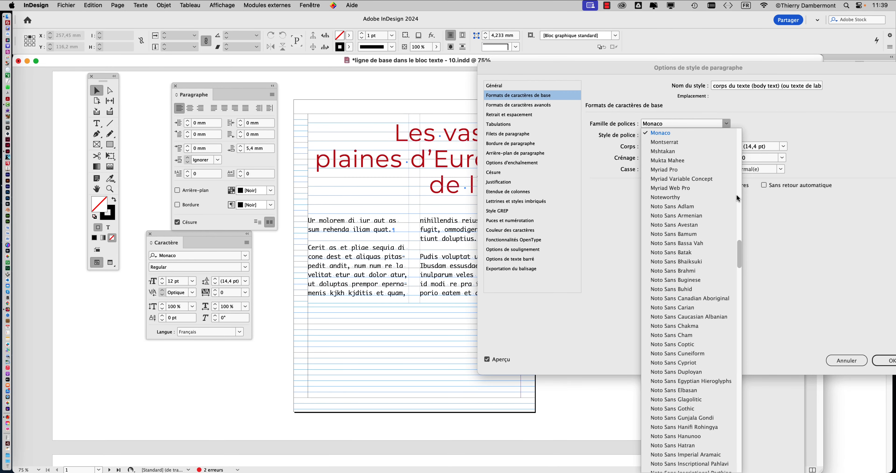
pyautogui.click(691, 169)
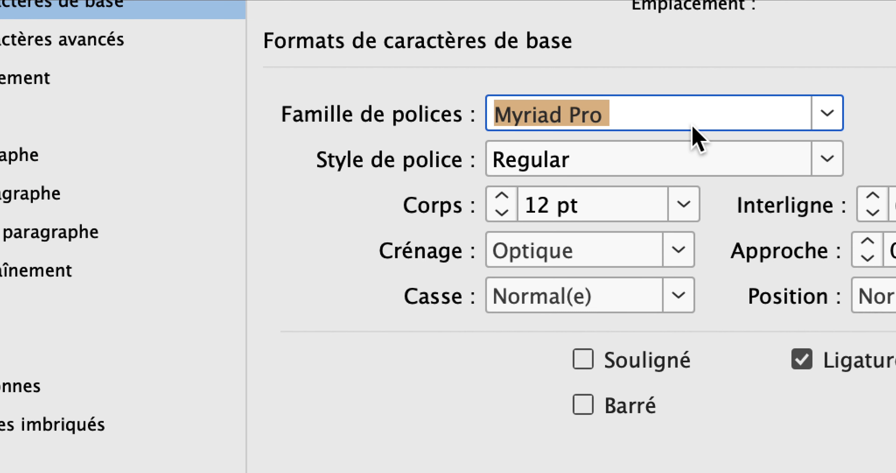
# Set the body text style's font family to Garamond Premier Pro, apply the options and check the text on pages 1 and 2.
pyautogui.write('Garamon')
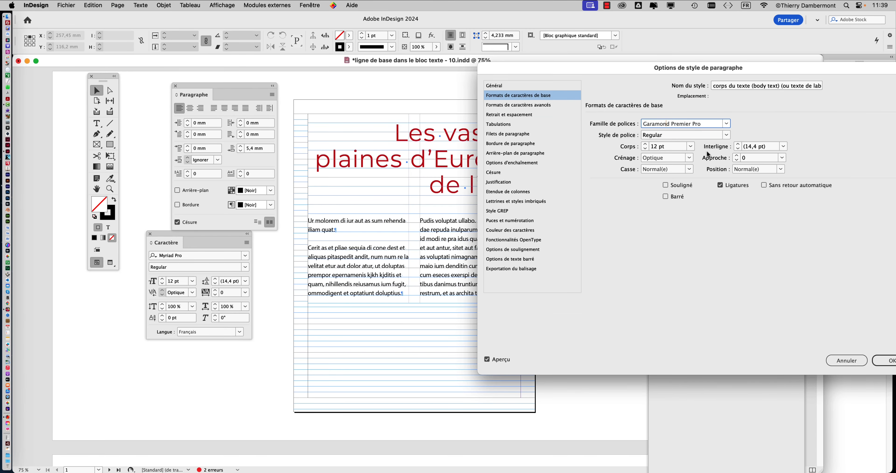
pyautogui.press('Tab')
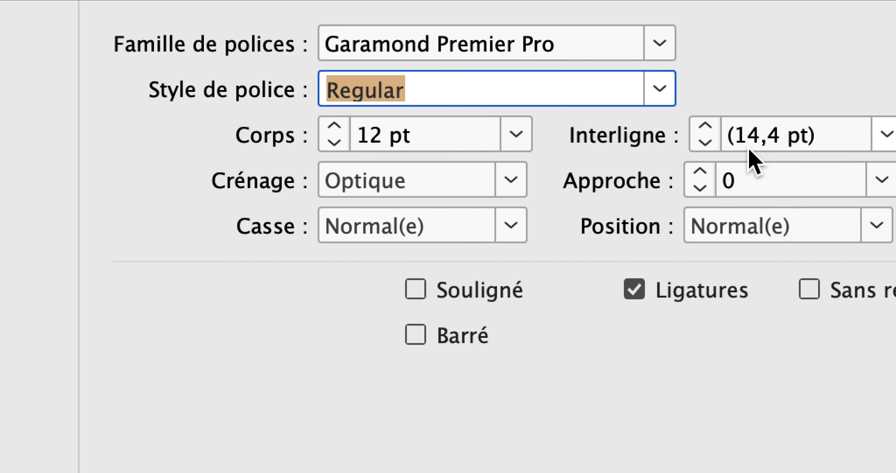
pyautogui.click(562, 54)
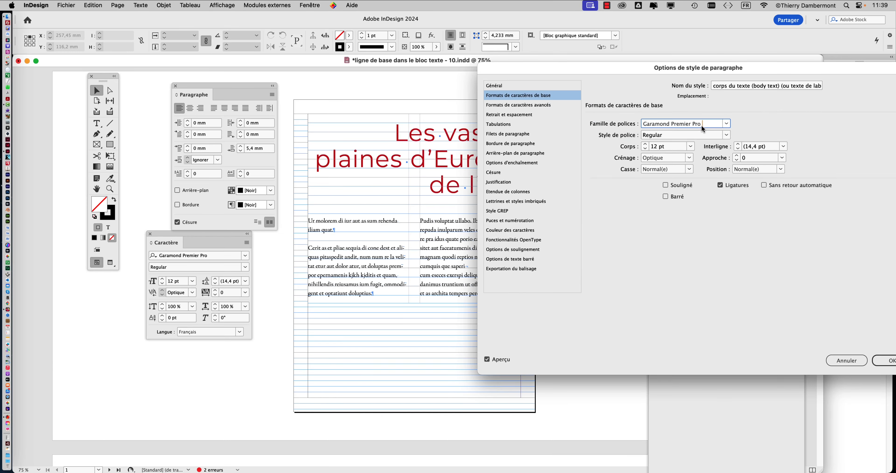
pyautogui.click(883, 360)
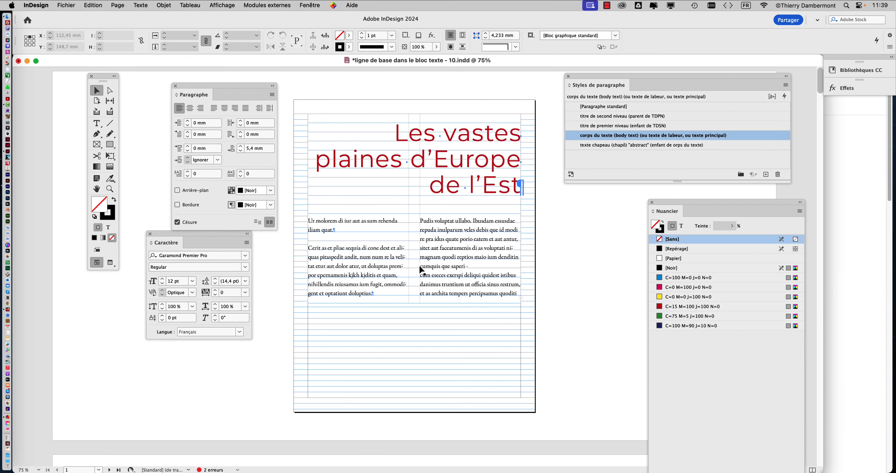
pyautogui.scroll(-10, 416, 269)
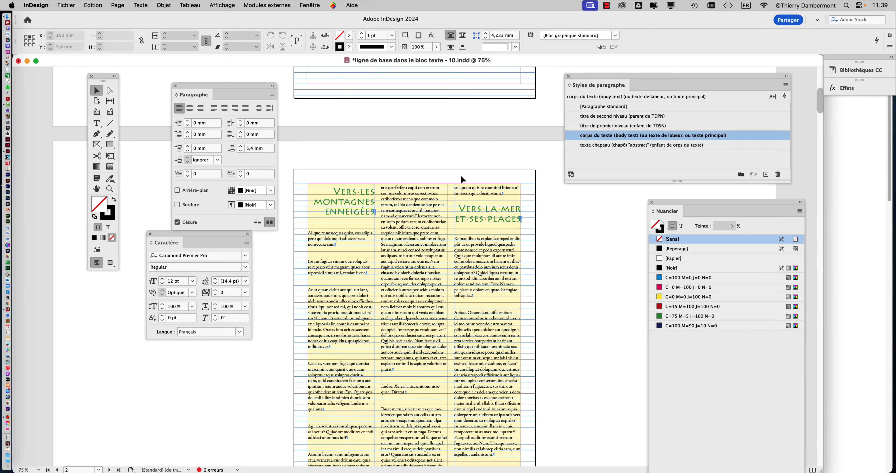
pyautogui.scroll(10, 352, 228)
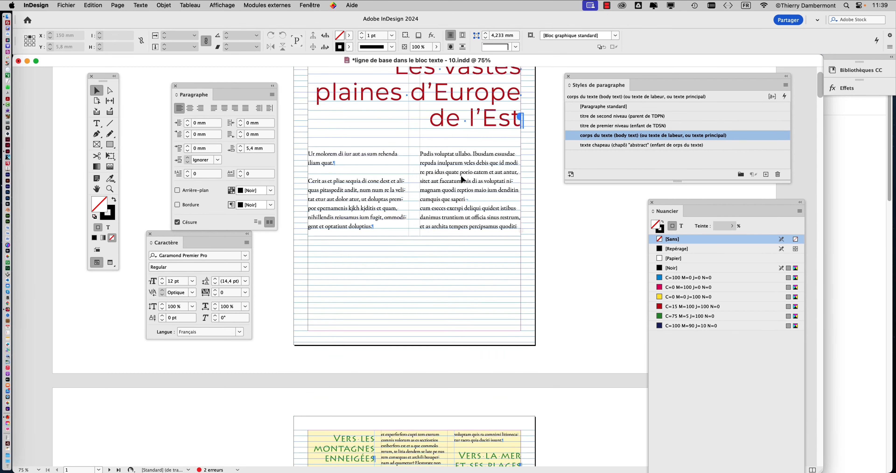
# Examine the body text in the two-column frame on page 1 up close, and leave the frame deselected.
pyautogui.press('super+equal')
pyautogui.press('super+equal')
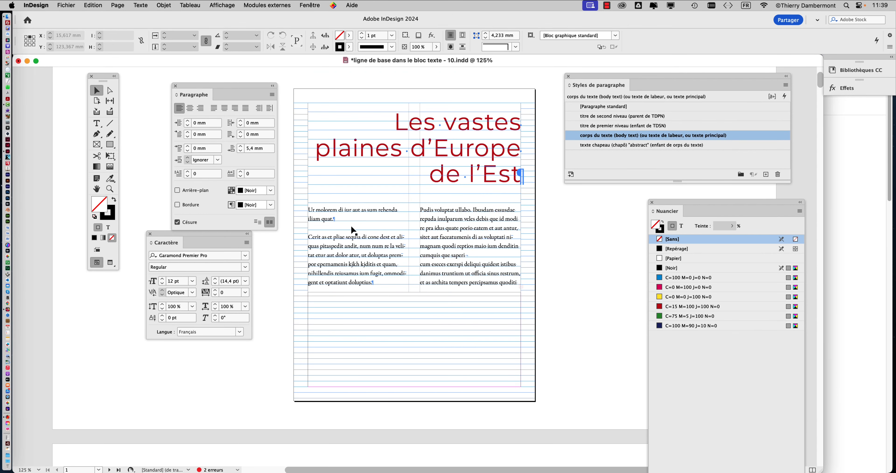
pyautogui.click(564, 218)
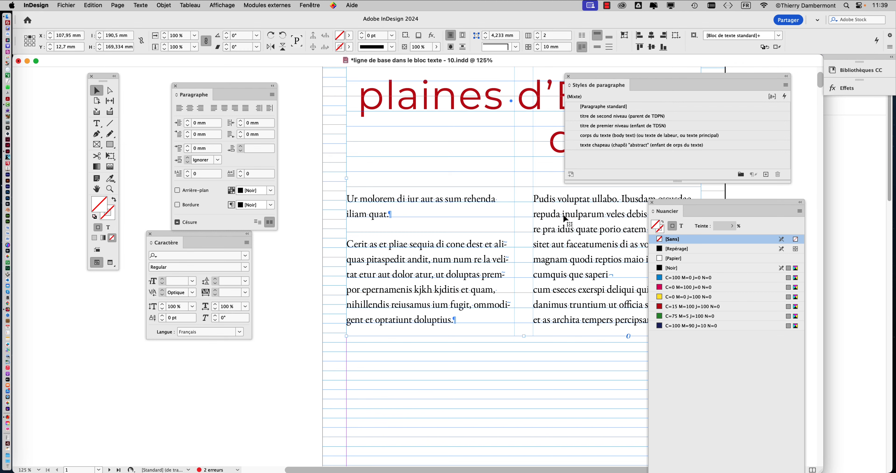
pyautogui.click(97, 188)
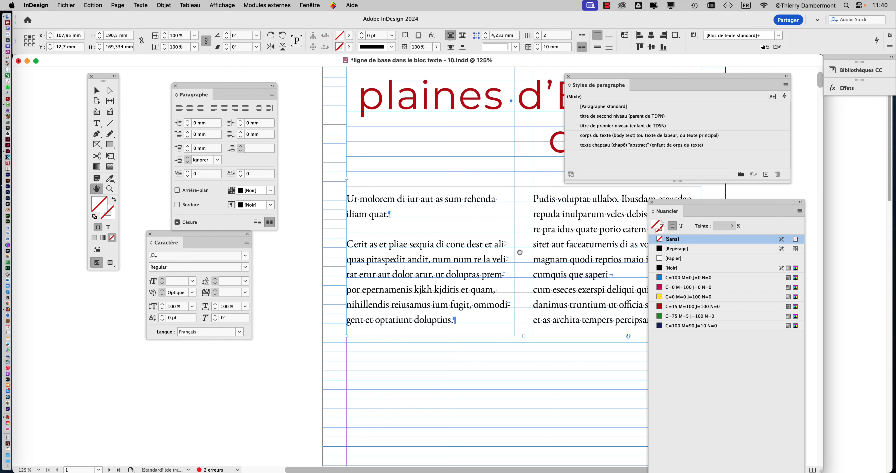
pyautogui.press('super+equal')
pyautogui.press('super+equal')
pyautogui.press('super+equal')
pyautogui.press('super+equal')
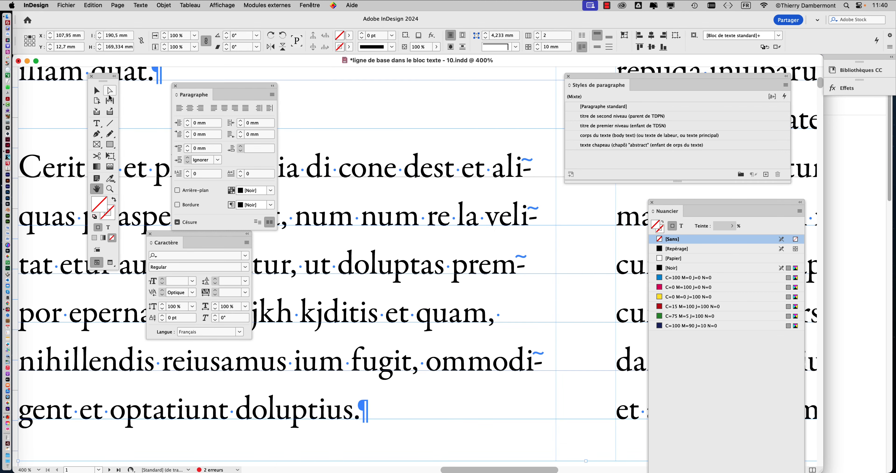
pyautogui.click(97, 90)
pyautogui.press('super+minus')
pyautogui.press('super+minus')
pyautogui.press('super+minus')
pyautogui.press('super+minus')
pyautogui.click(286, 118)
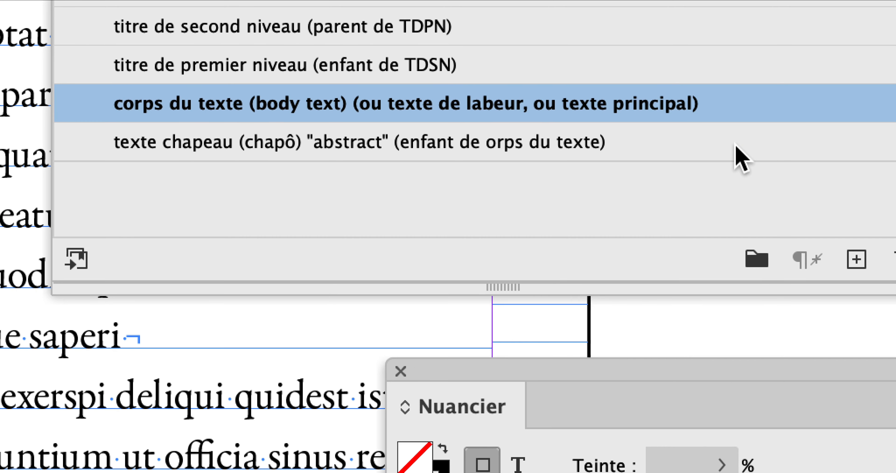
# Correct the standfirst style's name to "texte chapeau (chapô) "abstract" (enfant de corps du texte)" and apply the style options.
pyautogui.click(734, 145)
pyautogui.doubleClick(740, 158)
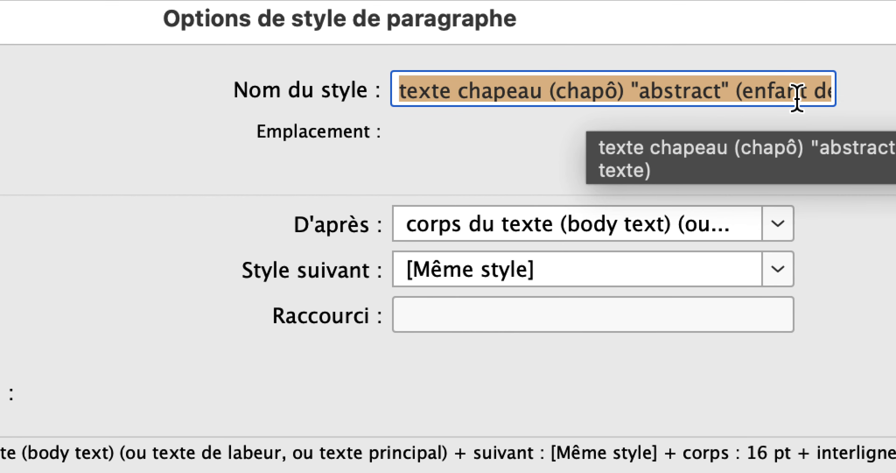
pyautogui.click(691, 99)
pyautogui.click(835, 102)
pyautogui.press('End')
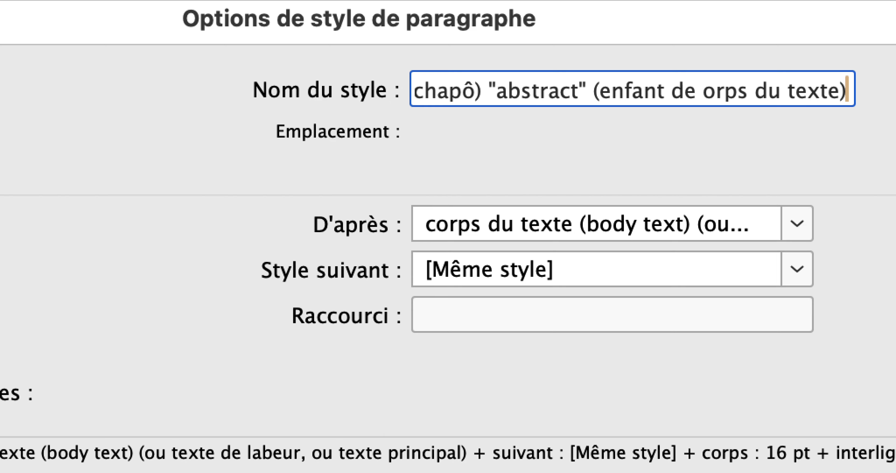
pyautogui.click(775, 96)
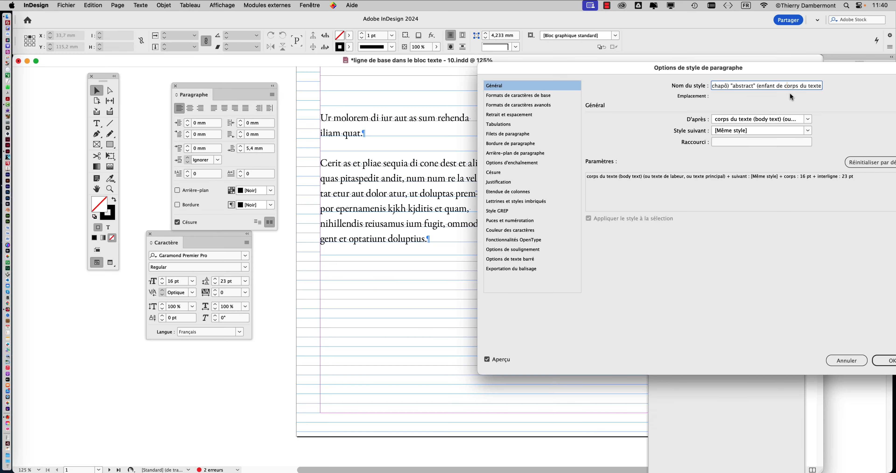
pyautogui.click(887, 362)
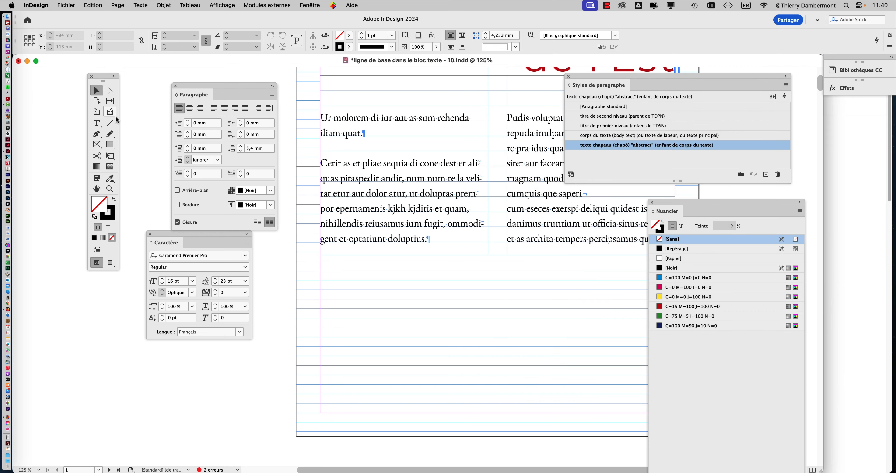
pyautogui.press('super+minus')
pyautogui.press('super+minus')
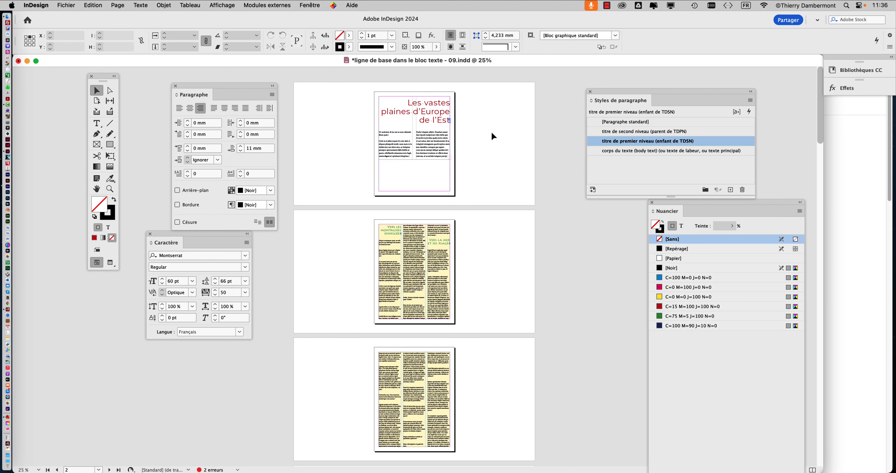
# Start saving a copy of the document in the InDesign folder, with the file name opened for editing.
pyautogui.click(70, 5)
pyautogui.click(100, 83)
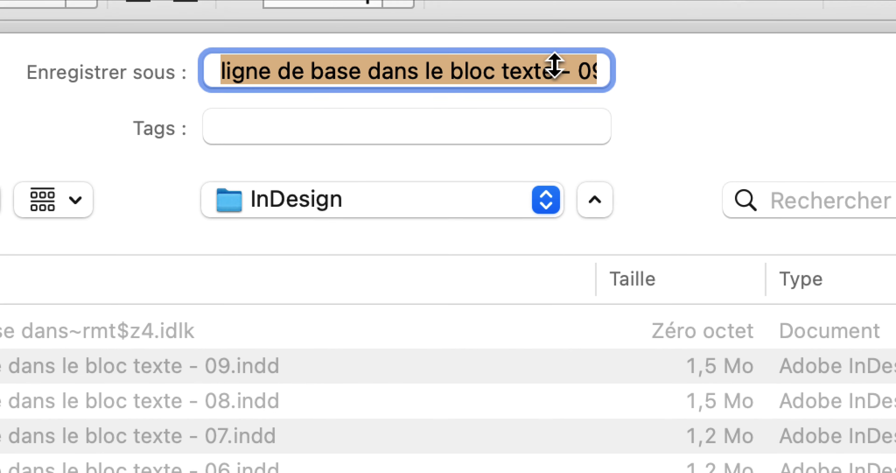
pyautogui.click(561, 85)
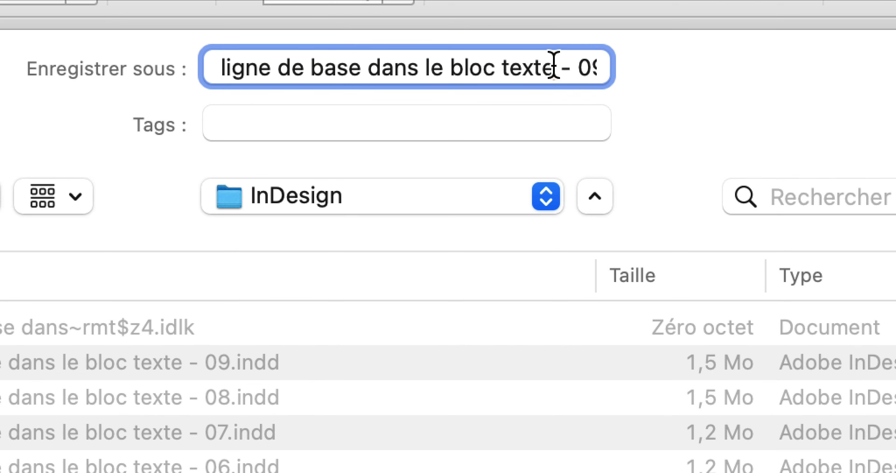
# Save the document under the incremented name "ligne de base dans le bloc texte - 10.indd".
pyautogui.press('super+Right')
pyautogui.moveTo(532, 67); pyautogui.dragTo(508, 67)
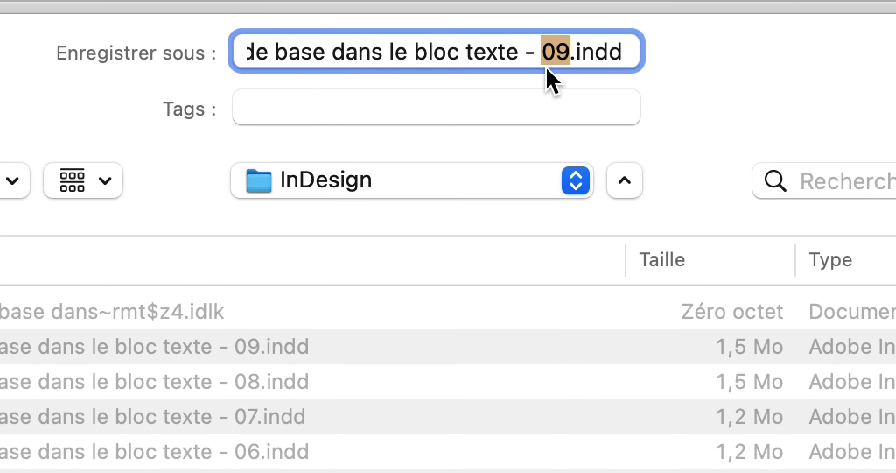
pyautogui.write('10')
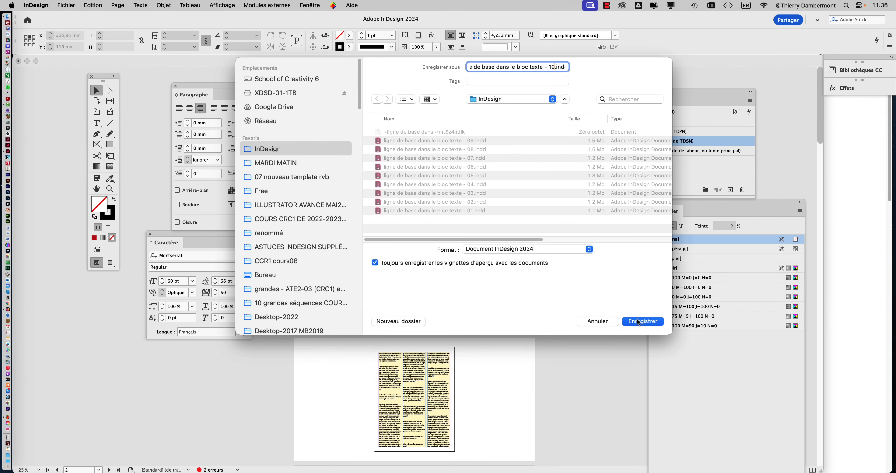
pyautogui.click(639, 321)
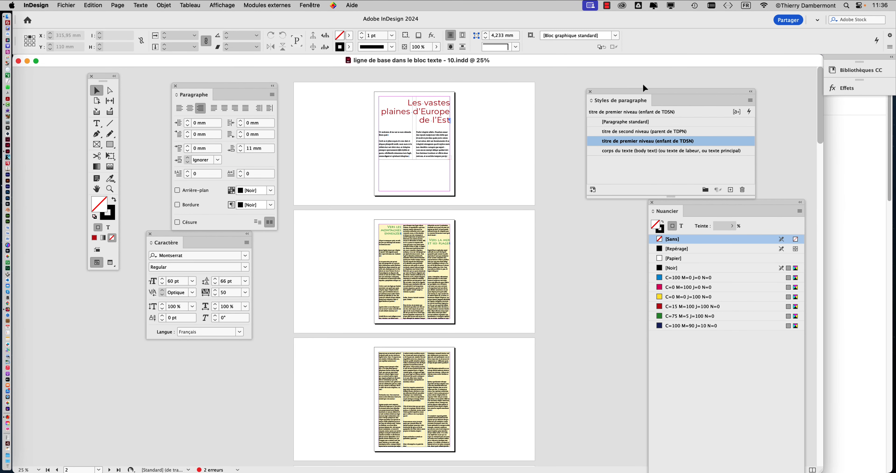
# Move the floating Styles de paragraphe panel clear of the pages, above the Nuancier panel.
pyautogui.moveTo(644, 87); pyautogui.dragTo(572, 73)
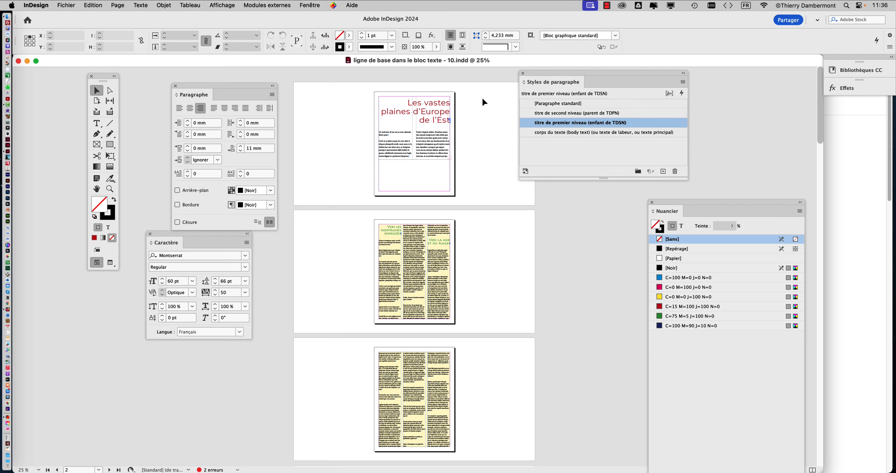
pyautogui.moveTo(639, 75); pyautogui.dragTo(687, 82)
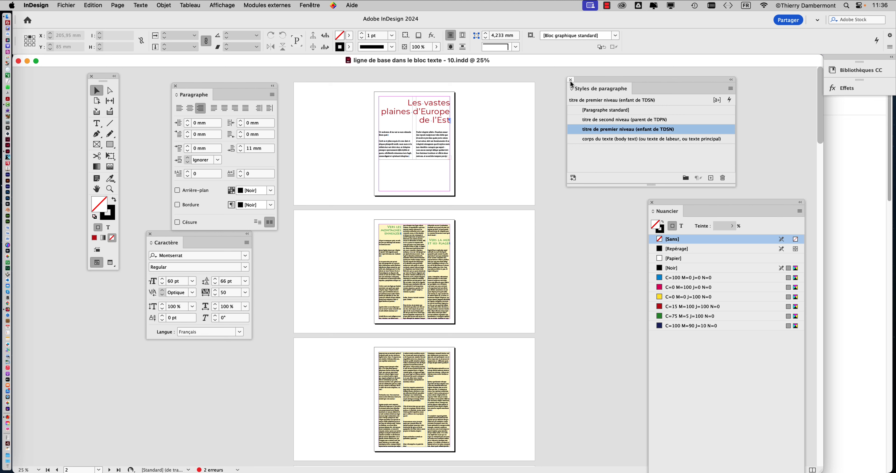
pyautogui.moveTo(579, 80); pyautogui.dragTo(624, 83)
# Put the text cursor in the intro text on page 1 and widen the paragraph styles panel to show full style names.
pyautogui.press('super+plus')
pyautogui.press('super+plus')
pyautogui.scroll(10, 504, 180)
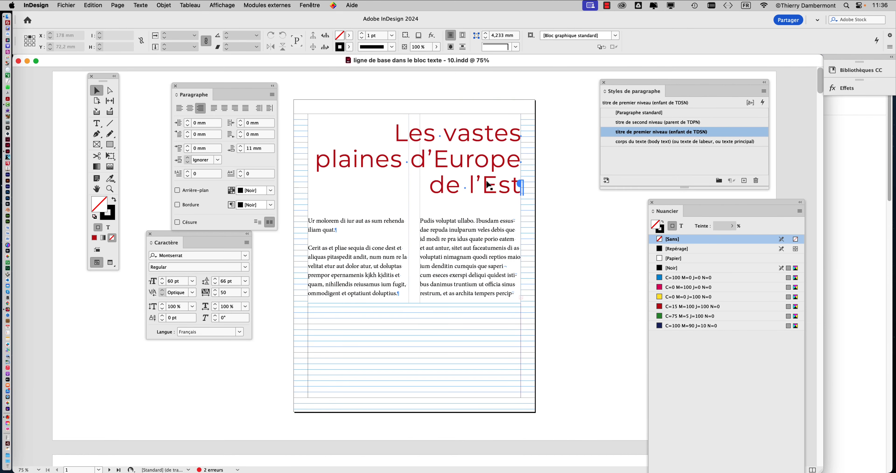
pyautogui.click(97, 125)
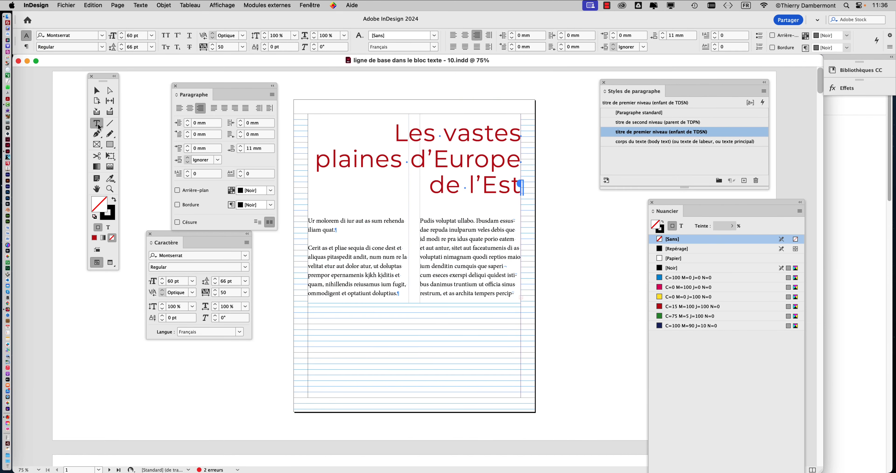
pyautogui.click(313, 225)
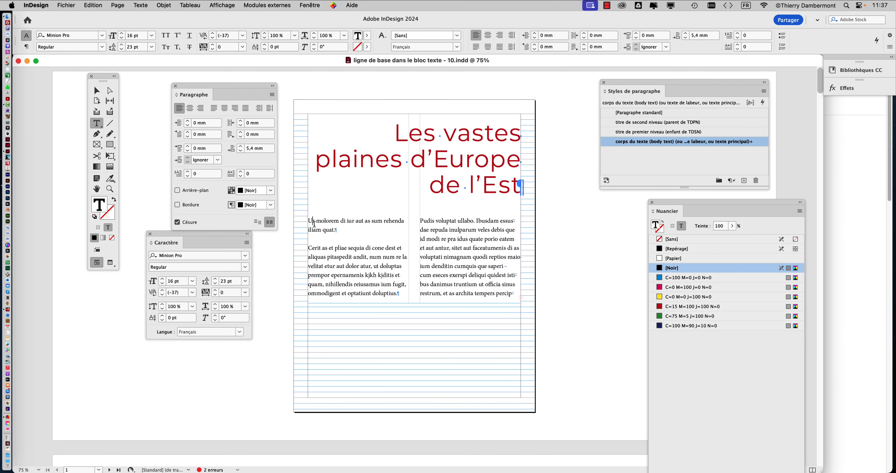
pyautogui.moveTo(766, 188); pyautogui.dragTo(823, 188)
pyautogui.click(339, 223)
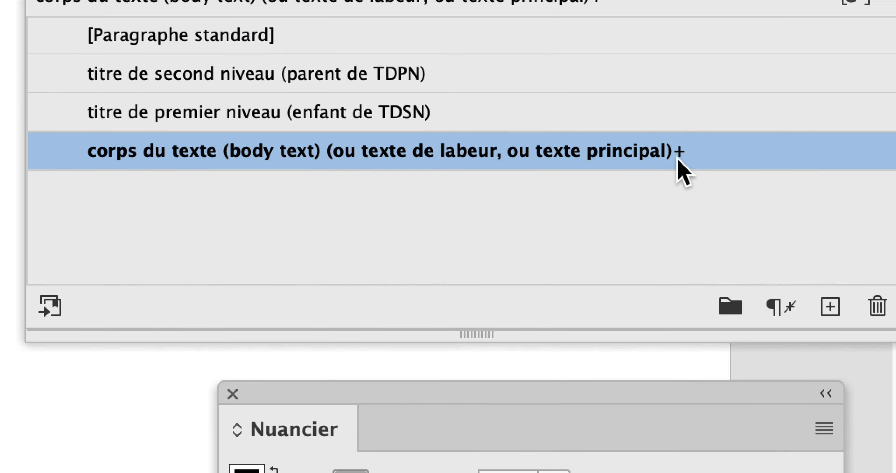
pyautogui.moveTo(677, 161)
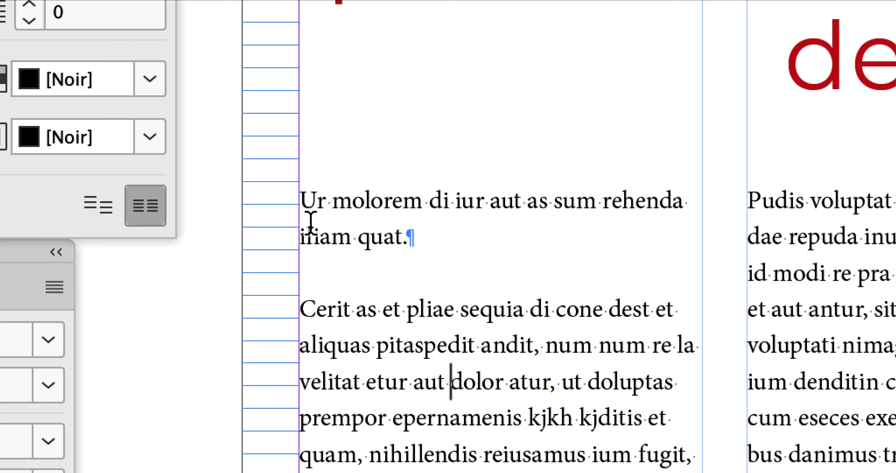
# Select all the two-column text under the red title and begin a new paragraph style from it.
pyautogui.click(309, 221)
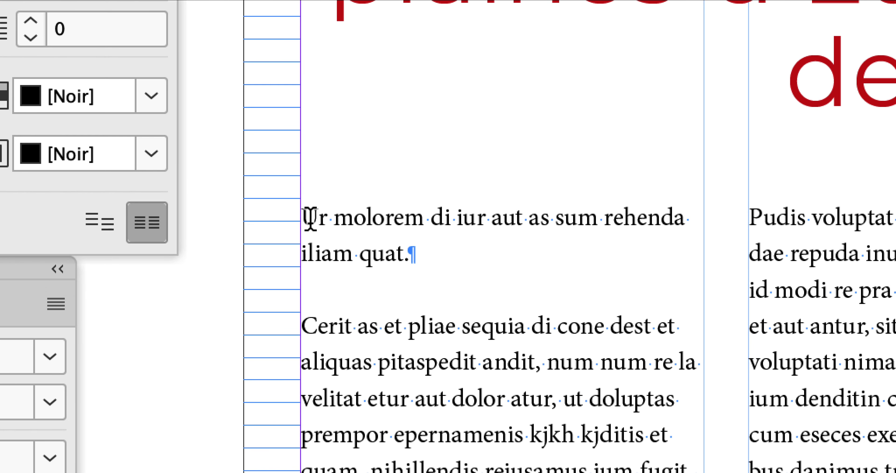
pyautogui.press('Escape')
pyautogui.press('super+a')
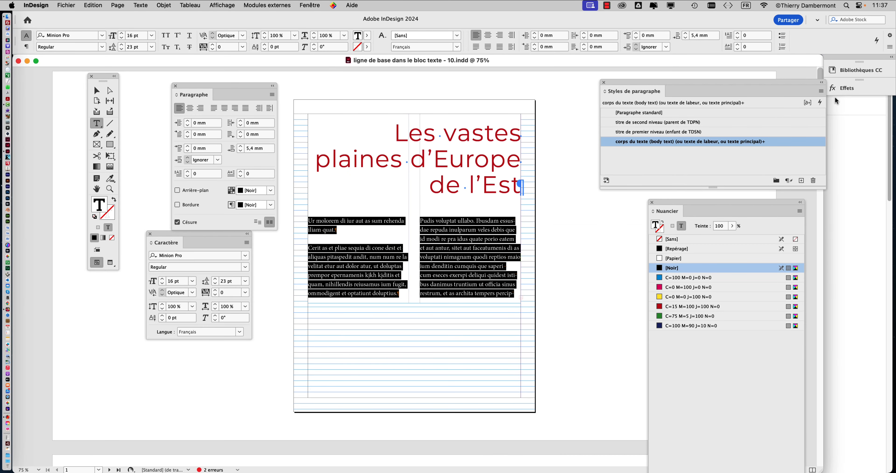
pyautogui.moveTo(782, 81); pyautogui.dragTo(711, 79)
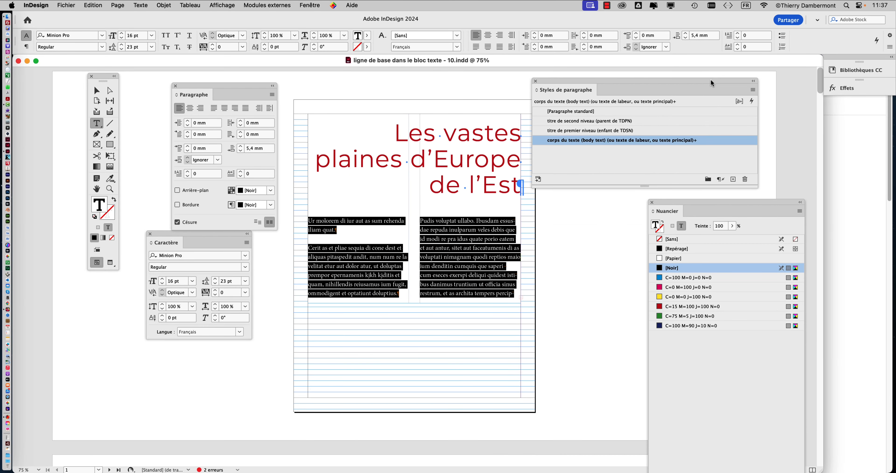
pyautogui.click(753, 90)
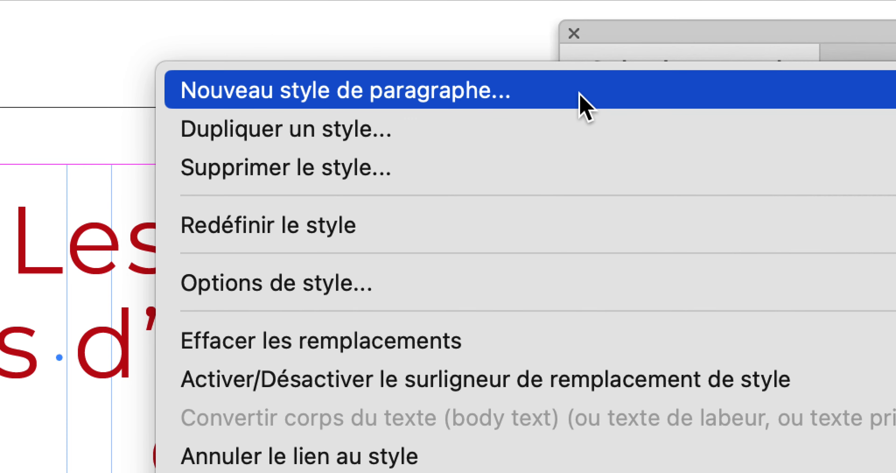
pyautogui.click(588, 104)
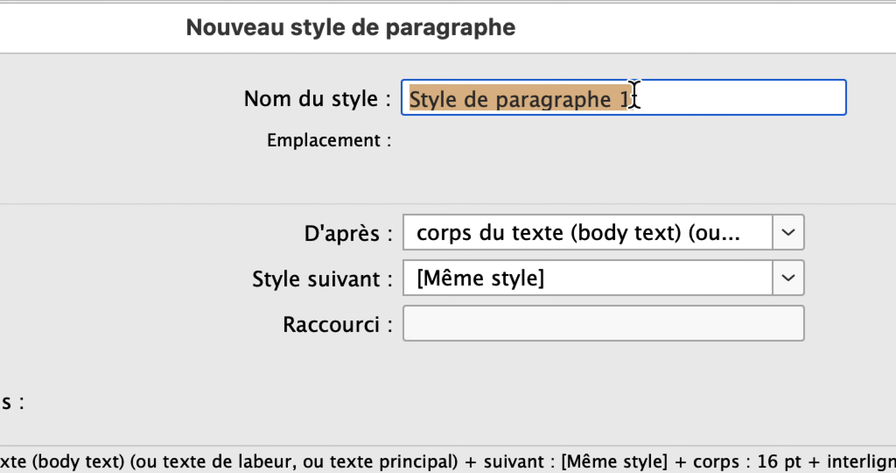
# Name the new paragraph style texte chapeau (chapô) "abstract".
pyautogui.write('texte cha')
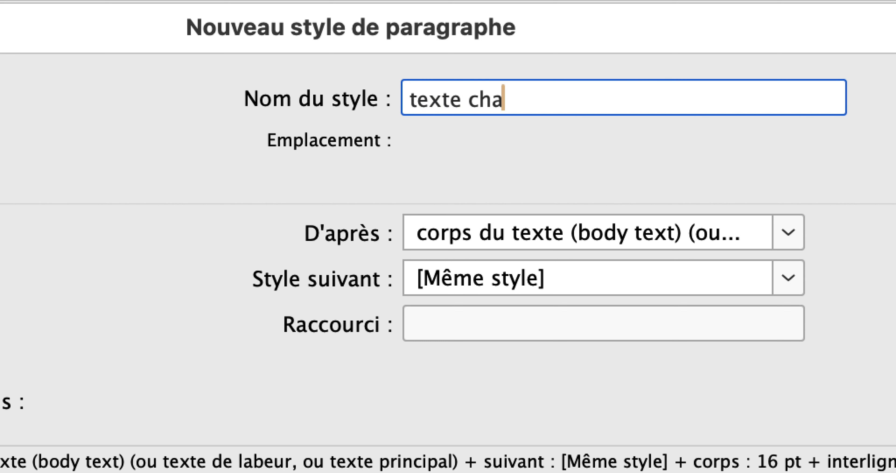
pyautogui.write('pea')
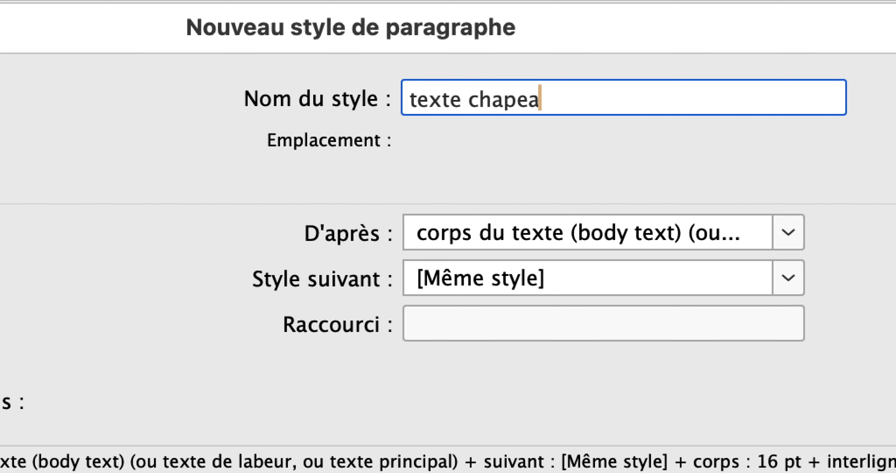
pyautogui.write('u (chap')
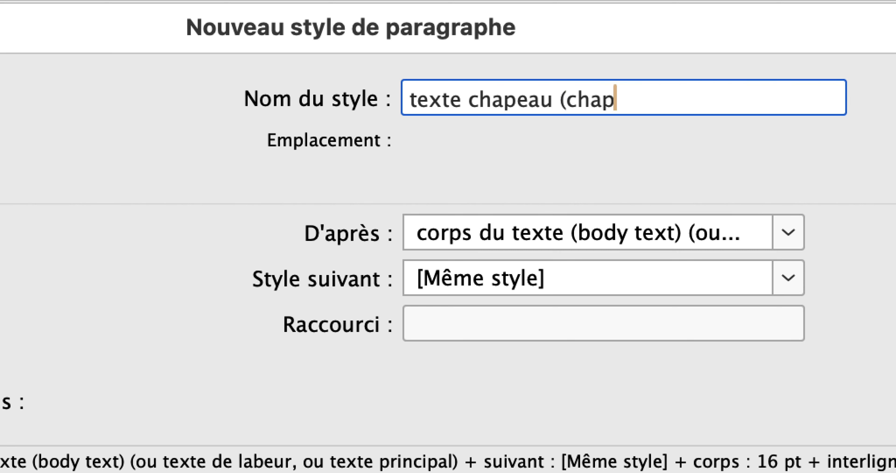
pyautogui.write('ô')
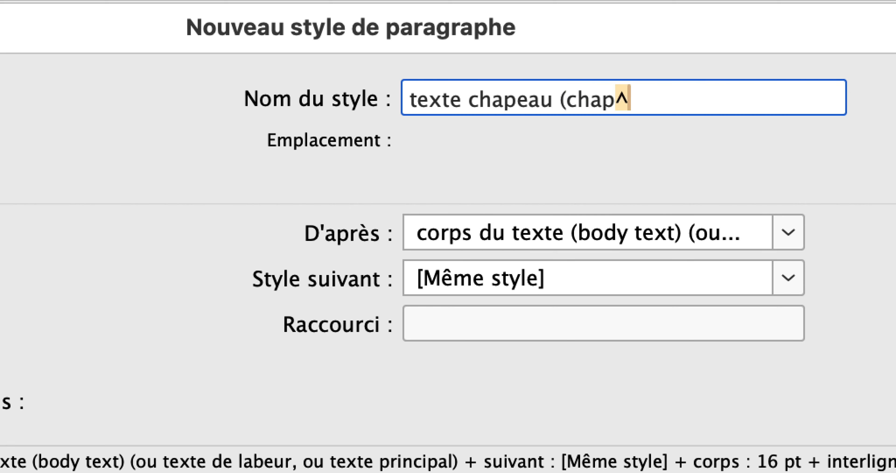
pyautogui.write(')')
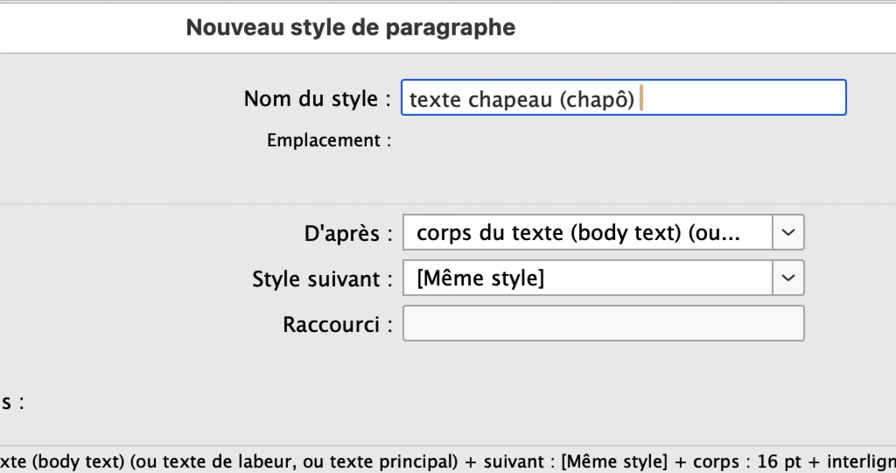
pyautogui.write(' abstract')
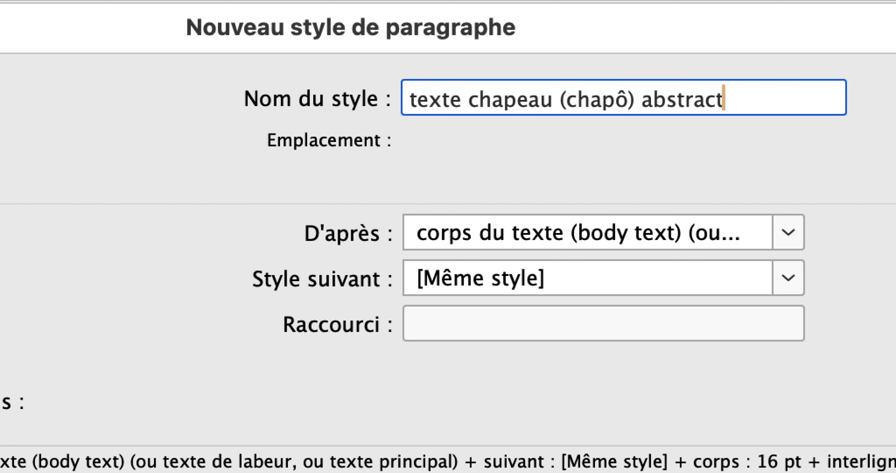
pyautogui.write('"')
pyautogui.click(644, 105)
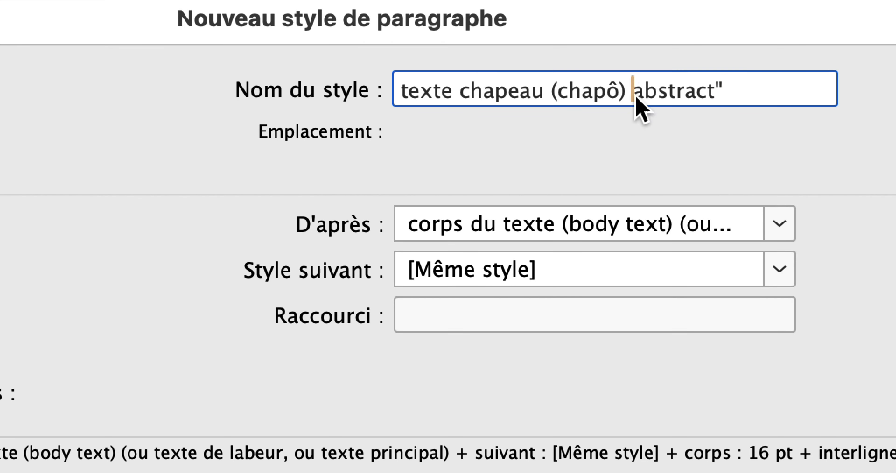
pyautogui.write('"')
pyautogui.click(731, 97)
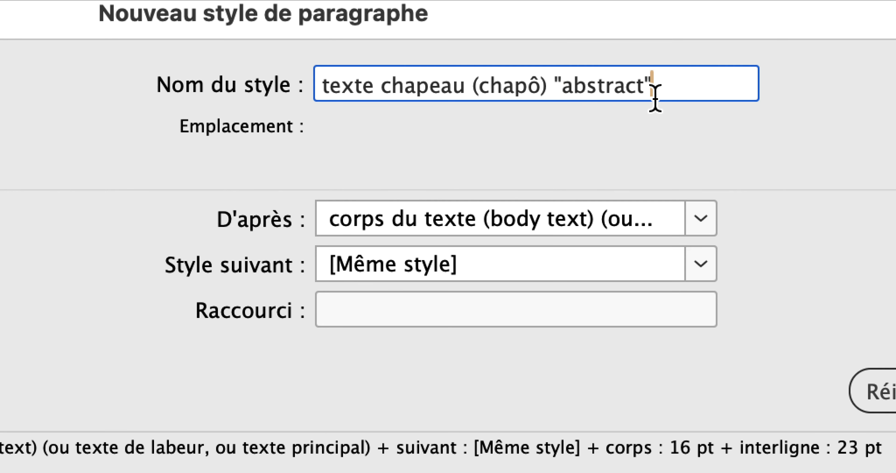
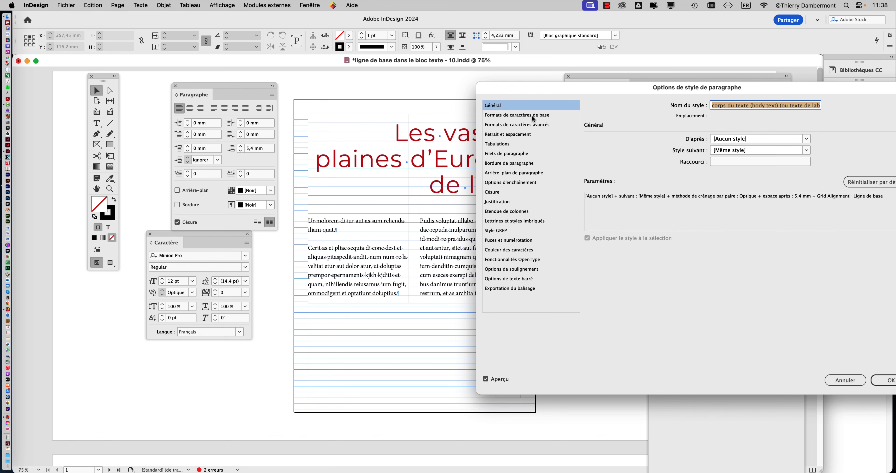
# In the body text style's basic character formats, try Monaco and Myriad Pro as the font family.
pyautogui.click(531, 115)
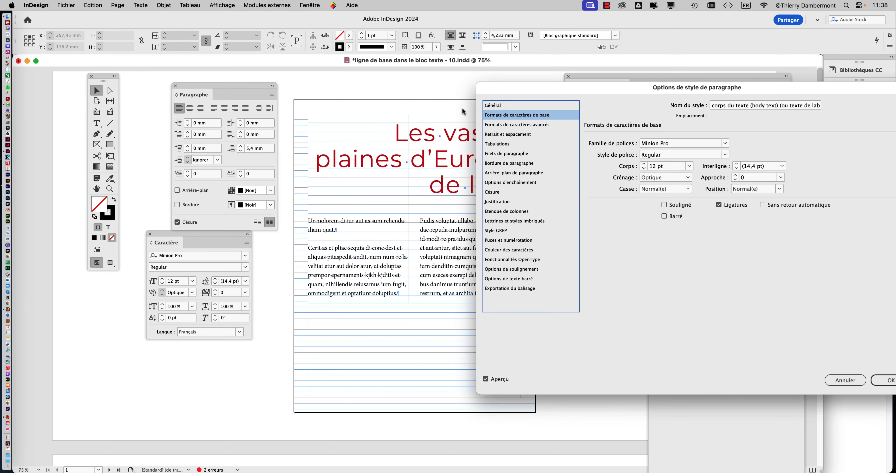
pyautogui.moveTo(628, 91); pyautogui.dragTo(629, 72)
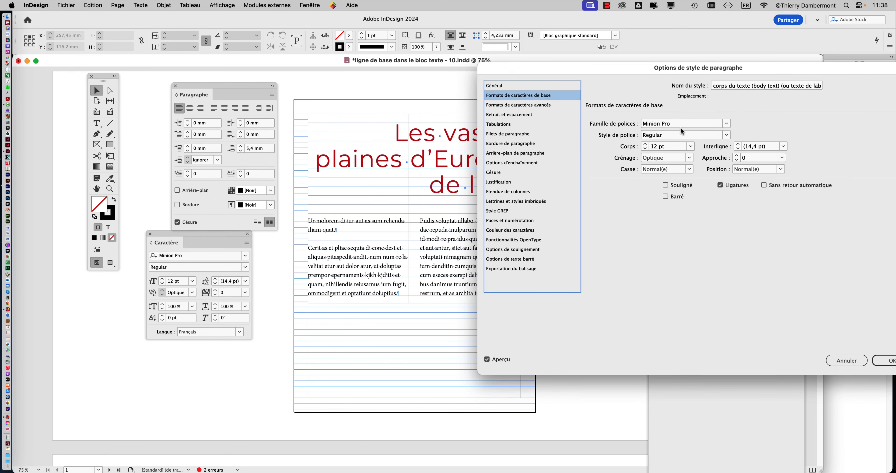
pyautogui.click(721, 123)
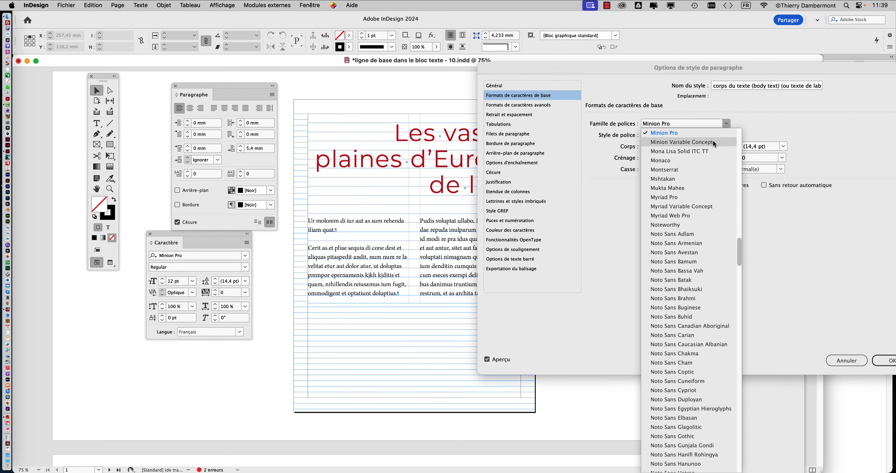
pyautogui.click(671, 161)
pyautogui.click(726, 123)
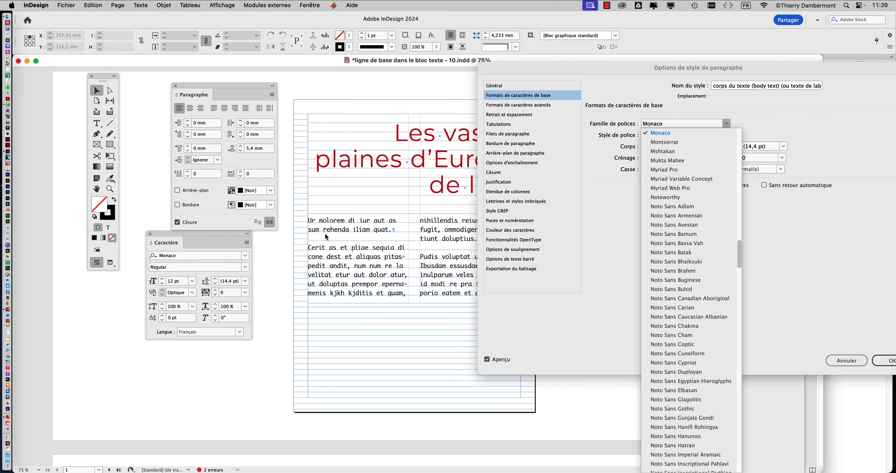
pyautogui.click(690, 169)
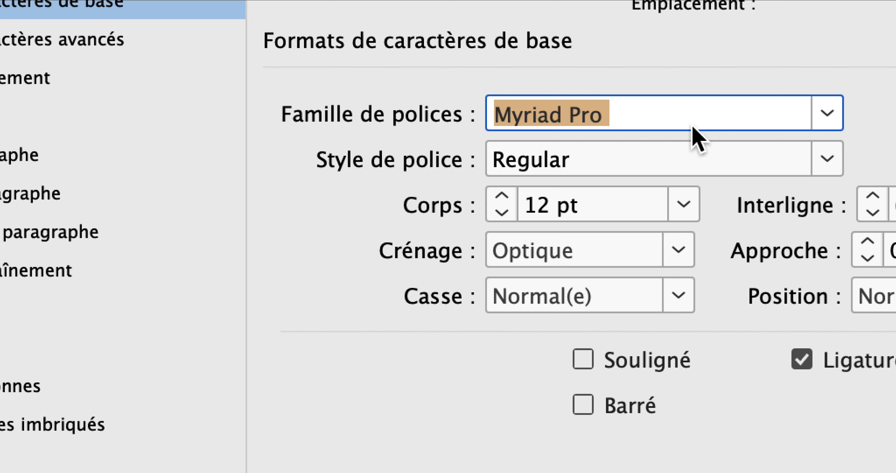
# Set the body text style's font family to Garamond Premier Pro and apply the style options.
pyautogui.write('Garamon')
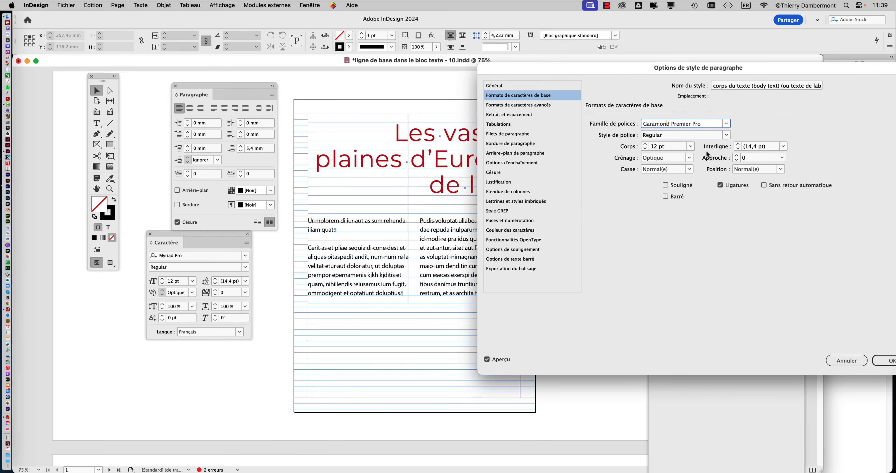
pyautogui.press('Tab')
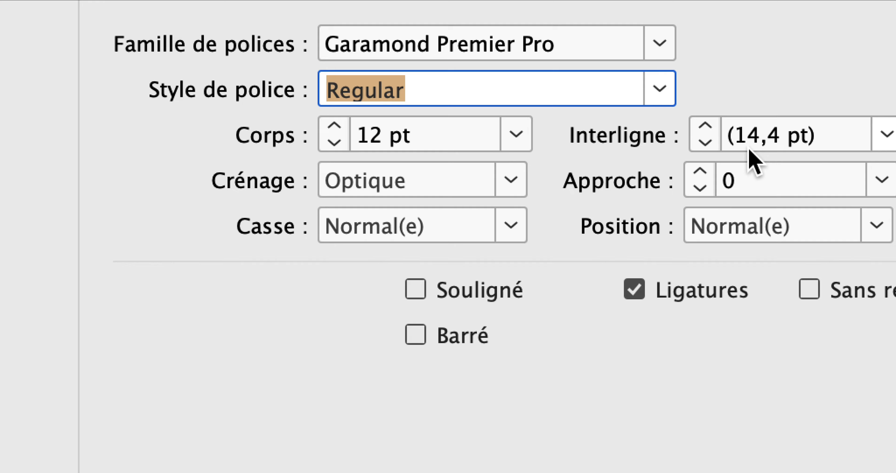
pyautogui.click(562, 54)
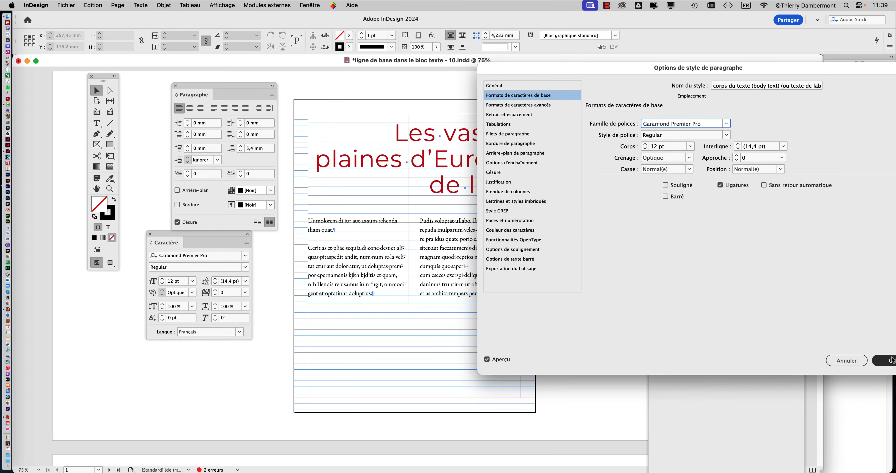
pyautogui.click(891, 360)
# Examine the body text on page 2 and the intro text on page 1 at 400% for the font change.
pyautogui.scroll(-9, 420, 272)
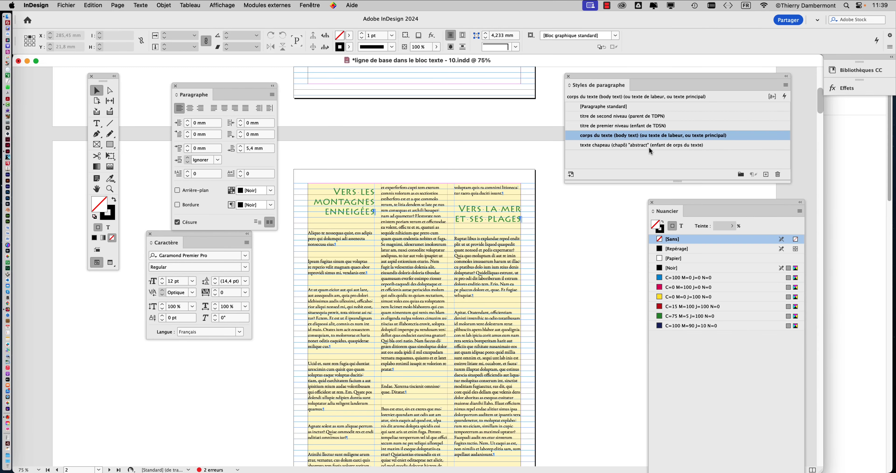
pyautogui.scroll(10, 454, 180)
pyautogui.press('super+equal')
pyautogui.press('super+equal')
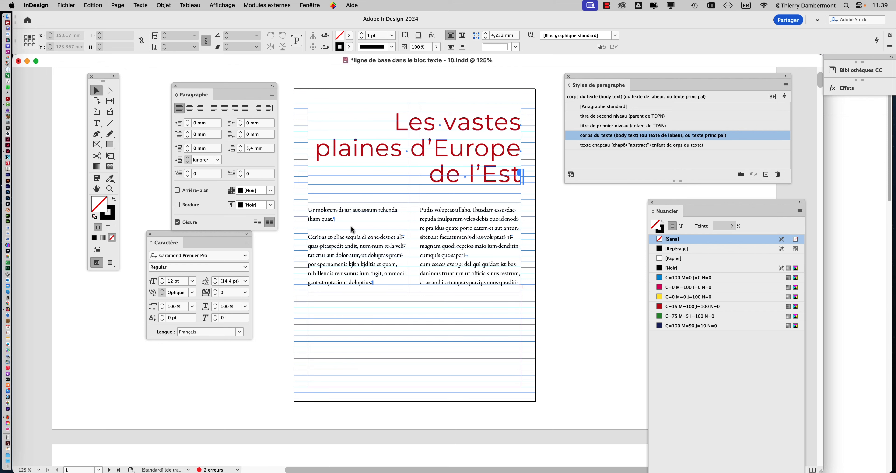
pyautogui.click(565, 217)
pyautogui.click(96, 188)
pyautogui.press('super+equal')
pyautogui.press('super+equal')
pyautogui.press('super+equal')
pyautogui.press('super+equal')
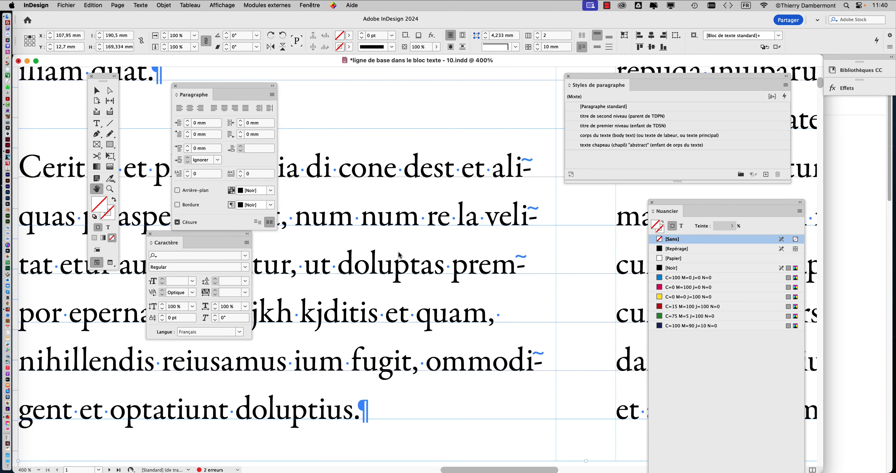
# Deselect the page 1 text frame and correct "orps" to "corps" in the name of the texte chapeau (chapô) "abstract" paragraph style.
pyautogui.click(100, 91)
pyautogui.press('super+minus')
pyautogui.press('super+minus')
pyautogui.press('super+minus')
pyautogui.press('super+minus')
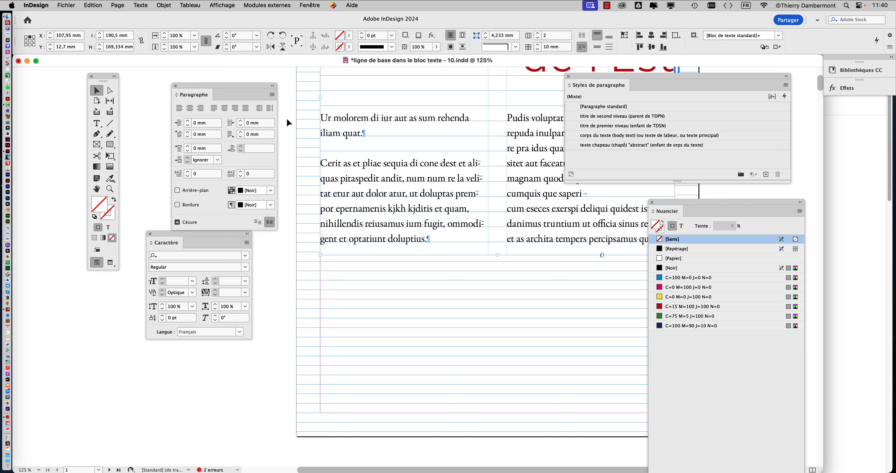
pyautogui.click(287, 121)
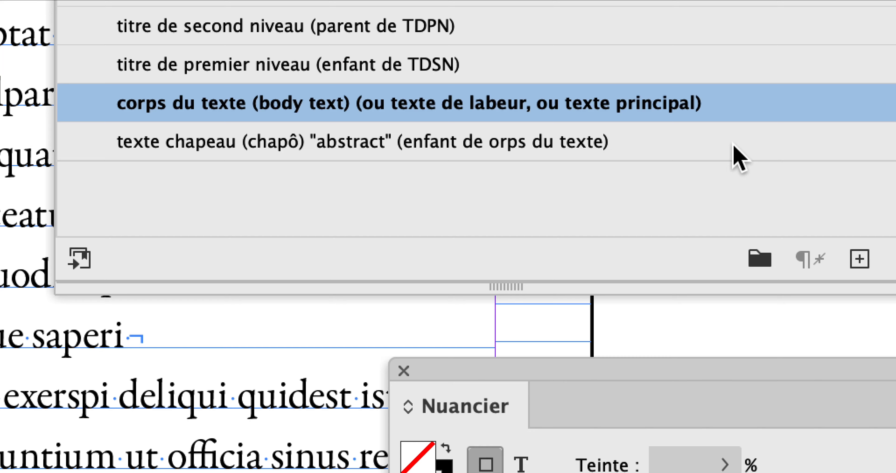
pyautogui.doubleClick(735, 146)
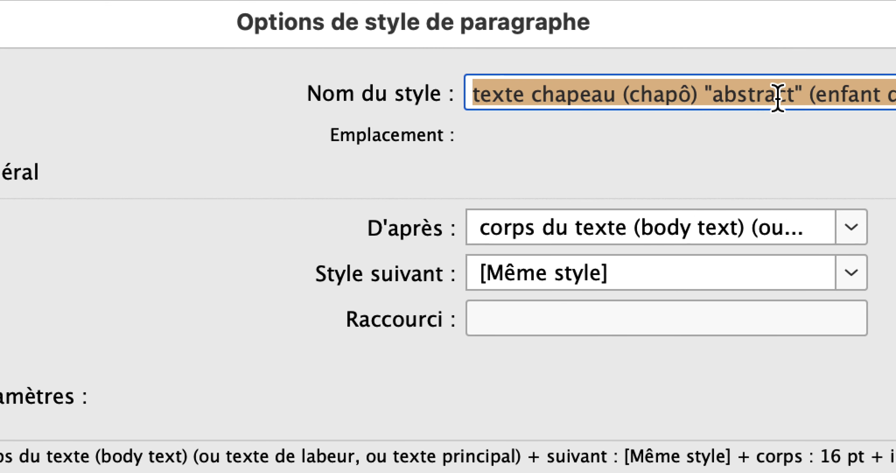
pyautogui.click(673, 93)
pyautogui.click(814, 93)
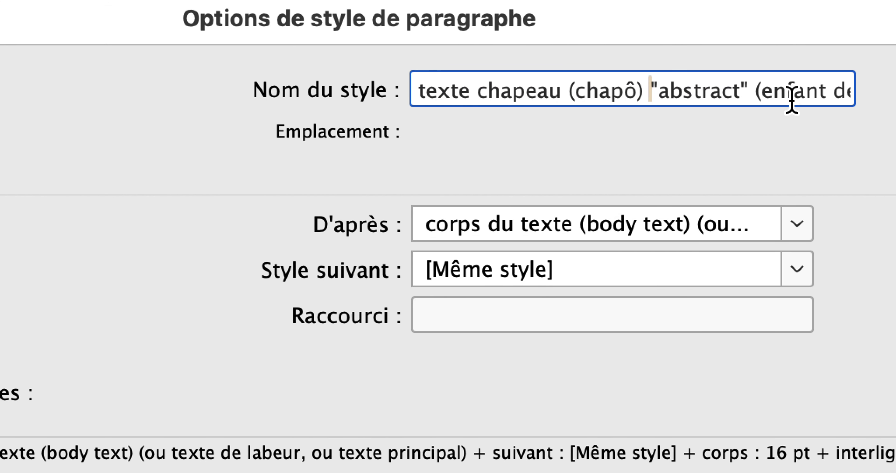
pyautogui.press('Right')
pyautogui.press('Right')
pyautogui.press('Right')
pyautogui.press('Right')
pyautogui.press('Right')
pyautogui.press('Right')
pyautogui.press('Right')
pyautogui.press('Right')
pyautogui.press('Right')
pyautogui.press('Right')
pyautogui.press('Right')
pyautogui.press('Right')
pyautogui.press('Right')
pyautogui.press('Right')
pyautogui.press('Right')
pyautogui.press('Right')
pyautogui.press('Right')
pyautogui.press('Right')
pyautogui.press('Right')
pyautogui.press('Right')
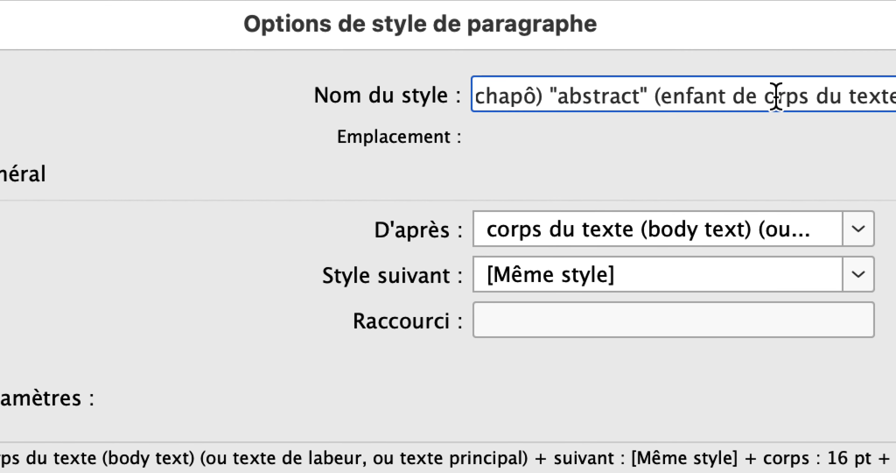
pyautogui.click(771, 97)
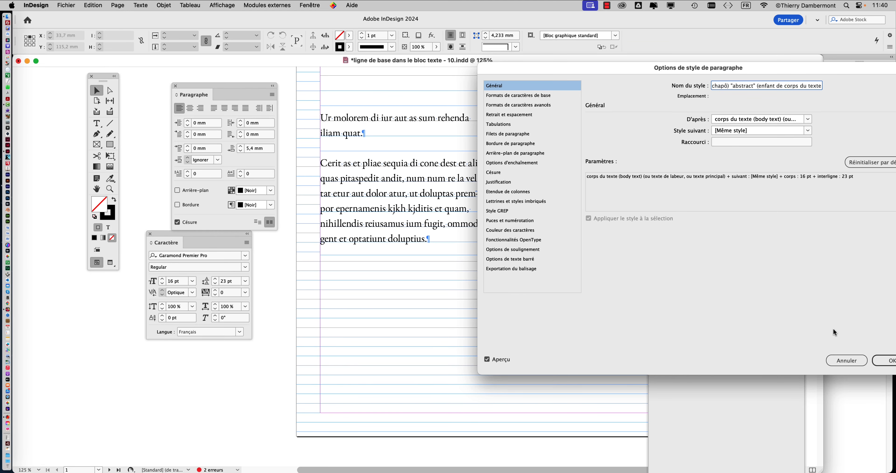
pyautogui.click(883, 362)
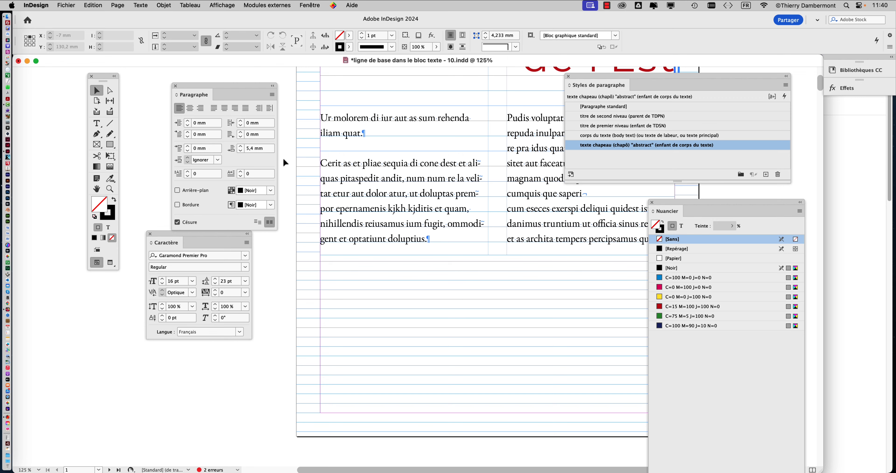
# Show the Pages panel, shrink it to a single column of page thumbnails and place it clear of page 1.
pyautogui.press('super+minus')
pyautogui.press('super+minus')
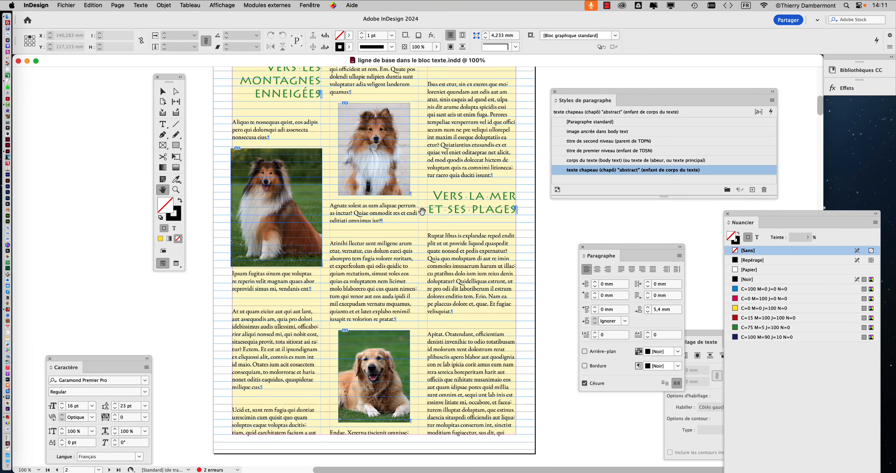
pyautogui.press('super+minus')
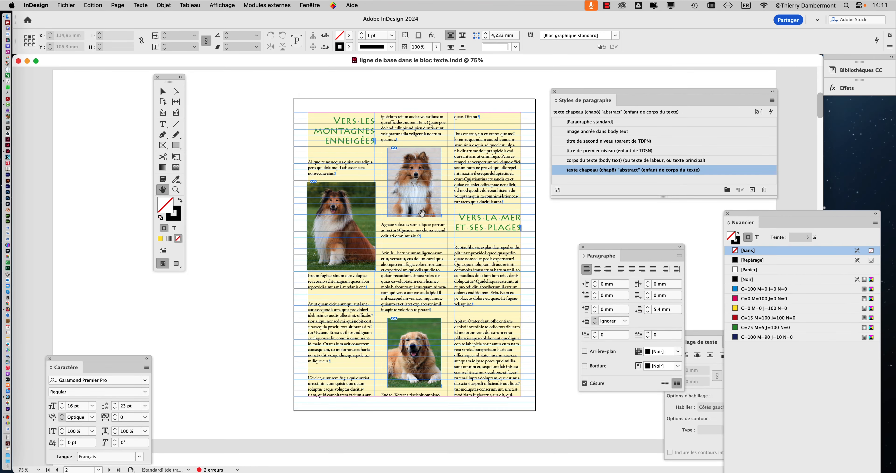
pyautogui.scroll(10, 422, 213)
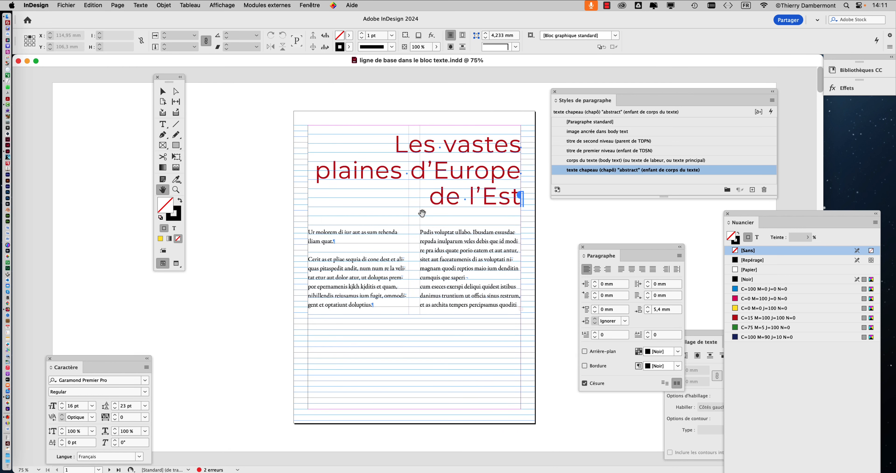
pyautogui.click(310, 4)
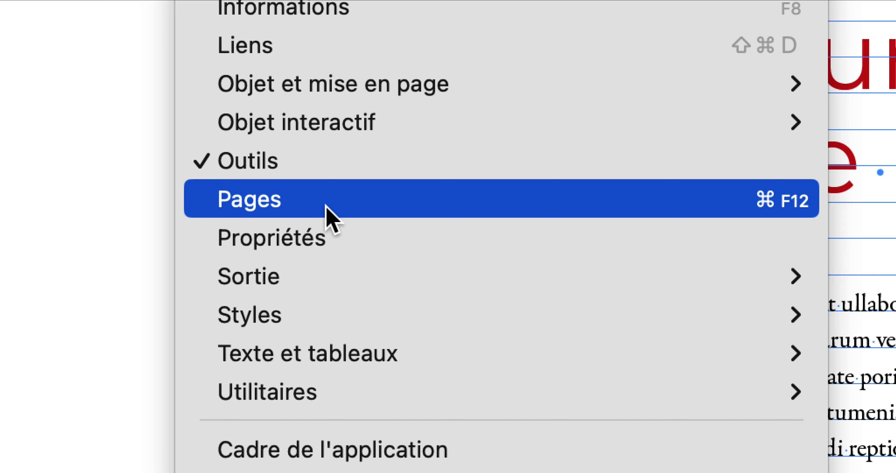
pyautogui.click(326, 206)
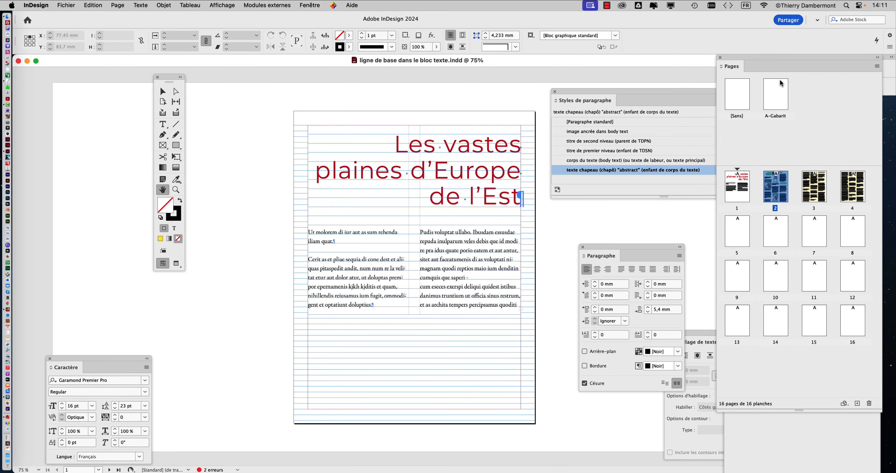
pyautogui.moveTo(753, 55); pyautogui.dragTo(308, 56)
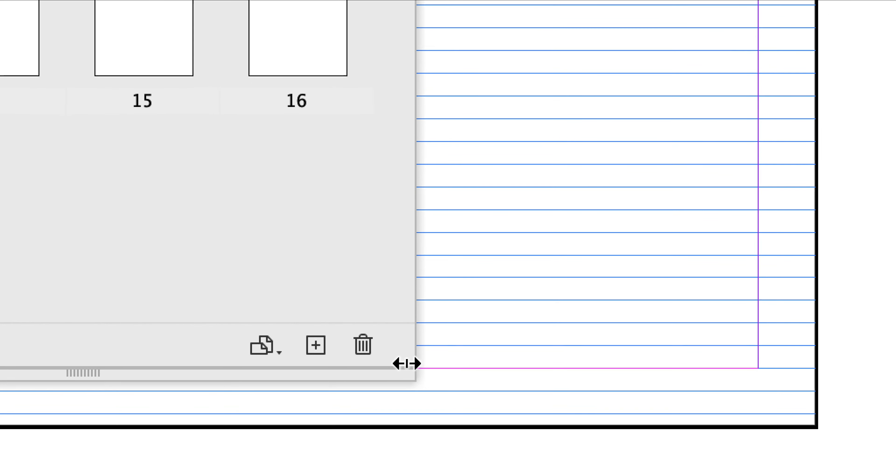
pyautogui.moveTo(401, 412); pyautogui.dragTo(26, 351)
pyautogui.moveTo(331, 353); pyautogui.dragTo(313, 353)
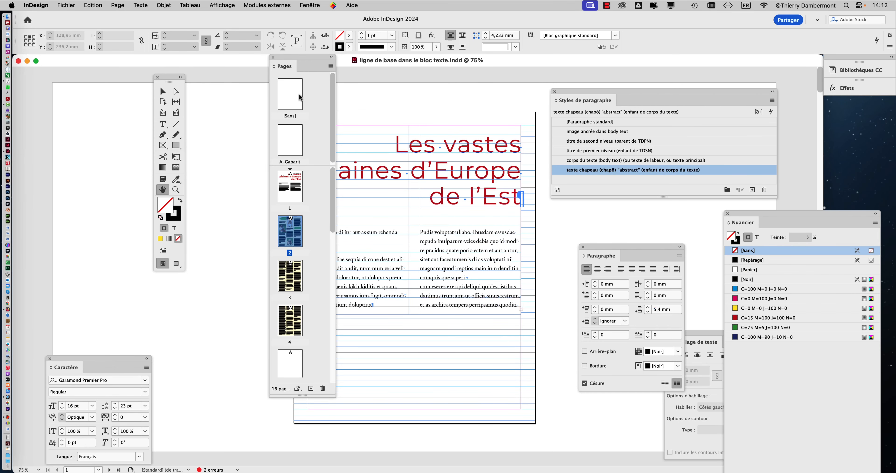
pyautogui.moveTo(292, 60); pyautogui.dragTo(687, 36)
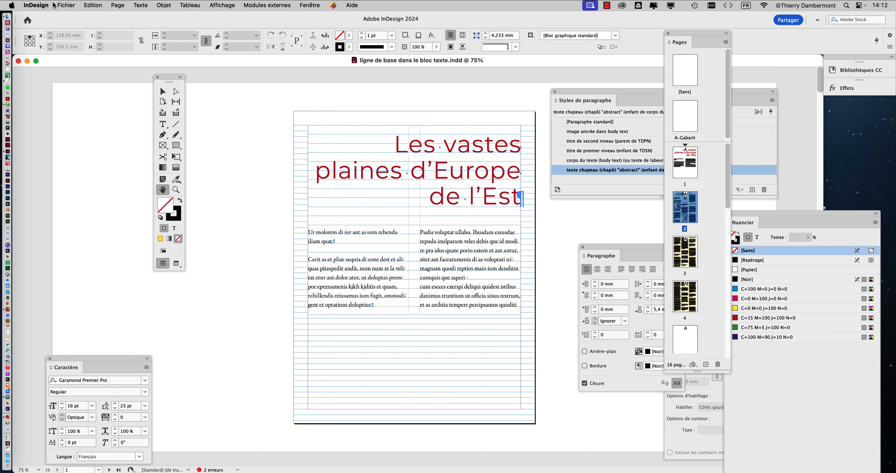
# Review the number of pages and the facing-pages option in the document setup, and cancel the dialog.
pyautogui.click(65, 4)
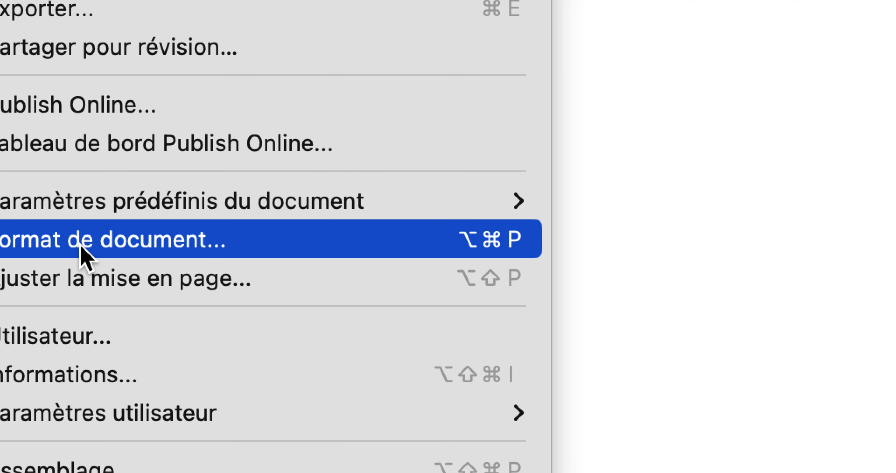
pyautogui.click(69, 243)
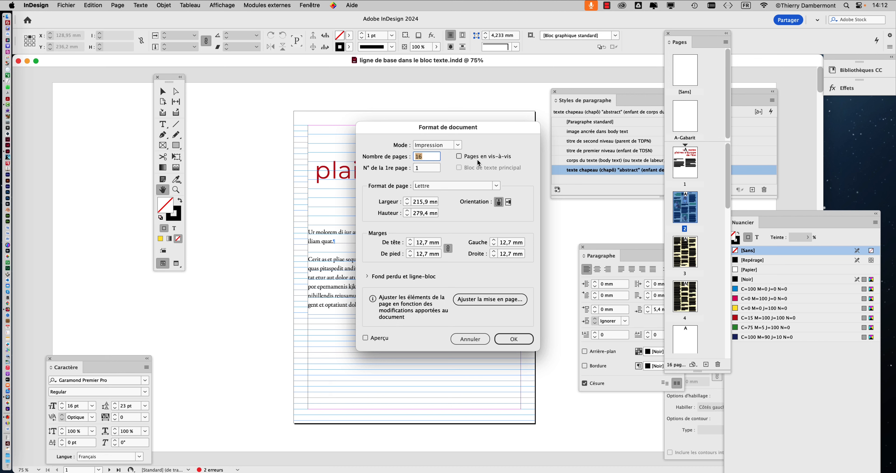
pyautogui.click(473, 339)
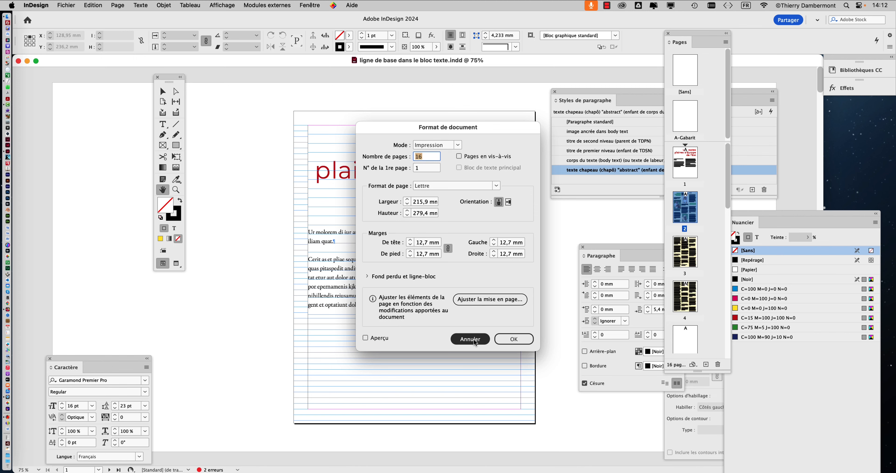
# Move the tools beside page 1 and put the text cursor in the title "Les vastes plaines d'Europe de l'Est" to check its paragraph style.
pyautogui.press('super+minus')
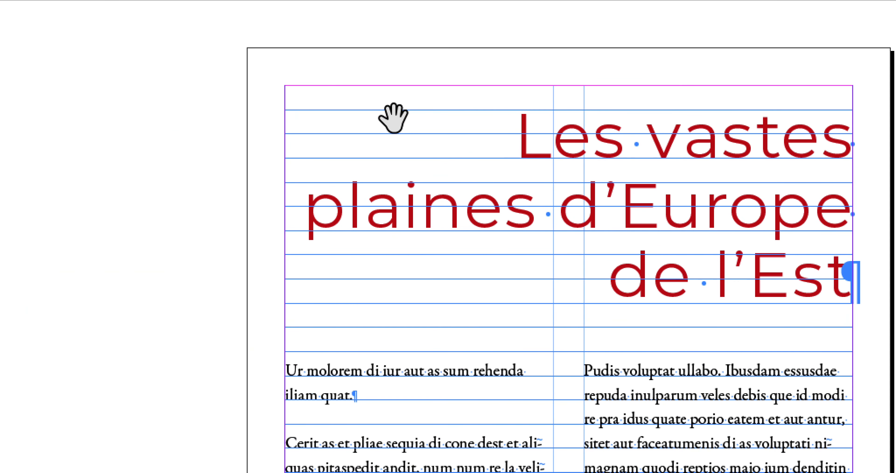
pyautogui.press('v')
pyautogui.moveTo(166, 79); pyautogui.dragTo(275, 106)
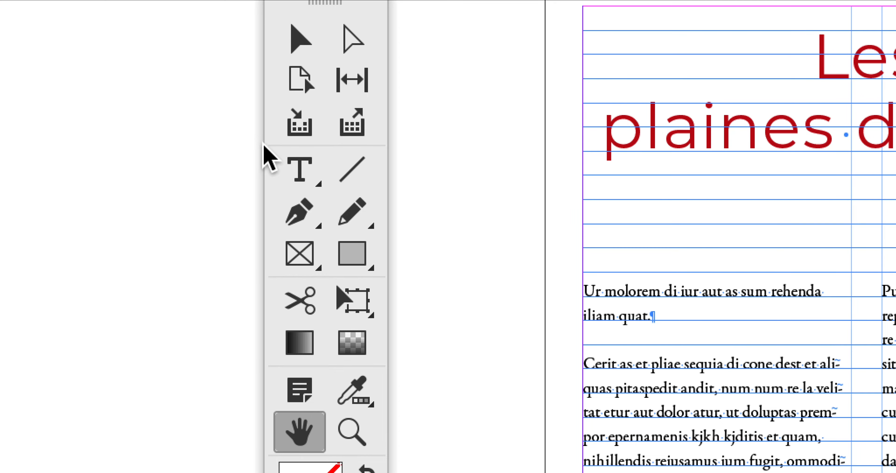
pyautogui.click(274, 156)
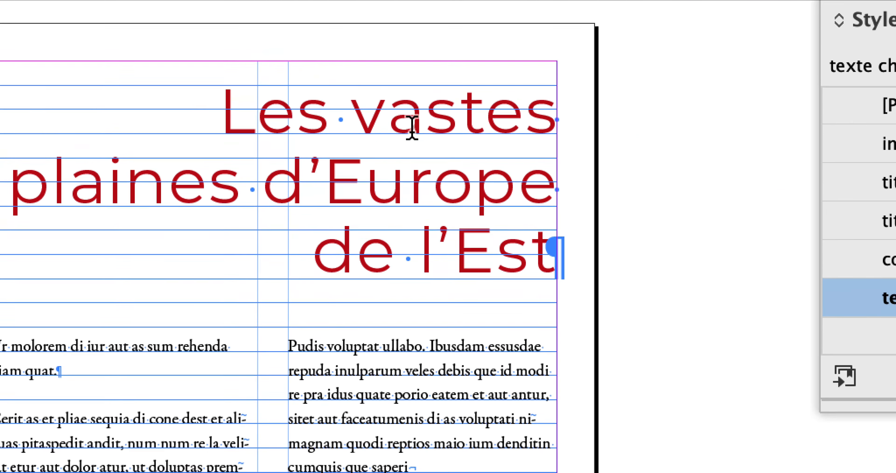
pyautogui.click(411, 127)
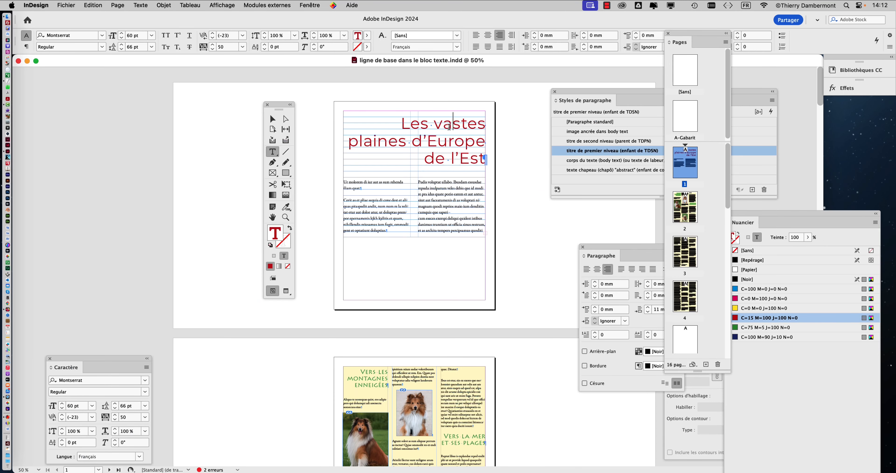
# Show the Layers panel beside the page, examine the document's layers and close the panel.
pyautogui.click(310, 5)
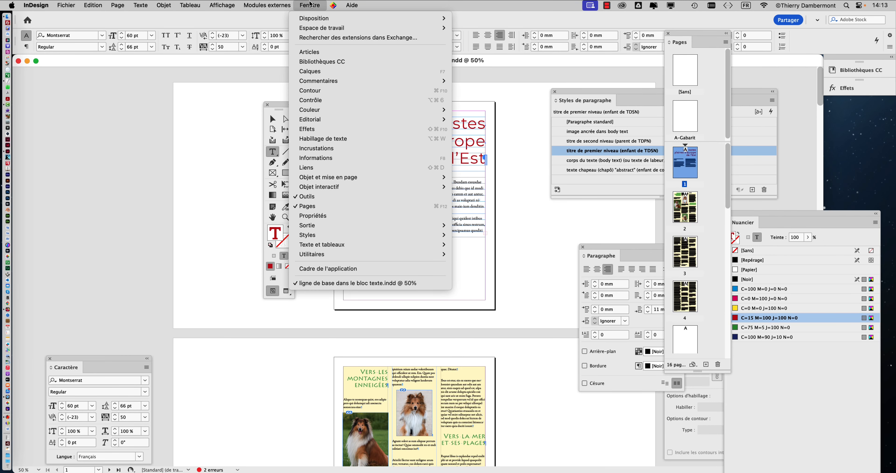
pyautogui.click(321, 72)
pyautogui.moveTo(250, 130); pyautogui.dragTo(154, 115)
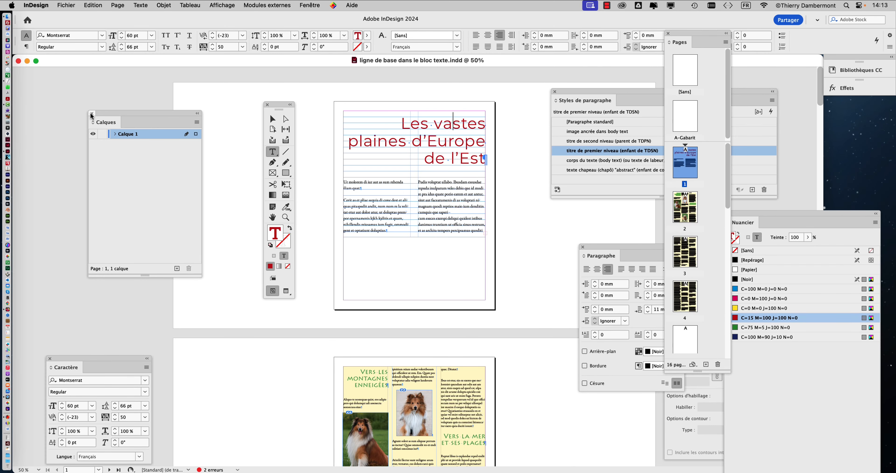
pyautogui.click(92, 113)
# Rearrange the floating Tools, Pages and Paragraph Styles panels so they sit around the page without overlapping each other.
pyautogui.moveTo(281, 108); pyautogui.dragTo(305, 96)
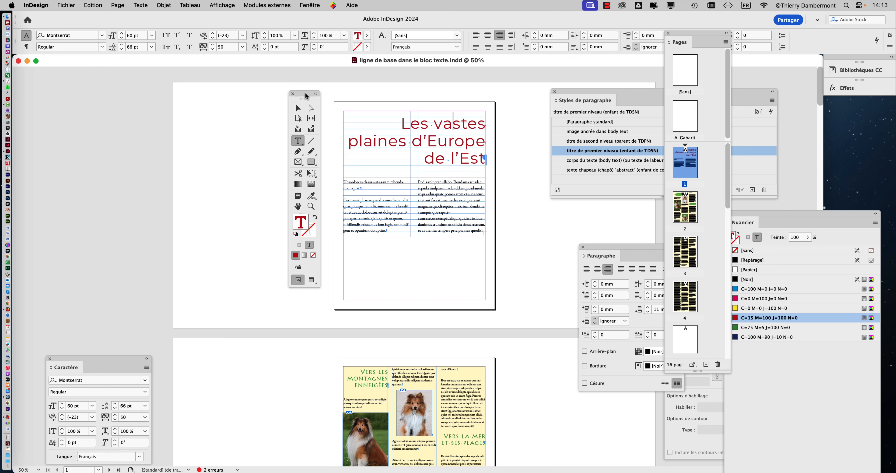
pyautogui.moveTo(306, 96); pyautogui.dragTo(94, 87)
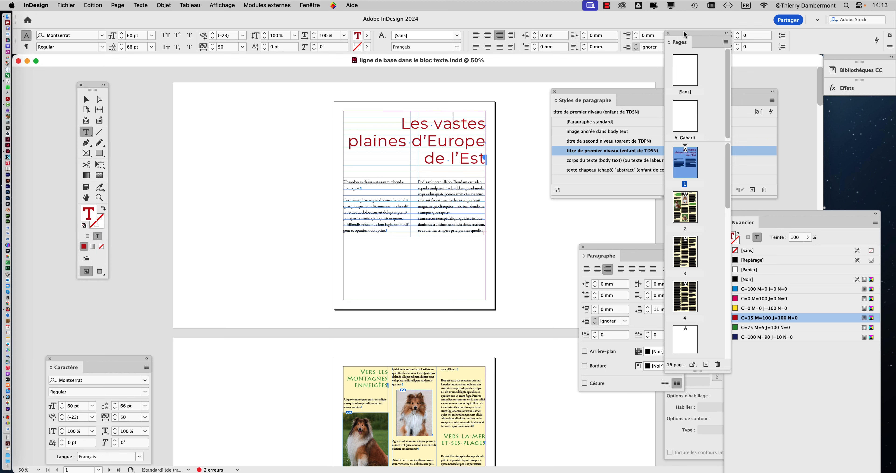
pyautogui.moveTo(684, 33); pyautogui.dragTo(789, 51)
pyautogui.moveTo(619, 89); pyautogui.dragTo(574, 74)
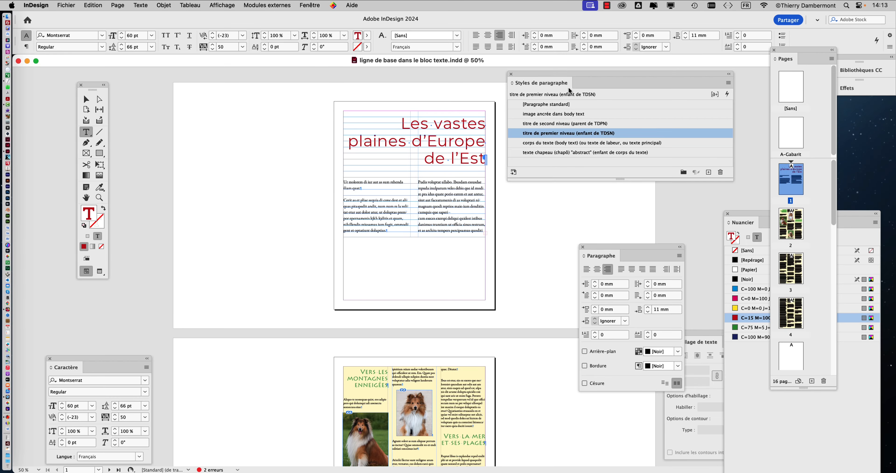
pyautogui.moveTo(546, 76); pyautogui.dragTo(579, 76)
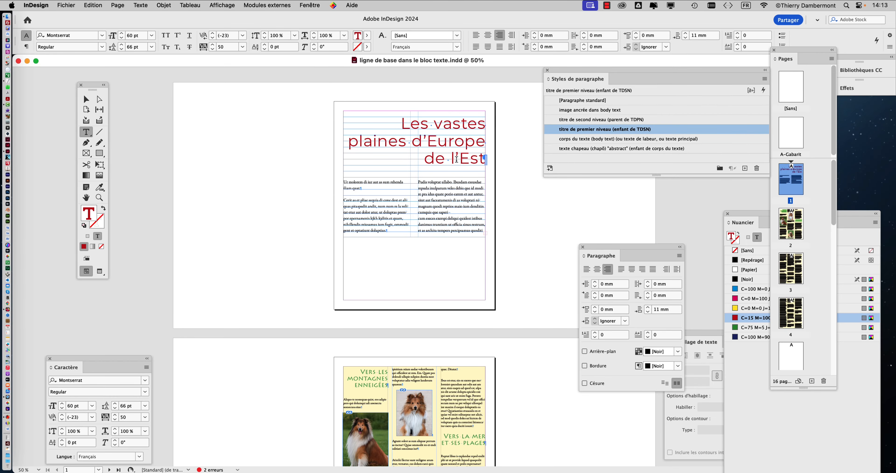
# Put the text cursor in the page 2 heading "Vers les montagnes enneigées" to check its paragraph style, and deselect everything.
pyautogui.scroll(-5, 456, 159)
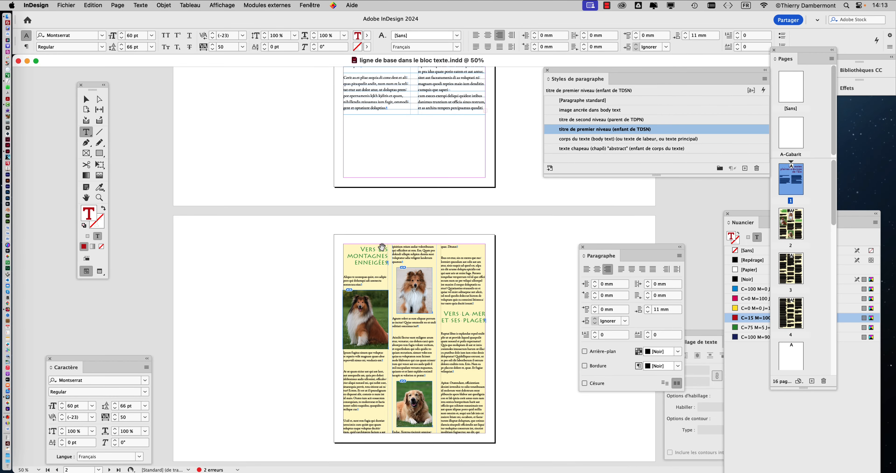
pyautogui.scroll(3, 382, 247)
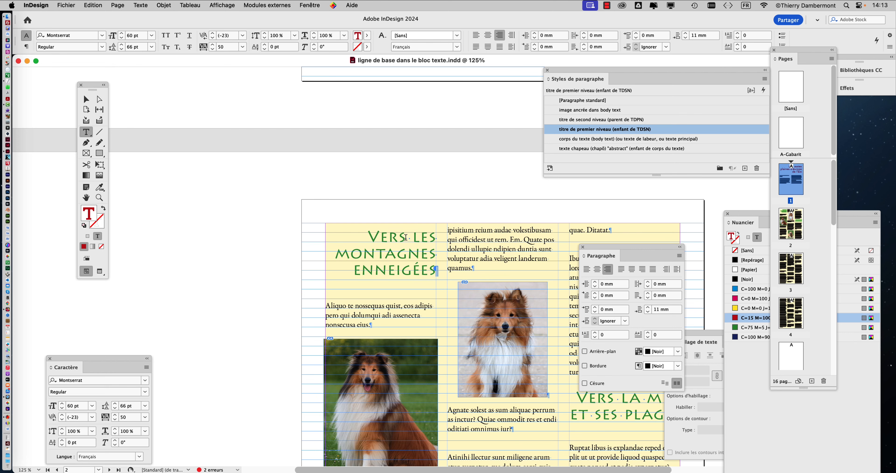
pyautogui.scroll(-3, 405, 237)
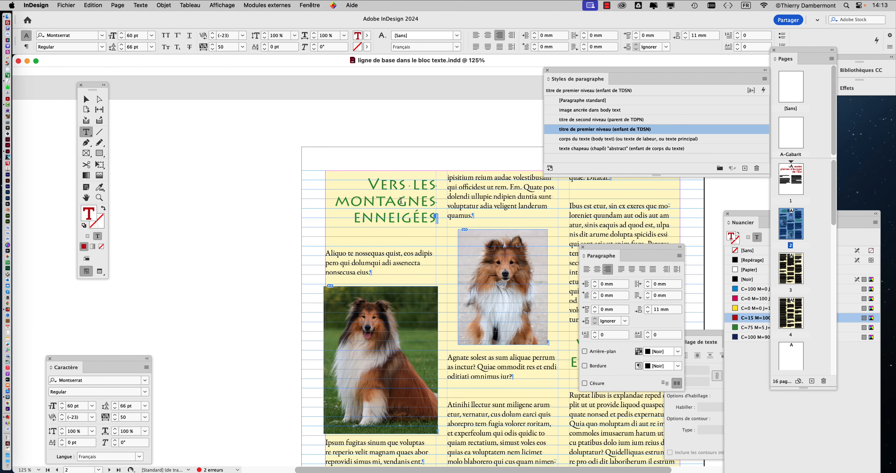
pyautogui.click(400, 201)
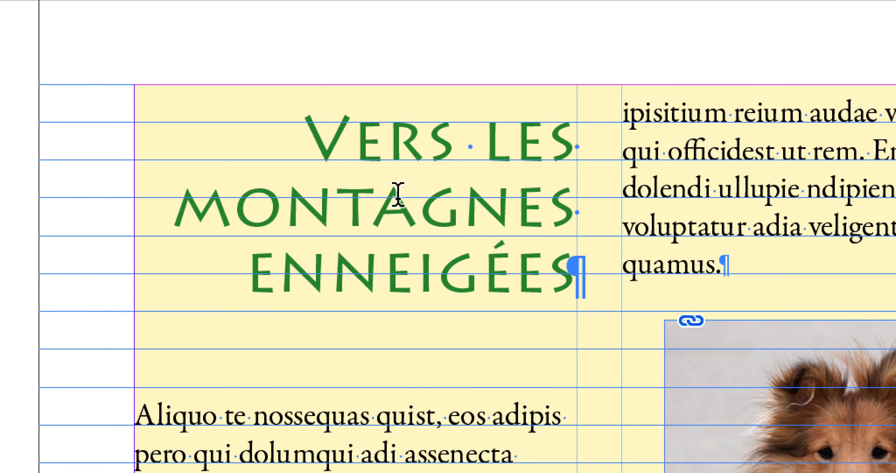
pyautogui.click(398, 193)
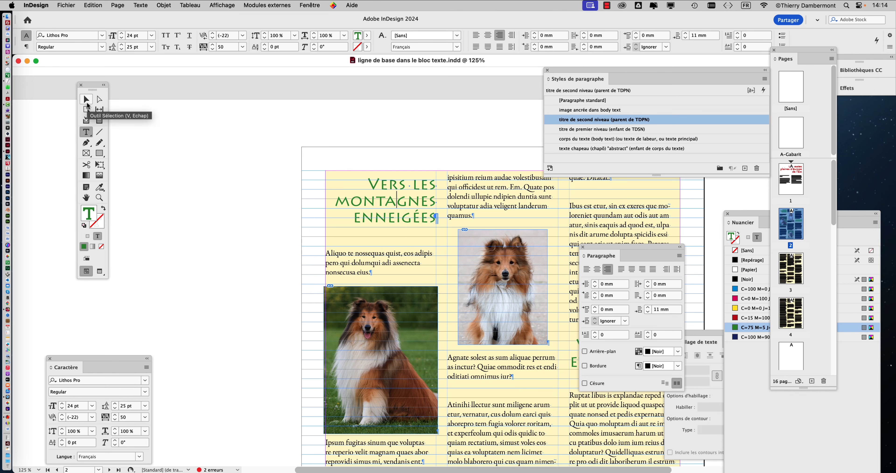
pyautogui.click(87, 104)
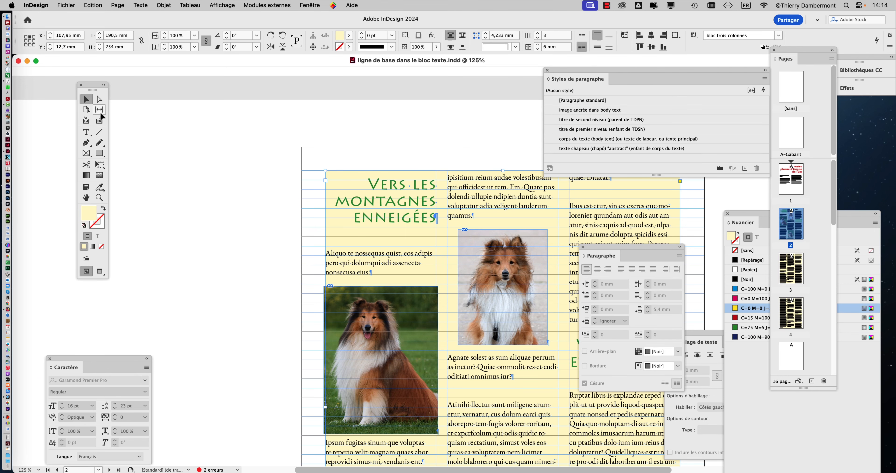
pyautogui.click(224, 156)
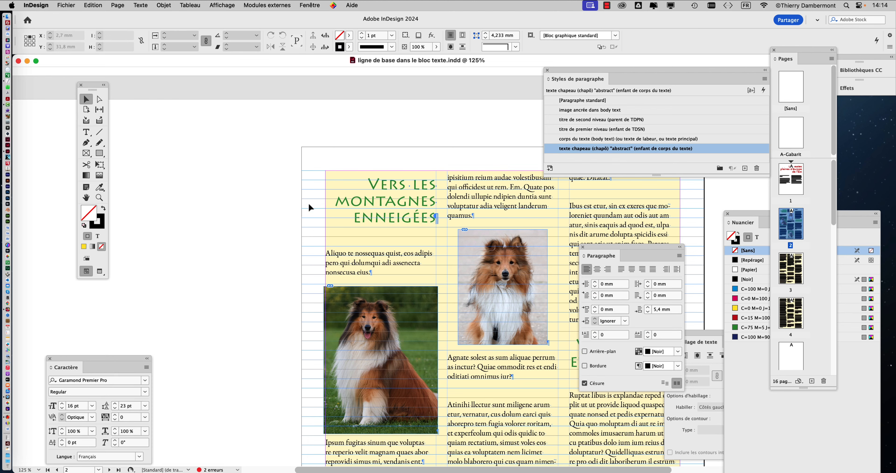
# Move the Paragraph Styles panel off page 2 and make "titre de second niveau (parent de TDPN)" the current paragraph style.
pyautogui.hscroll(5, 308, 209)
pyautogui.scroll(-3, 307, 209)
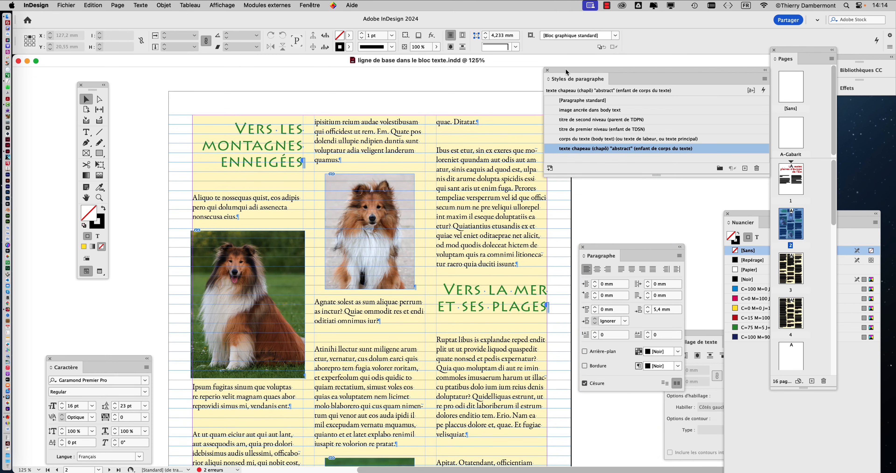
pyautogui.moveTo(567, 70); pyautogui.dragTo(598, 70)
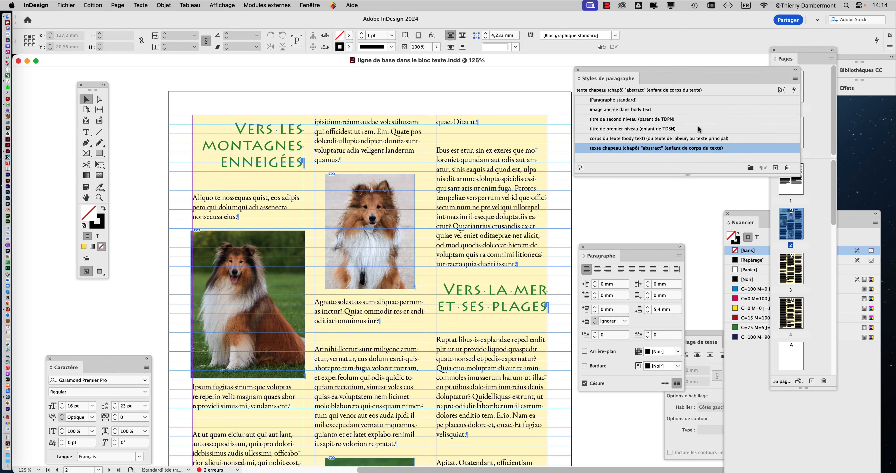
pyautogui.click(703, 119)
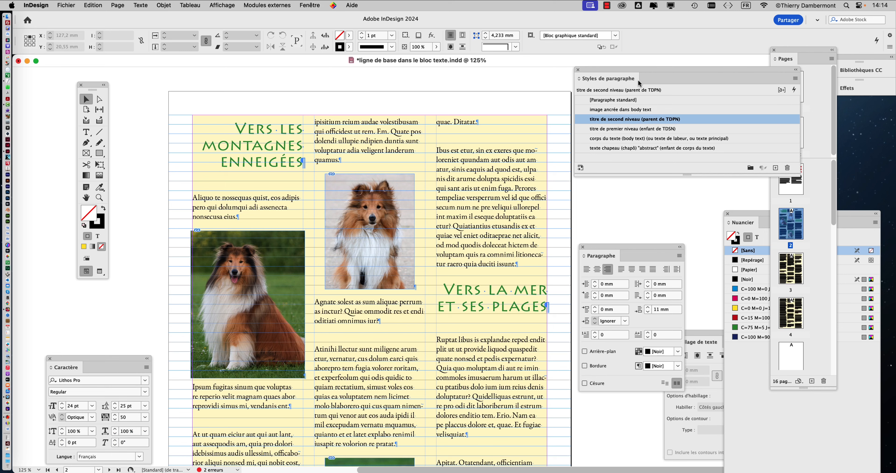
pyautogui.click(134, 4)
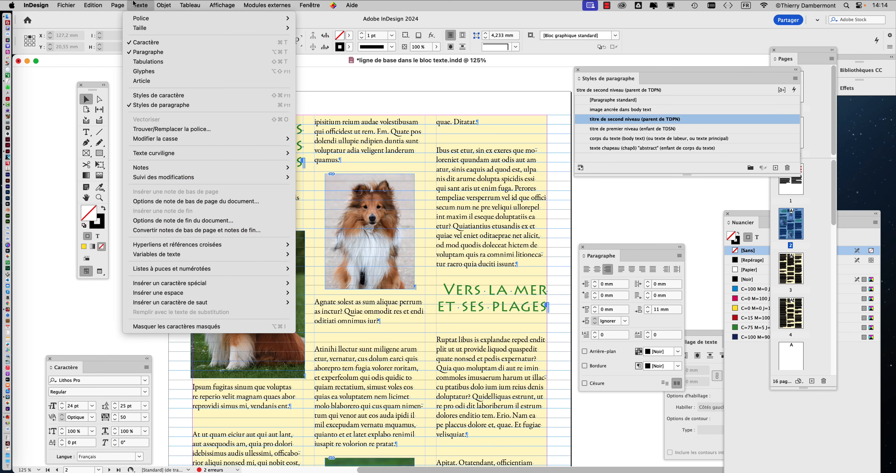
pyautogui.click(134, 4)
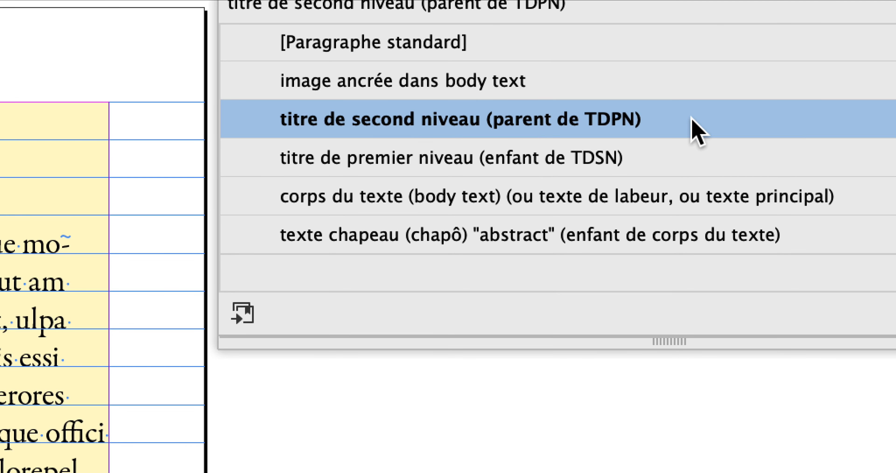
# Open the character colour settings of the style "titre de second niveau (parent de TDPN)" and place the dialog so the page heading stays visible.
pyautogui.doubleClick(698, 130)
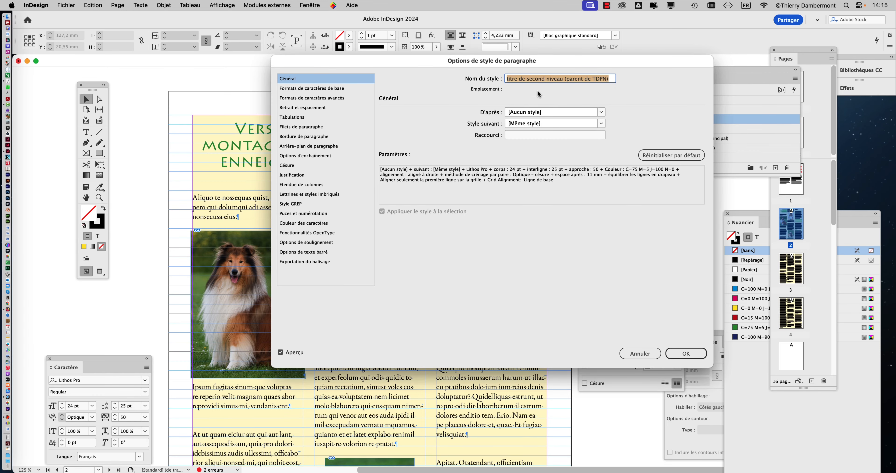
pyautogui.moveTo(493, 60); pyautogui.dragTo(678, 16)
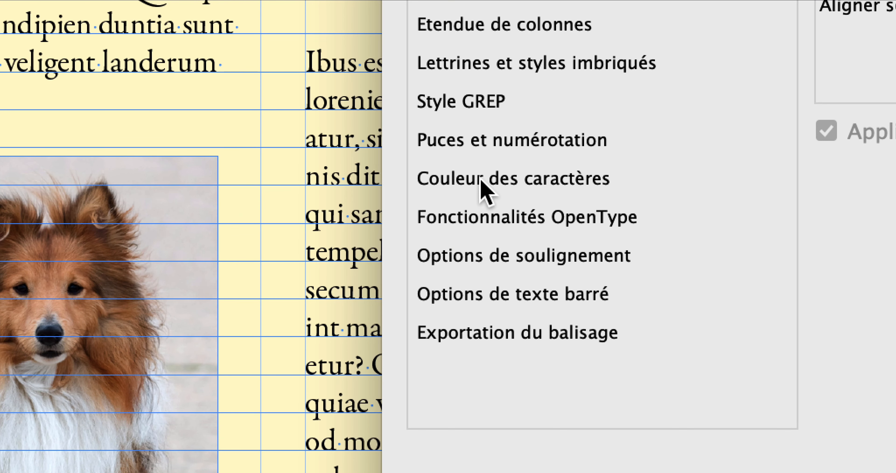
pyautogui.click(482, 180)
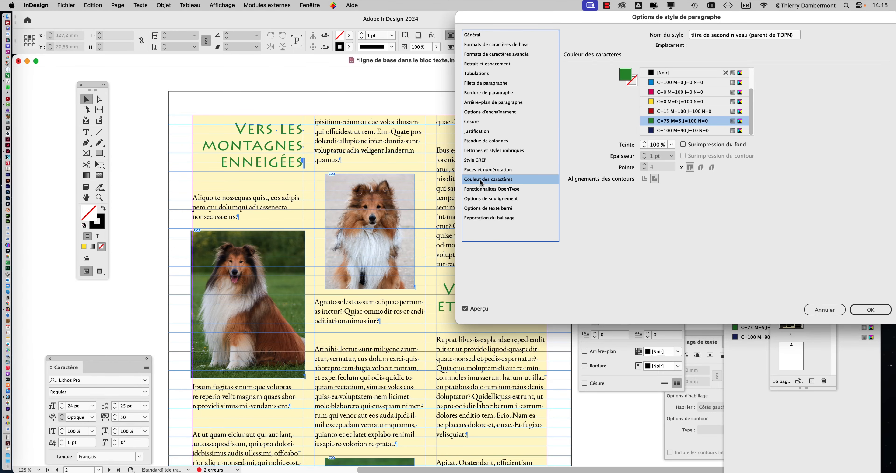
pyautogui.moveTo(590, 26); pyautogui.dragTo(534, 44)
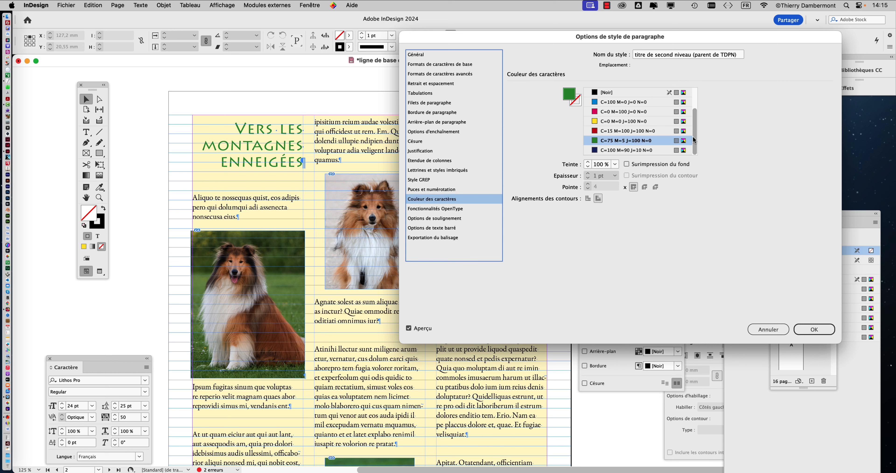
pyautogui.doubleClick(571, 97)
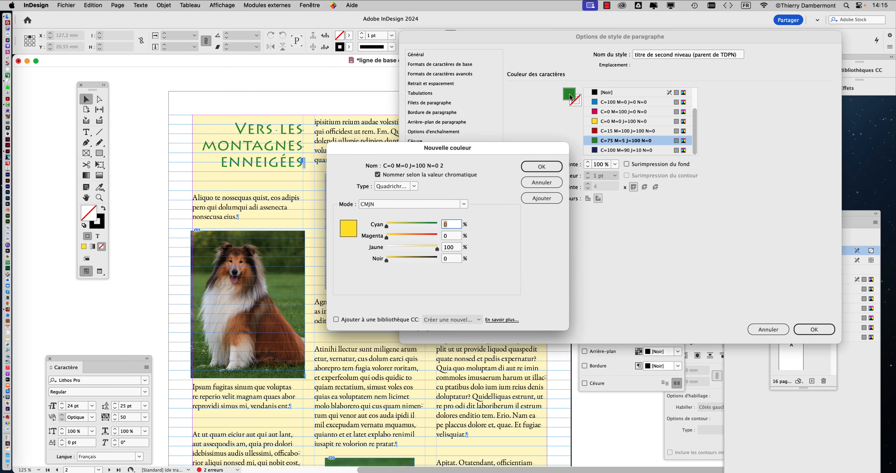
pyautogui.click(544, 182)
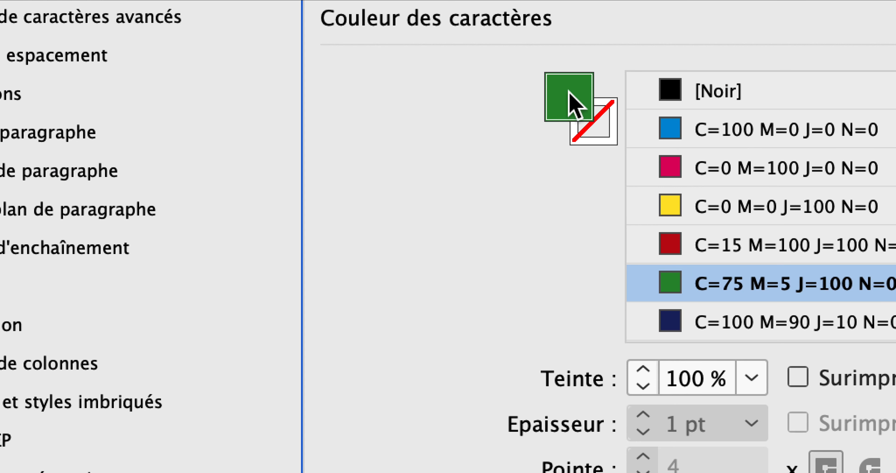
# Start a new CMYK process colour for the second-level title and mix it to C=48 M=35 J=55 N=0.
pyautogui.doubleClick(576, 104)
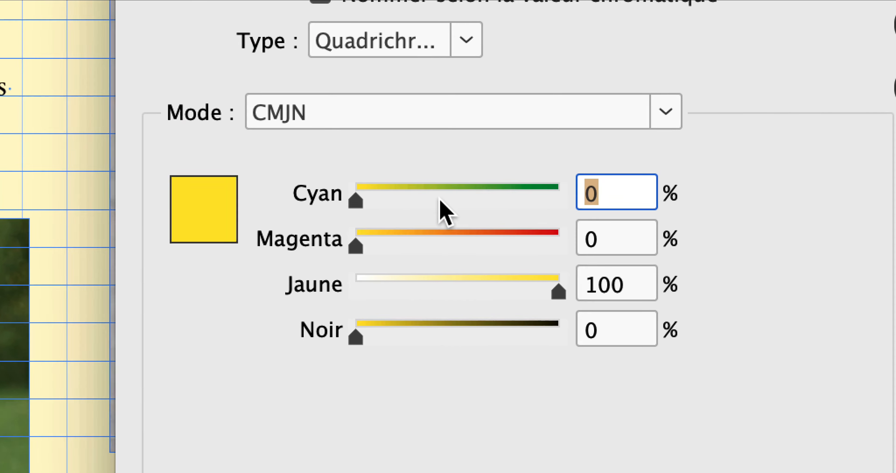
pyautogui.click(440, 195)
pyautogui.click(415, 242)
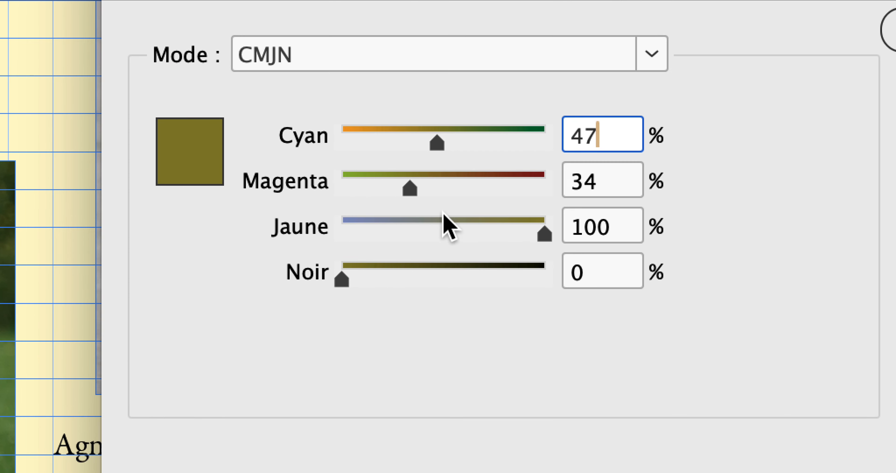
pyautogui.click(472, 247)
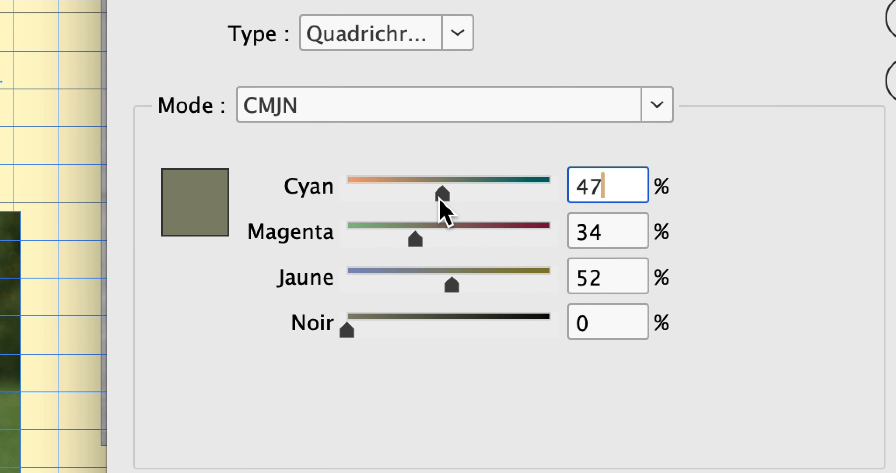
pyautogui.keyDown('shift'); pyautogui.moveTo(415, 240); pyautogui.dragTo(427, 240); pyautogui.keyUp('shift')
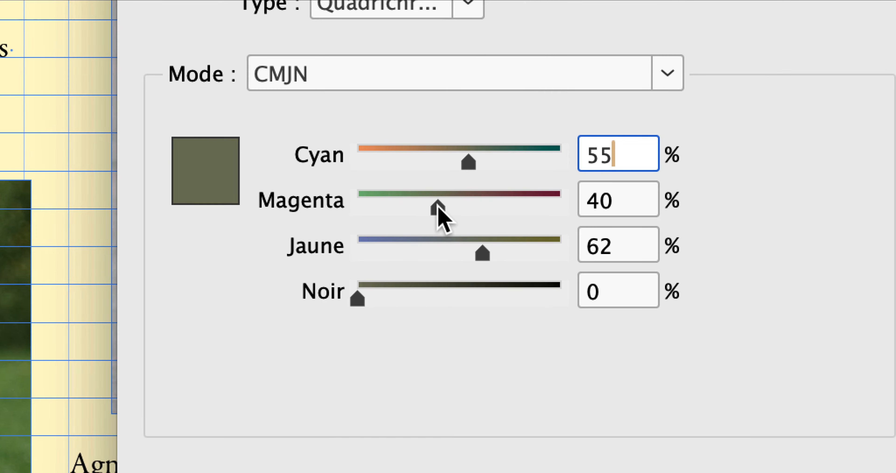
pyautogui.moveTo(438, 209)
pyautogui.mouseDown()
pyautogui.moveTo(464, 208)
pyautogui.moveTo(412, 209)
pyautogui.moveTo(444, 209)
pyautogui.moveTo(425, 208)
pyautogui.mouseUp()
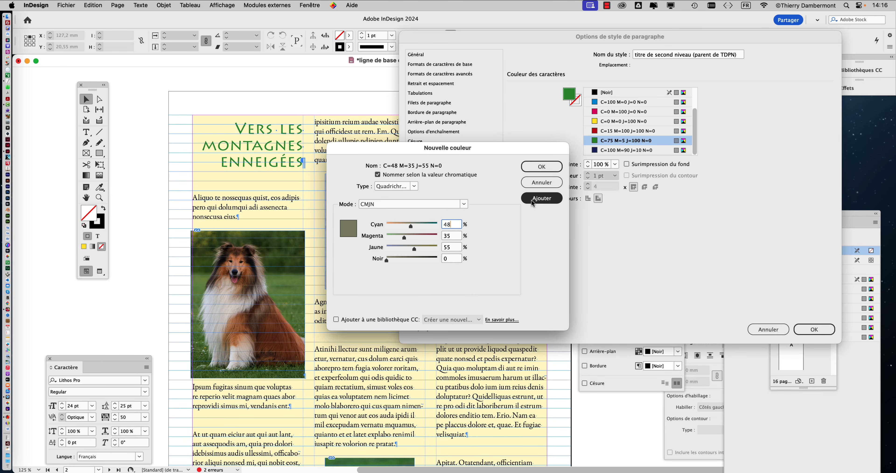
# Add the colour C=48 M=35 J=55 N=0 to the swatches, assign it as the style's character colour and accept the style options.
pyautogui.click(531, 201)
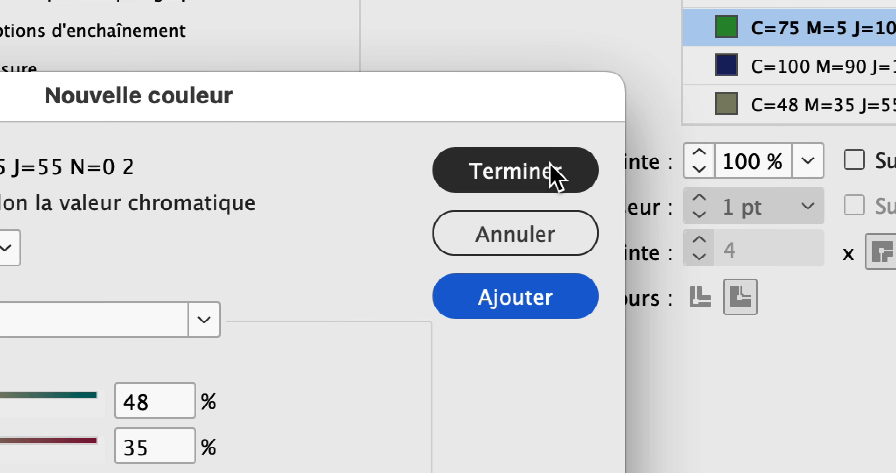
pyautogui.click(556, 176)
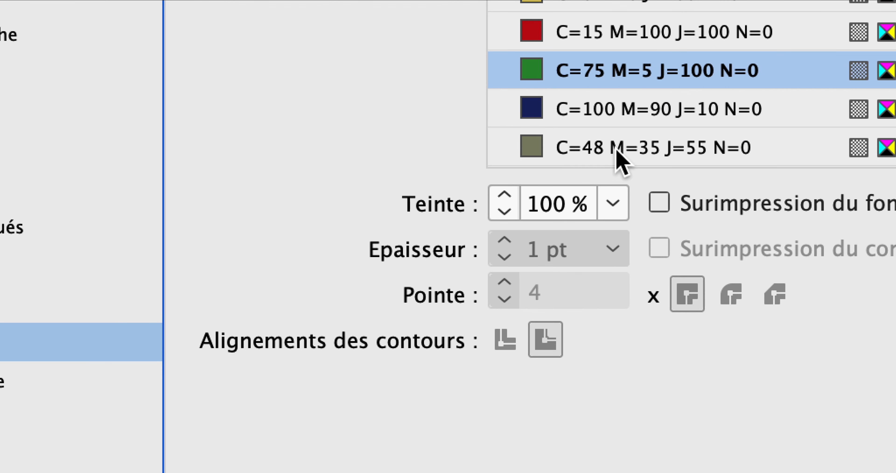
pyautogui.click(617, 153)
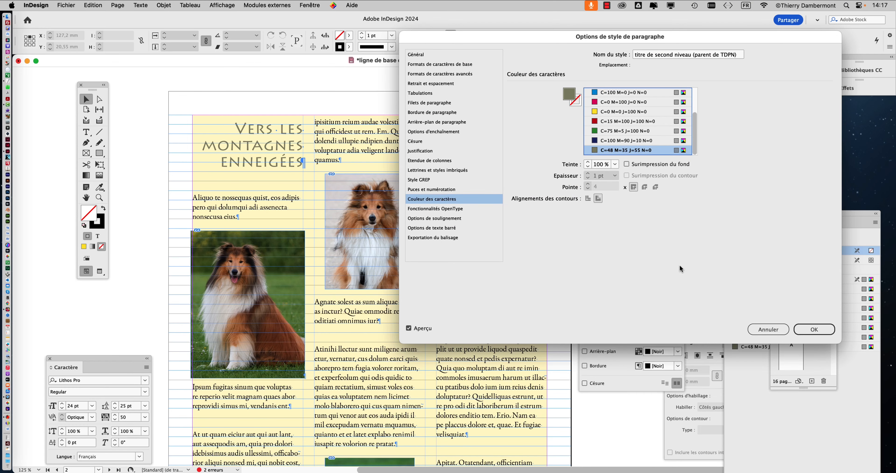
pyautogui.click(810, 338)
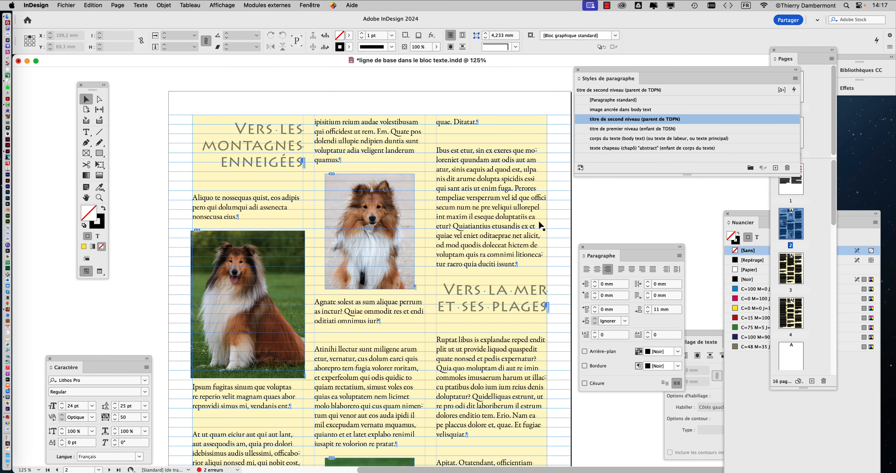
# Check the name and the based-on style in the options of "titre de premier niveau (enfant de TDSN)", and close them.
pyautogui.scroll(15, 538, 222)
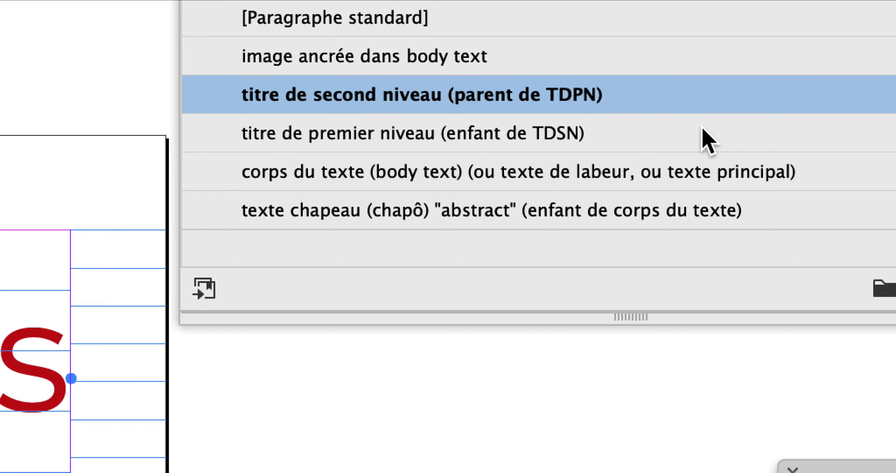
pyautogui.click(704, 136)
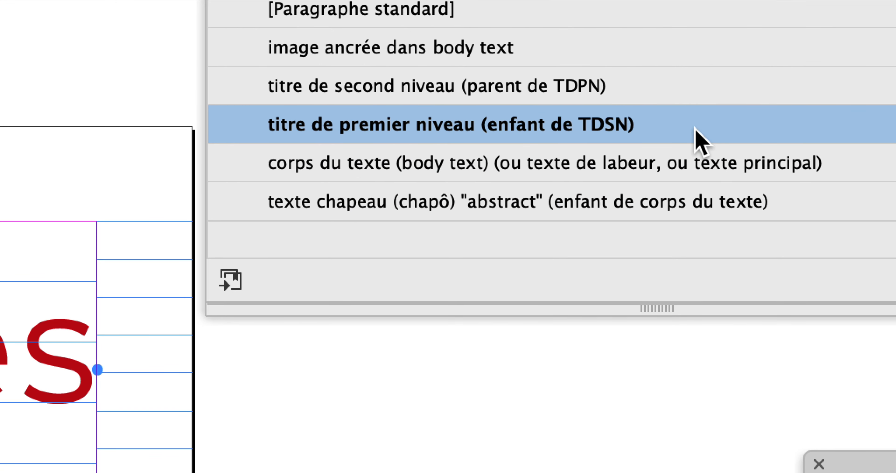
pyautogui.doubleClick(863, 159)
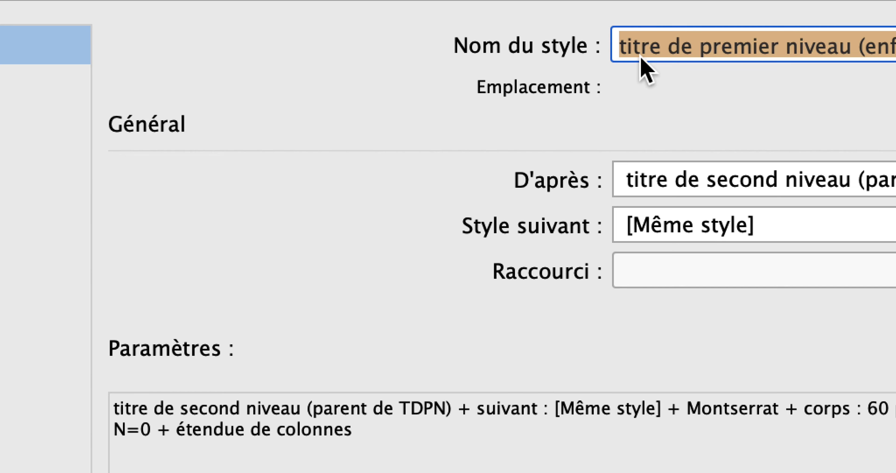
pyautogui.click(700, 55)
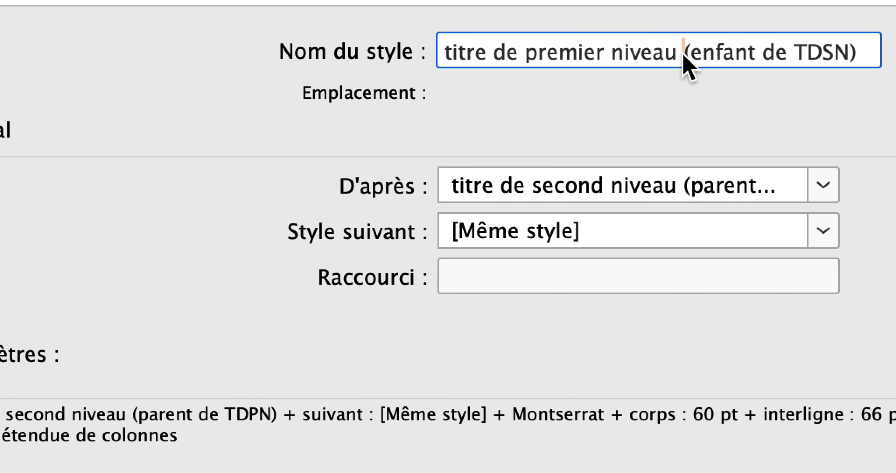
pyautogui.moveTo(700, 55); pyautogui.dragTo(767, 58)
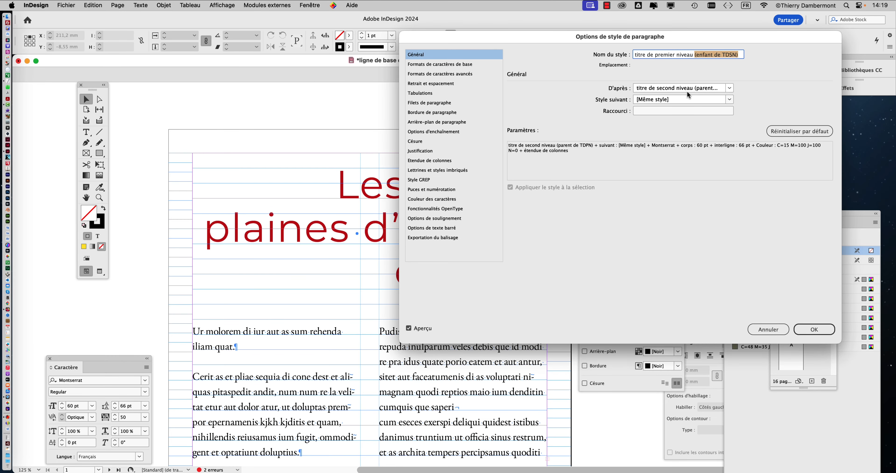
pyautogui.click(814, 330)
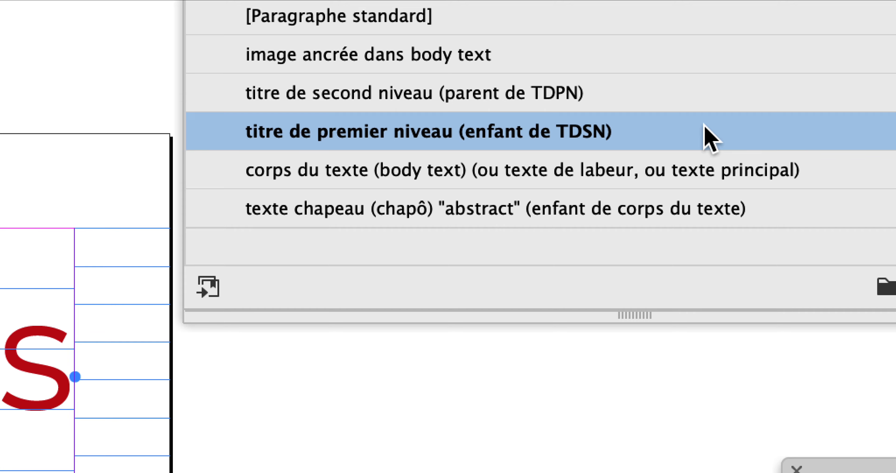
# In the character colour settings of "titre de premier niveau (enfant de TDSN)", mix a new CMYK process colour of C=50 M=46 J=18 N=0.
pyautogui.doubleClick(710, 137)
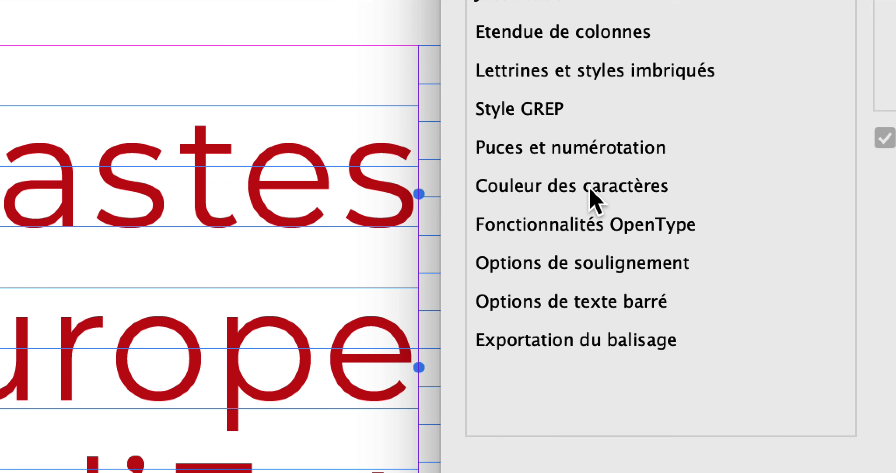
pyautogui.click(591, 190)
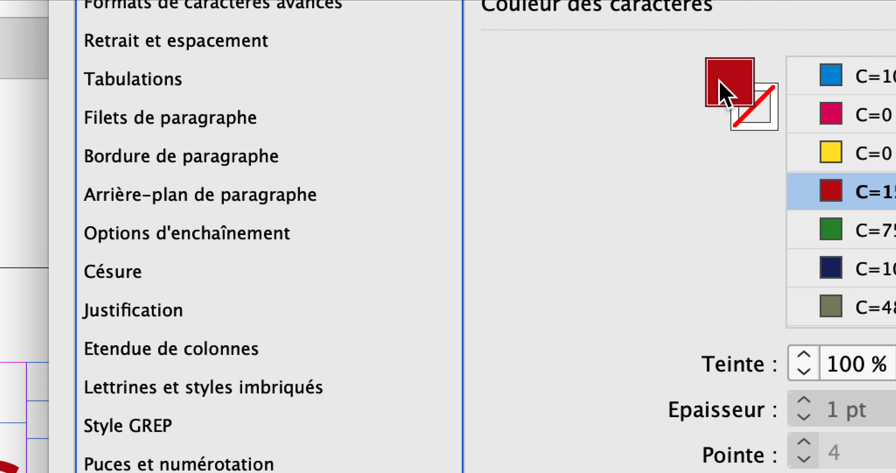
pyautogui.doubleClick(719, 80)
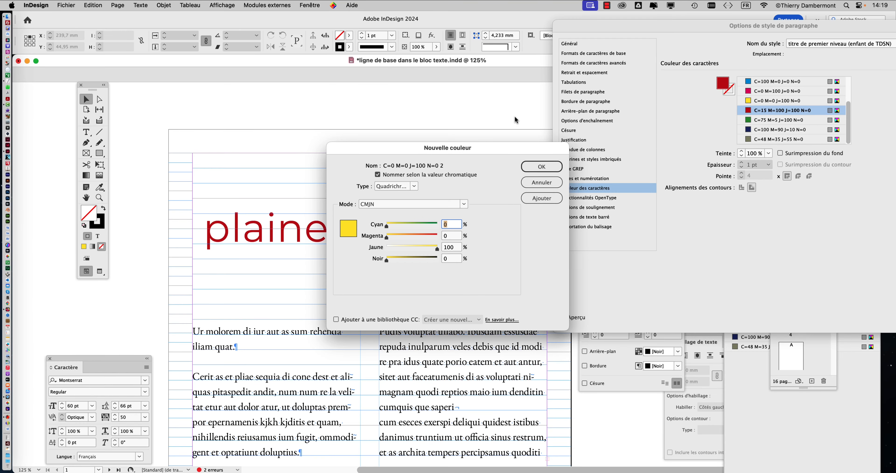
pyautogui.moveTo(494, 154); pyautogui.dragTo(685, 166)
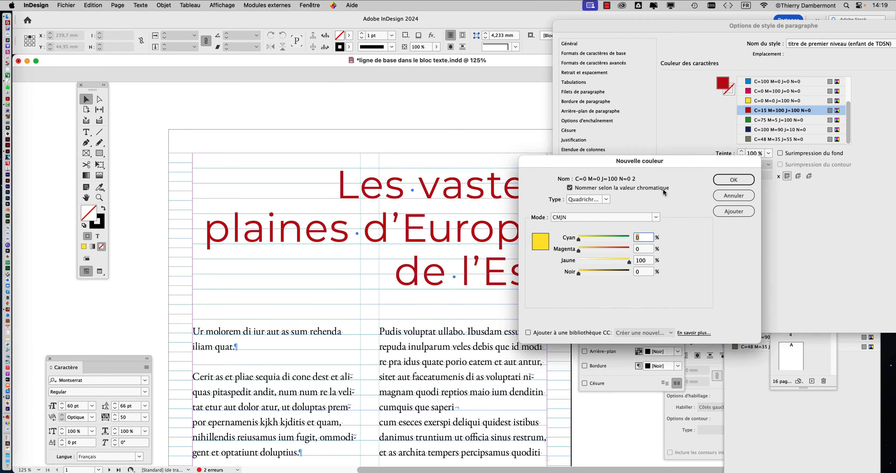
pyautogui.click(604, 238)
pyautogui.click(602, 249)
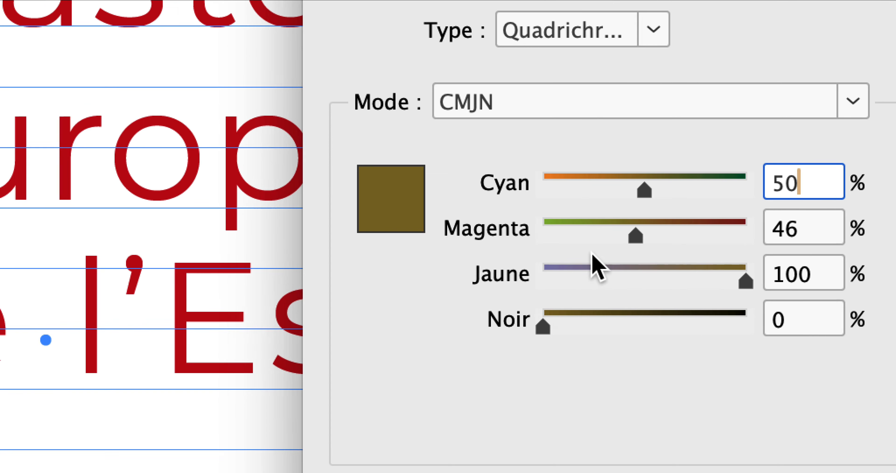
pyautogui.click(588, 259)
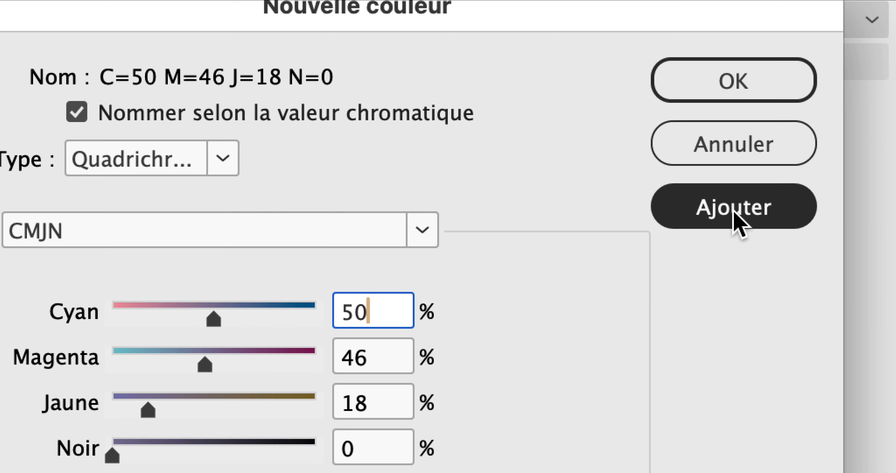
# Add the colour C=50 M=46 J=18 N=0 to the swatches, assign it as the first-level title style's character colour and accept the style options.
pyautogui.click(734, 213)
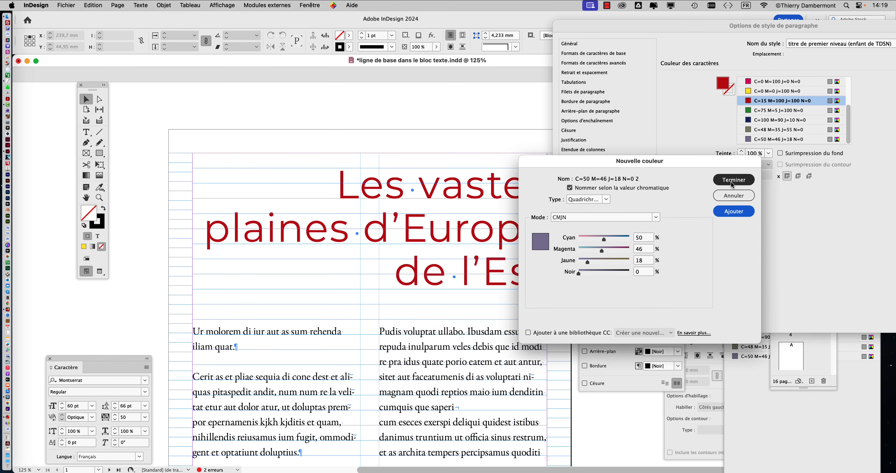
pyautogui.click(732, 181)
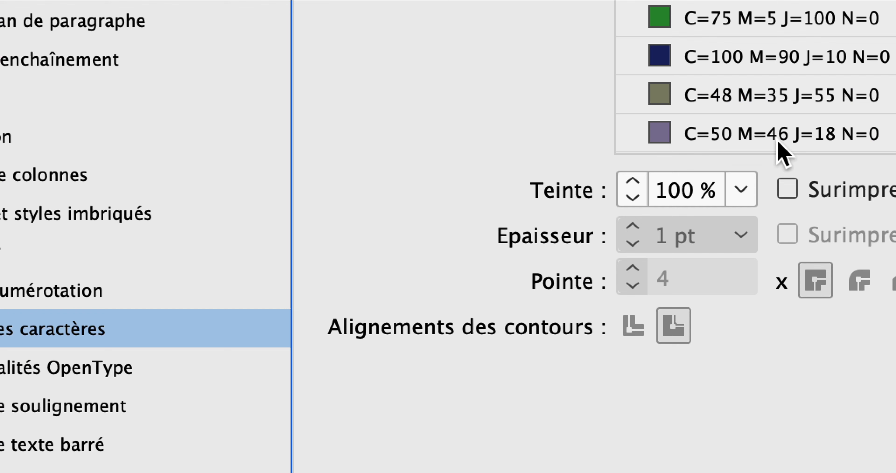
pyautogui.click(778, 139)
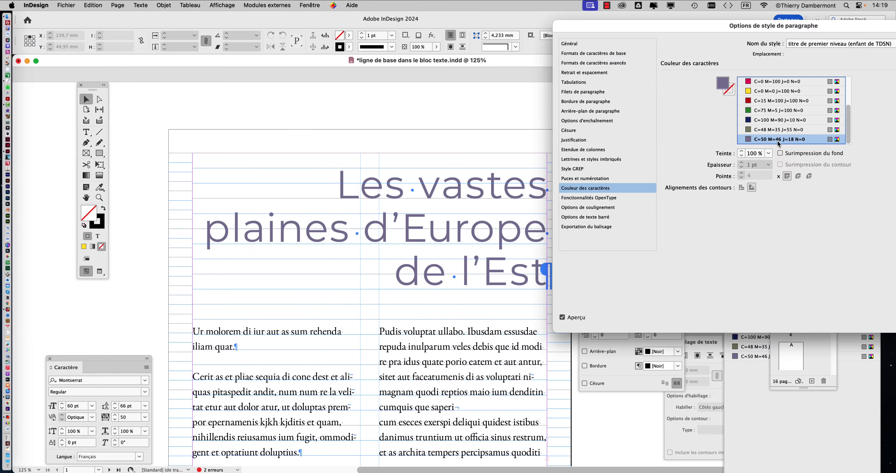
pyautogui.moveTo(770, 28); pyautogui.dragTo(620, 34)
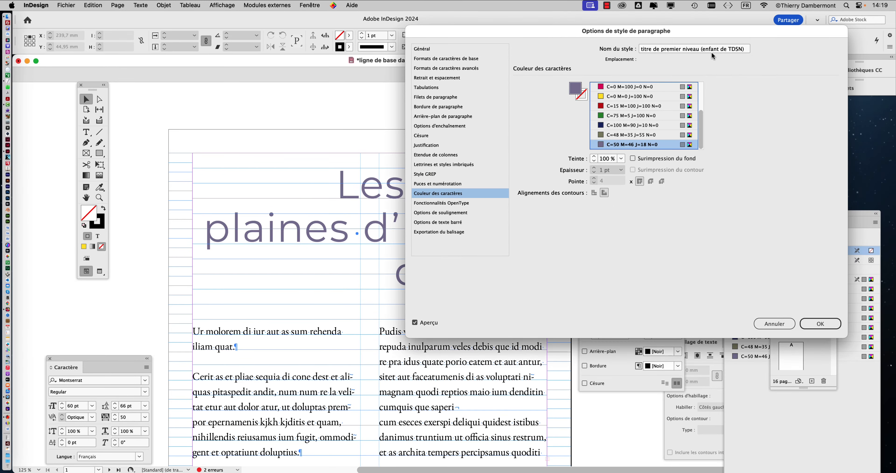
pyautogui.click(820, 324)
# Compare the colours of the first-level title on page 1 and the second-level titles on page 2.
pyautogui.scroll(-10, 416, 268)
pyautogui.scroll(-8, 414, 263)
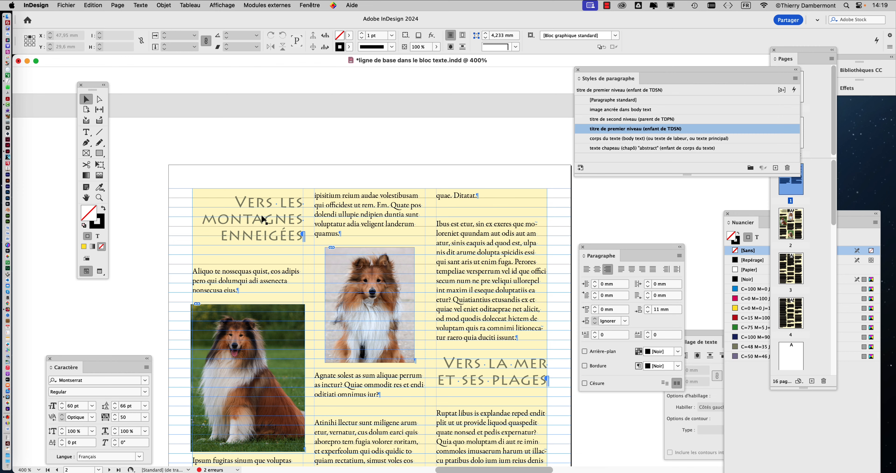
pyautogui.click(250, 168)
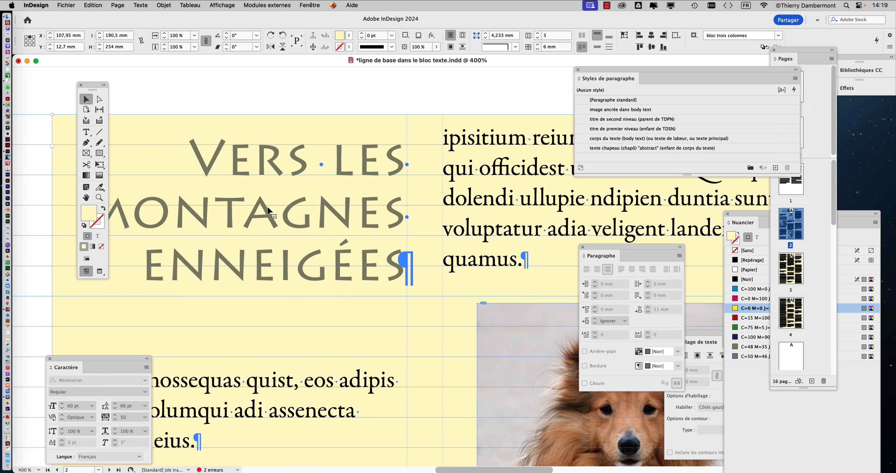
pyautogui.press('super+1')
pyautogui.scroll(12, 285, 218)
pyautogui.scroll(-1, 350, 216)
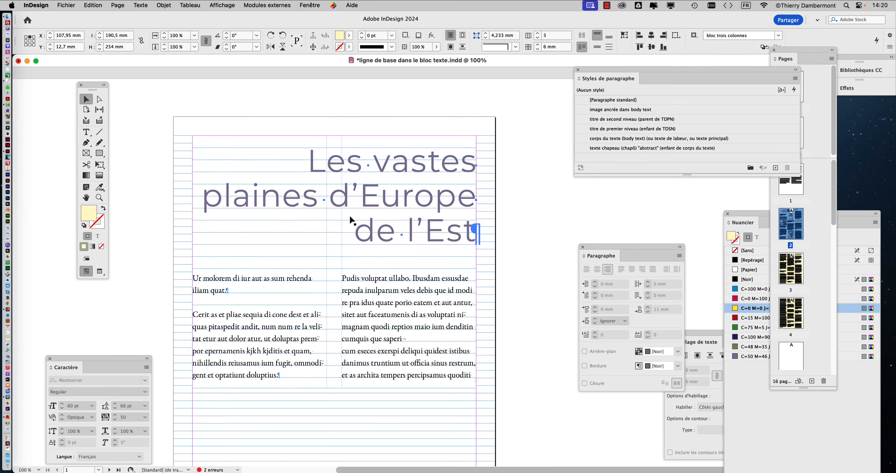
pyautogui.scroll(-8, 350, 217)
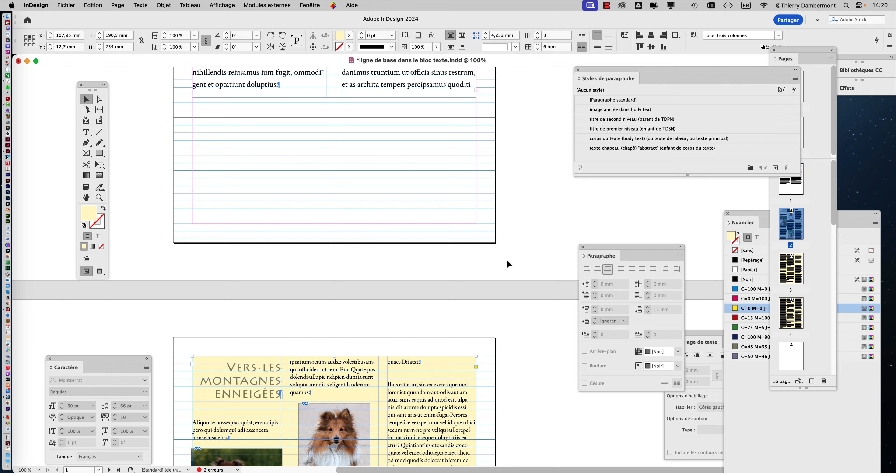
pyautogui.press('super+minus')
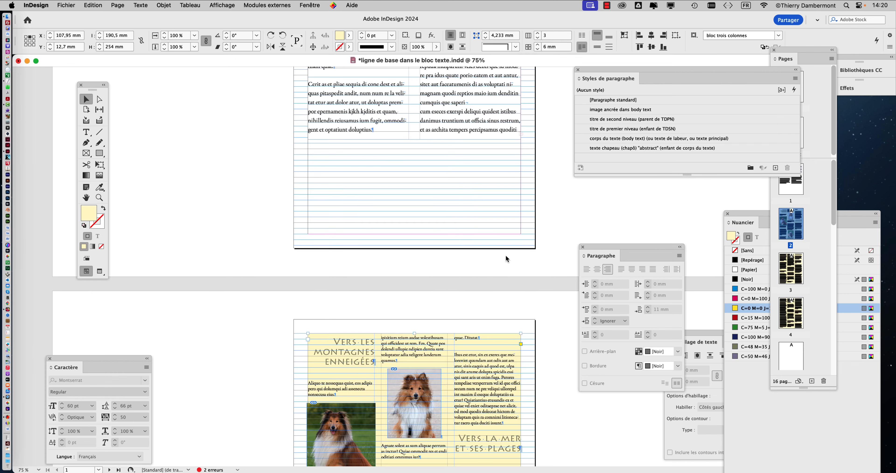
pyautogui.scroll(5, 505, 256)
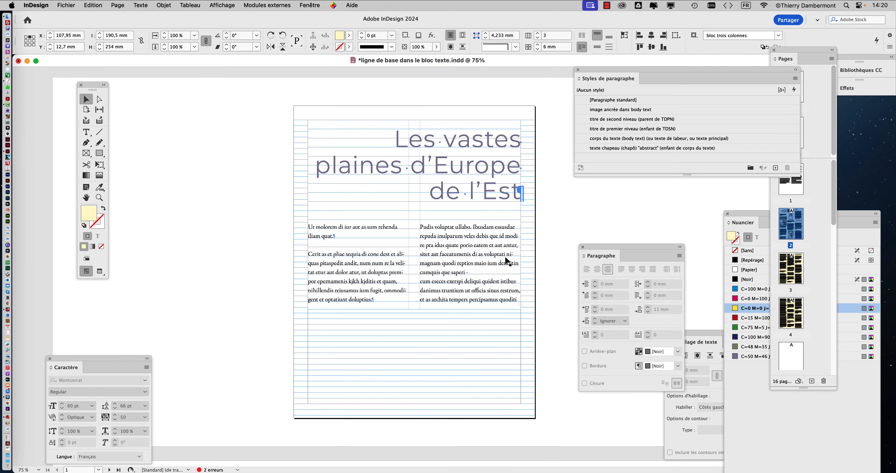
pyautogui.scroll(-4, 489, 176)
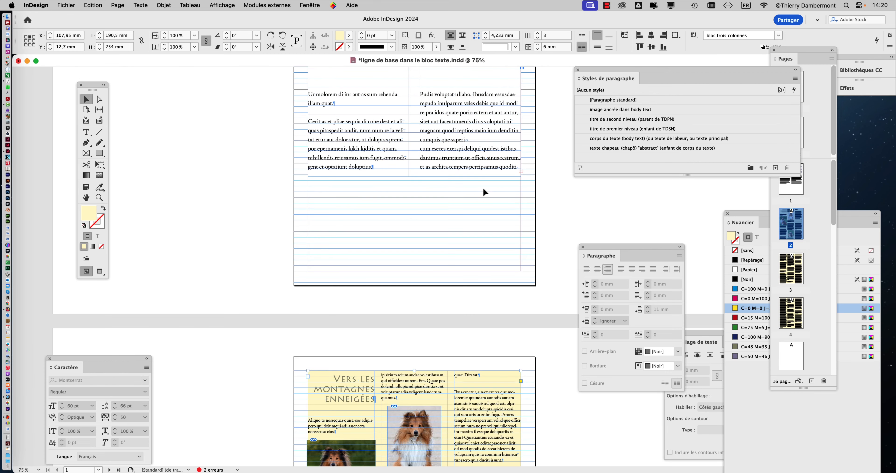
pyautogui.scroll(-1, 480, 196)
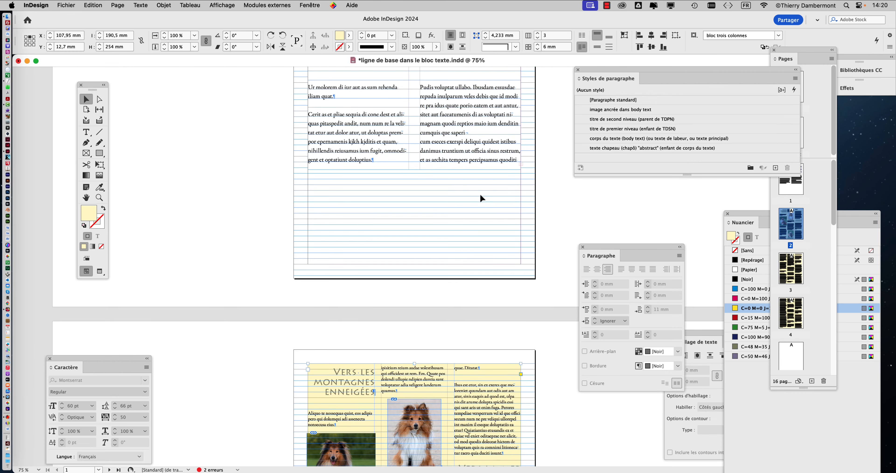
pyautogui.scroll(2, 477, 199)
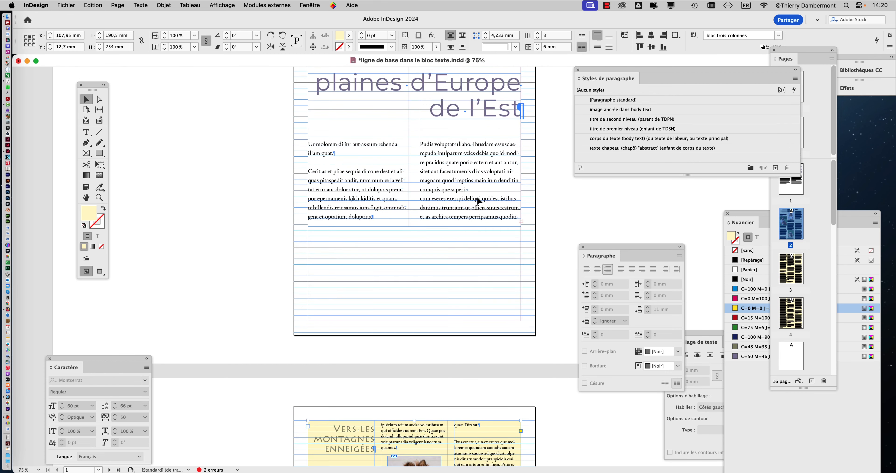
pyautogui.scroll(-3, 479, 201)
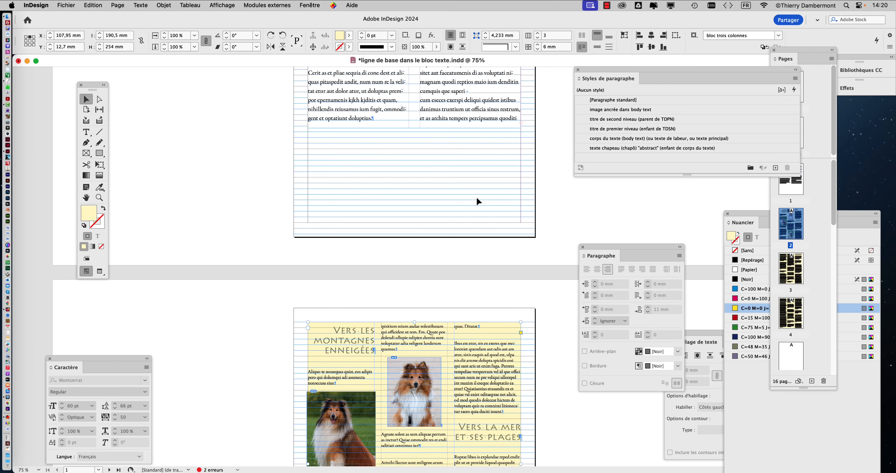
pyautogui.scroll(6, 476, 198)
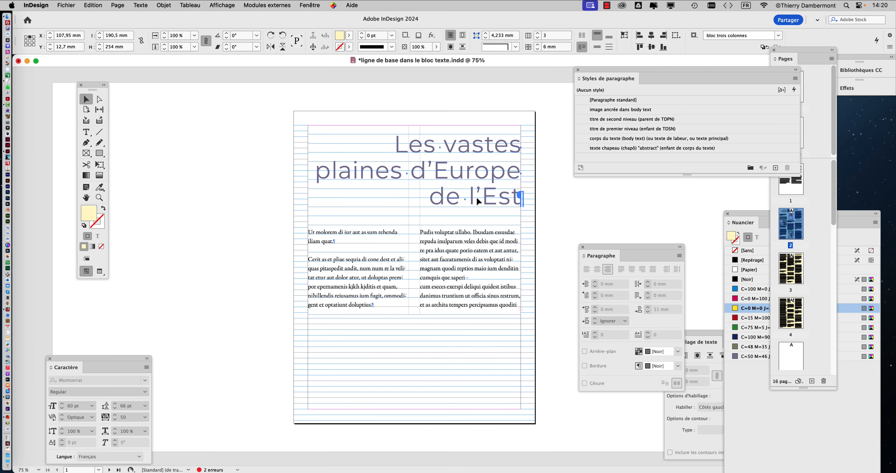
pyautogui.scroll(-1, 477, 198)
pyautogui.scroll(-3, 479, 201)
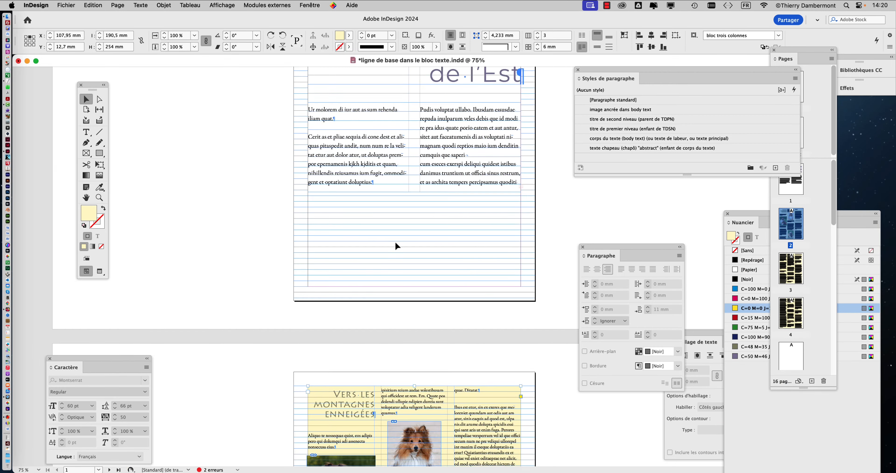
pyautogui.scroll(3, 395, 246)
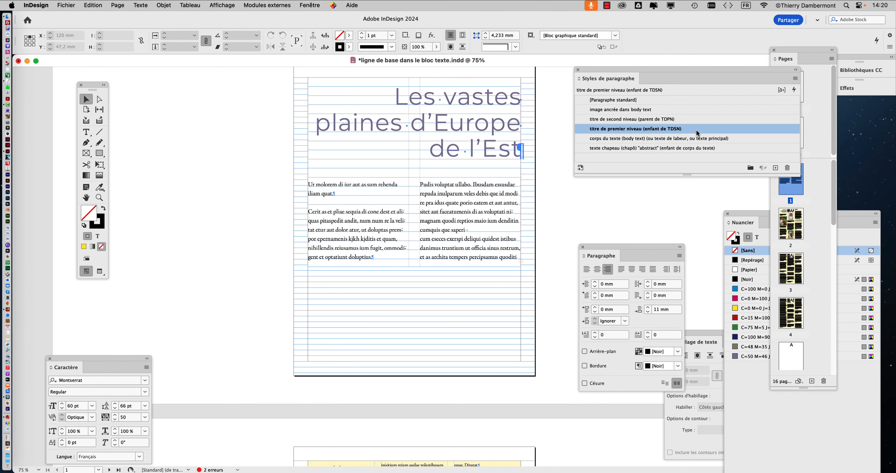
# Set the alignment of the style "titre de second niveau (parent de TDPN)" to "Aligner à gauche" and accept the style options.
pyautogui.click(708, 121)
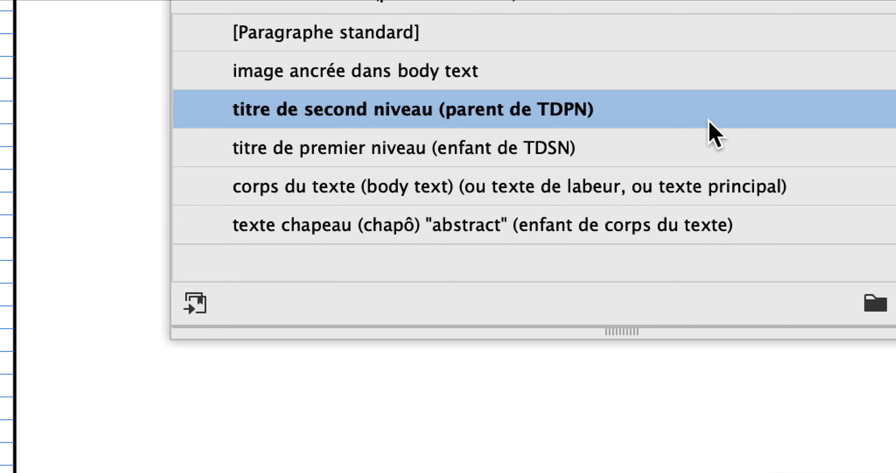
pyautogui.doubleClick(709, 120)
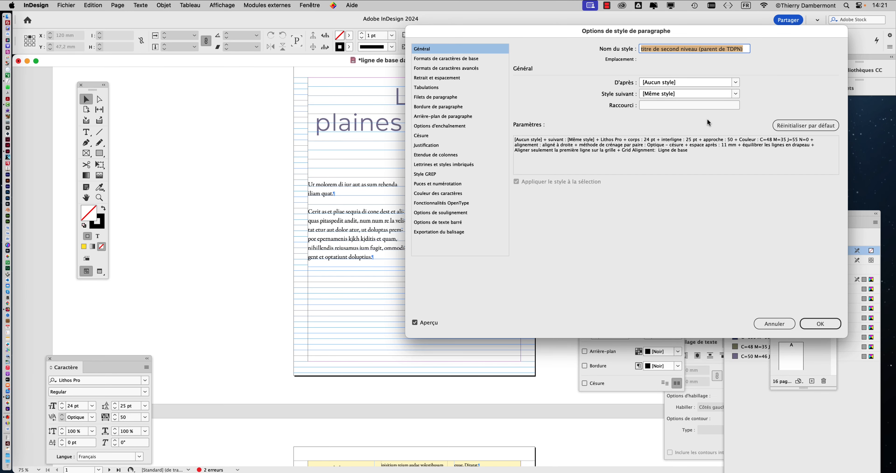
pyautogui.moveTo(502, 34); pyautogui.dragTo(651, 56)
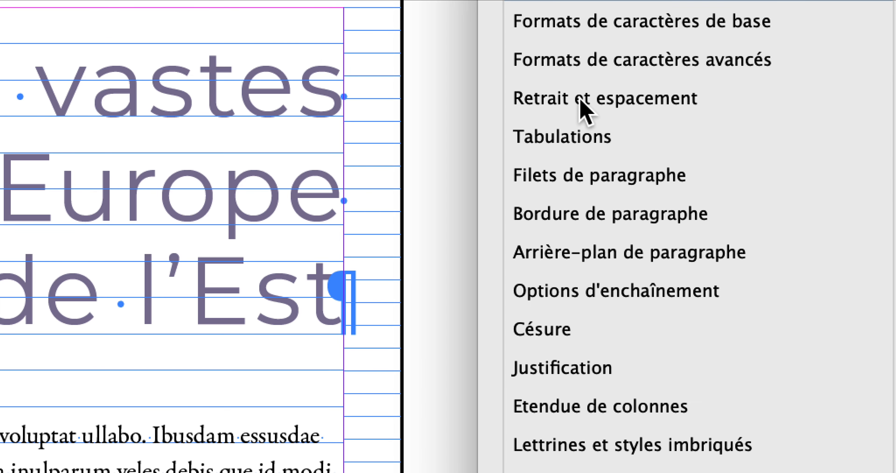
pyautogui.click(580, 101)
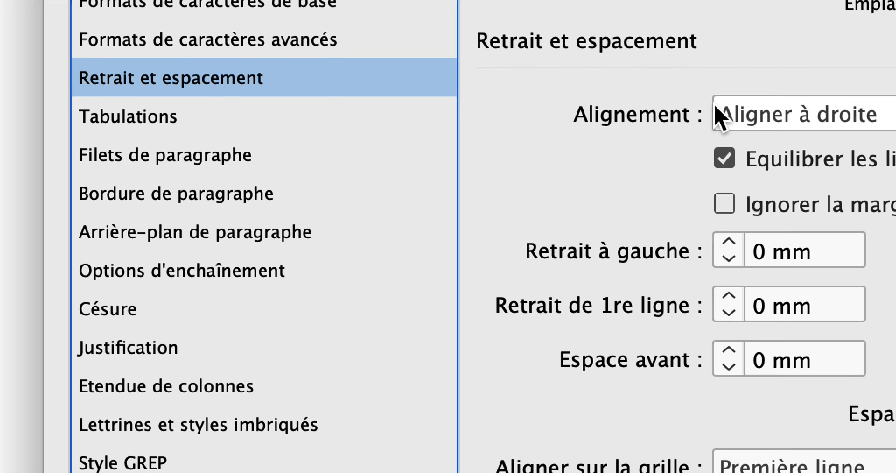
pyautogui.click(717, 143)
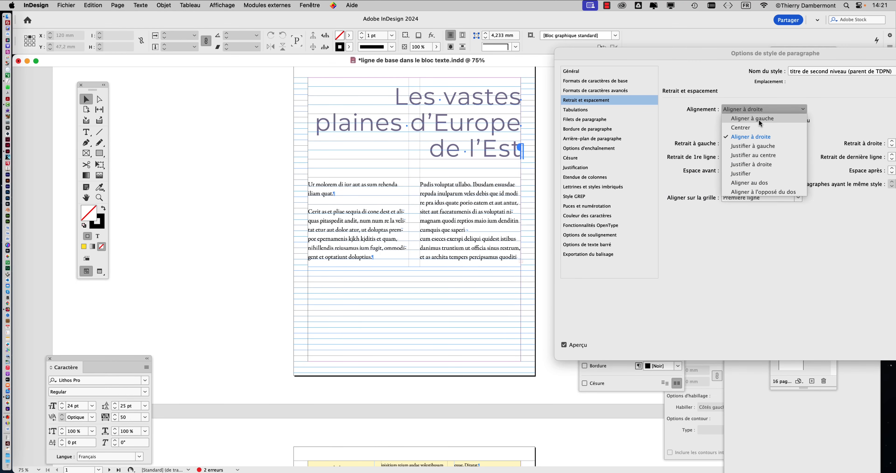
pyautogui.click(759, 118)
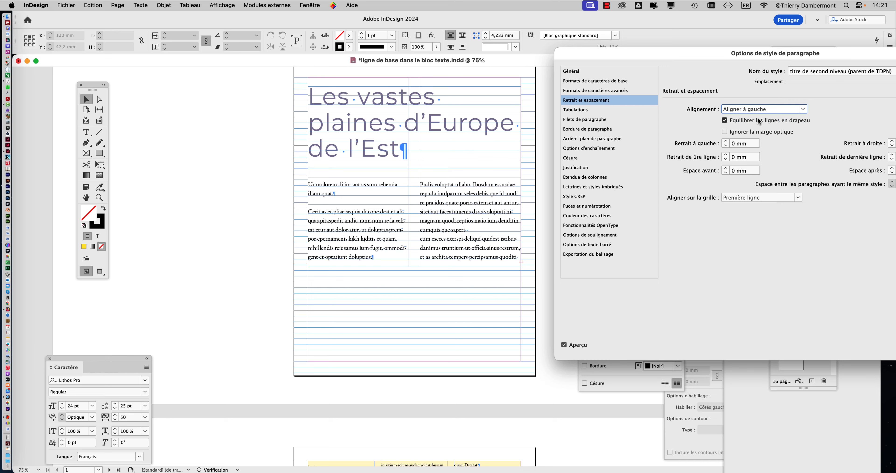
pyautogui.moveTo(761, 55); pyautogui.dragTo(665, 24)
pyautogui.click(862, 315)
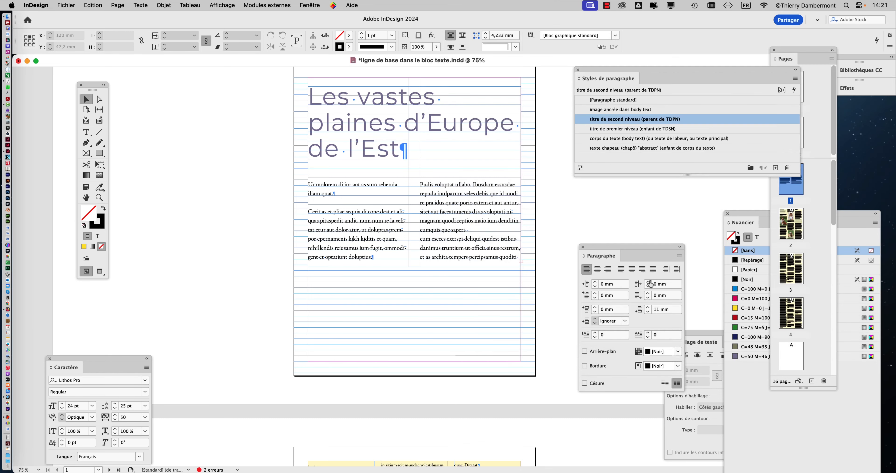
# Examine the alignment of the second-level titles on page 2 and the first-level title on page 1.
pyautogui.scroll(-8, 488, 252)
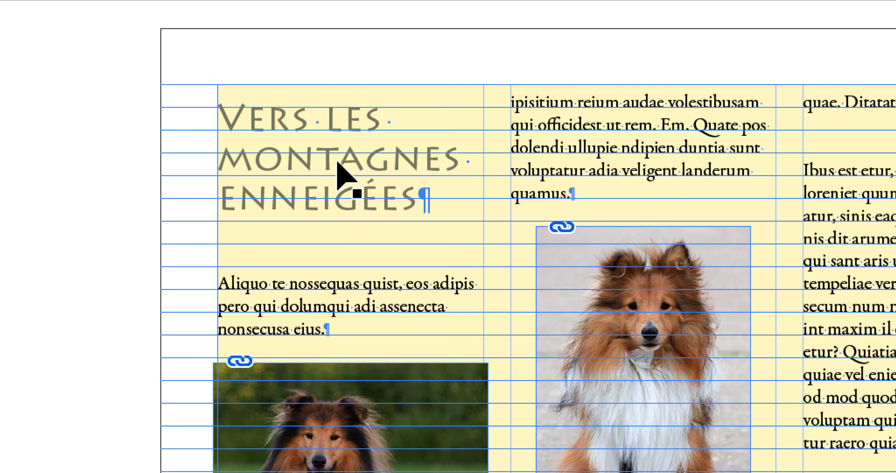
pyautogui.scroll(1, 336, 161)
pyautogui.scroll(1, 337, 161)
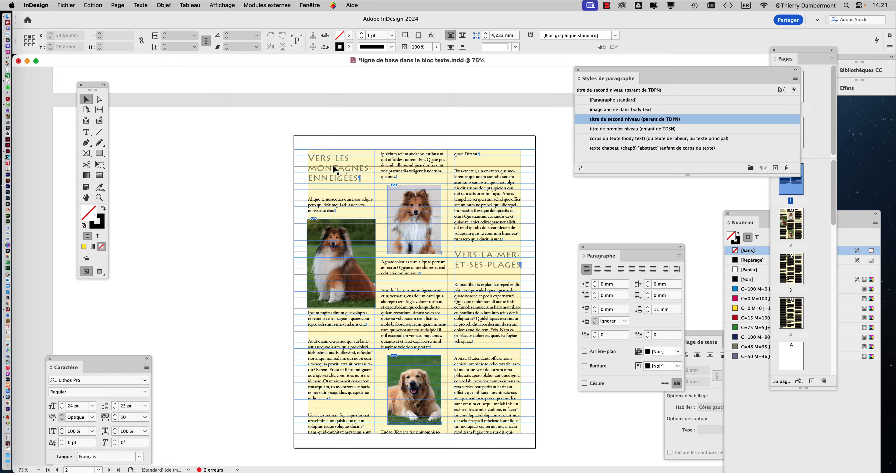
pyautogui.scroll(15, 333, 164)
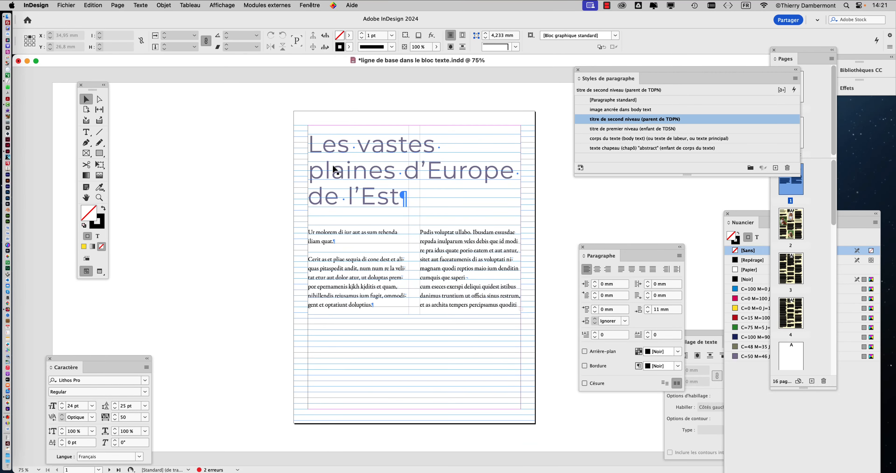
pyautogui.scroll(-10, 333, 167)
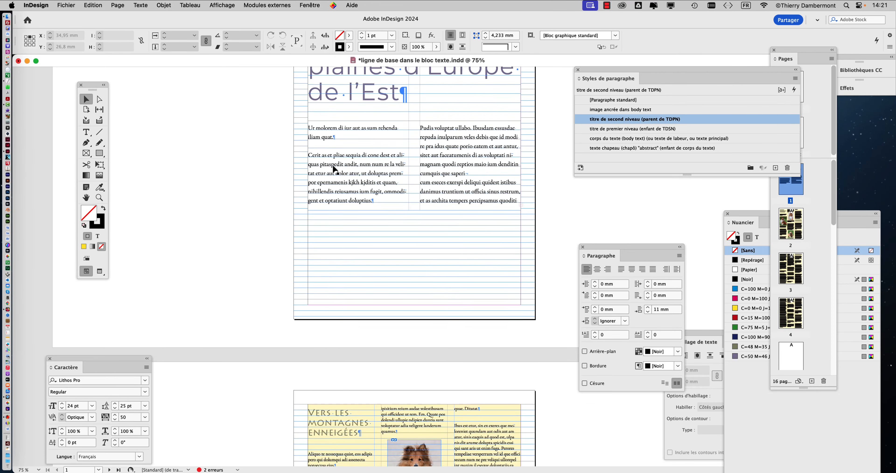
pyautogui.scroll(-4, 333, 170)
pyautogui.scroll(3, 333, 166)
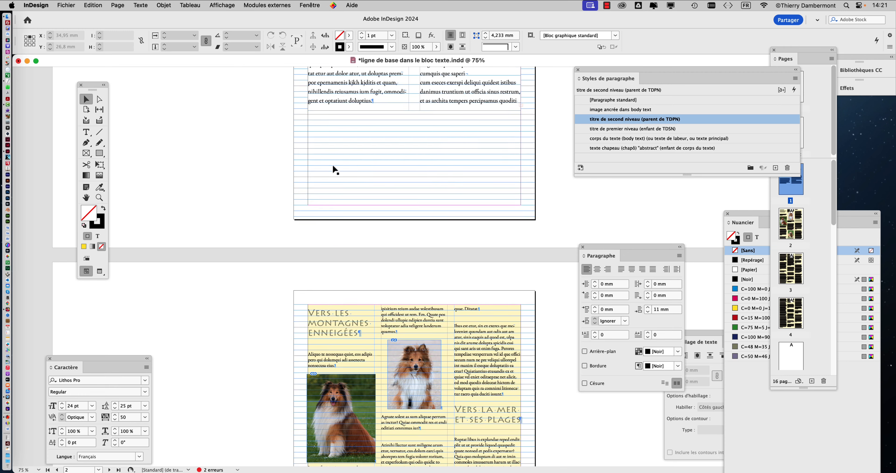
pyautogui.scroll(10, 332, 164)
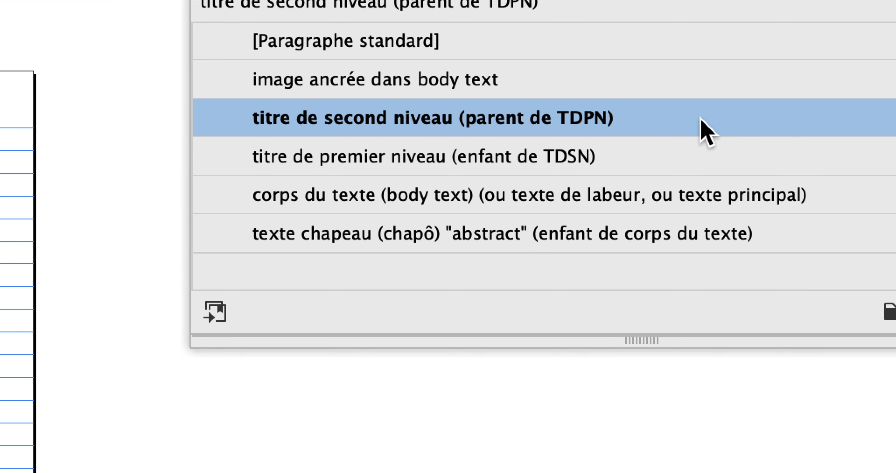
# Set the tracking (Approche) of the style "titre de second niveau (parent de TDPN)" to 0 and accept the style options.
pyautogui.doubleClick(701, 120)
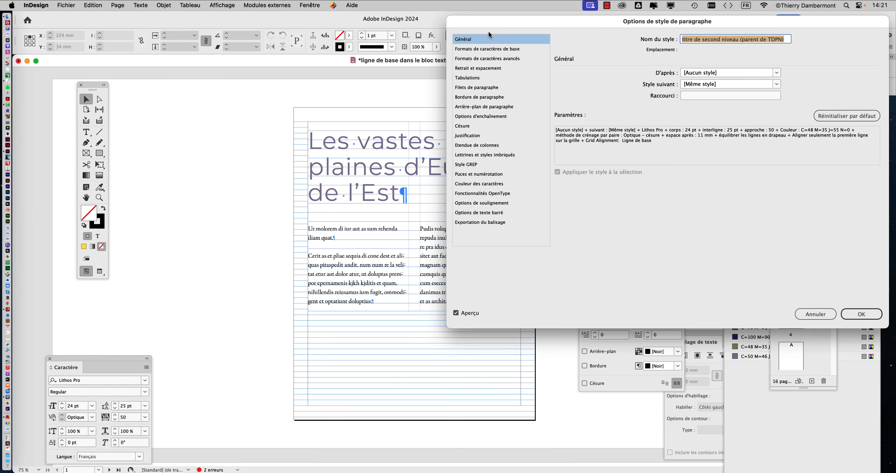
pyautogui.moveTo(488, 31); pyautogui.dragTo(559, 57)
pyautogui.click(558, 75)
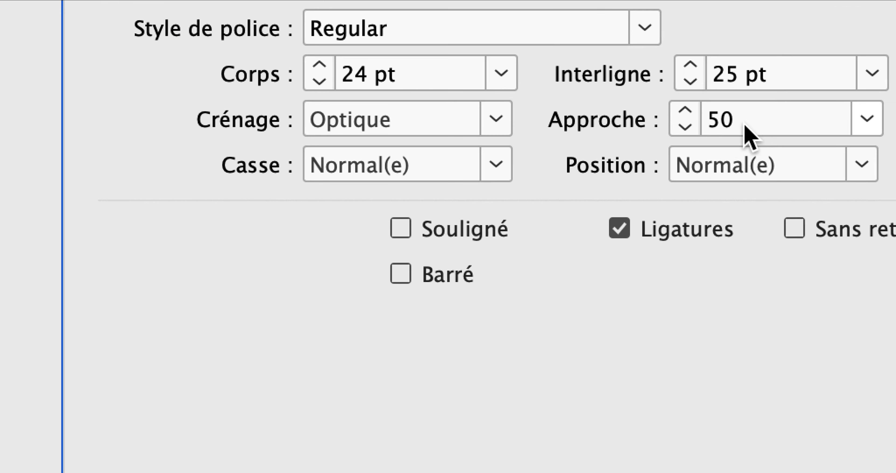
pyautogui.doubleClick(746, 110)
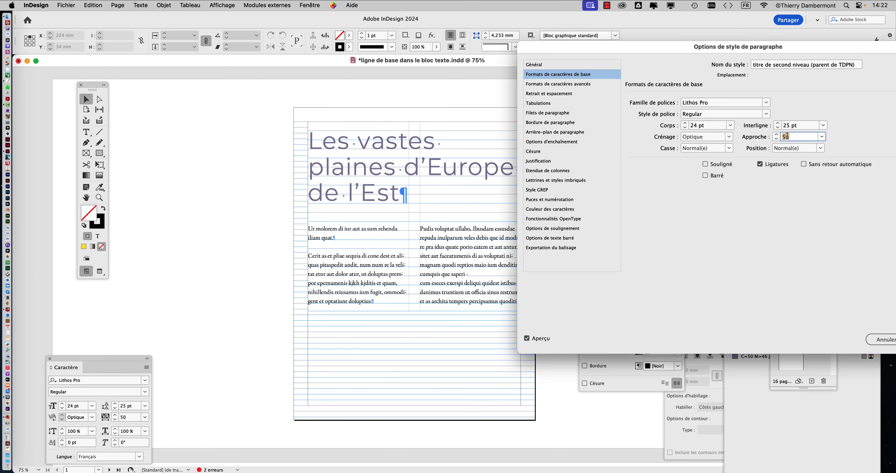
pyautogui.click(777, 139)
pyautogui.click(777, 139)
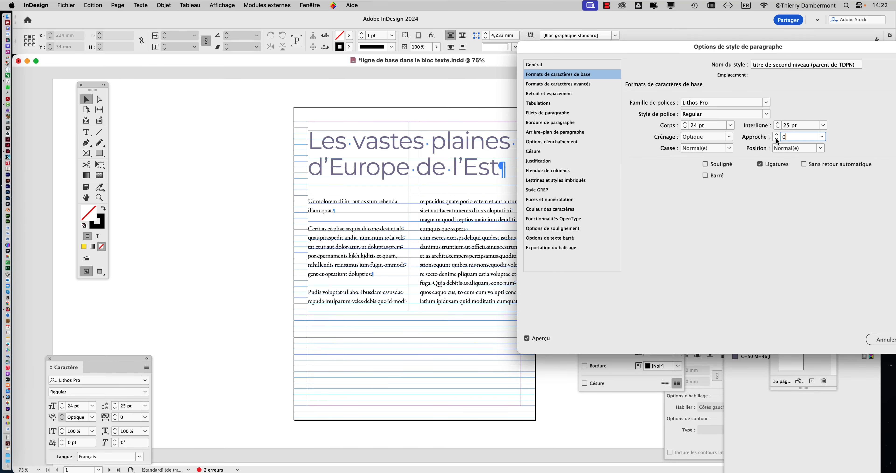
pyautogui.moveTo(796, 52); pyautogui.dragTo(625, 48)
pyautogui.click(761, 335)
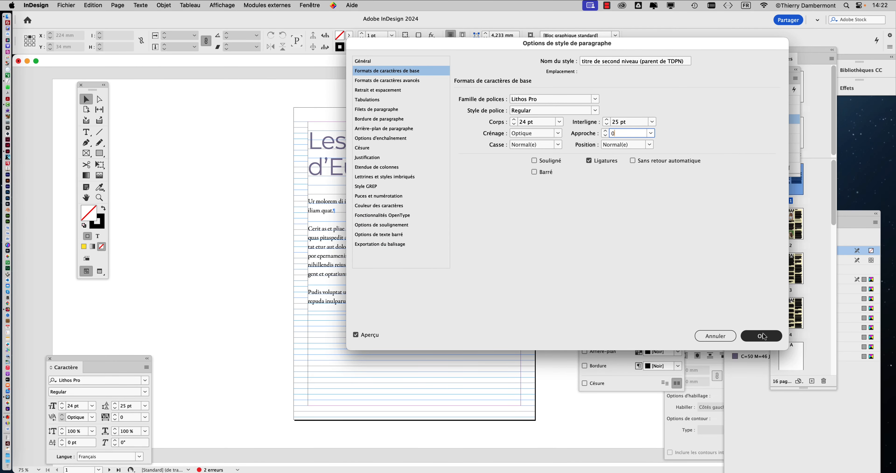
# Compare the letter spacing of the second-level titles on page 2 with the first-level title on page 1.
pyautogui.scroll(-10, 524, 294)
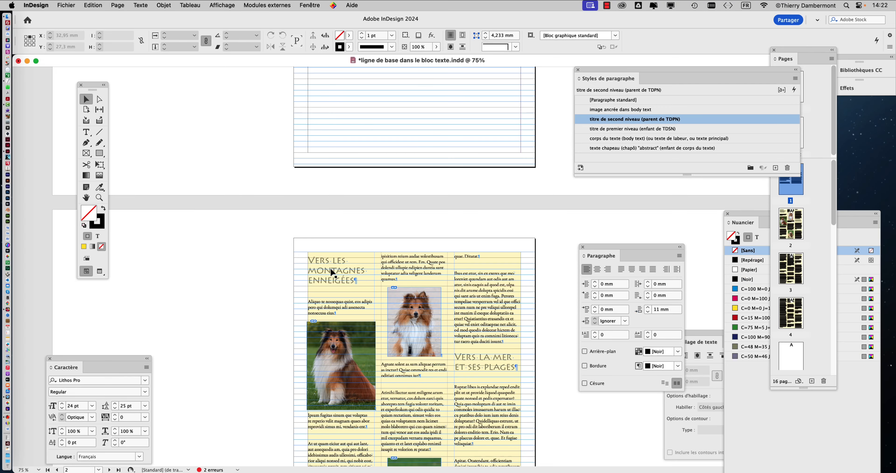
pyautogui.scroll(10, 331, 272)
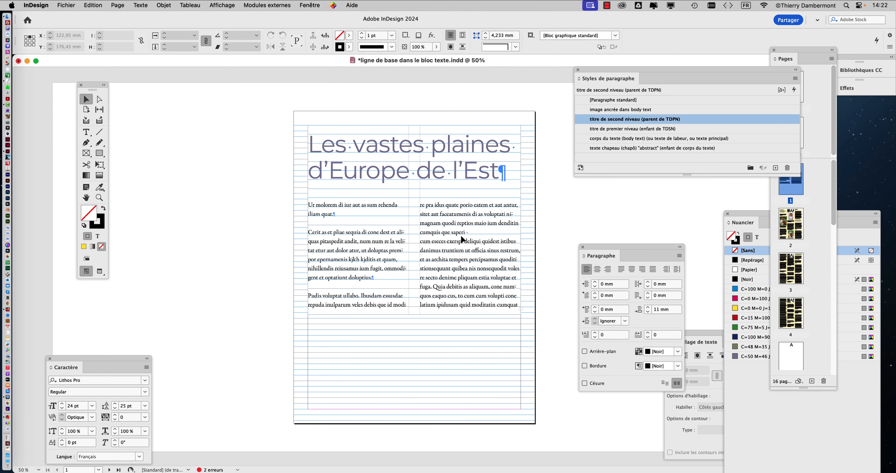
pyautogui.press('super+minus')
pyautogui.scroll(-4, 542, 225)
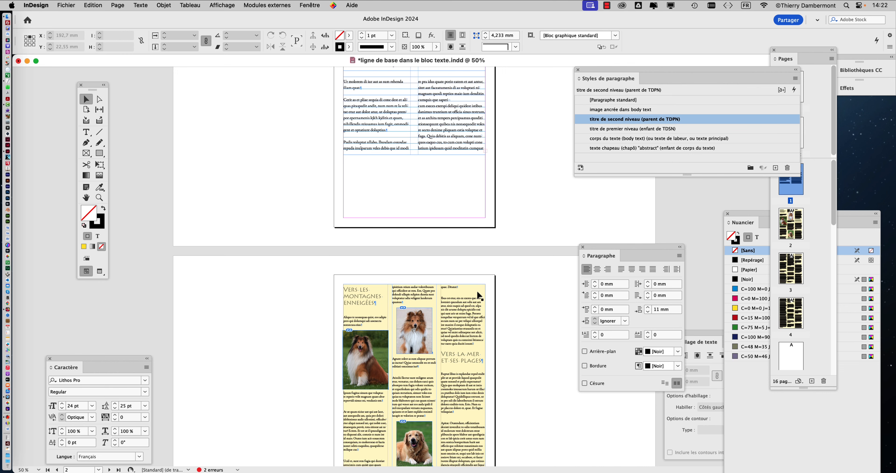
pyautogui.scroll(-3, 508, 286)
pyautogui.scroll(-3, 508, 286)
pyautogui.scroll(3, 509, 287)
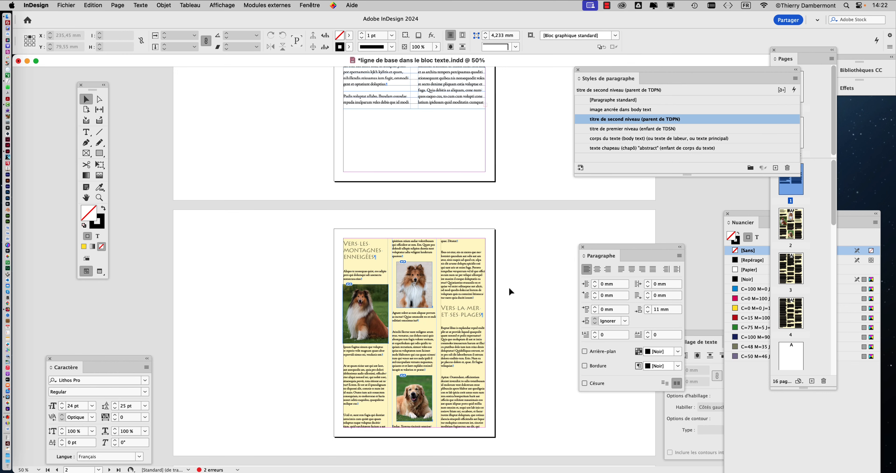
pyautogui.scroll(8, 508, 286)
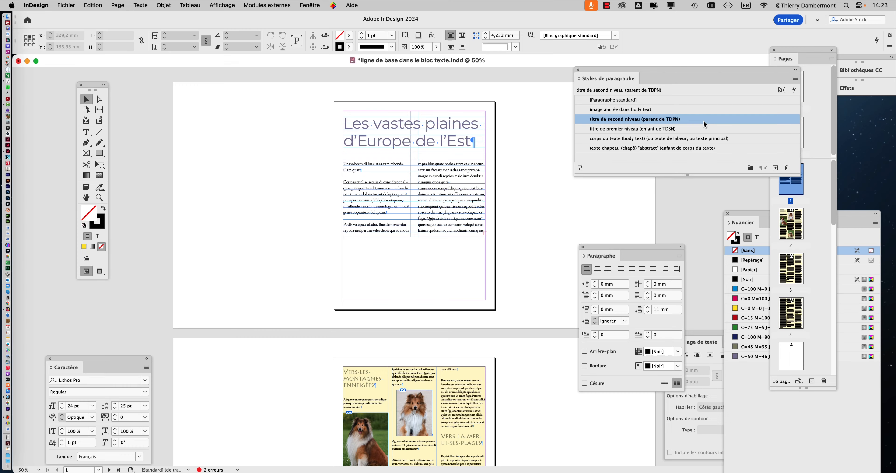
# Move the Styles de paragraphe panel beside page 1 and open the options of the style "titre de second niveau (parent de TDPN)".
pyautogui.moveTo(588, 74); pyautogui.dragTo(541, 115)
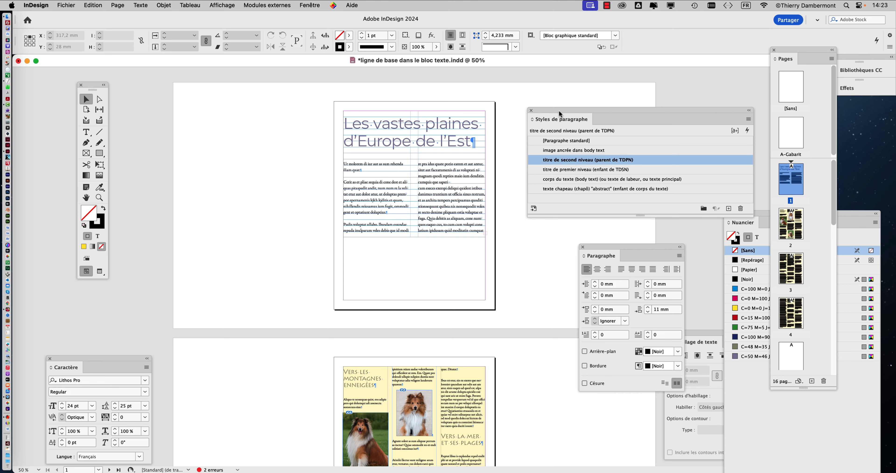
pyautogui.moveTo(560, 114); pyautogui.dragTo(559, 108)
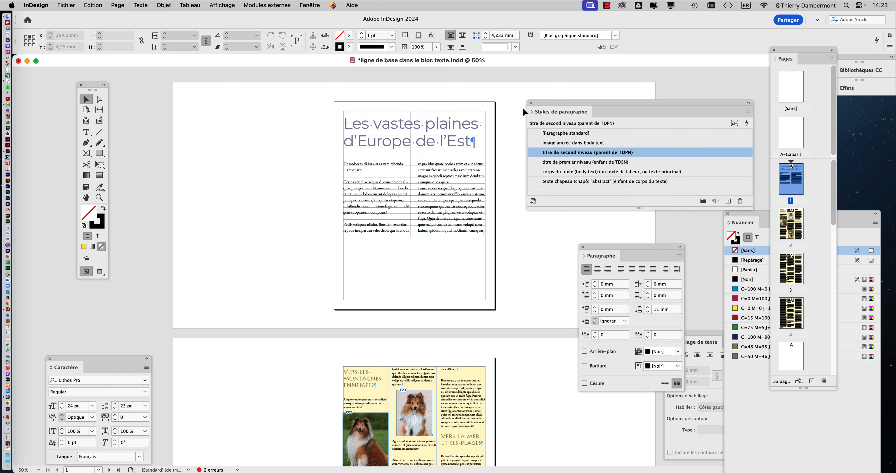
pyautogui.doubleClick(652, 155)
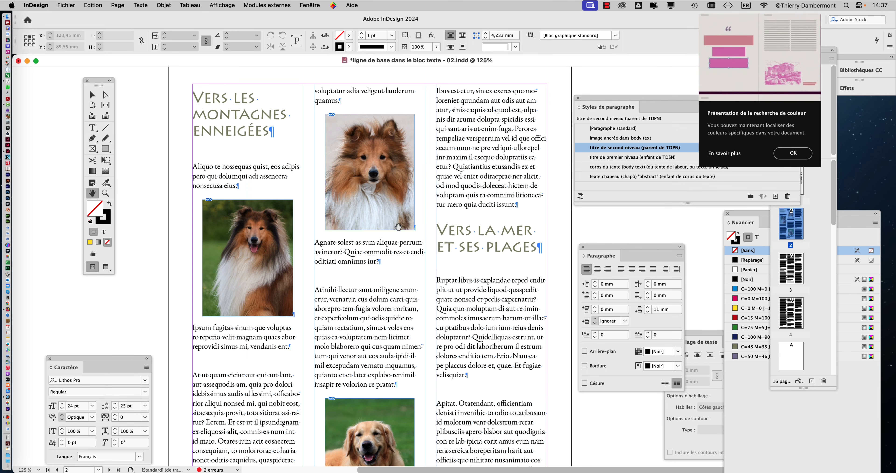
# Dismiss the colour search introduction and move the Styles de paragraphe panel beside page 2, with the Selection tool active.
pyautogui.press('super+minus')
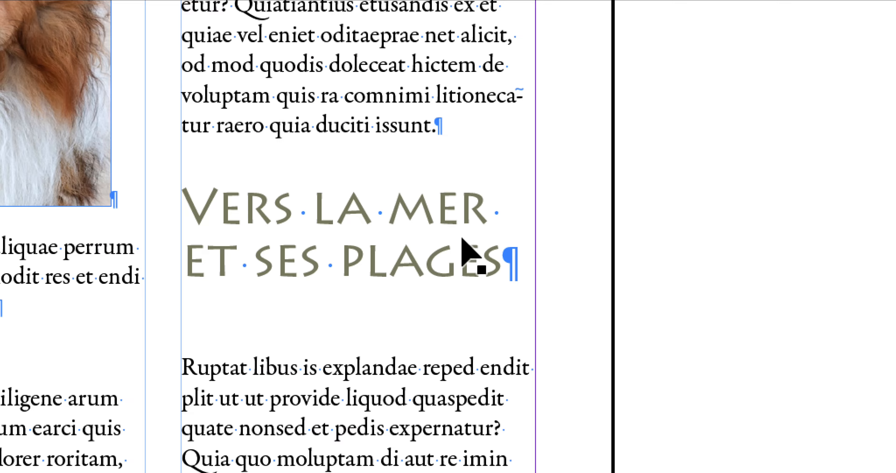
pyautogui.press('space')
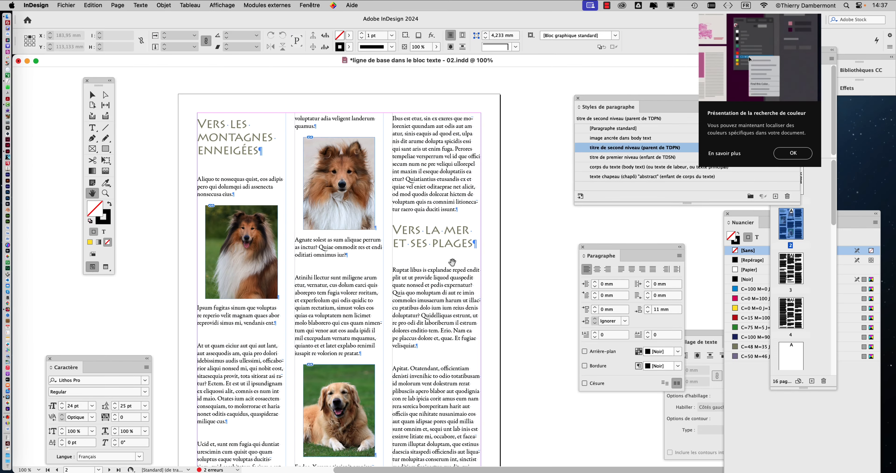
pyautogui.click(92, 95)
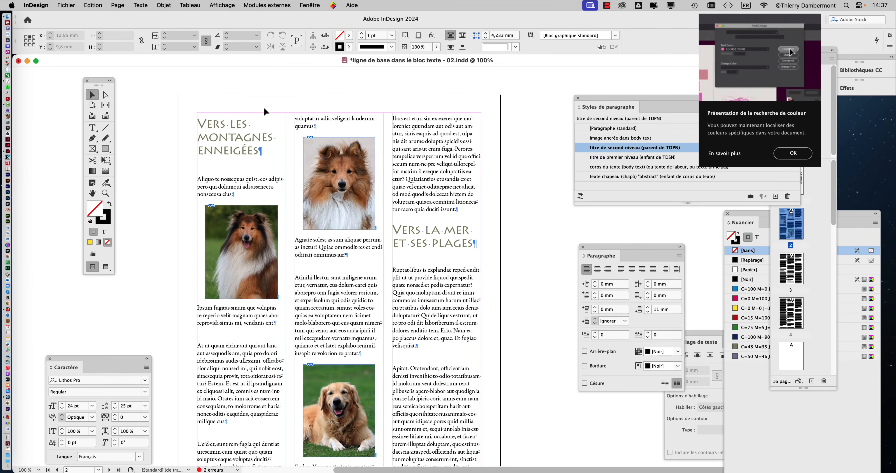
pyautogui.moveTo(624, 98); pyautogui.dragTo(554, 99)
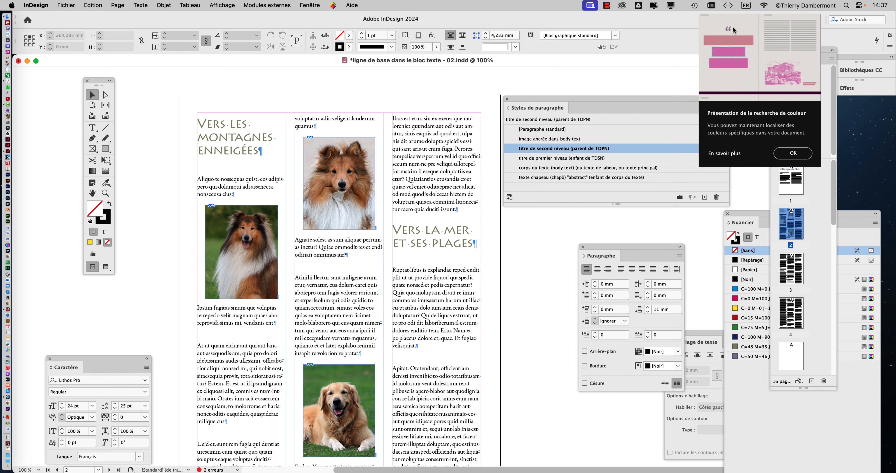
pyautogui.click(796, 153)
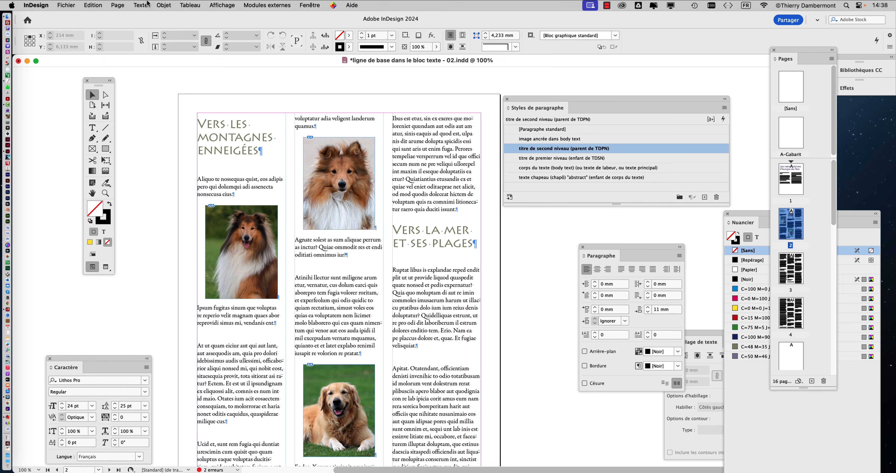
# Examine the Retrait et espacement options of the style "titre de second niveau (parent de TDPN)" and close them without changes.
pyautogui.click(147, 4)
pyautogui.click(642, 150)
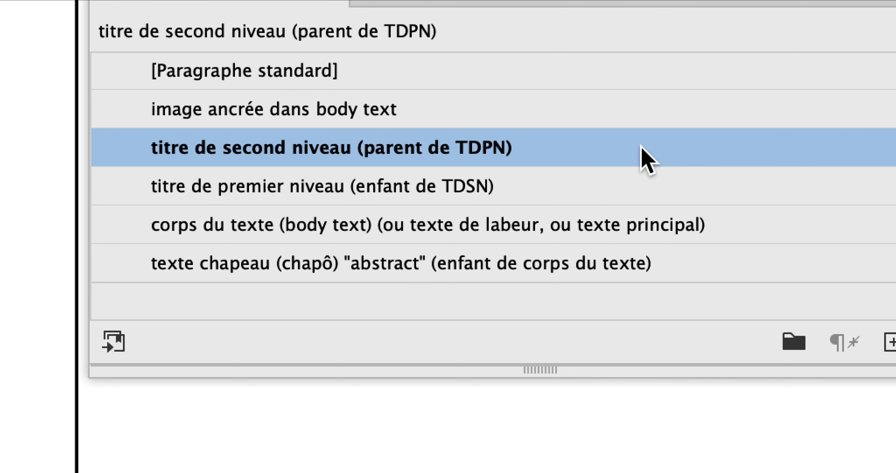
pyautogui.rightClick(642, 150)
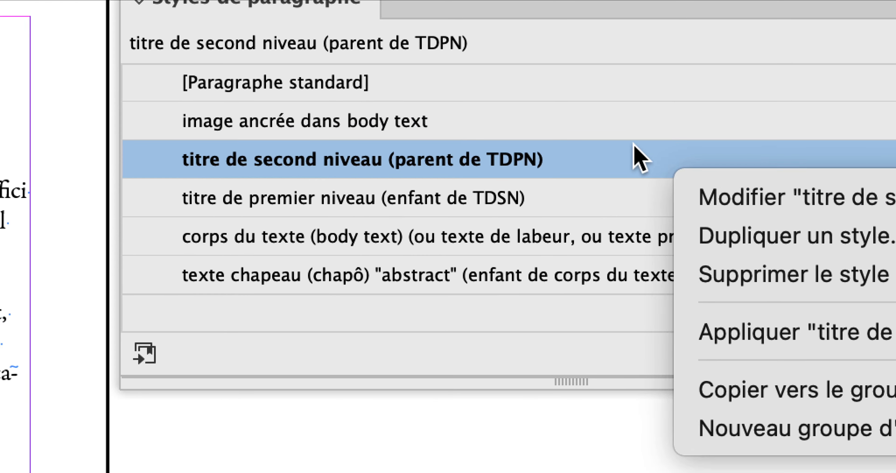
pyautogui.click(634, 146)
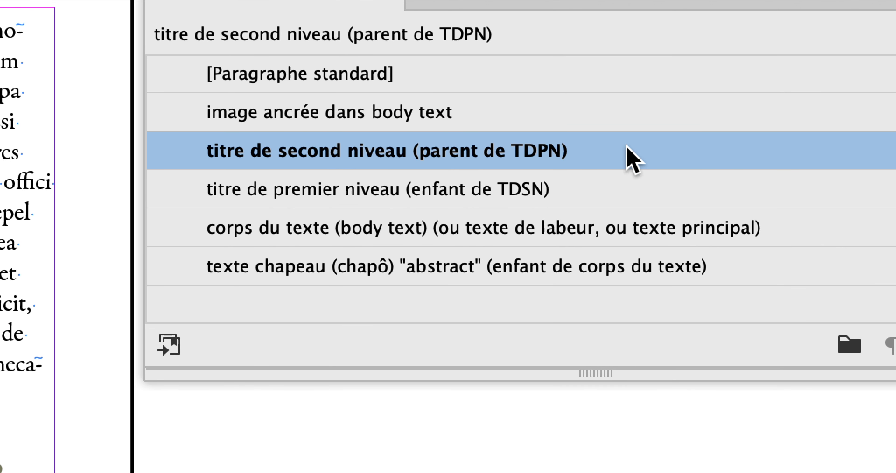
pyautogui.doubleClick(627, 146)
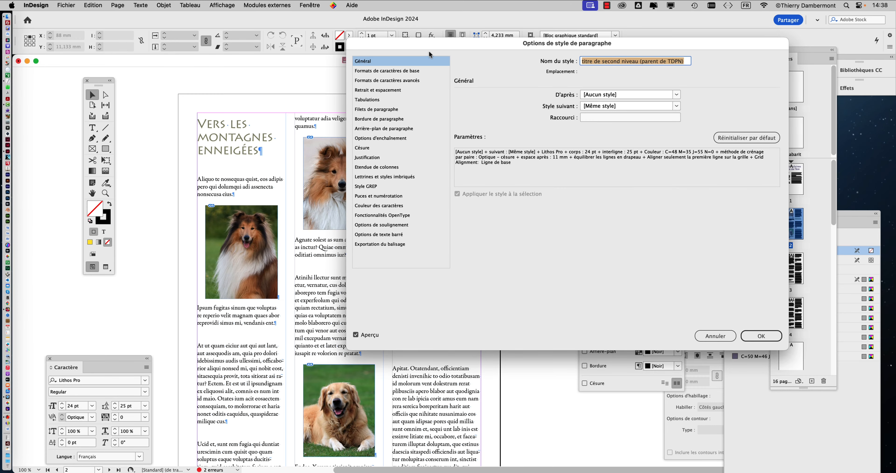
pyautogui.moveTo(430, 53); pyautogui.dragTo(595, 49)
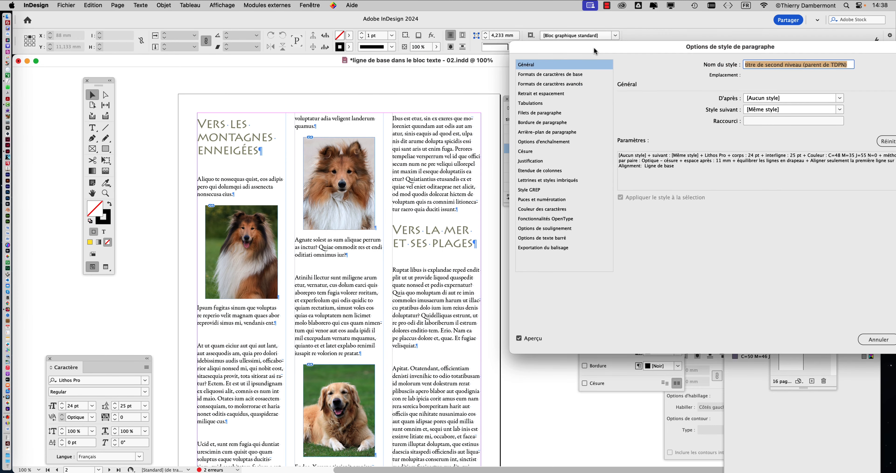
pyautogui.click(548, 96)
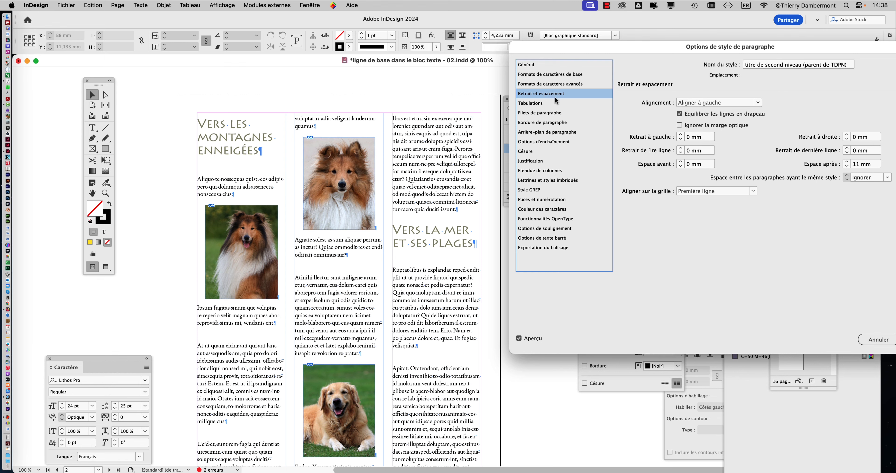
pyautogui.moveTo(723, 53); pyautogui.dragTo(492, 51)
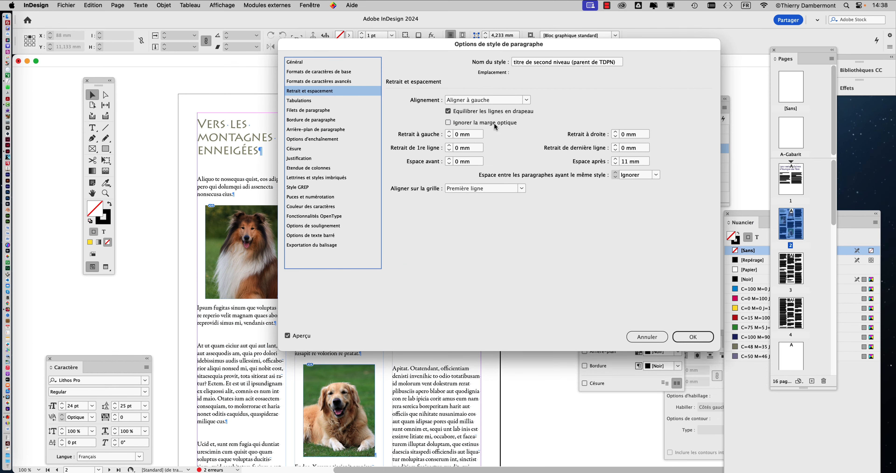
pyautogui.click(647, 338)
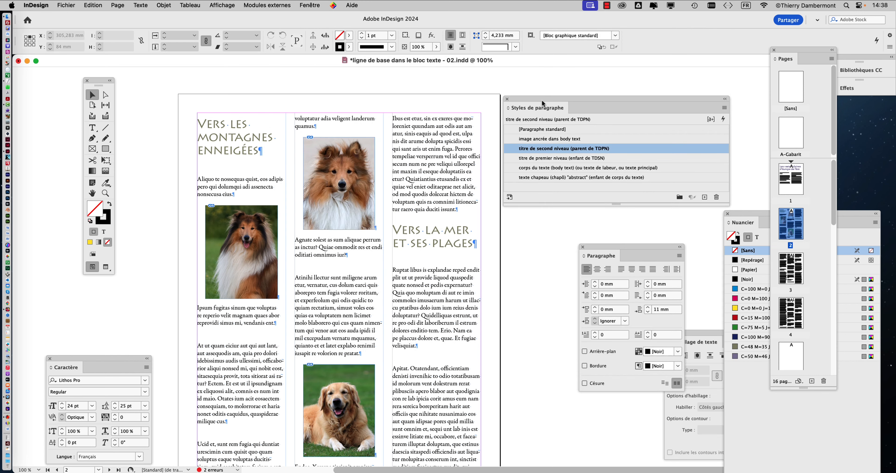
# Move the Styles de paragraphe panel clear of the page and review the second-level title style's general options without changing them.
pyautogui.moveTo(542, 101); pyautogui.dragTo(698, 77)
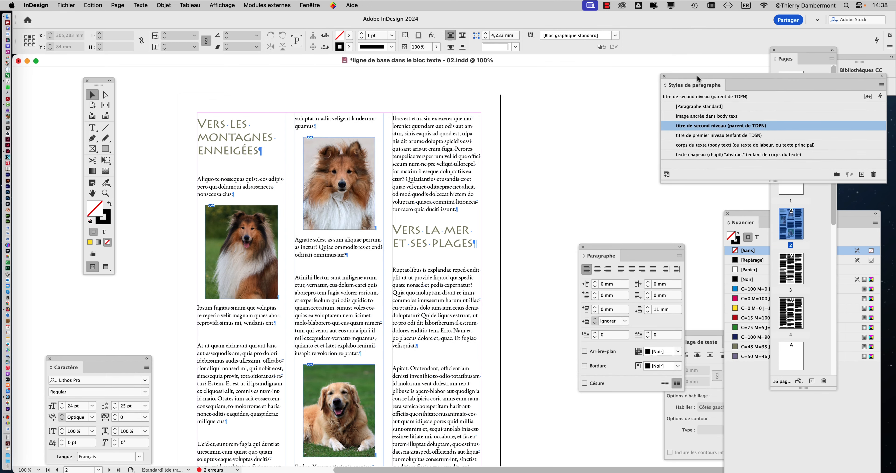
pyautogui.doubleClick(807, 129)
pyautogui.moveTo(441, 44); pyautogui.dragTo(670, 56)
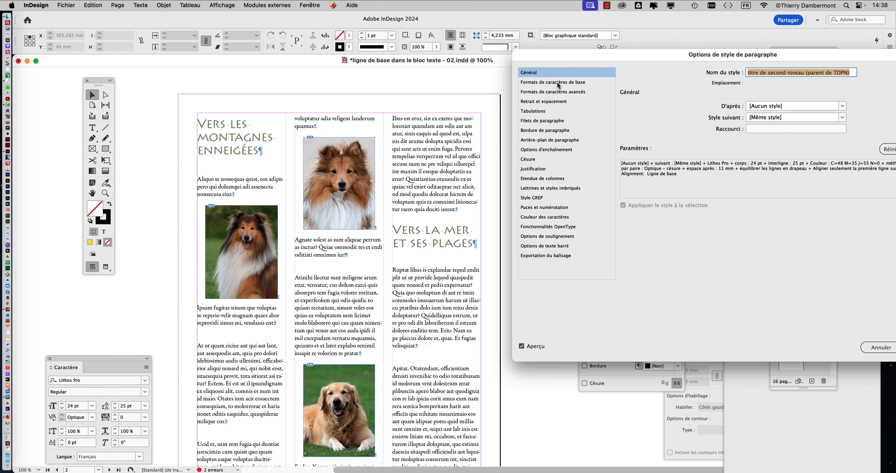
pyautogui.moveTo(561, 57); pyautogui.dragTo(396, 59)
pyautogui.click(714, 350)
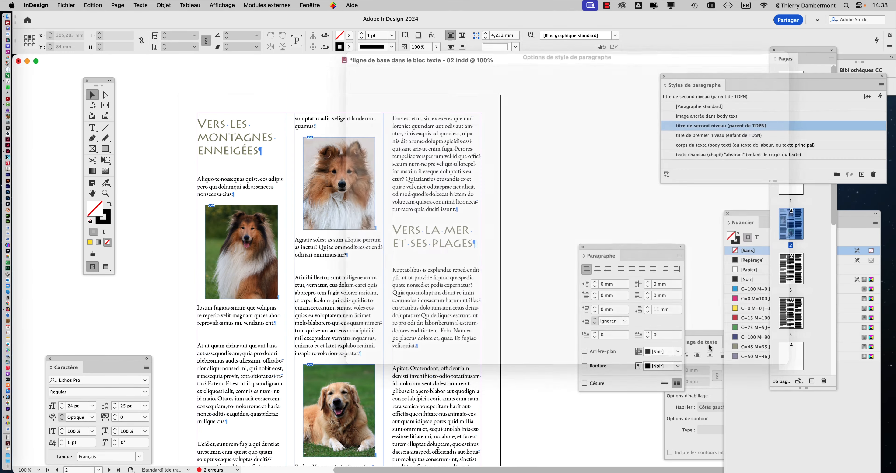
# Arrange the Caractère and Paragraphe panels one above the other beside page 2 and enlarge the page view to 150%.
pyautogui.moveTo(121, 360); pyautogui.dragTo(592, 90)
pyautogui.moveTo(603, 244); pyautogui.dragTo(559, 196)
pyautogui.press('super+equal')
pyautogui.press('super+equal')
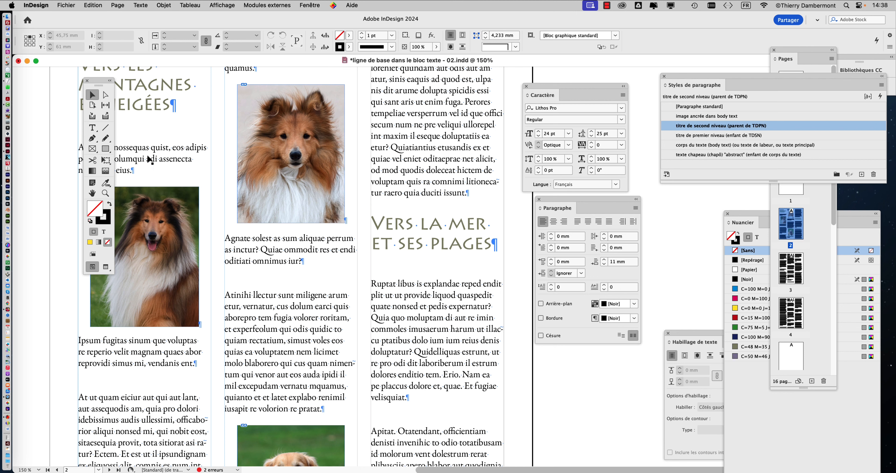
# Insert a new paragraph reading "Les chiens se sont retrouvés ce lundi" after the paragraph ending "oditiati omnimus iur?".
pyautogui.click(92, 128)
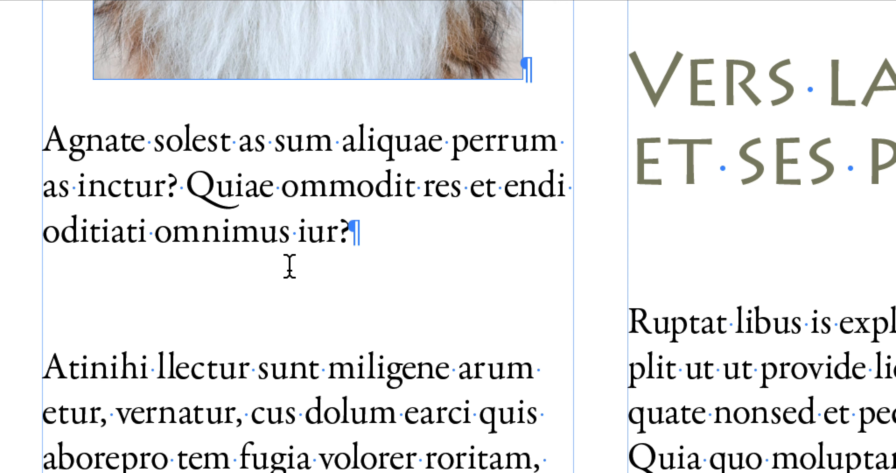
pyautogui.press('Return')
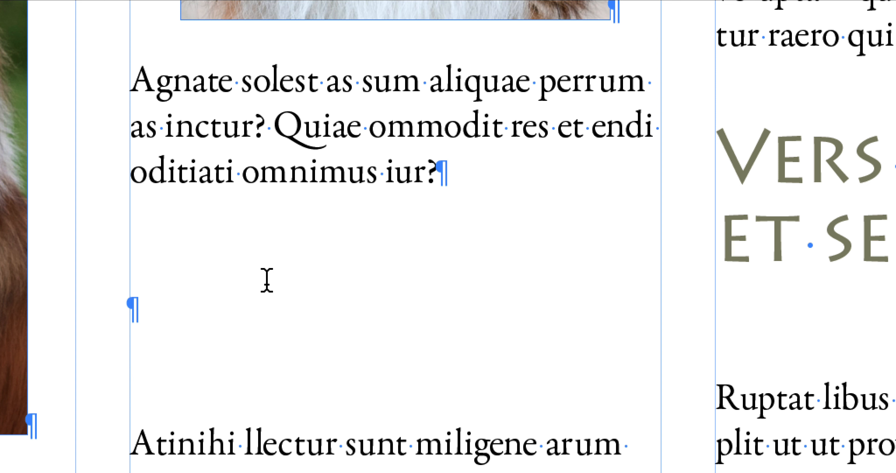
pyautogui.write('Le')
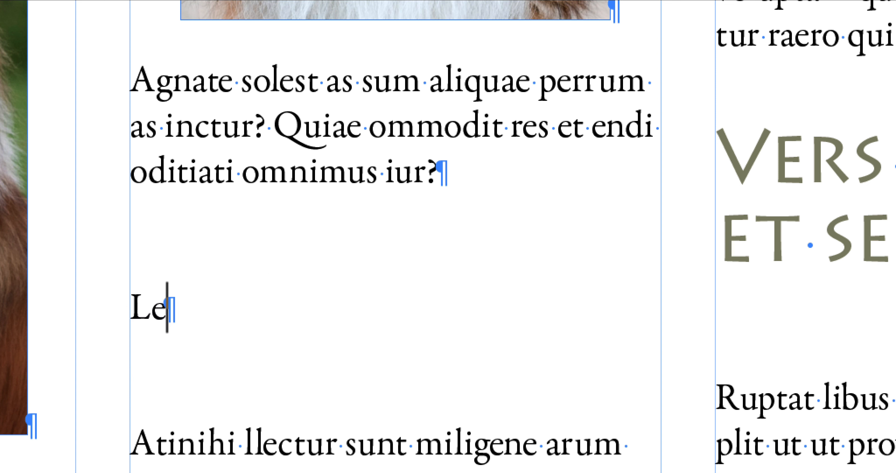
pyautogui.write('s chie')
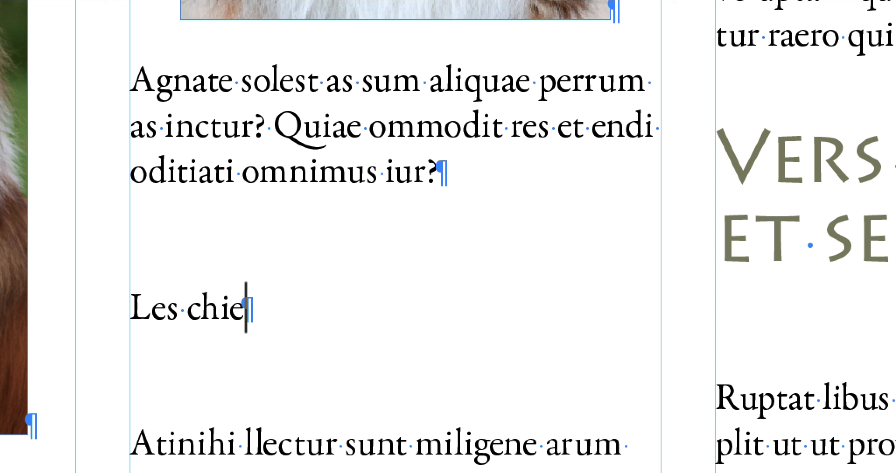
pyautogui.write('ns ')
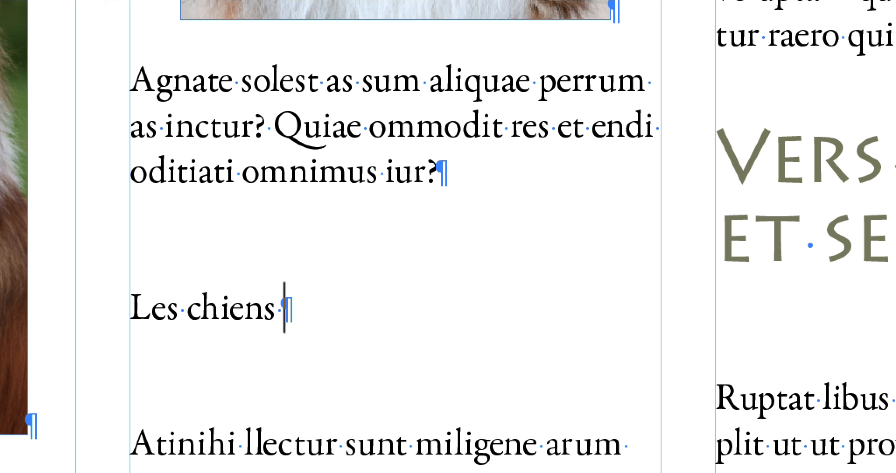
pyautogui.write('se sont retrouvés ')
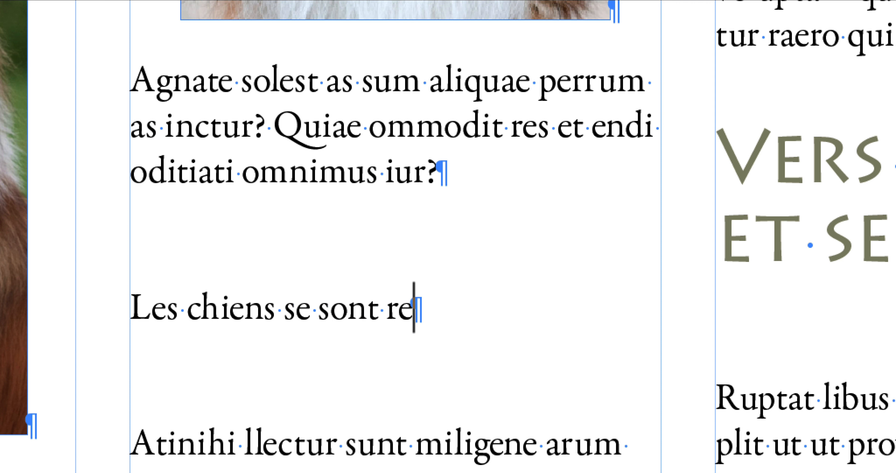
pyautogui.write('ce lundi')
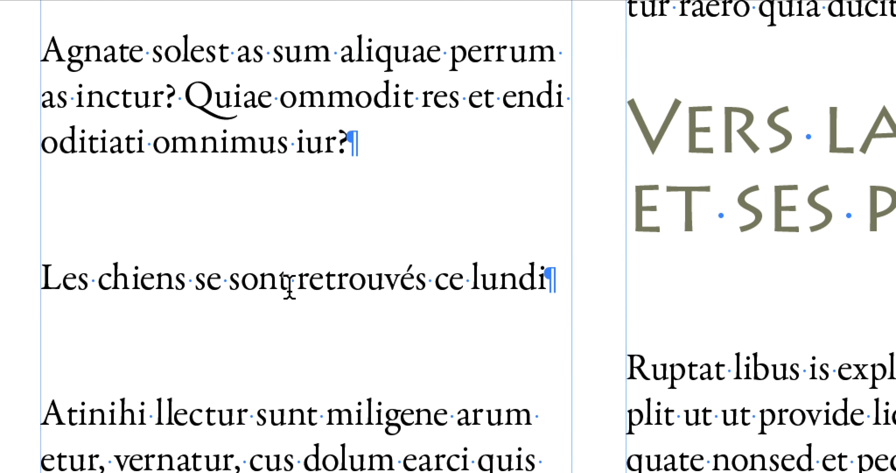
# Place the text cursor inside the paragraph "Les chiens se sont retrouvés ce lundi" and move the Paragraphe panel just below the Caractère panel.
pyautogui.click(293, 289)
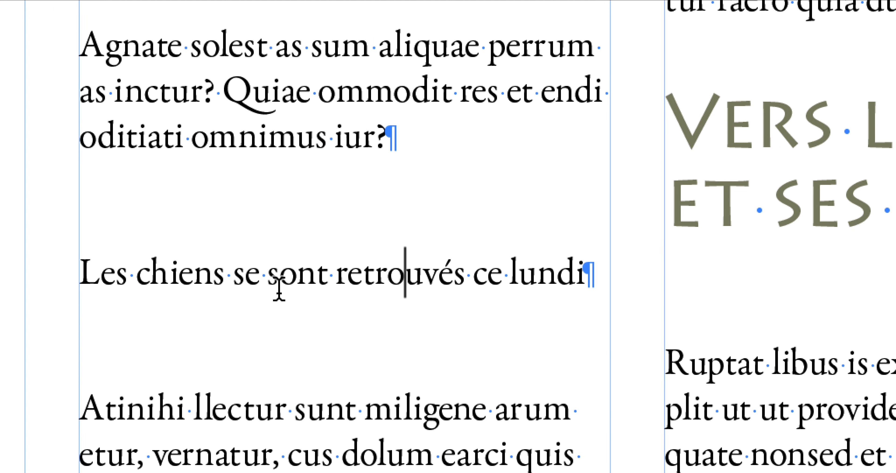
pyautogui.press('Right')
pyautogui.press('Right')
pyautogui.press('Right')
pyautogui.press('Right')
pyautogui.press('Right')
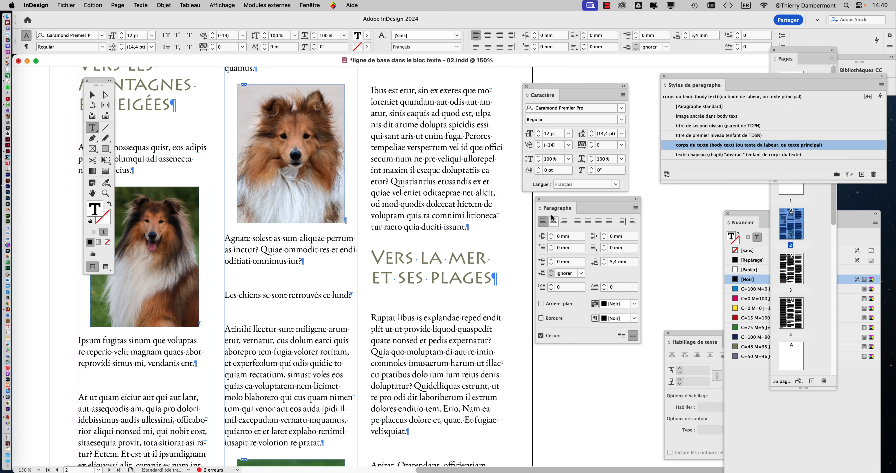
pyautogui.moveTo(556, 200); pyautogui.dragTo(539, 206)
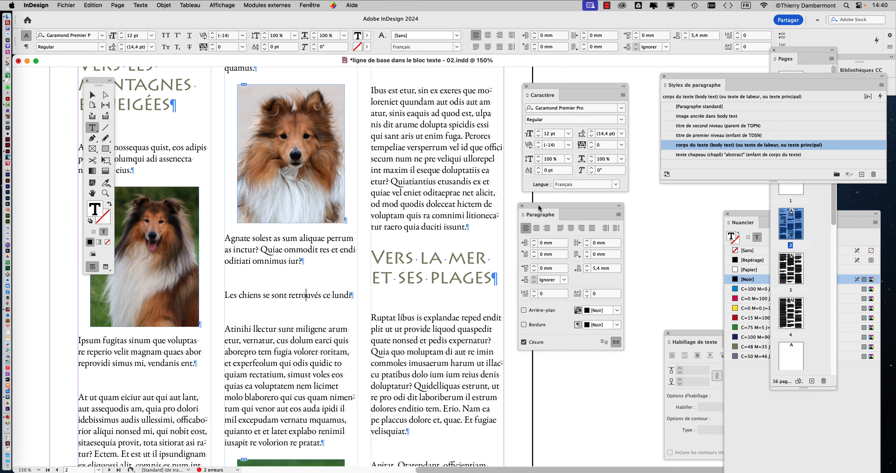
# Apply the style "titre de second niveau (parent de TDPN)" to the paragraph "Les chiens se sont retrouvés ce lundi", keeping the floating panels clear of it.
pyautogui.moveTo(538, 205); pyautogui.dragTo(588, 235)
pyautogui.moveTo(577, 85); pyautogui.dragTo(583, 394)
pyautogui.moveTo(691, 79); pyautogui.dragTo(430, 97)
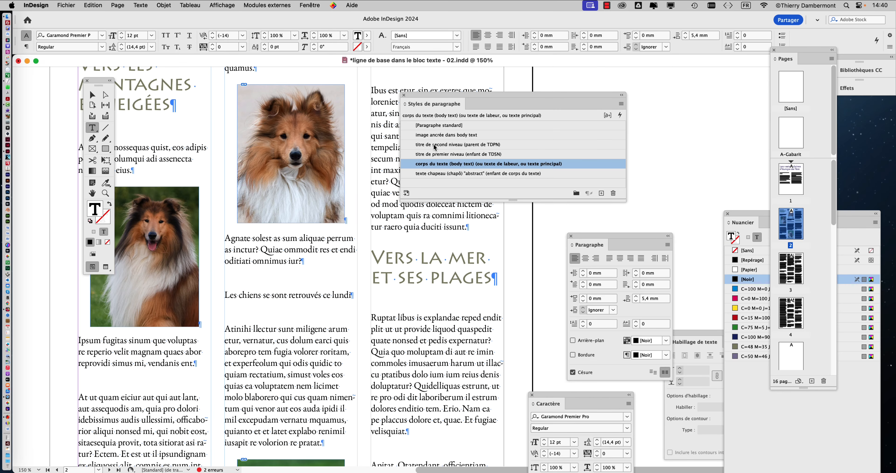
pyautogui.click(435, 145)
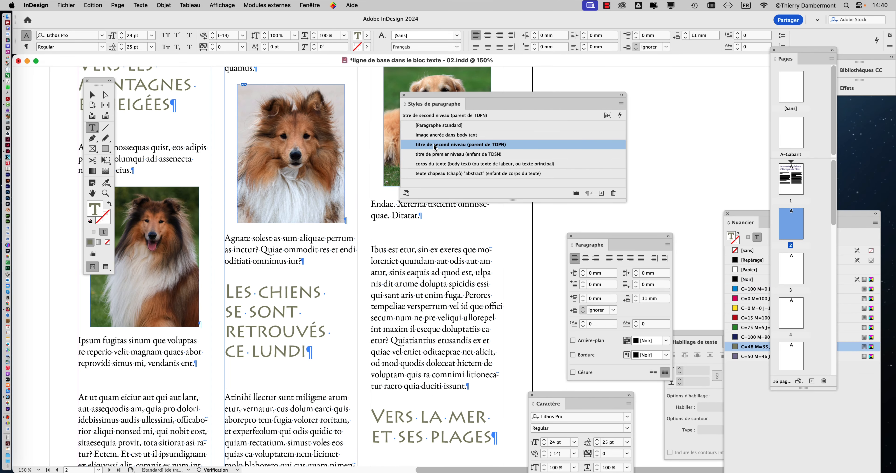
pyautogui.moveTo(435, 102); pyautogui.dragTo(588, 98)
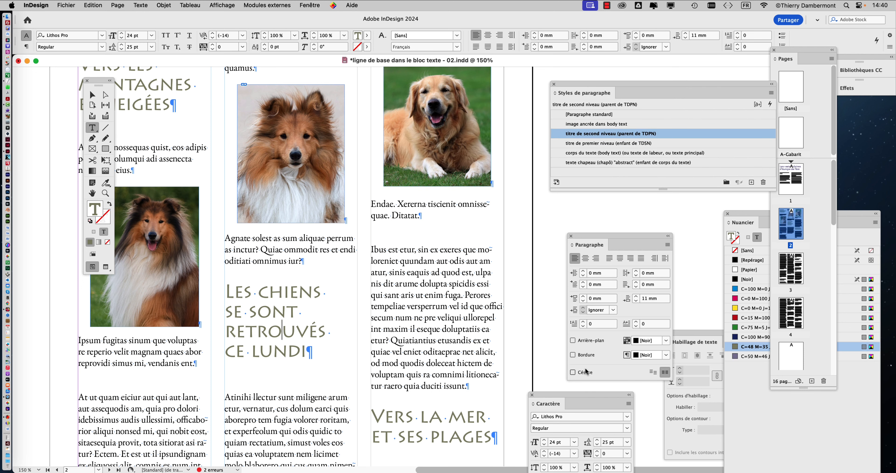
# Save a new version of the document as "ligne de base dans le bloc texte - 03.indd" in the same folder.
pyautogui.press('Escape')
pyautogui.click(66, 5)
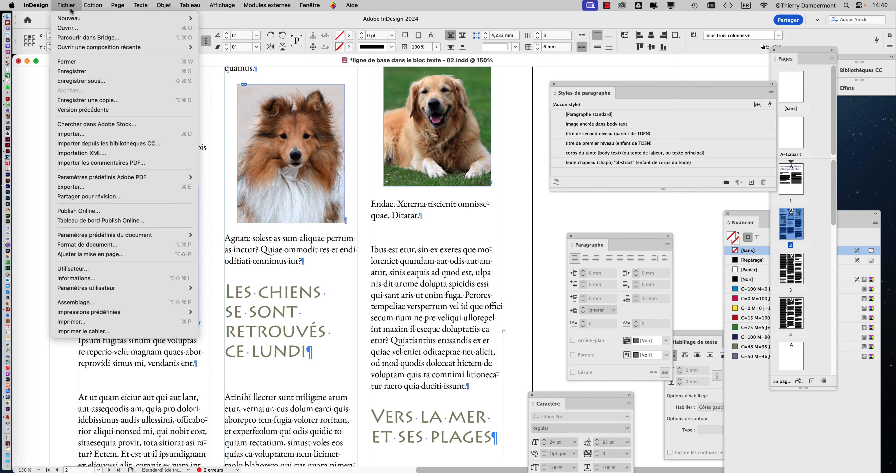
pyautogui.click(94, 81)
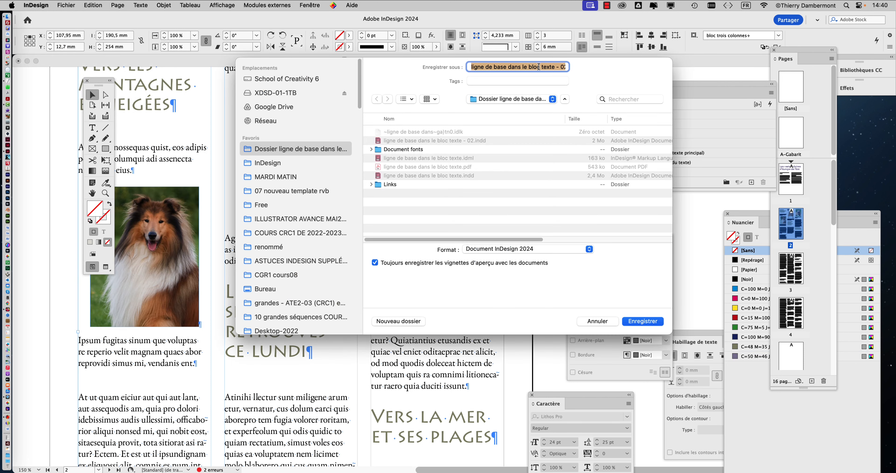
pyautogui.click(539, 66)
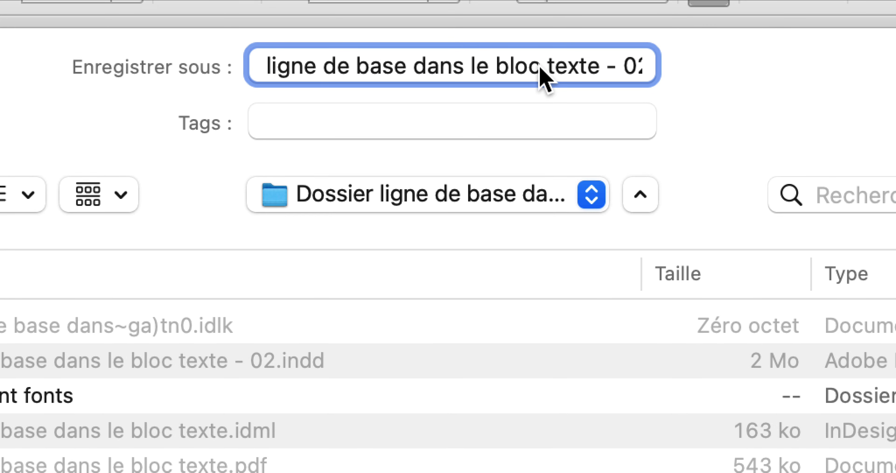
pyautogui.press('Down')
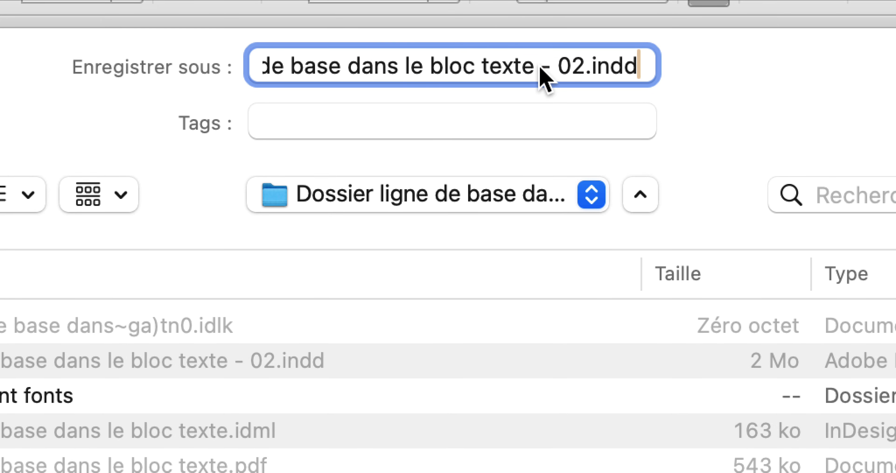
pyautogui.moveTo(572, 69); pyautogui.dragTo(582, 74)
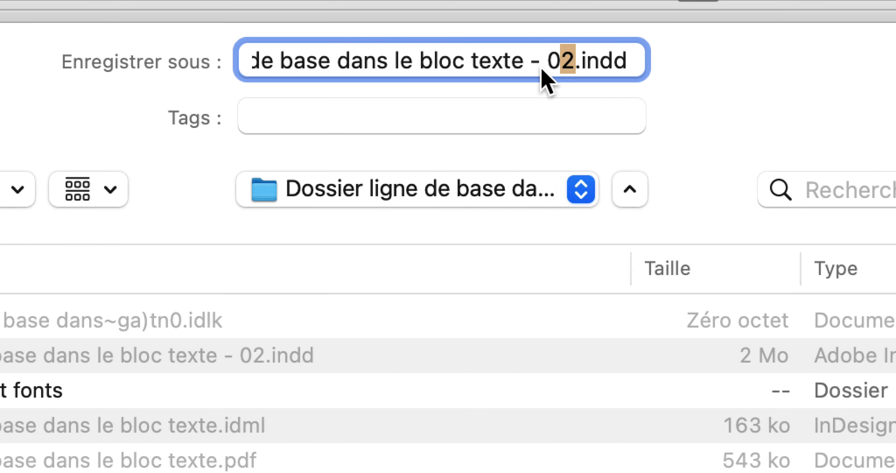
pyautogui.click(712, 62)
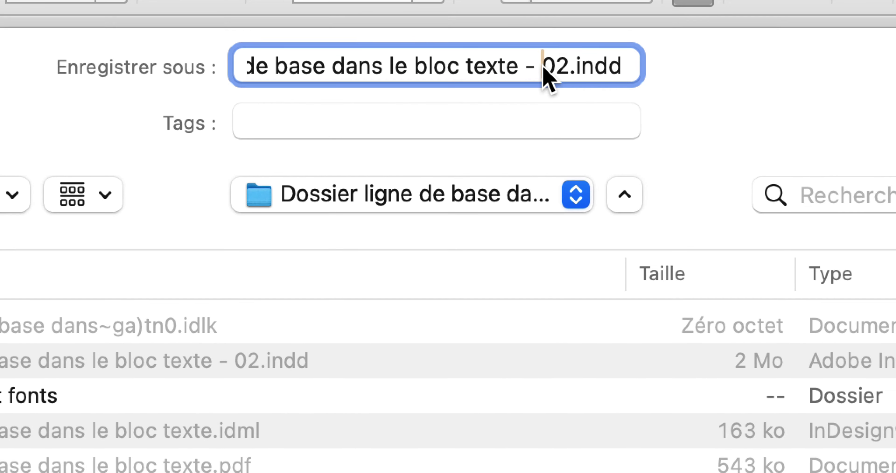
pyautogui.click(646, 63)
pyautogui.press('super+Left')
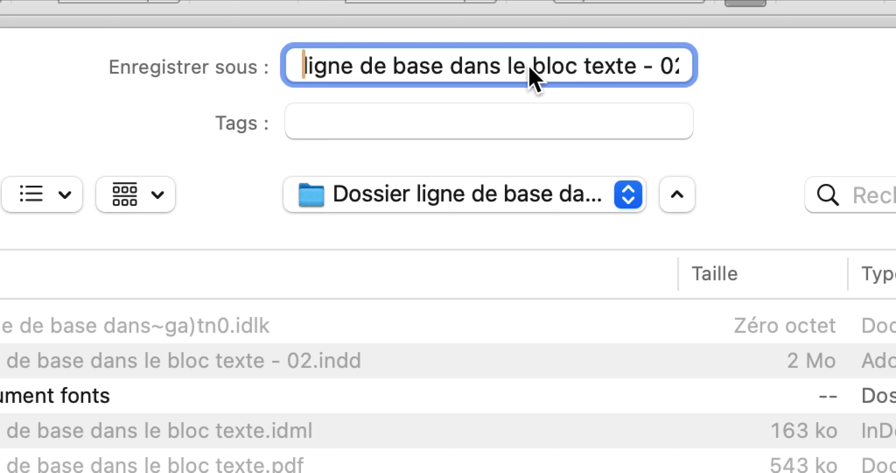
pyautogui.press('super+Right')
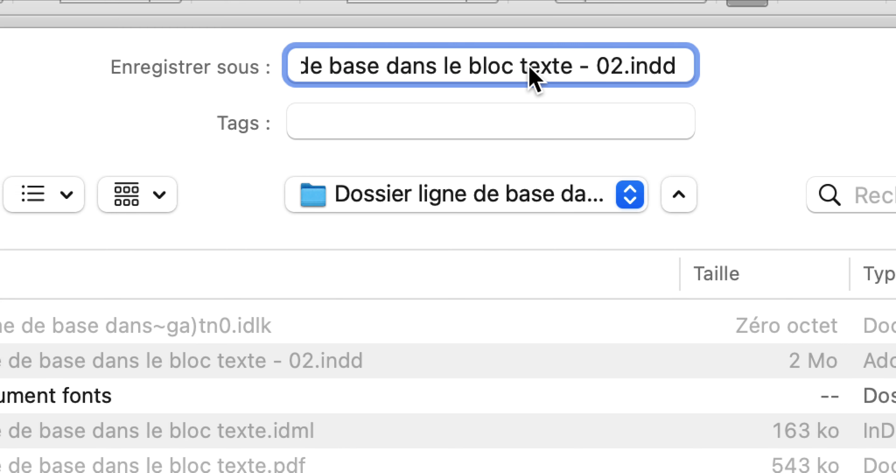
pyautogui.moveTo(610, 68); pyautogui.dragTo(624, 68)
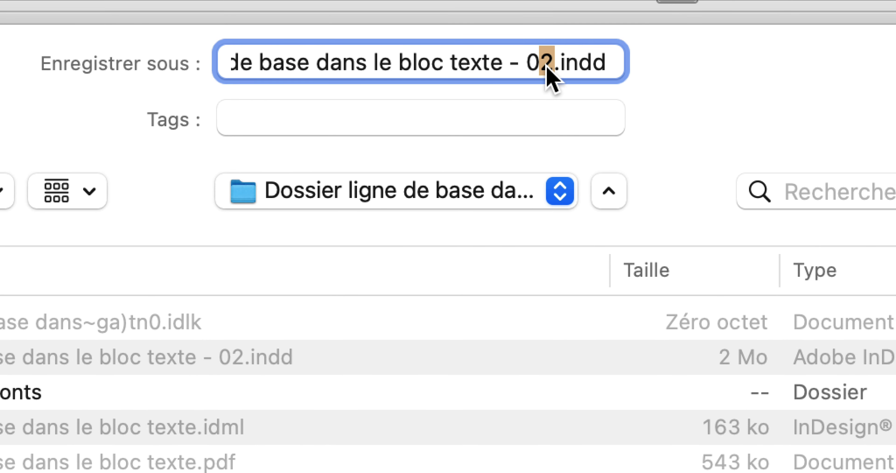
pyautogui.write('3')
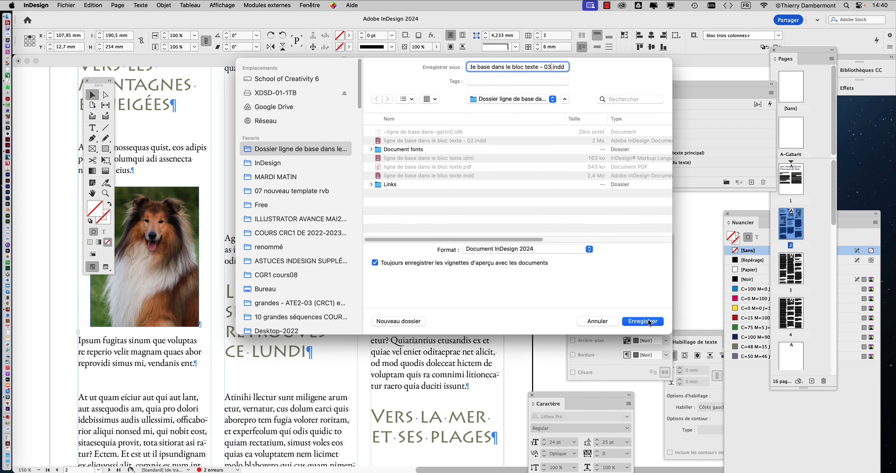
pyautogui.click(649, 322)
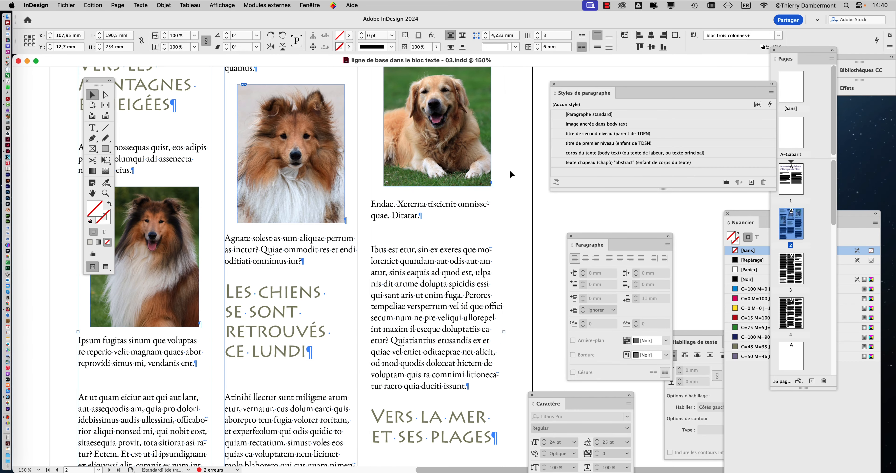
# Move the Paragraphe and Caractère panels off page 2 and place the text cursor in the title "Vers la mer et ses plages".
pyautogui.press('super+1')
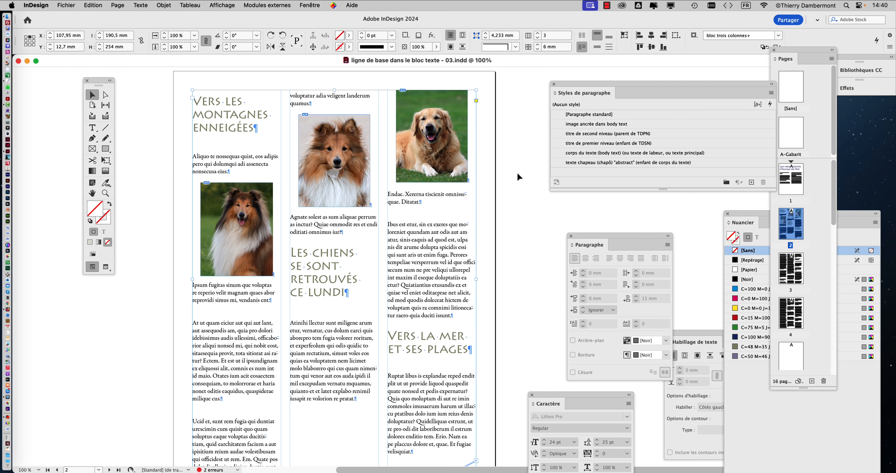
pyautogui.click(139, 106)
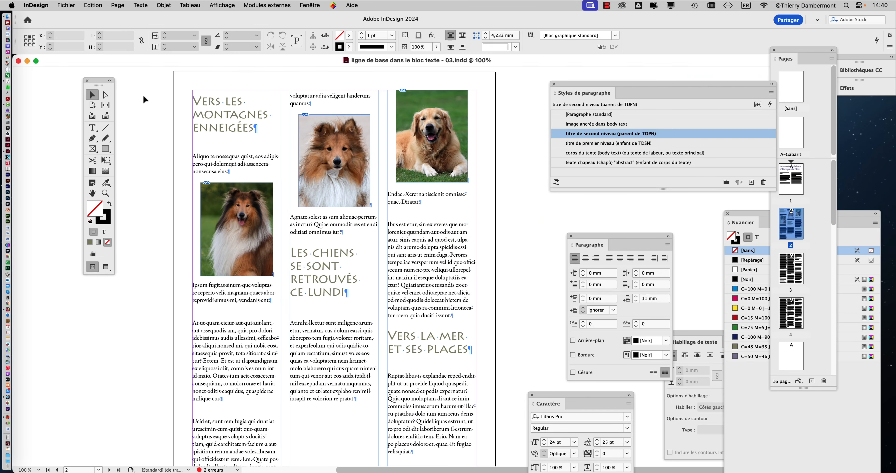
pyautogui.scroll(-2, 363, 252)
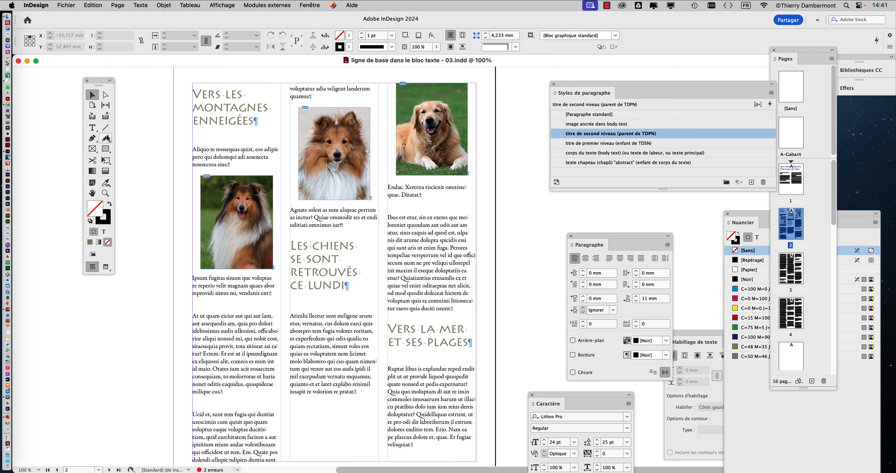
pyautogui.click(90, 130)
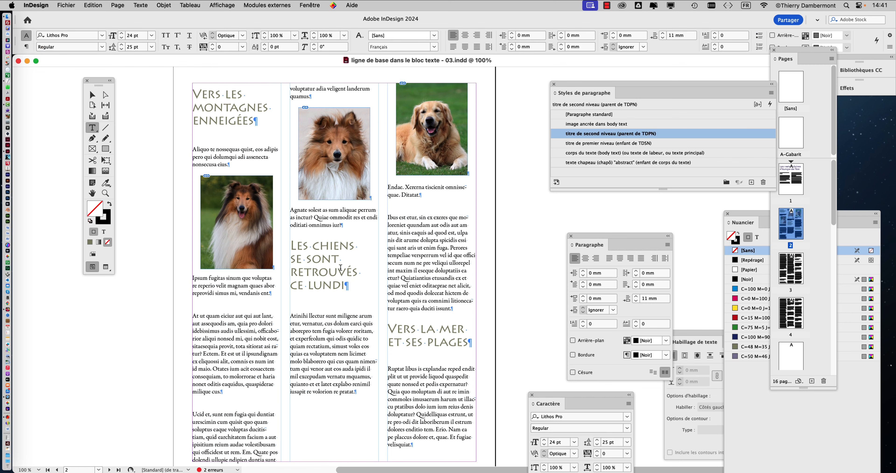
pyautogui.scroll(2, 340, 268)
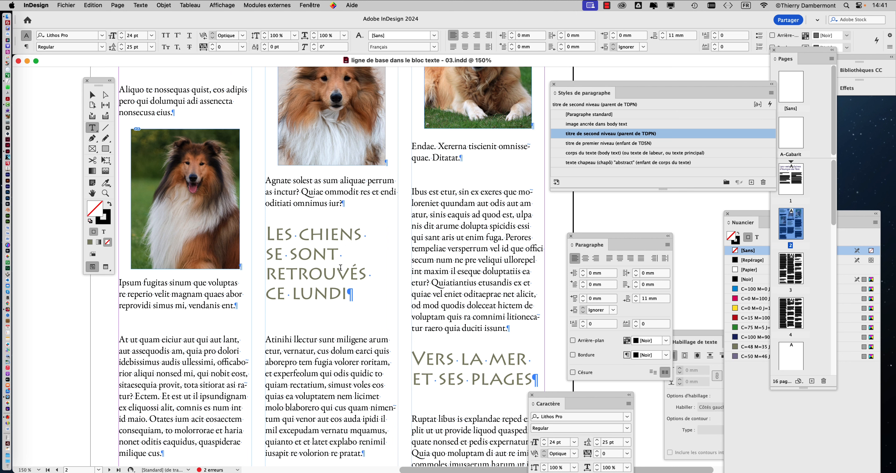
pyautogui.moveTo(591, 234); pyautogui.dragTo(656, 238)
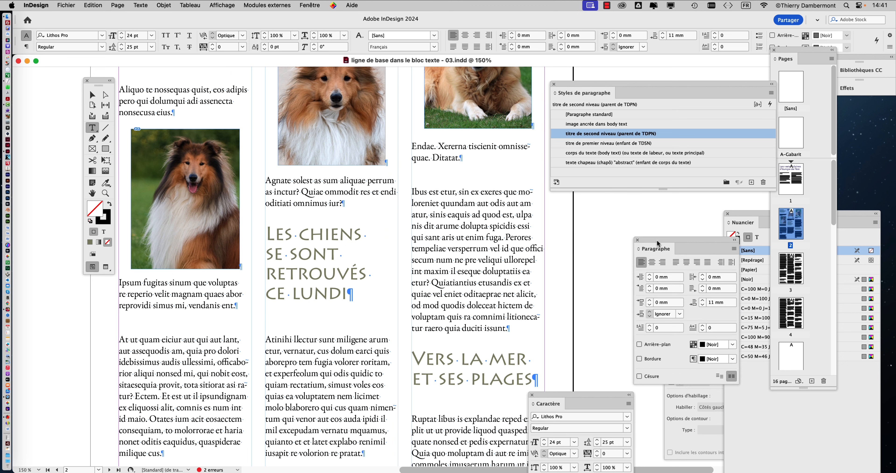
pyautogui.moveTo(570, 396); pyautogui.dragTo(631, 399)
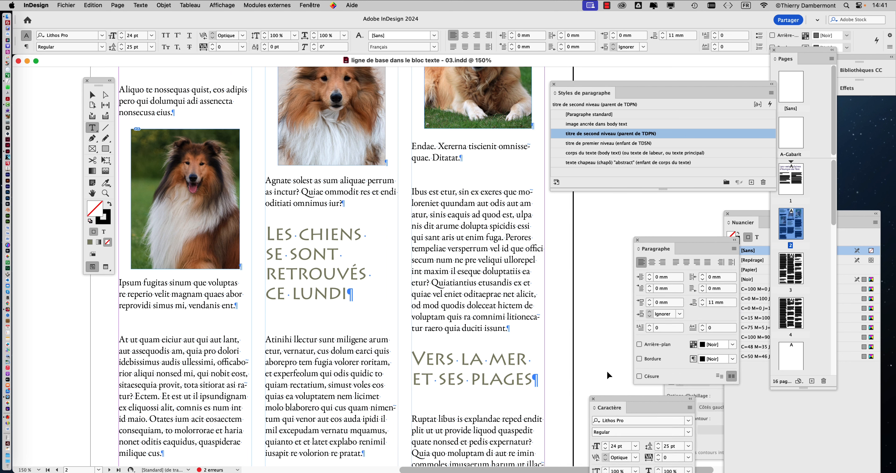
pyautogui.scroll(-2, 490, 296)
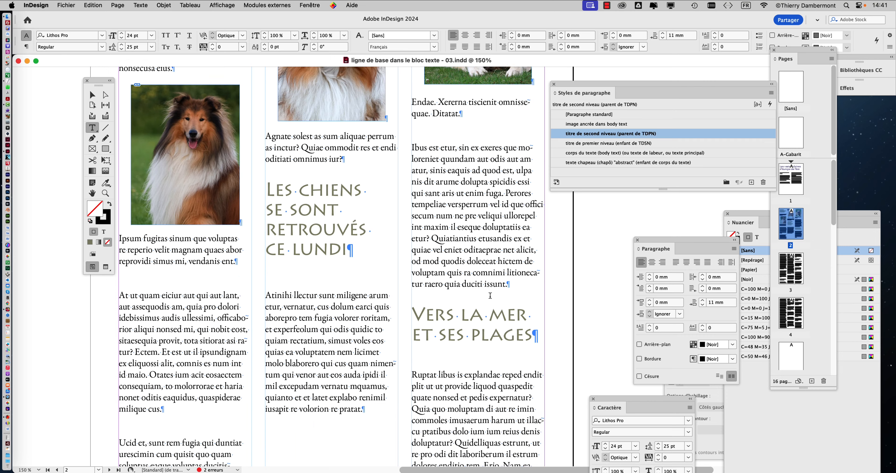
pyautogui.click(473, 319)
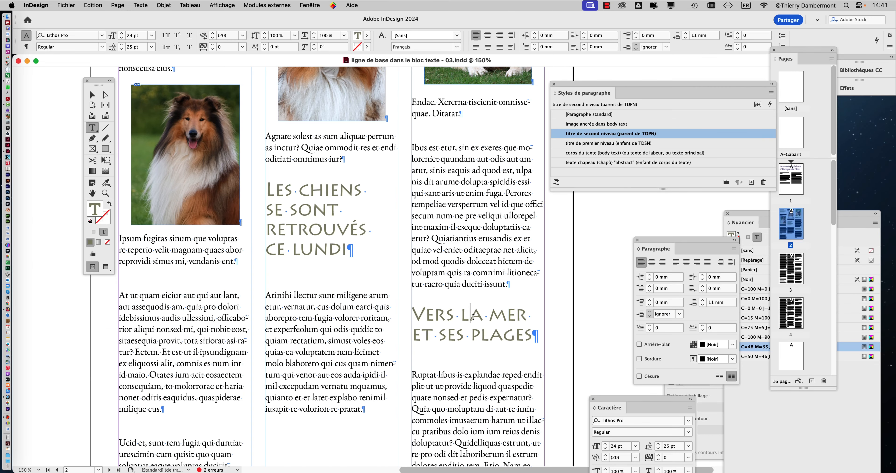
# Move the tools and Styles de paragraphe panels away from the page and place the Paragraphe panel beside the title "Vers la mer et ses plages".
pyautogui.scroll(-1, 473, 317)
pyautogui.scroll(5, 473, 317)
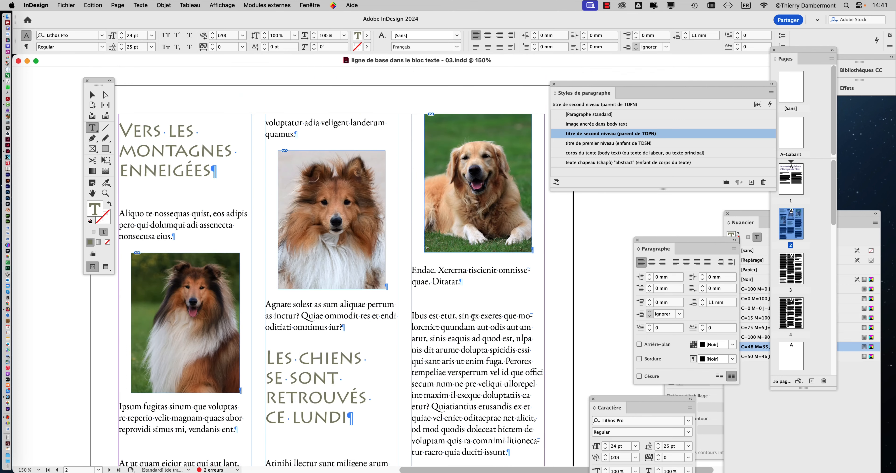
pyautogui.moveTo(101, 83); pyautogui.dragTo(60, 85)
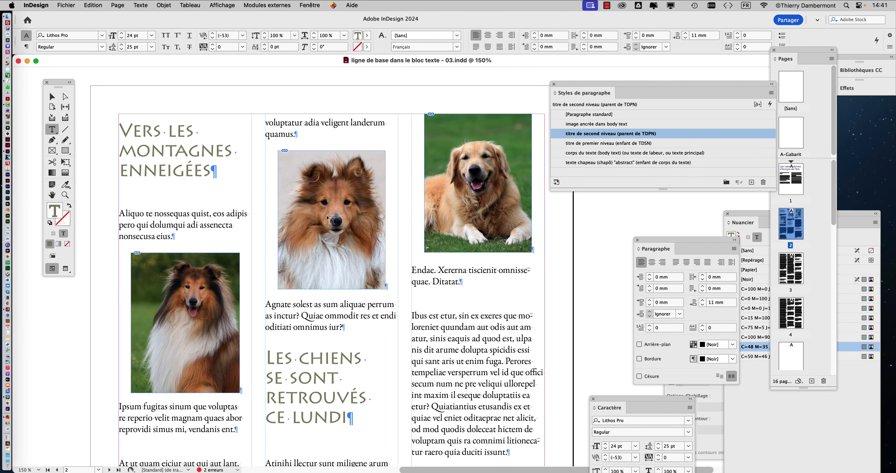
pyautogui.scroll(-10, 415, 246)
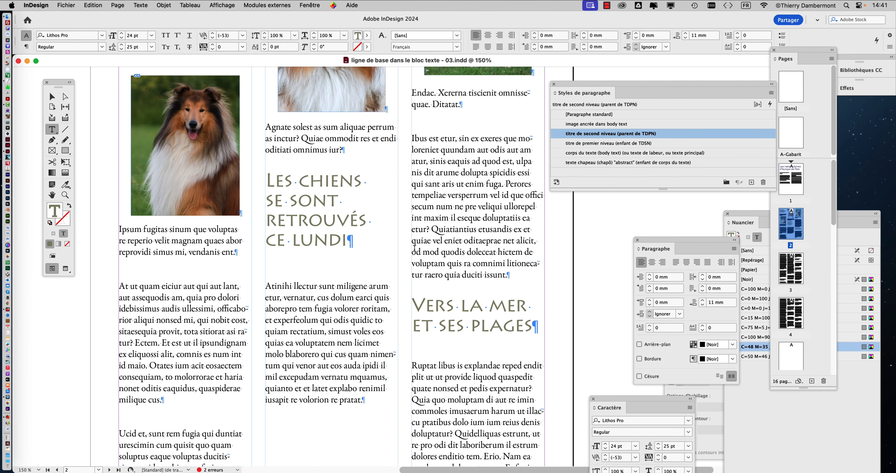
pyautogui.click(478, 264)
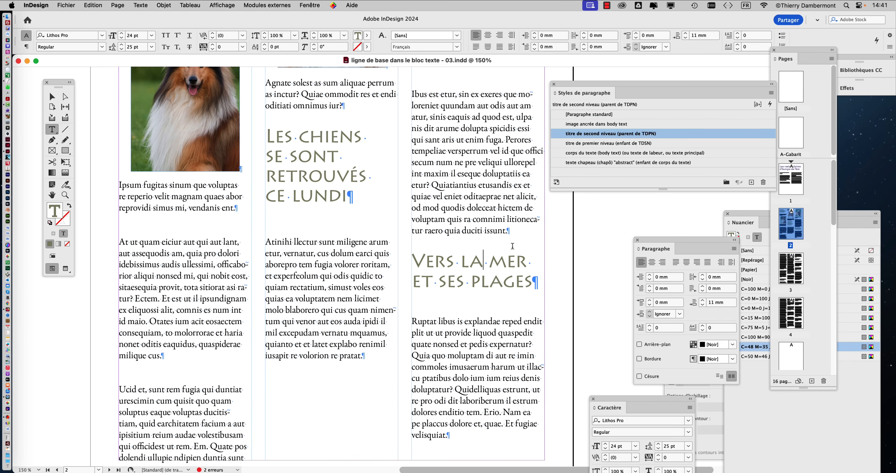
pyautogui.moveTo(571, 83); pyautogui.dragTo(584, 67)
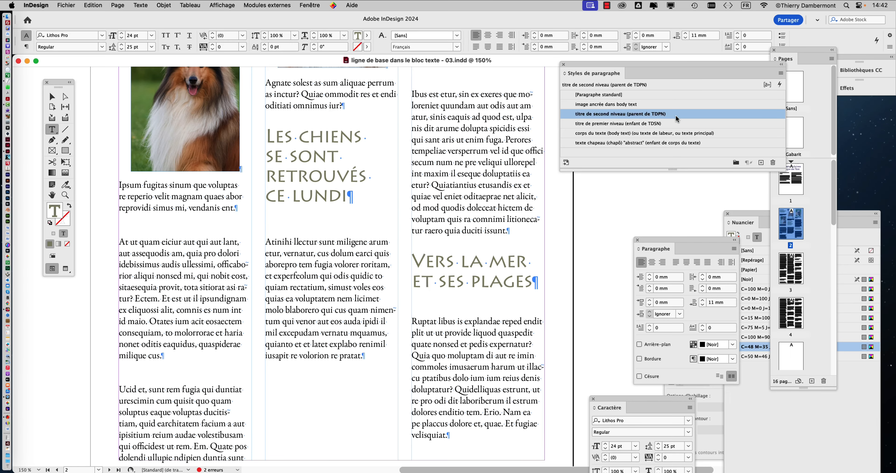
pyautogui.moveTo(574, 63); pyautogui.dragTo(712, 68)
pyautogui.moveTo(655, 238); pyautogui.dragTo(582, 124)
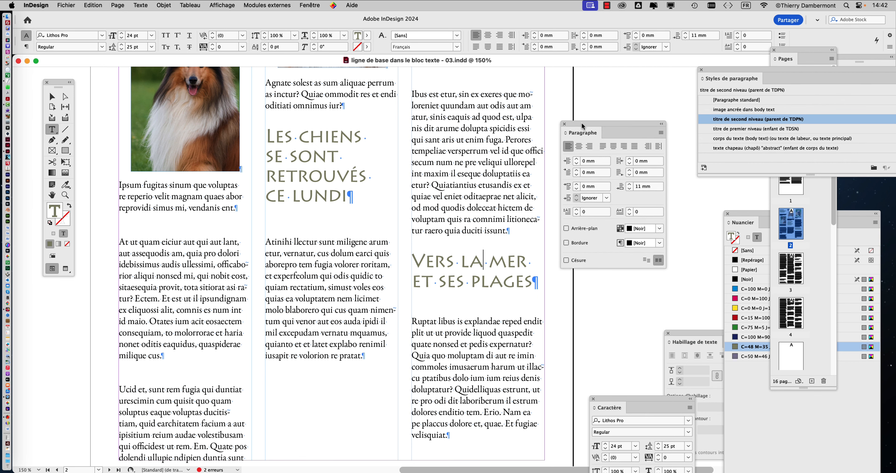
# Reduce the space after the title "Vers la mer et ses plages" step by step to 1 mm.
pyautogui.click(138, 5)
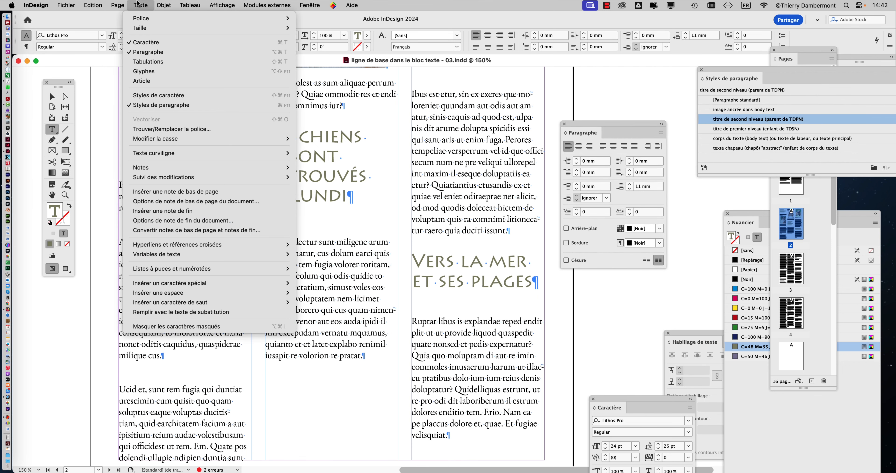
pyautogui.click(640, 195)
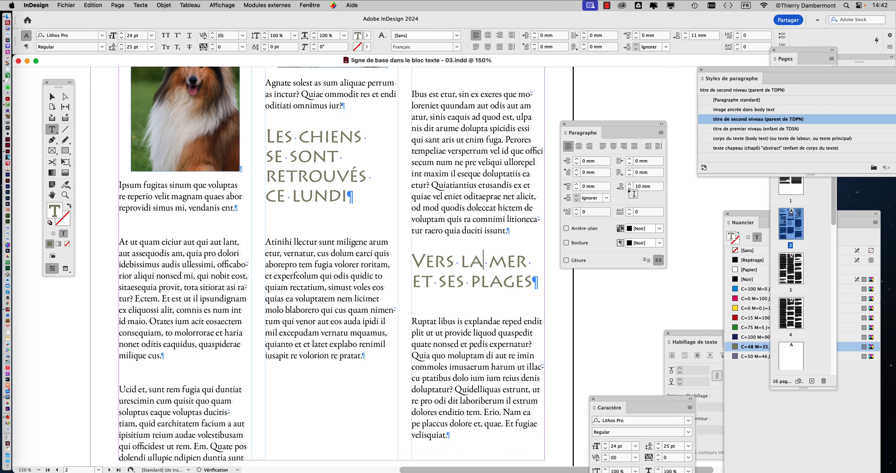
pyautogui.click(630, 189)
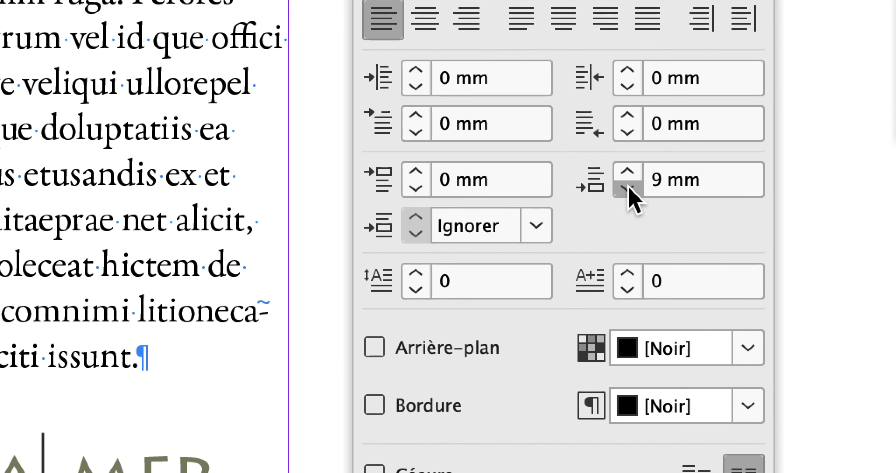
pyautogui.click(624, 117)
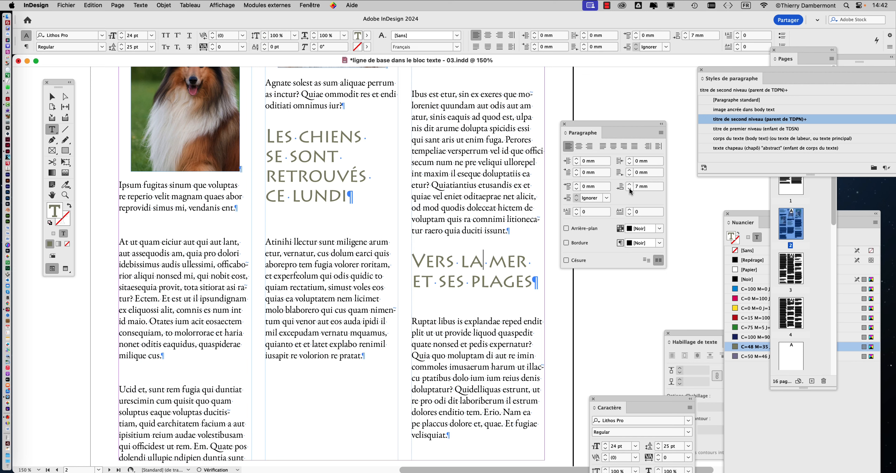
pyautogui.click(629, 187)
pyautogui.click(630, 188)
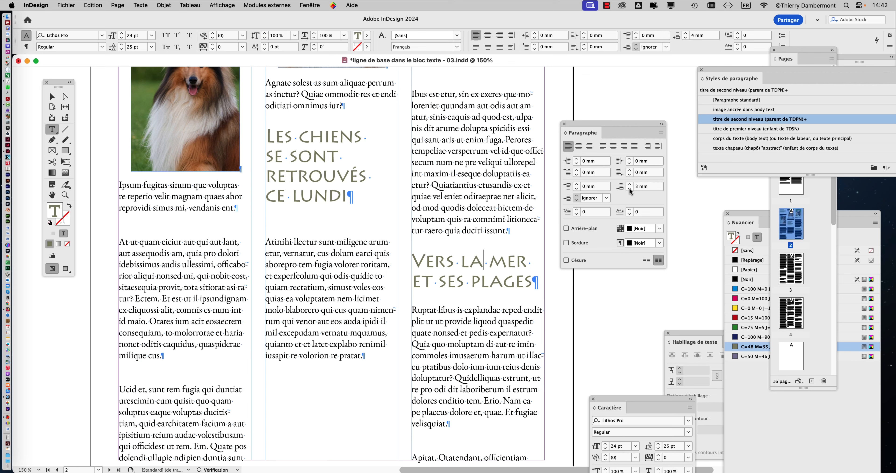
pyautogui.click(629, 187)
pyautogui.click(630, 188)
pyautogui.click(629, 187)
pyautogui.click(630, 188)
pyautogui.click(629, 187)
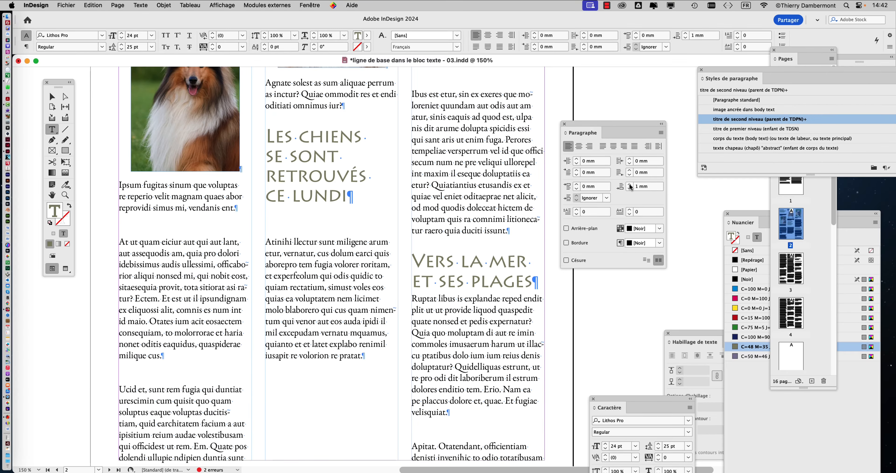
# Set both the space after and the space before the title "Vers la mer et ses plages" to 2 mm.
pyautogui.click(630, 185)
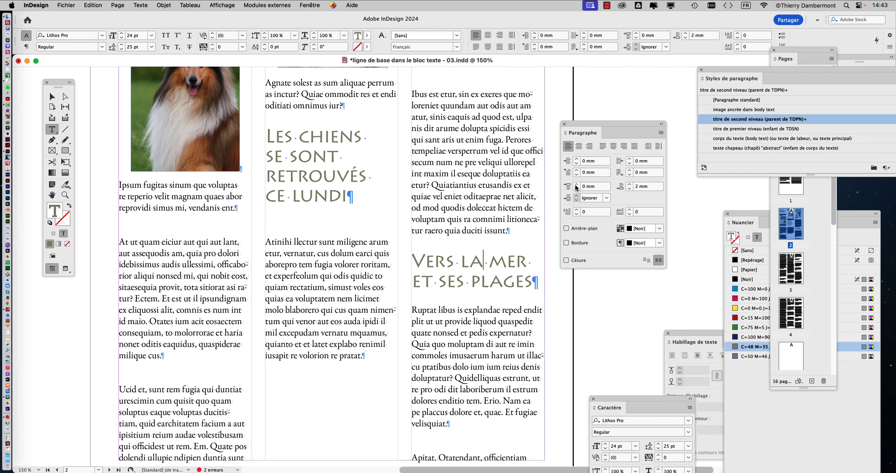
pyautogui.click(576, 185)
pyautogui.click(576, 185)
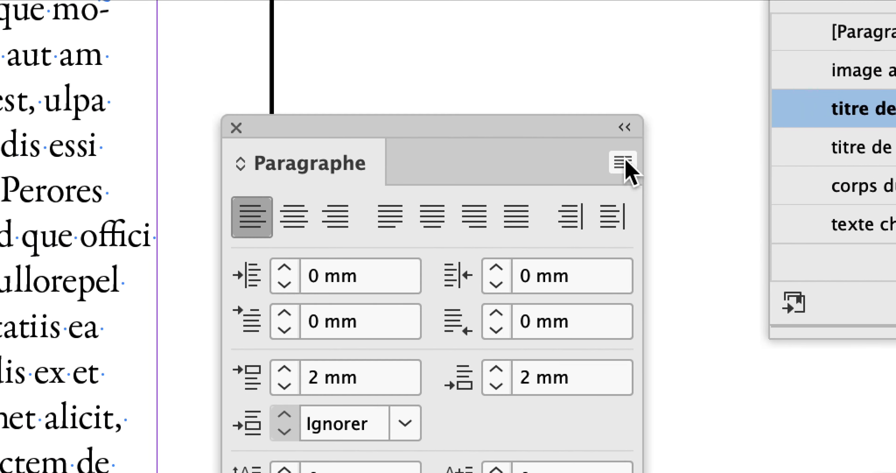
pyautogui.click(778, 22)
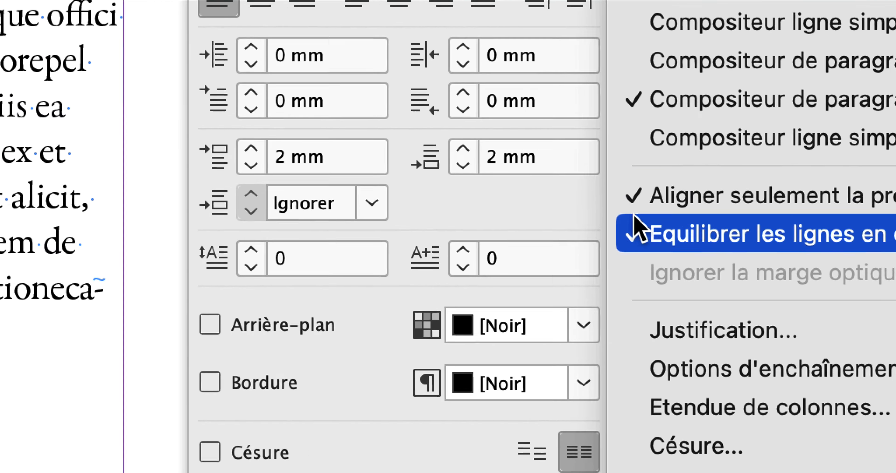
pyautogui.click(264, 246)
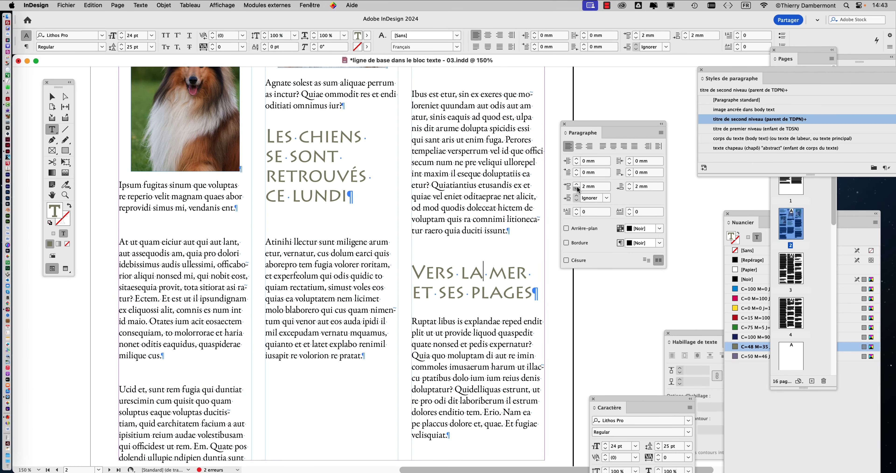
# Raise the space before the title "Vers la mer et ses plages" step by step to 8 mm.
pyautogui.click(578, 189)
pyautogui.click(578, 187)
pyautogui.click(578, 186)
pyautogui.click(578, 187)
pyautogui.click(578, 187)
pyautogui.click(577, 187)
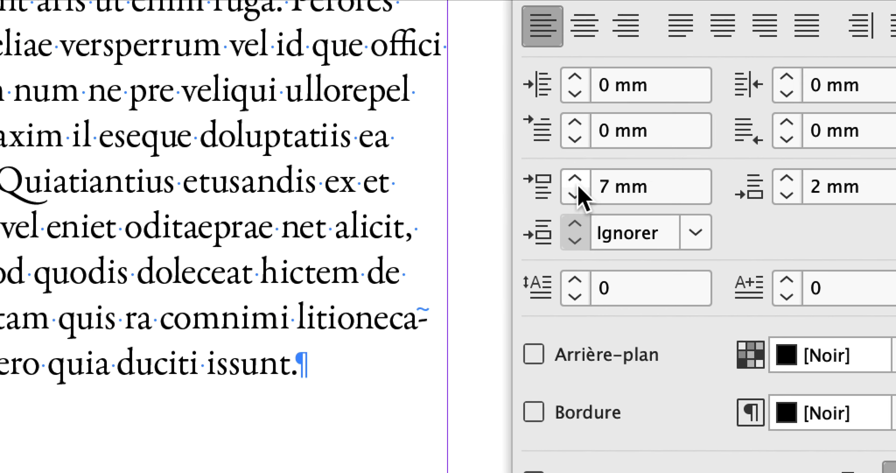
pyautogui.click(559, 171)
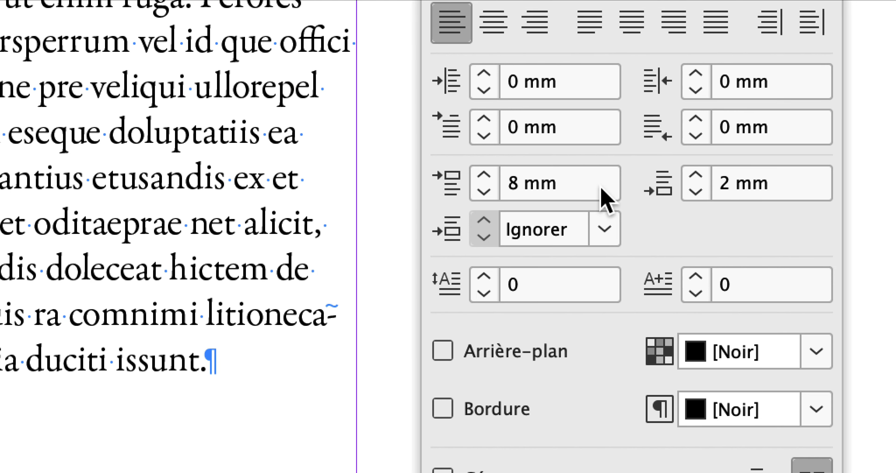
pyautogui.click(602, 190)
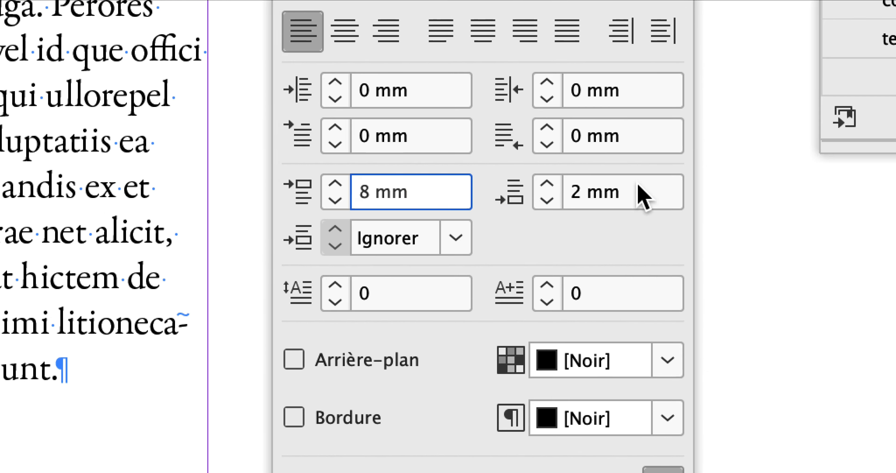
pyautogui.click(790, 190)
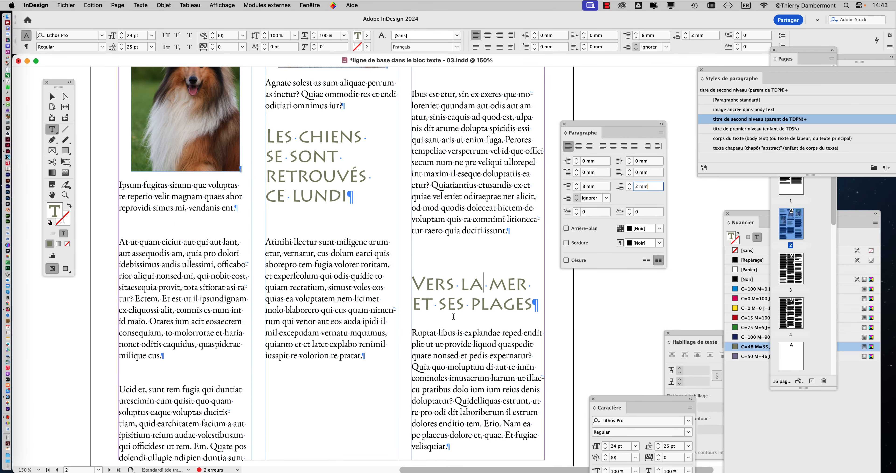
pyautogui.scroll(1, 441, 278)
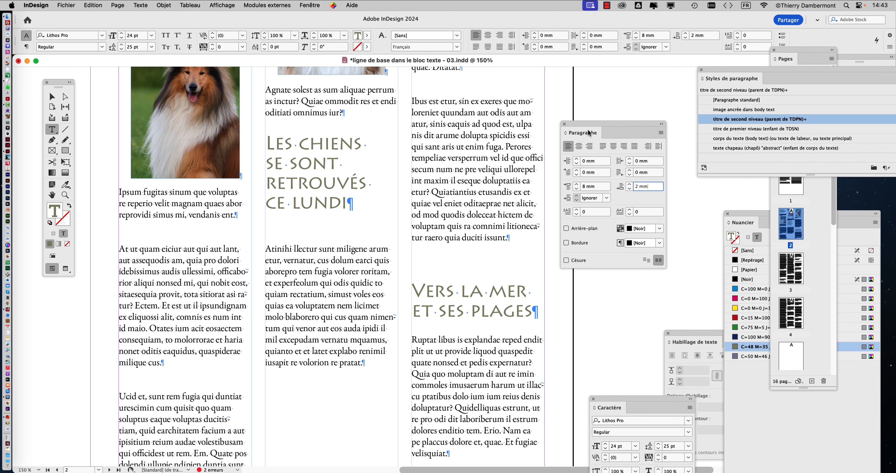
# Move the Paragraphe panel below the tools and bring the Styles de paragraphe panel beside the third text column.
pyautogui.moveTo(583, 128); pyautogui.dragTo(615, 122)
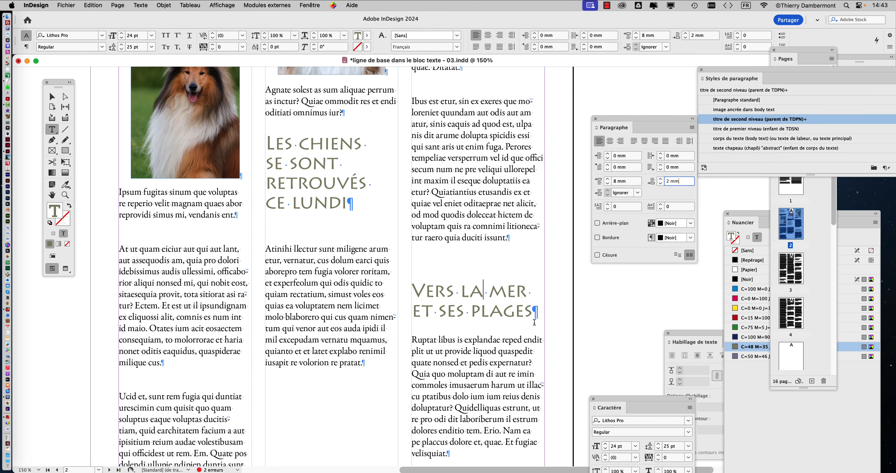
pyautogui.scroll(-1, 531, 328)
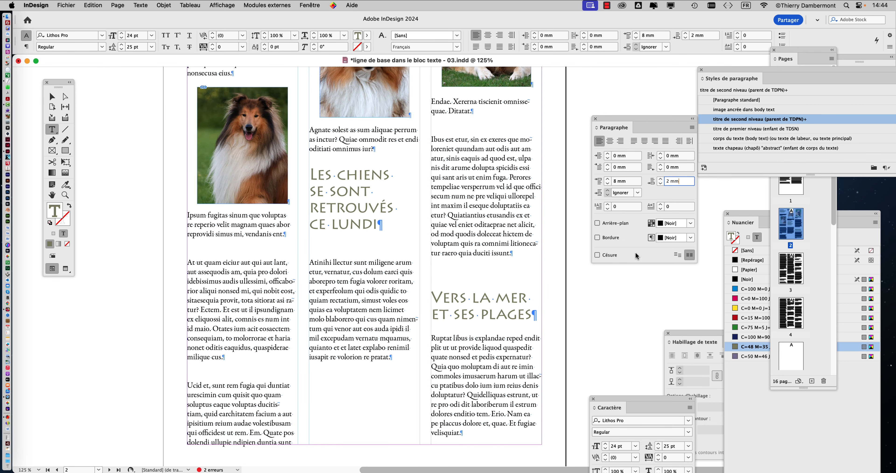
pyautogui.press('Return')
pyautogui.moveTo(606, 124); pyautogui.dragTo(105, 317)
pyautogui.moveTo(724, 73); pyautogui.dragTo(515, 114)
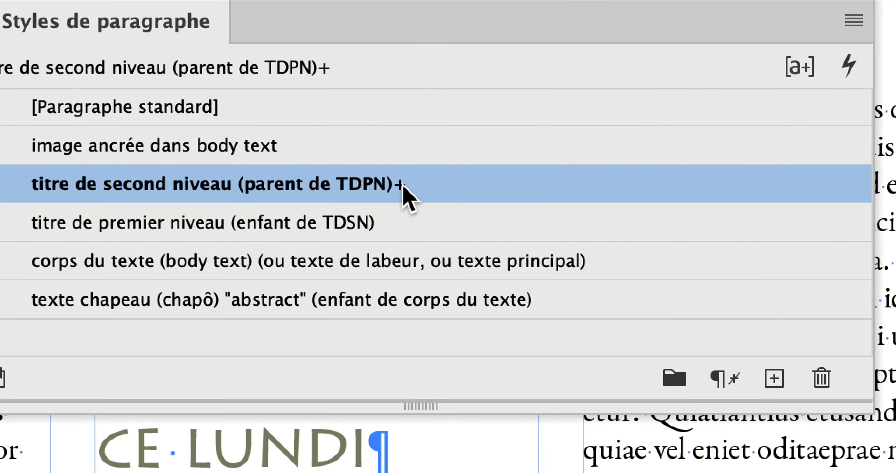
pyautogui.moveTo(403, 187)
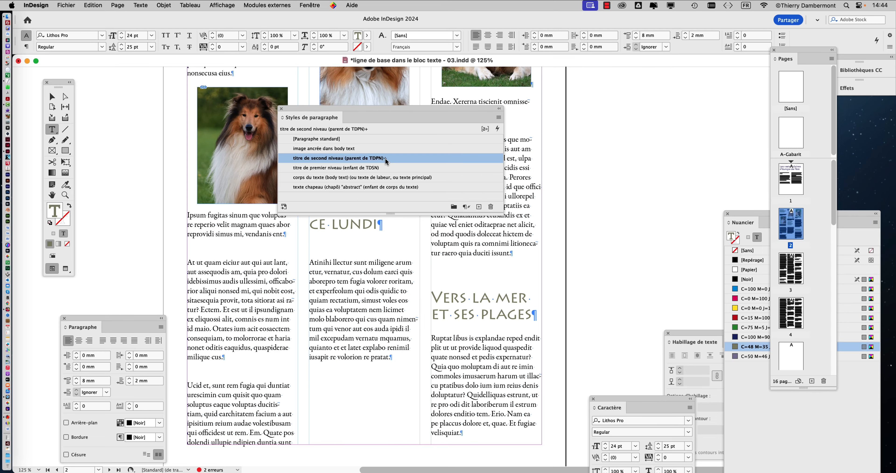
pyautogui.moveTo(376, 105); pyautogui.dragTo(622, 74)
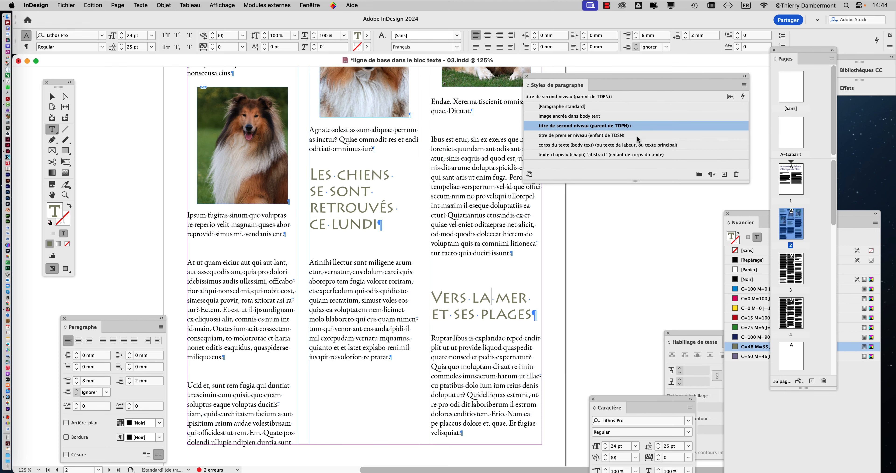
# Redefine the paragraph style "titre de second niveau (parent de TDPN)" from the spacing overrides of the title "Vers la mer et ses plages".
pyautogui.moveTo(642, 128)
pyautogui.scroll(5, 370, 209)
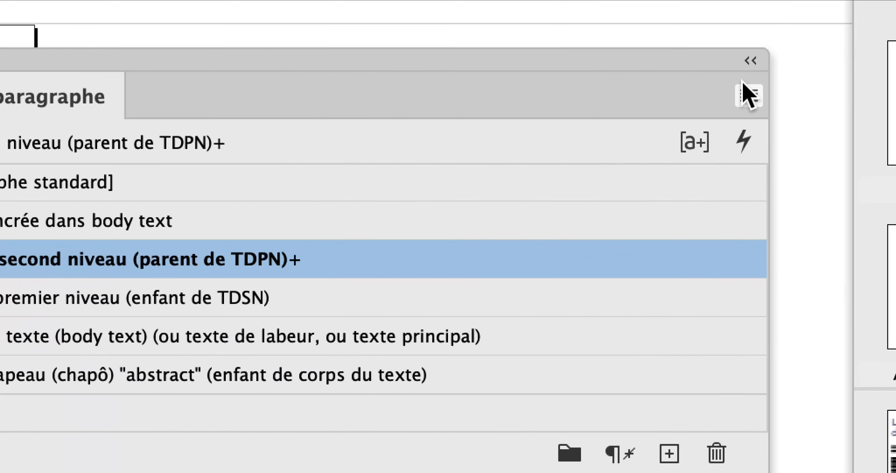
pyautogui.click(747, 92)
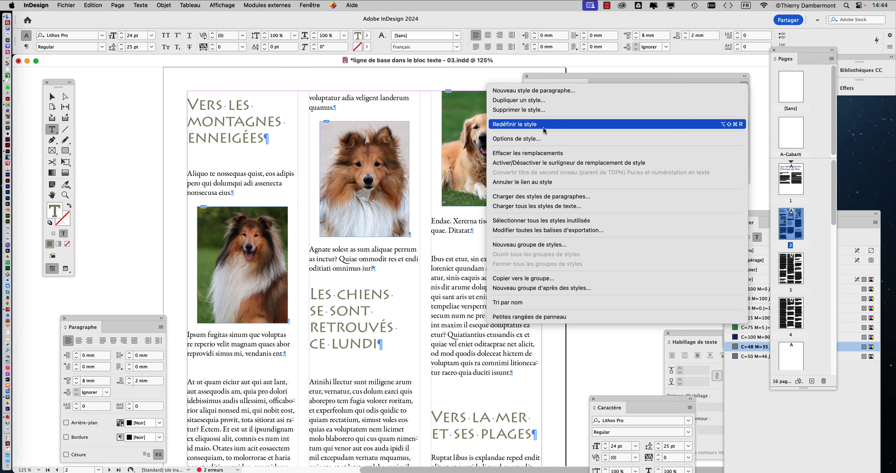
pyautogui.click(544, 130)
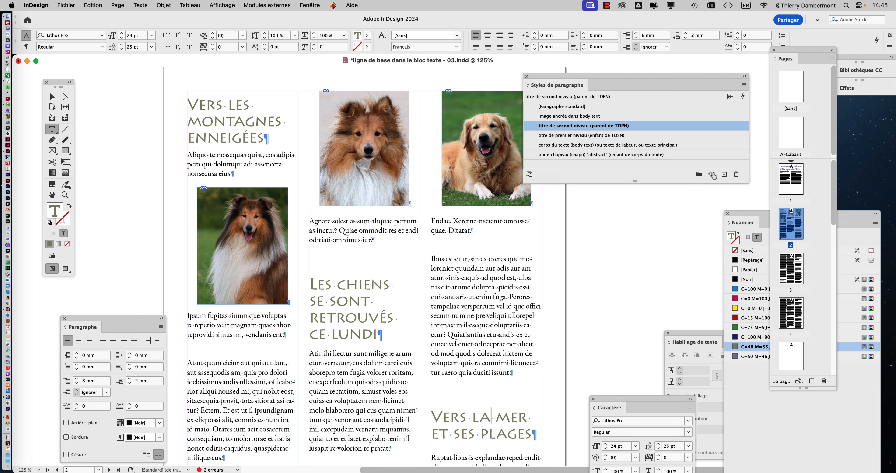
# Make the Styles de paragraphe panel narrower and taller, and reposition it over the edge of the third text column.
pyautogui.moveTo(749, 181); pyautogui.dragTo(706, 211)
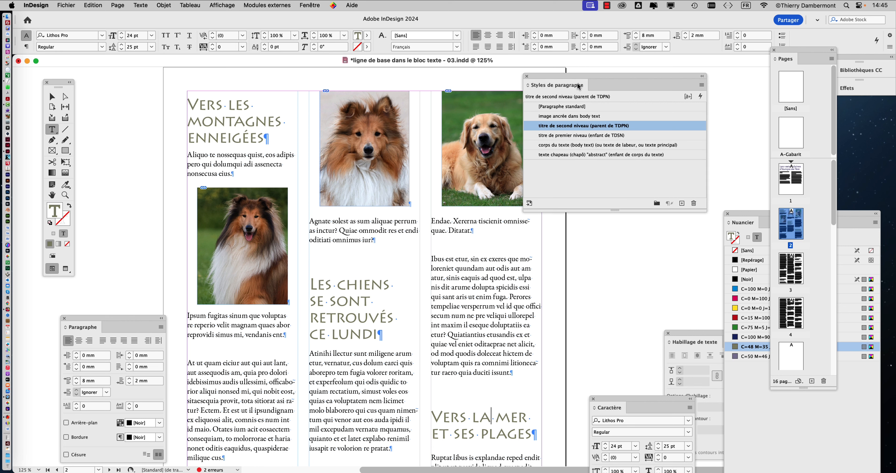
pyautogui.moveTo(578, 86); pyautogui.dragTo(660, 91)
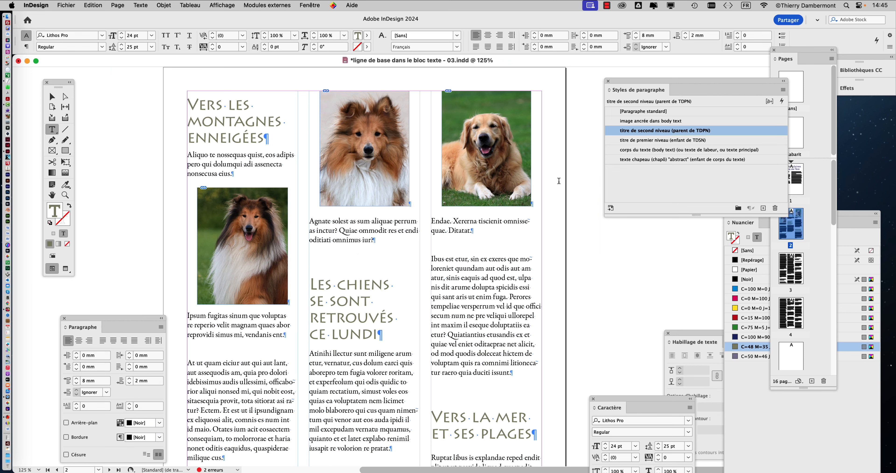
pyautogui.moveTo(624, 79); pyautogui.dragTo(535, 77)
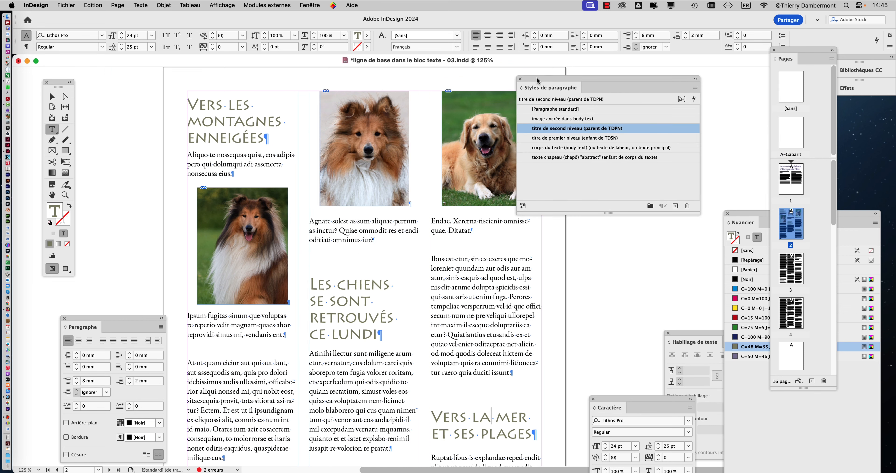
pyautogui.click(694, 89)
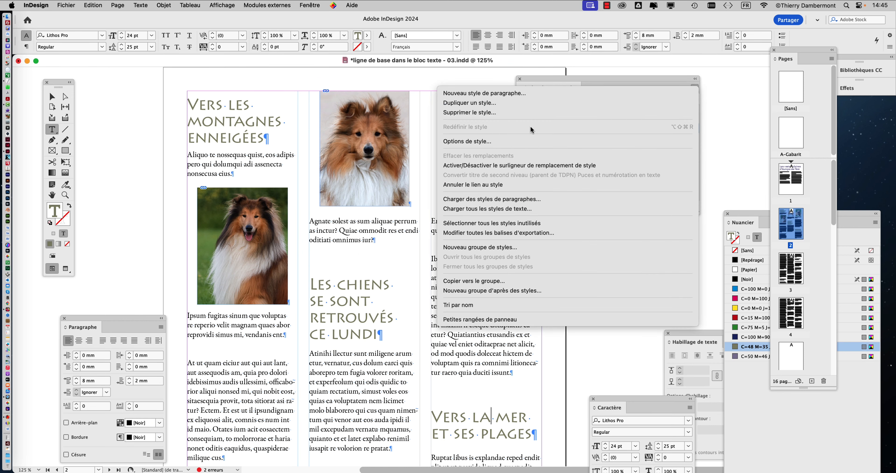
pyautogui.click(560, 82)
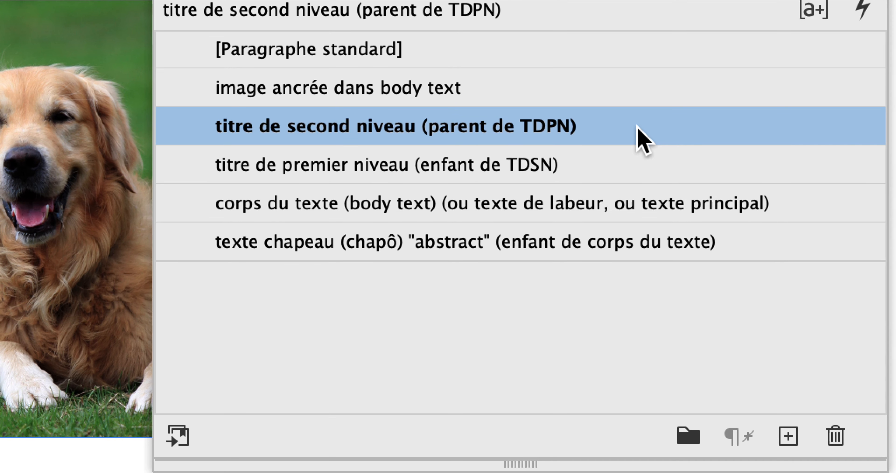
# Review the character format and Retrait et espacement options of the style "titre de second niveau (parent de TDPN)", and cancel the dialog.
pyautogui.doubleClick(644, 139)
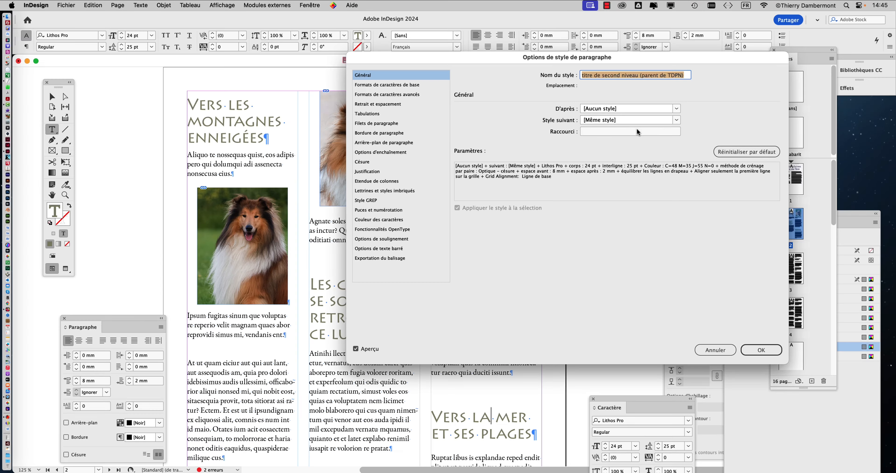
pyautogui.moveTo(562, 55); pyautogui.dragTo(699, 64)
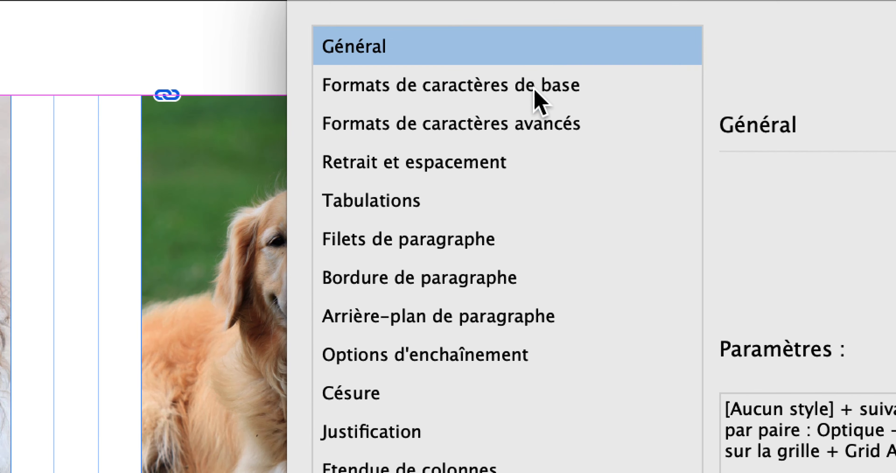
pyautogui.click(536, 91)
pyautogui.click(553, 123)
pyautogui.click(553, 162)
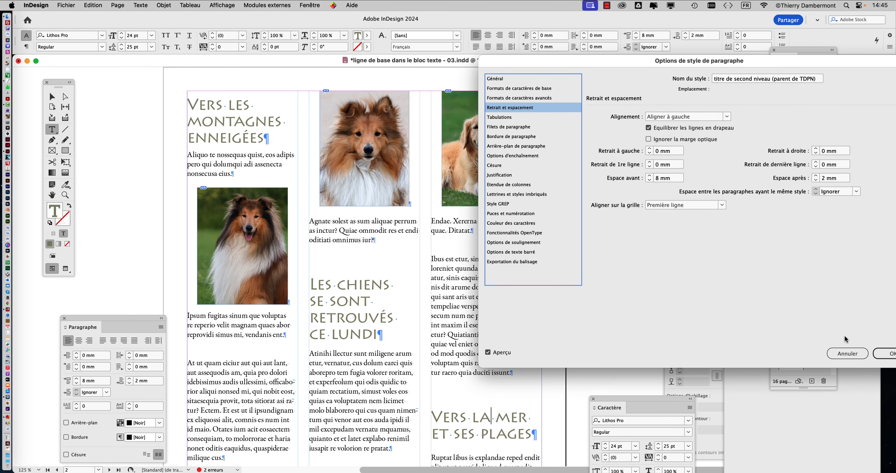
pyautogui.click(849, 353)
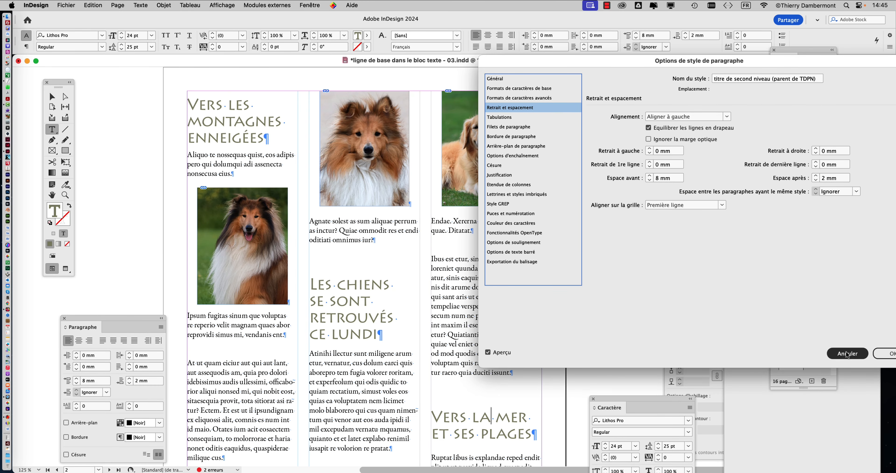
# Move the Styles de paragraphe panel off the page, and group the Caractère and Paragraphe panels near the tools.
pyautogui.moveTo(552, 84); pyautogui.dragTo(630, 79)
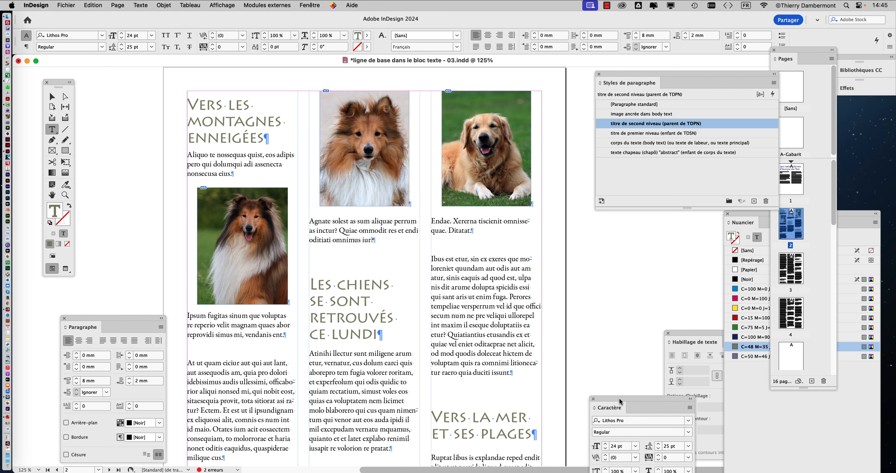
pyautogui.moveTo(621, 399); pyautogui.dragTo(176, 91)
pyautogui.moveTo(114, 318); pyautogui.dragTo(129, 215)
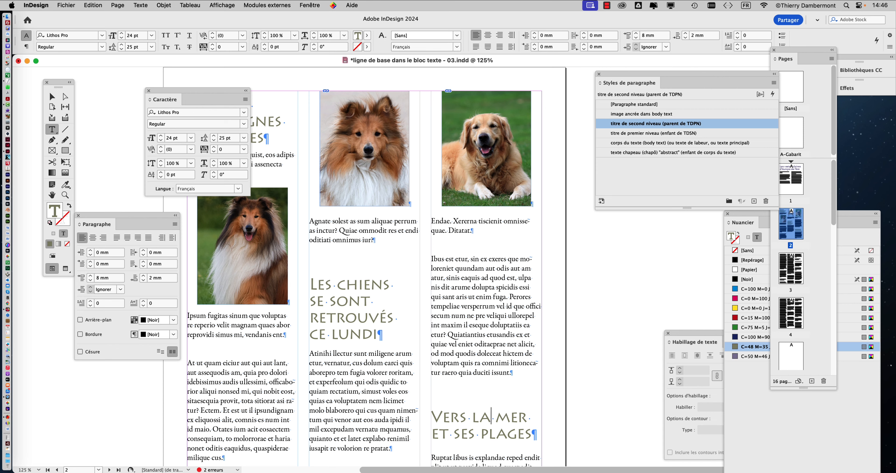
# Place the text cursor in the paragraph "Ibus est etur", delete the stray spaces inside "odis", and move the Styles de paragraphe panel clear of the page.
pyautogui.press('super+1')
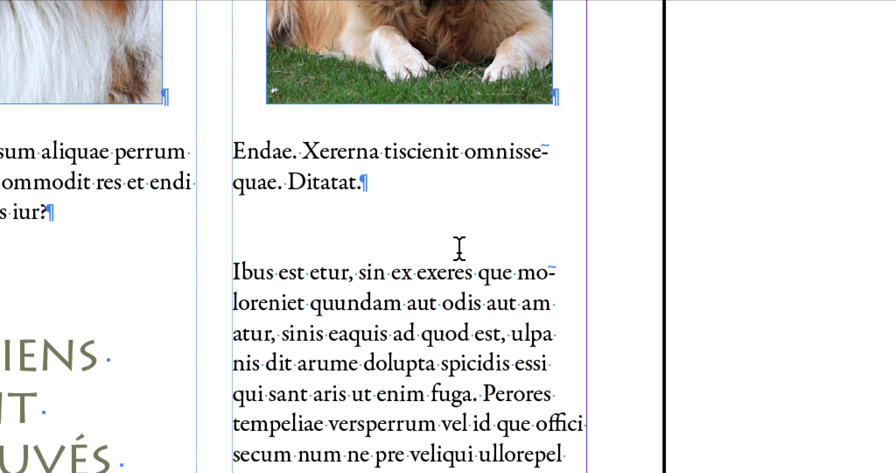
pyautogui.click(456, 263)
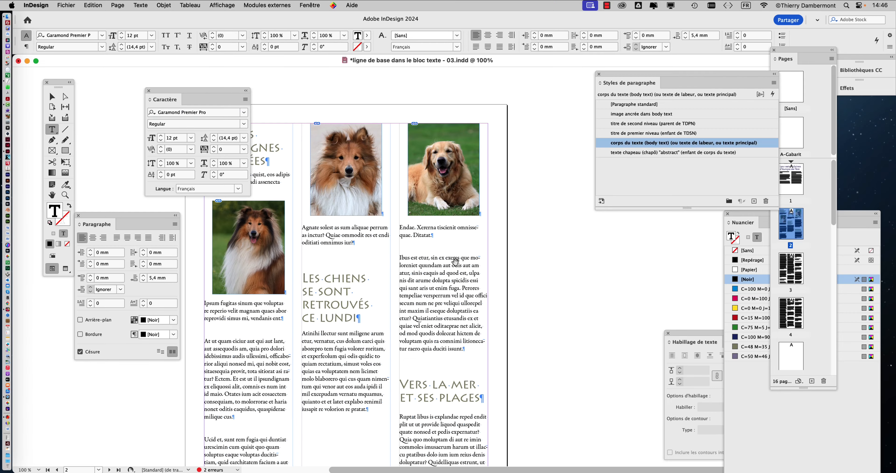
pyautogui.moveTo(434, 261); pyautogui.dragTo(535, 208)
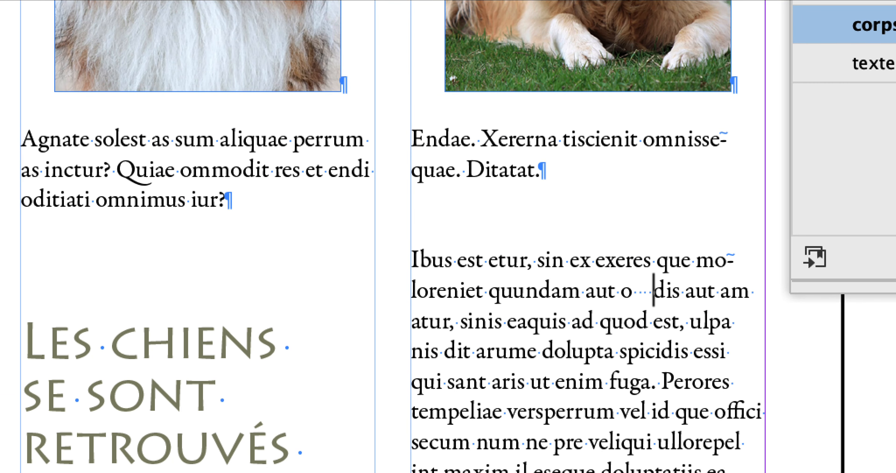
pyautogui.press('BackSpace')
pyautogui.press('BackSpace')
pyautogui.press('BackSpace')
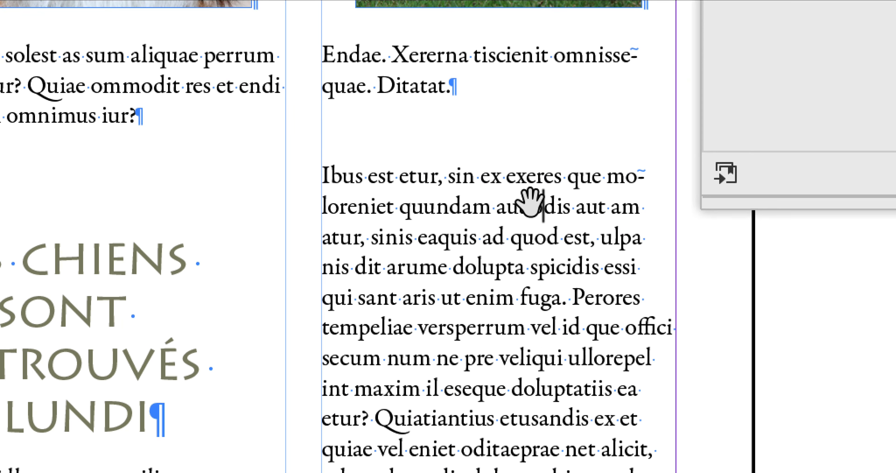
pyautogui.moveTo(620, 285); pyautogui.dragTo(637, 216)
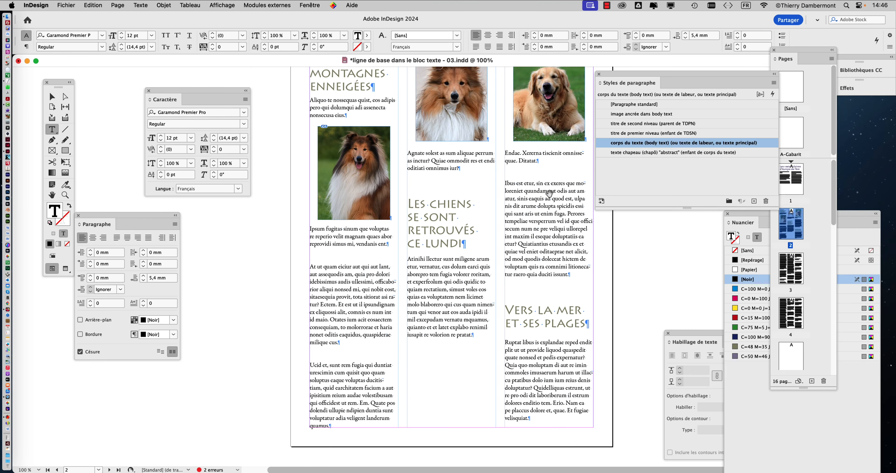
pyautogui.moveTo(551, 194); pyautogui.dragTo(527, 218)
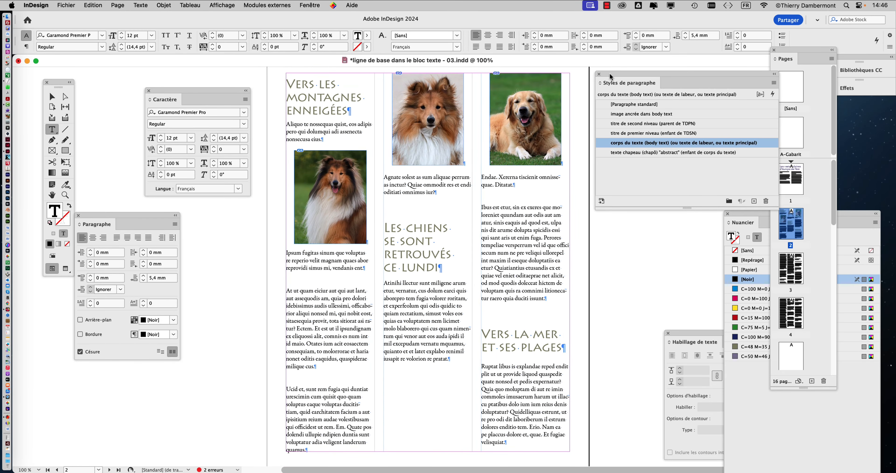
pyautogui.moveTo(609, 75); pyautogui.dragTo(663, 75)
pyautogui.scroll(2, 429, 264)
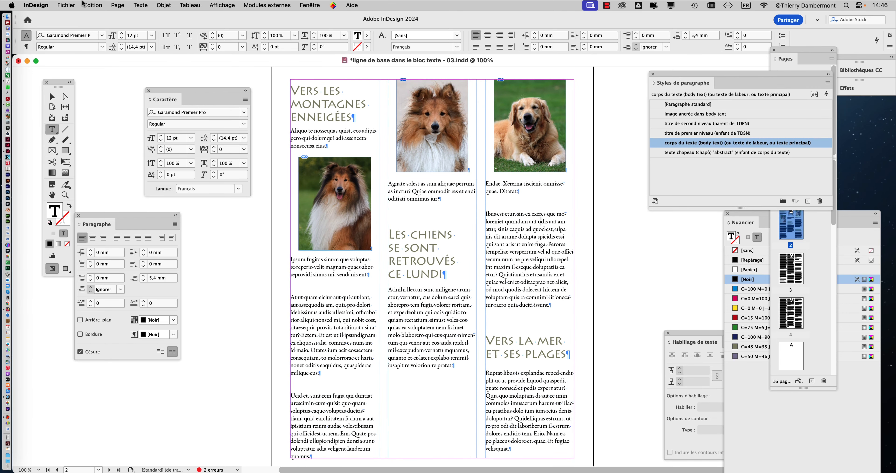
# Save a new version of the document as "ligne de base dans le bloc texte - 04.indd" in the same folder.
pyautogui.click(70, 5)
pyautogui.click(100, 86)
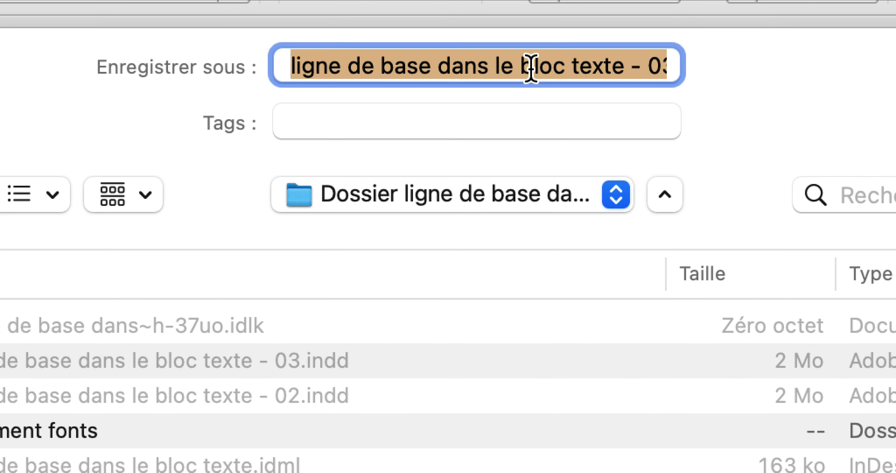
pyautogui.click(531, 68)
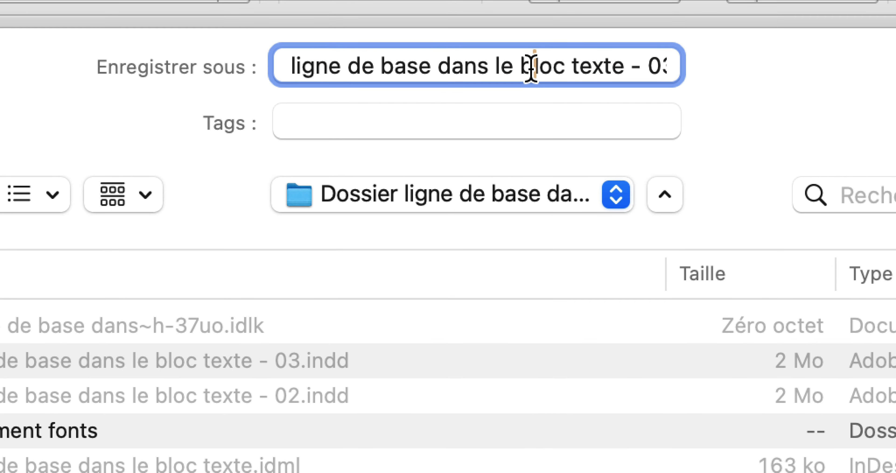
pyautogui.press('Down')
pyautogui.moveTo(610, 68); pyautogui.dragTo(601, 70)
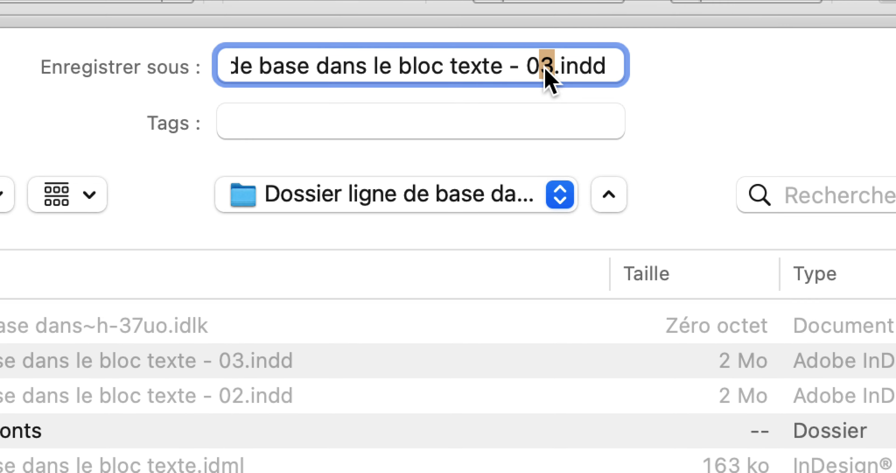
pyautogui.write('4.indd')
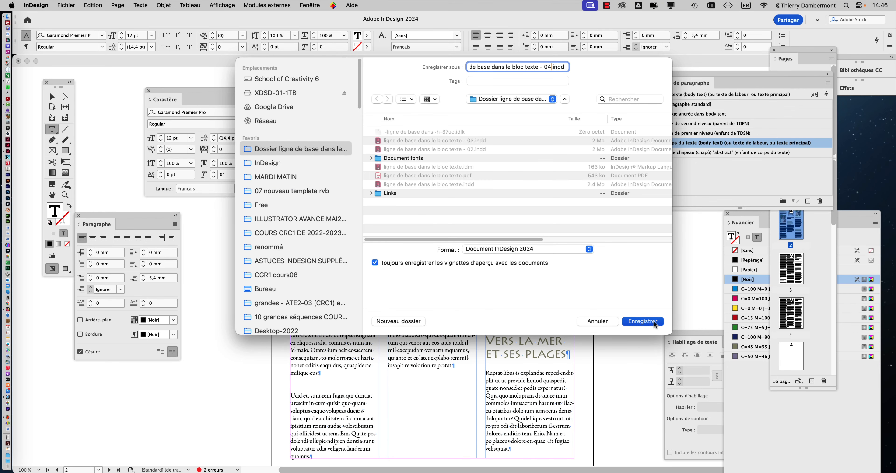